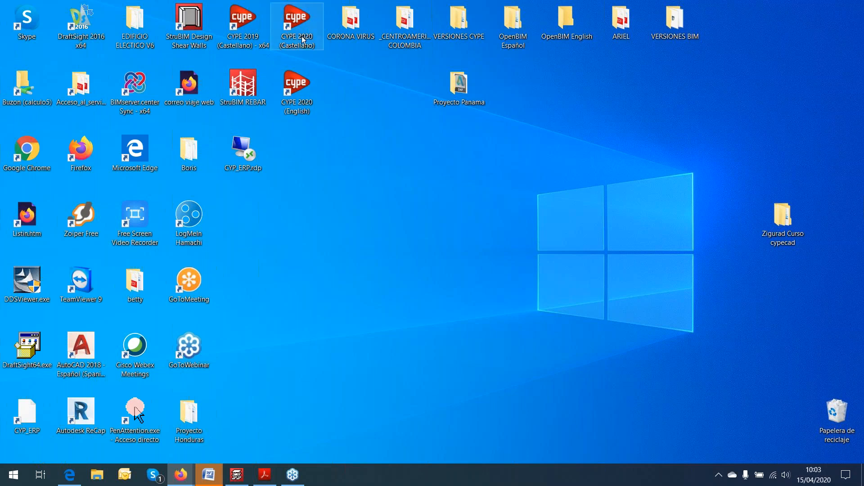
# Switch to CYPECAD, open the recent project "Malysia Let´s start.c3e" and dismiss its analysis error report.
pyautogui.moveTo(239, 475)
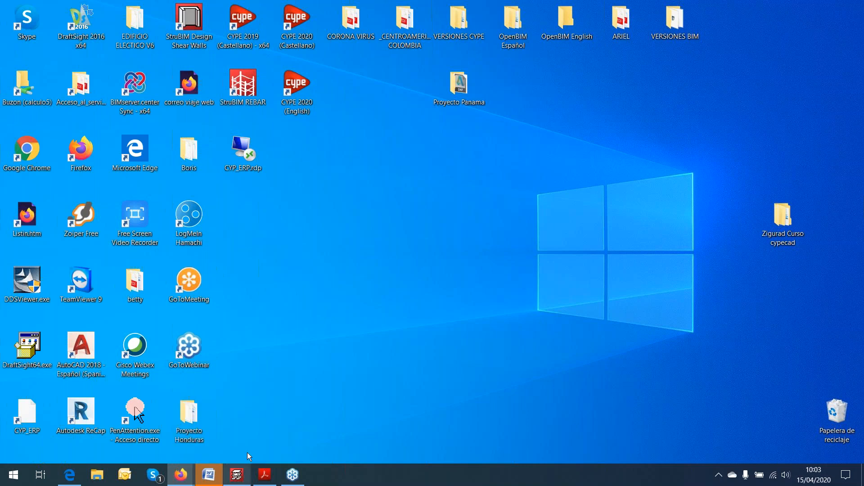
pyautogui.click(238, 474)
pyautogui.click(7, 18)
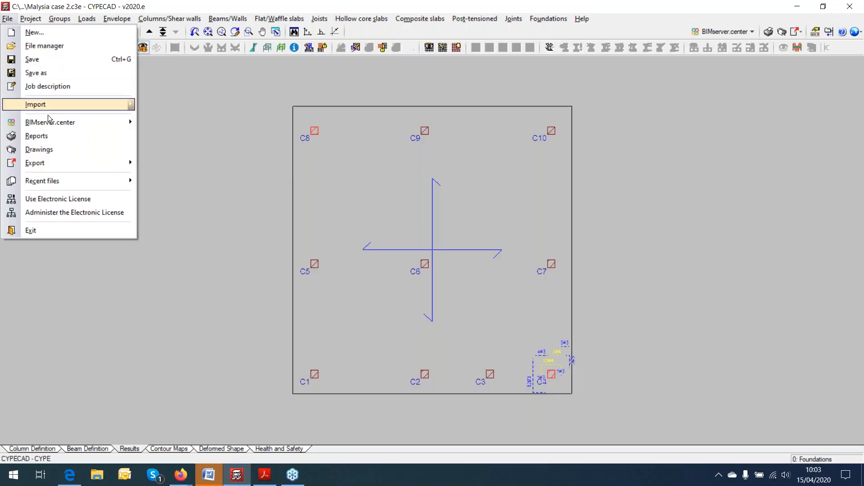
pyautogui.moveTo(61, 183)
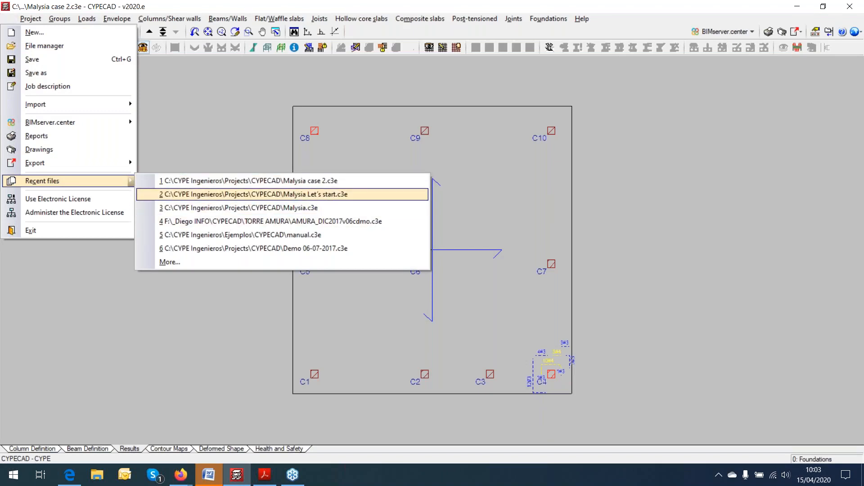
pyautogui.click(328, 194)
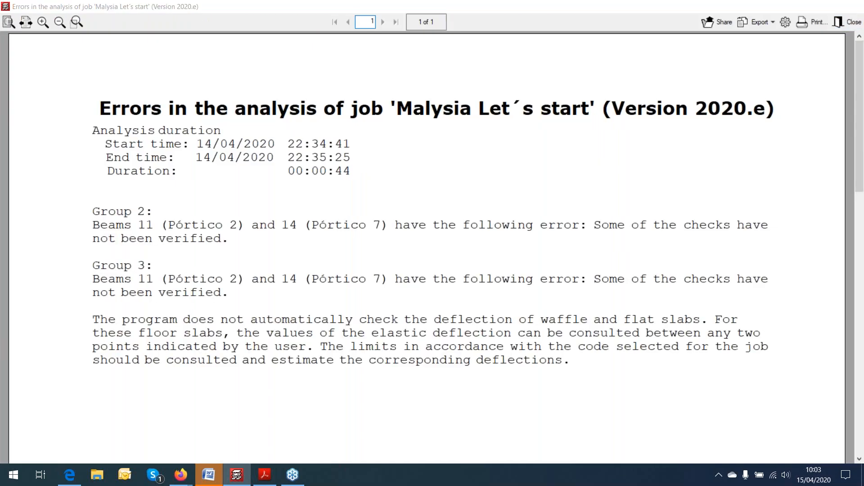
pyautogui.click(848, 22)
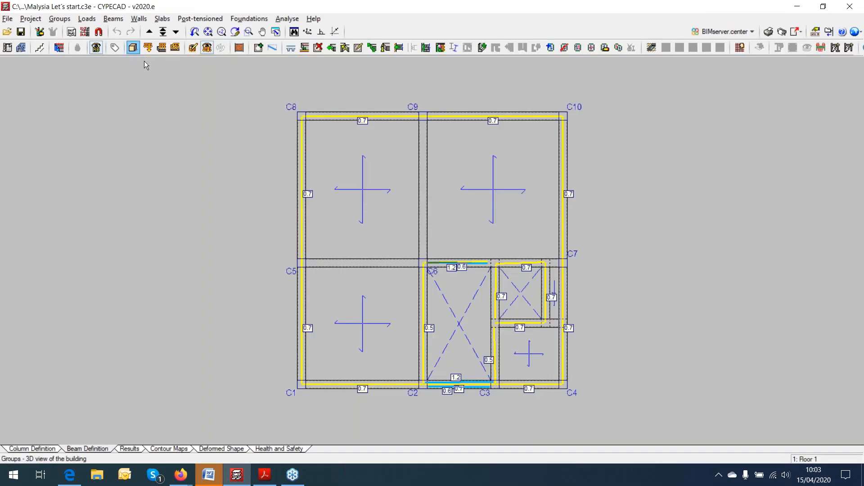
# Inspect the whole building structure in the 3D view and return to the floor plan.
pyautogui.click(815, 30)
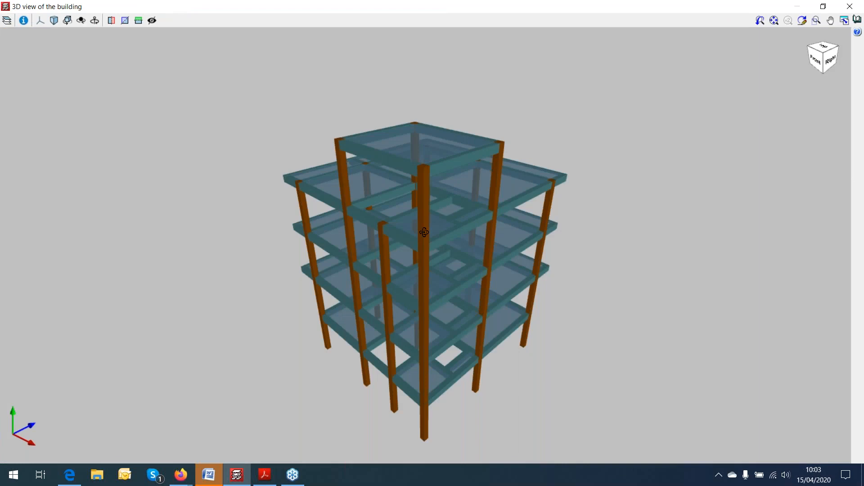
pyautogui.moveTo(424, 233); pyautogui.dragTo(517, 297)
pyautogui.click(849, 6)
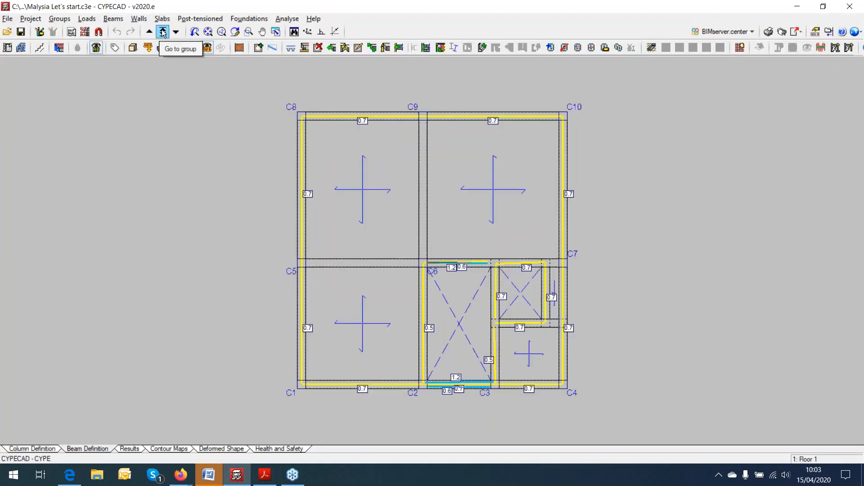
# Make the Foundations group the active level in the plan.
pyautogui.click(169, 34)
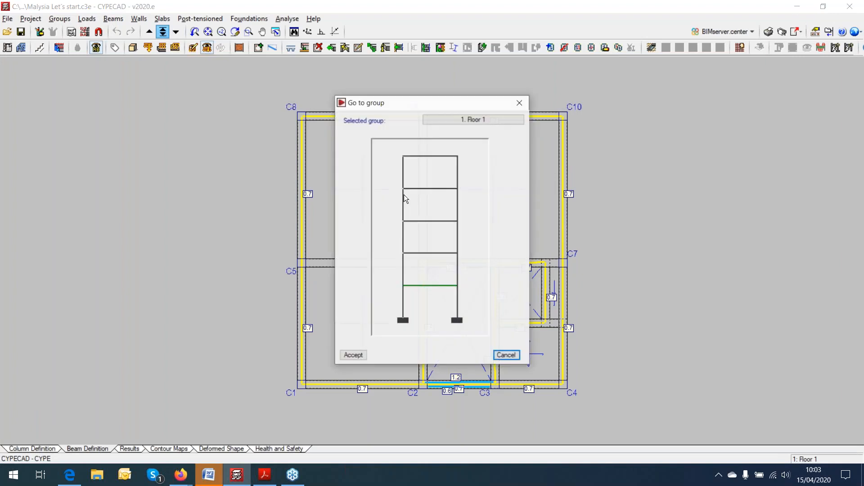
pyautogui.click(429, 318)
pyautogui.click(428, 318)
pyautogui.click(354, 356)
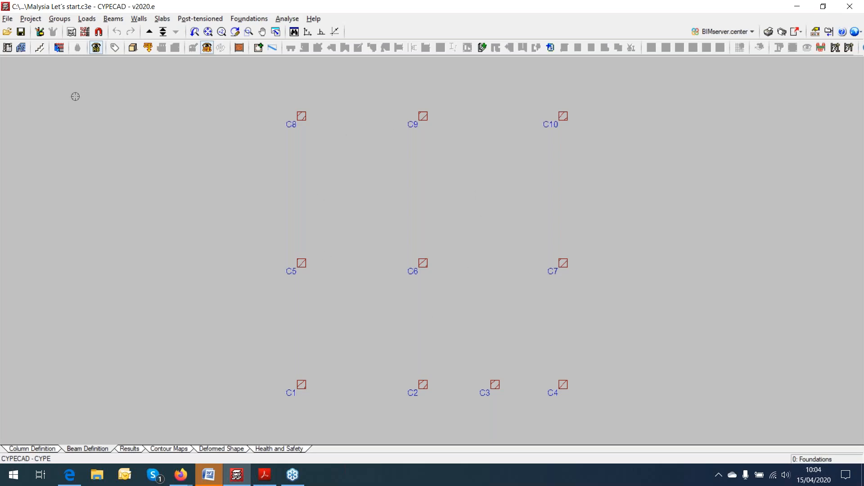
# Review the design codes in the project's general data, keeping NSR-10 (Colombia) for concrete.
pyautogui.click(31, 20)
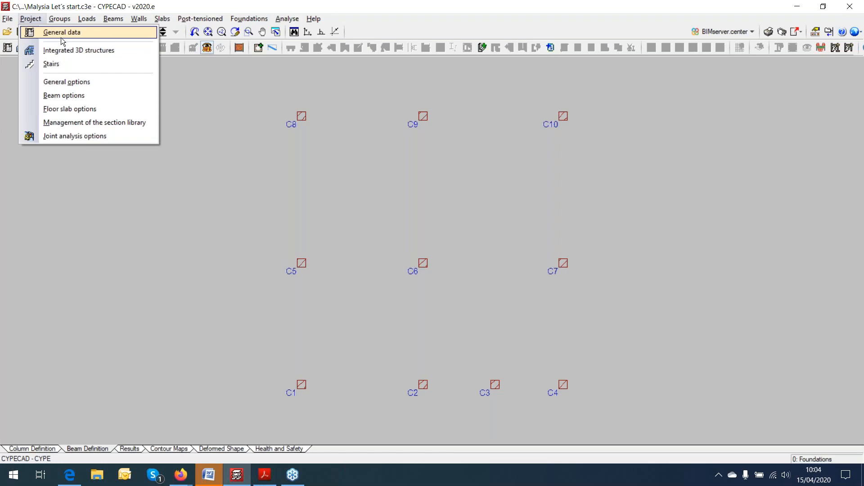
pyautogui.click(62, 37)
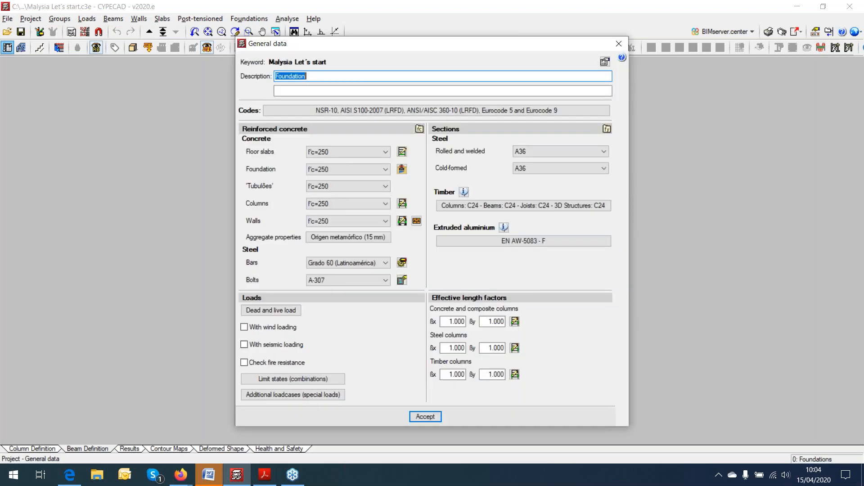
pyautogui.click(555, 110)
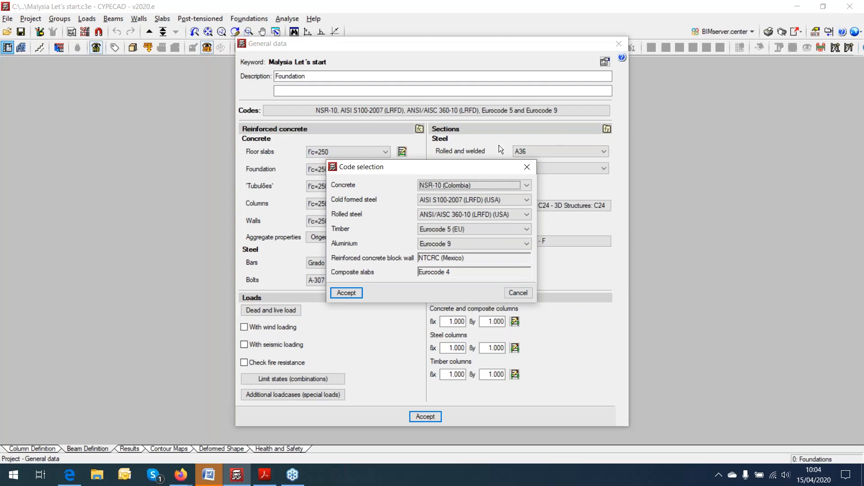
pyautogui.click(526, 186)
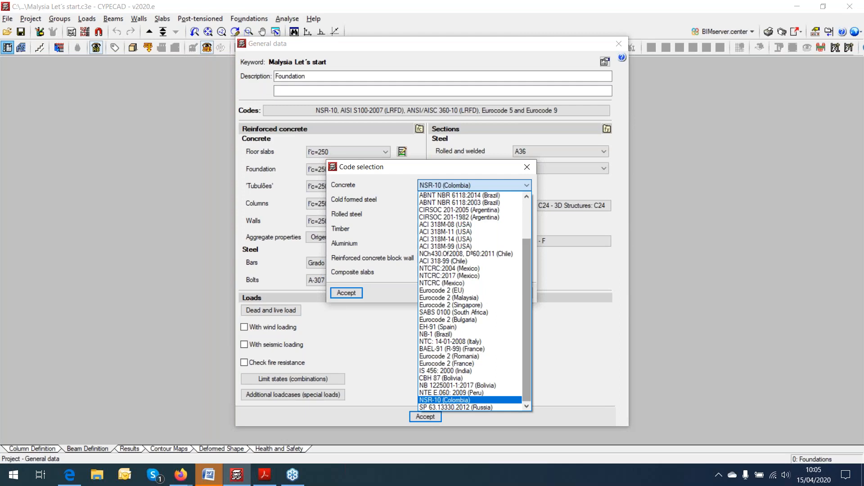
pyautogui.click(502, 168)
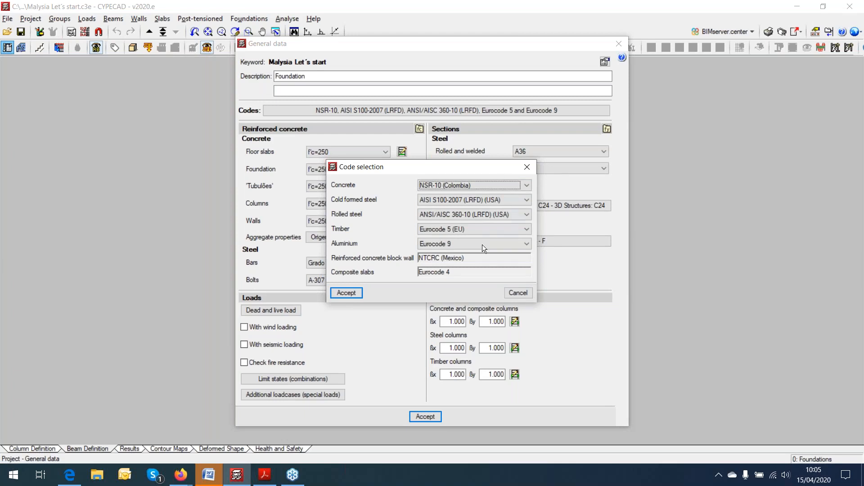
pyautogui.click(348, 294)
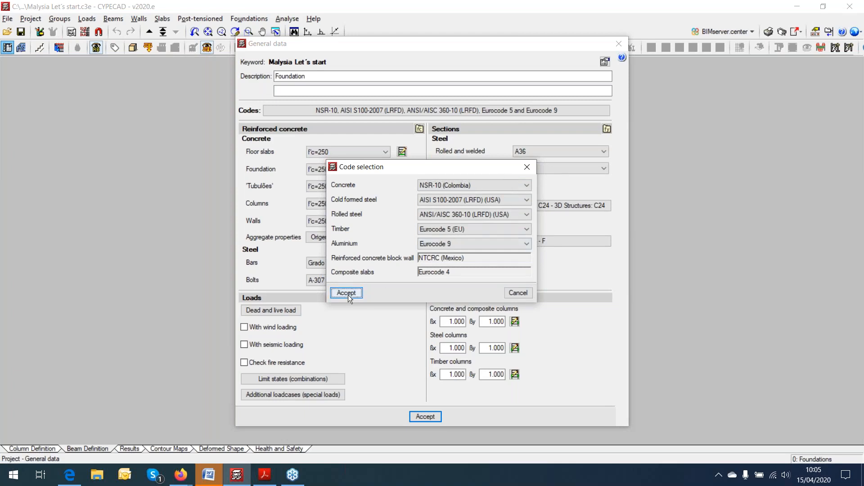
pyautogui.click(347, 295)
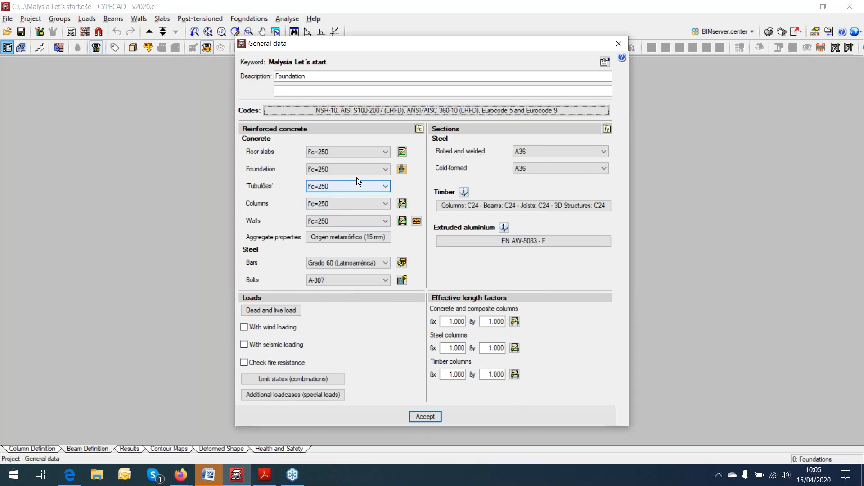
# Keep the foundation concrete at f'c=250 and assign the typical Gravel bearing values of 3.00 and 4.50 kgf/cm² to the foundation soil.
pyautogui.click(378, 169)
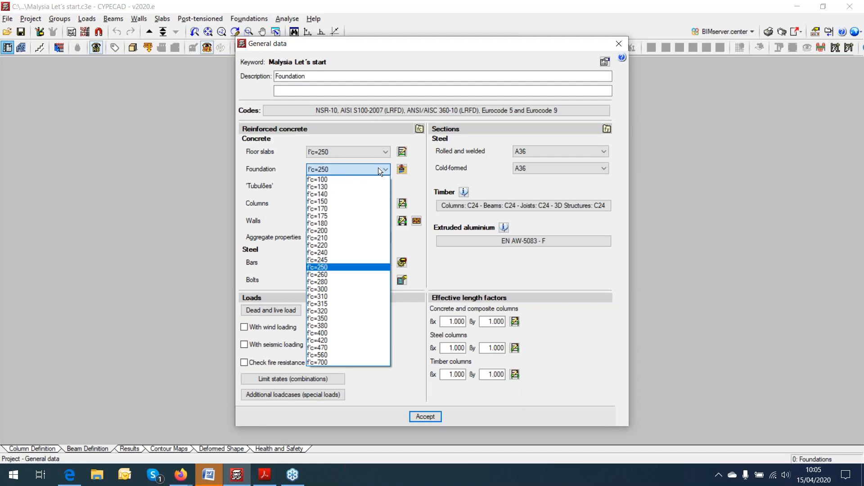
pyautogui.click(378, 169)
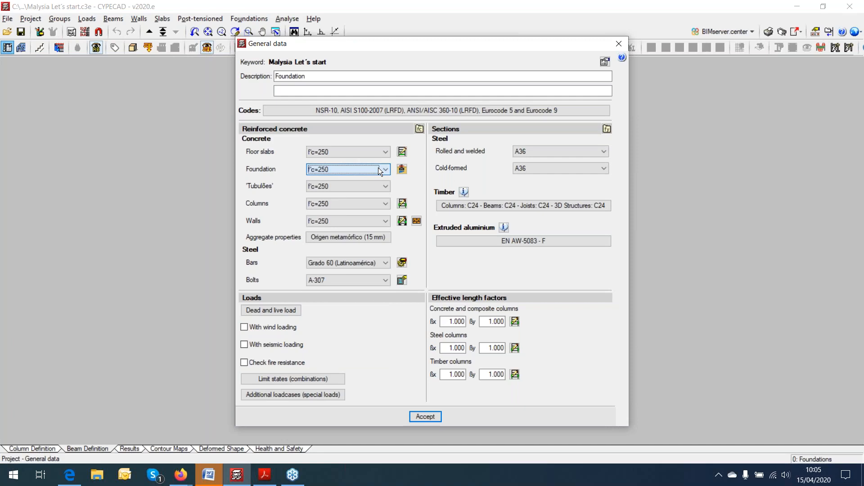
pyautogui.click(402, 170)
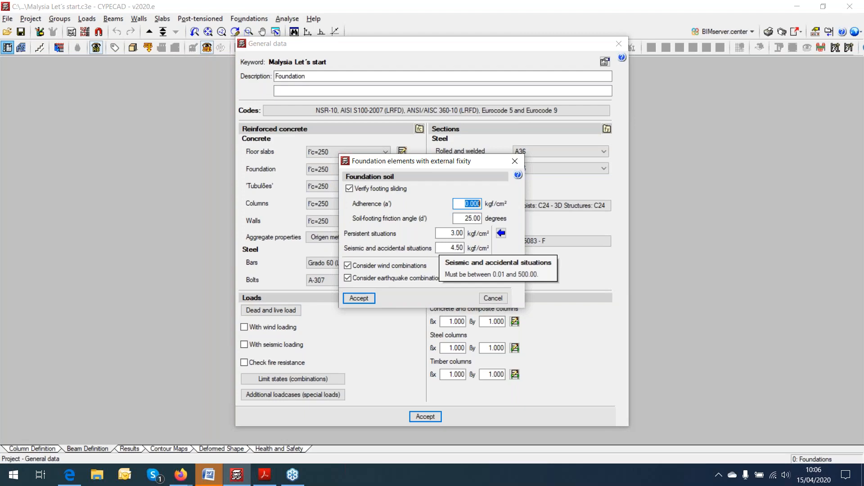
pyautogui.click(501, 233)
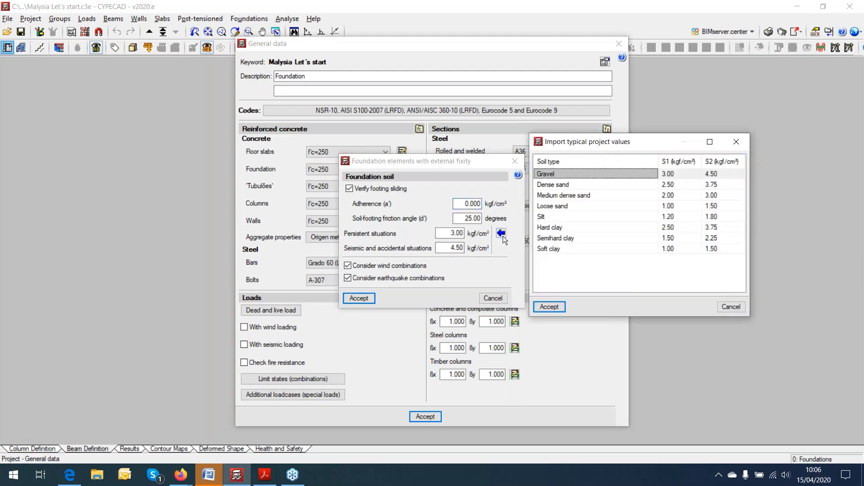
pyautogui.click(577, 209)
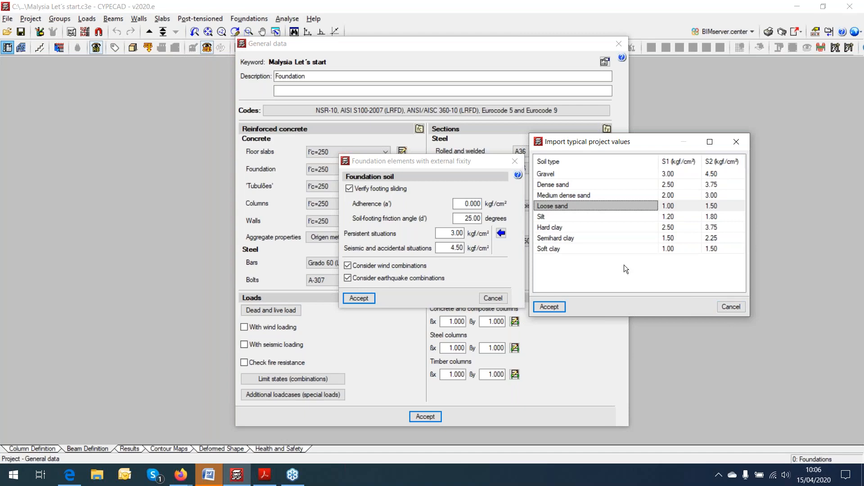
pyautogui.click(574, 174)
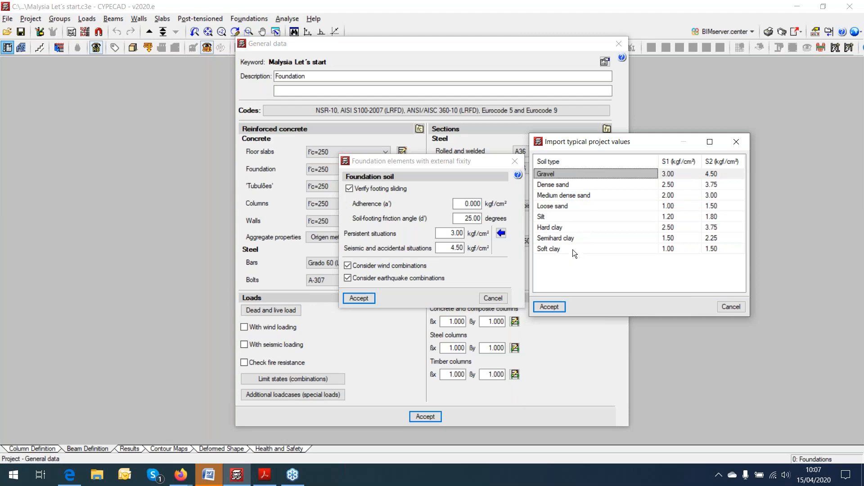
pyautogui.click(555, 308)
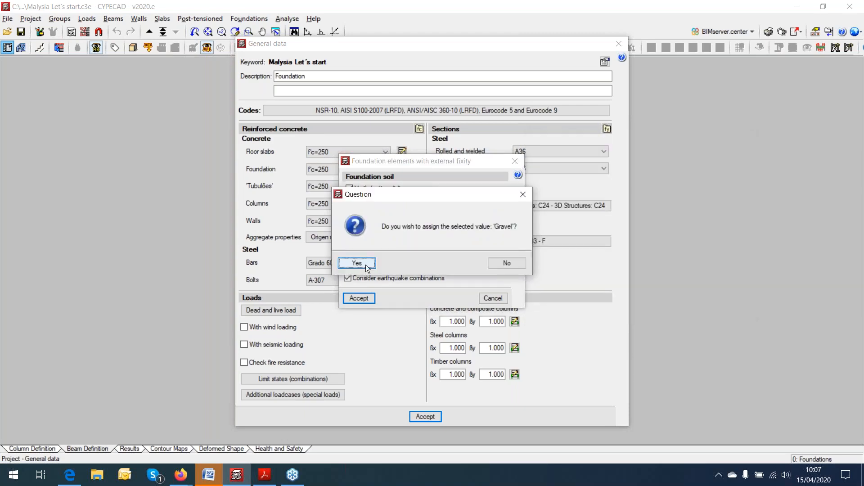
pyautogui.click(368, 264)
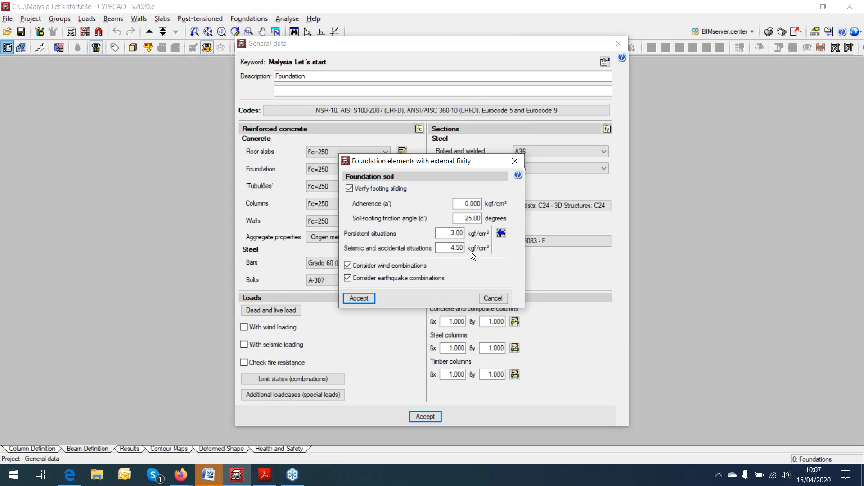
pyautogui.moveTo(382, 270)
pyautogui.click(362, 299)
pyautogui.click(422, 416)
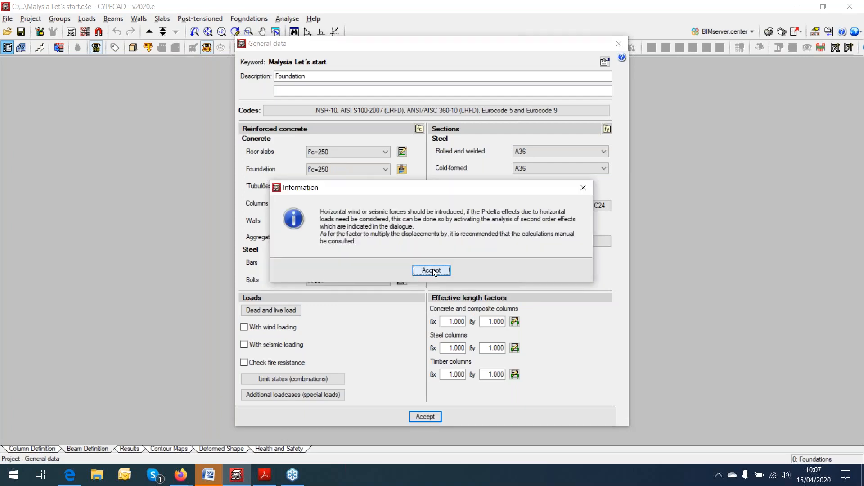
pyautogui.click(432, 270)
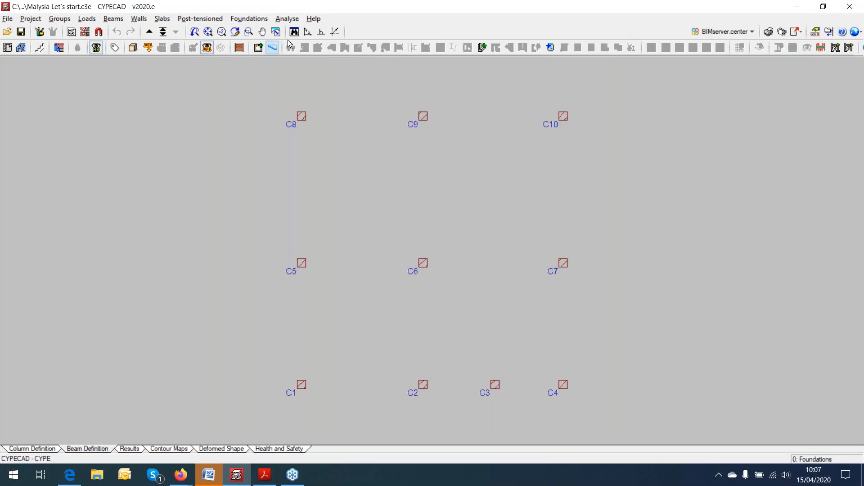
# Try generating footings and beams with 10 m vision distance, 20 degree vision angle and 1.00 m maximum column separation, and undo the generation.
pyautogui.click(260, 20)
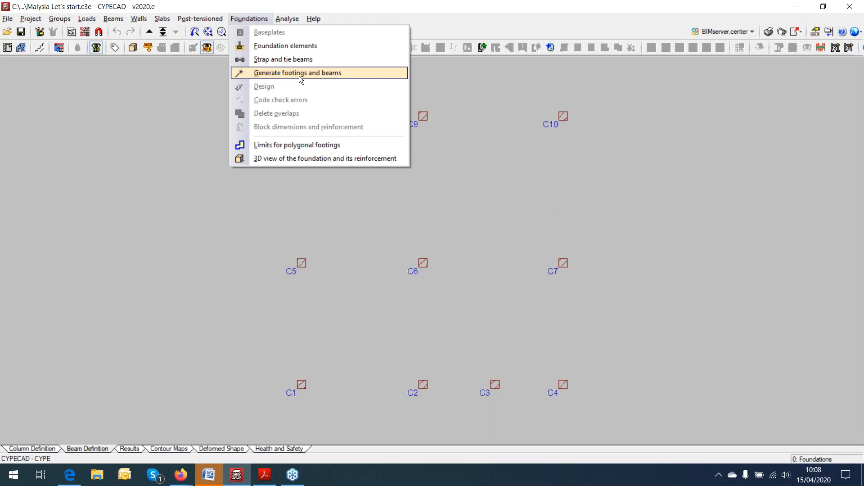
pyautogui.click(298, 75)
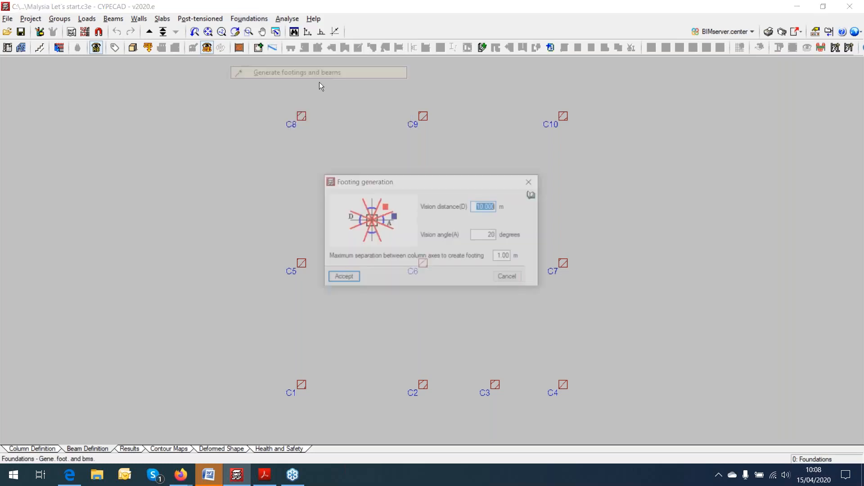
pyautogui.moveTo(437, 185); pyautogui.dragTo(283, 138)
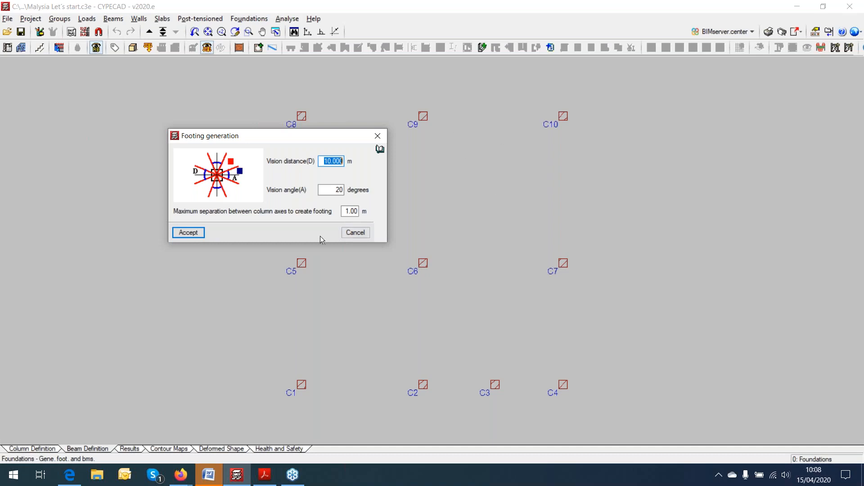
pyautogui.click(201, 235)
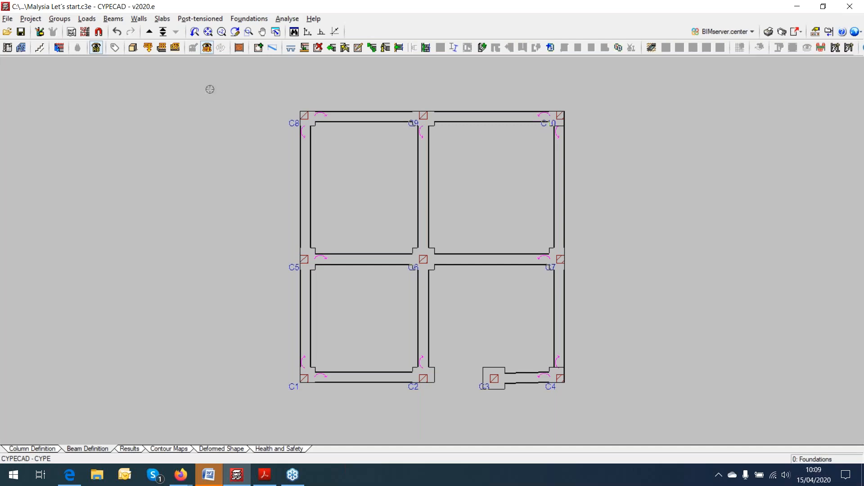
pyautogui.click(116, 32)
# Define a new single-column foundation element as a concrete footing of the non-tapered eccentric rectangular type.
pyautogui.click(247, 19)
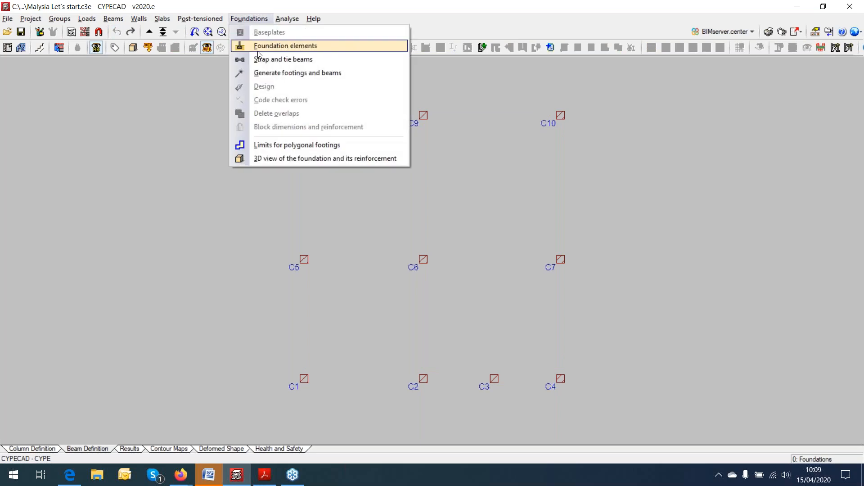
pyautogui.click(267, 48)
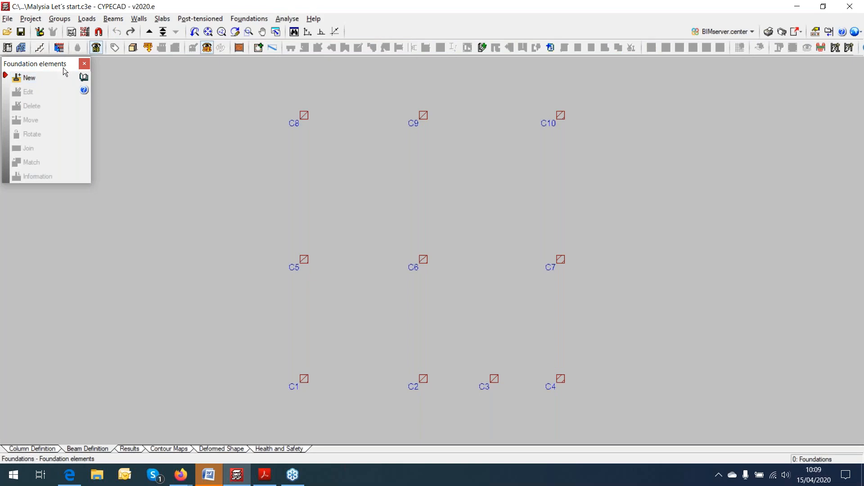
pyautogui.moveTo(63, 67); pyautogui.dragTo(253, 103)
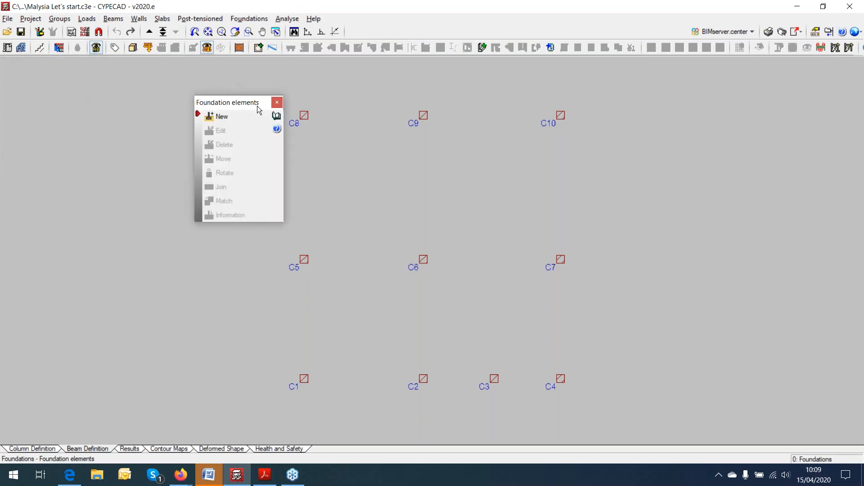
pyautogui.click(226, 119)
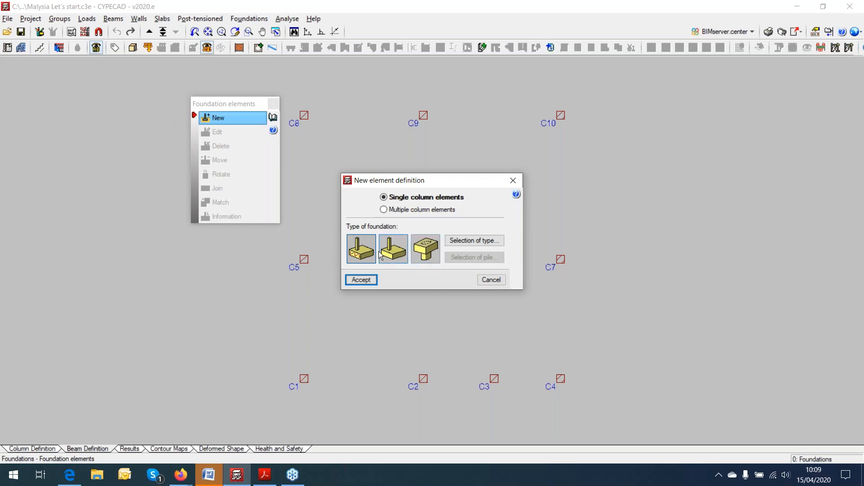
pyautogui.click(355, 252)
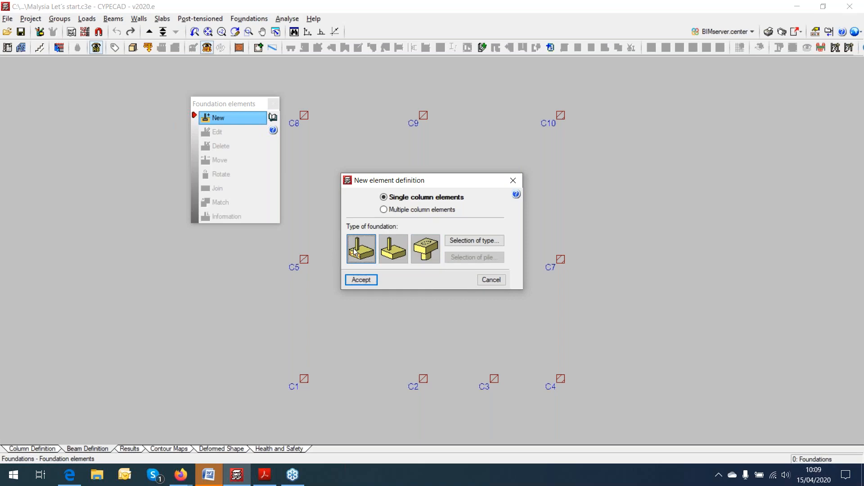
pyautogui.click(466, 244)
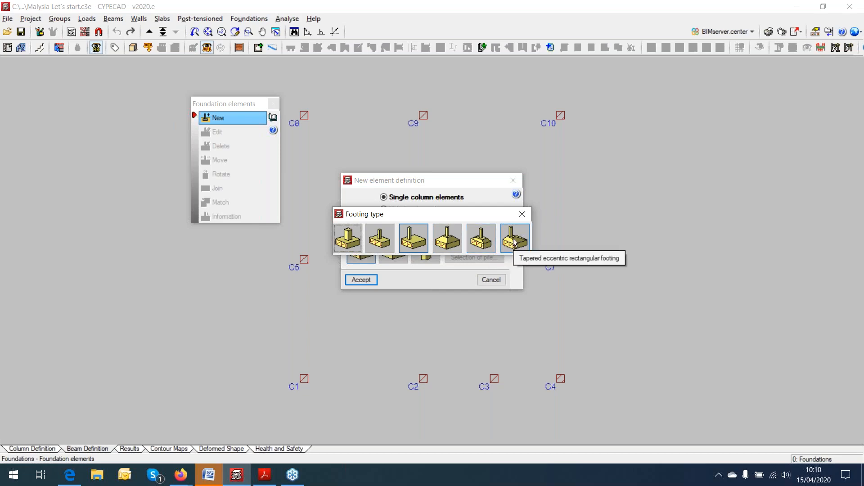
pyautogui.click(413, 242)
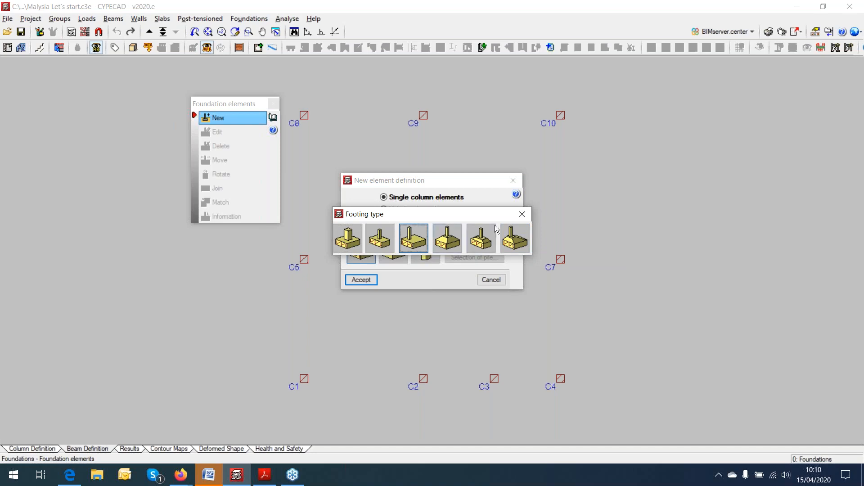
pyautogui.click(523, 214)
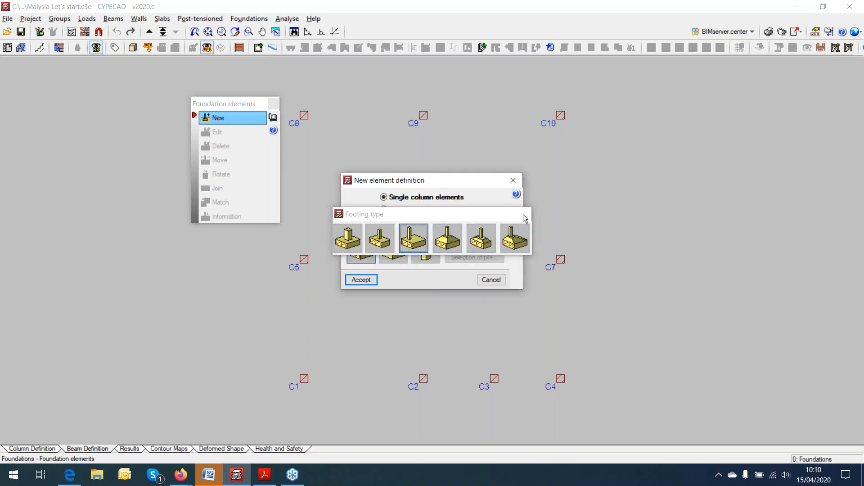
pyautogui.click(362, 280)
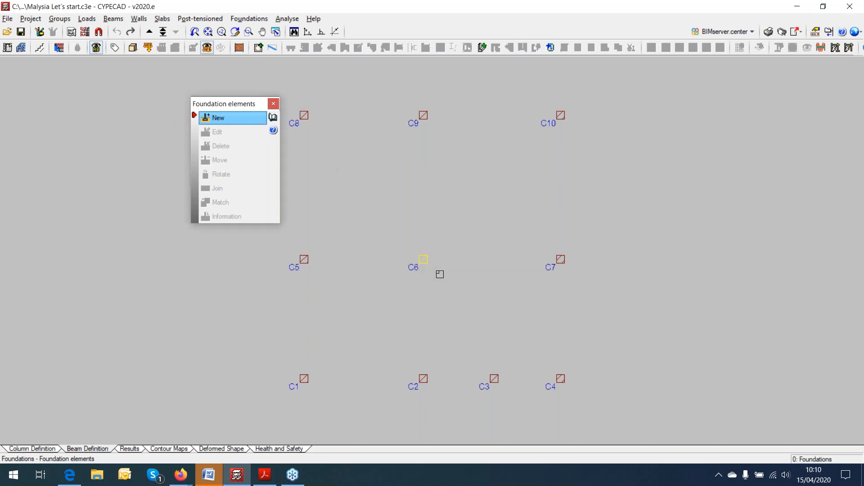
# Place a footing under column C6, trying a corner position before centring it on the column.
pyautogui.moveTo(439, 269)
pyautogui.mouseDown(button='middle')
pyautogui.moveTo(434, 207)
pyautogui.moveTo(444, 180)
pyautogui.mouseUp(button='middle')
pyautogui.scroll(1, 434, 208)
pyautogui.scroll(3, 435, 208)
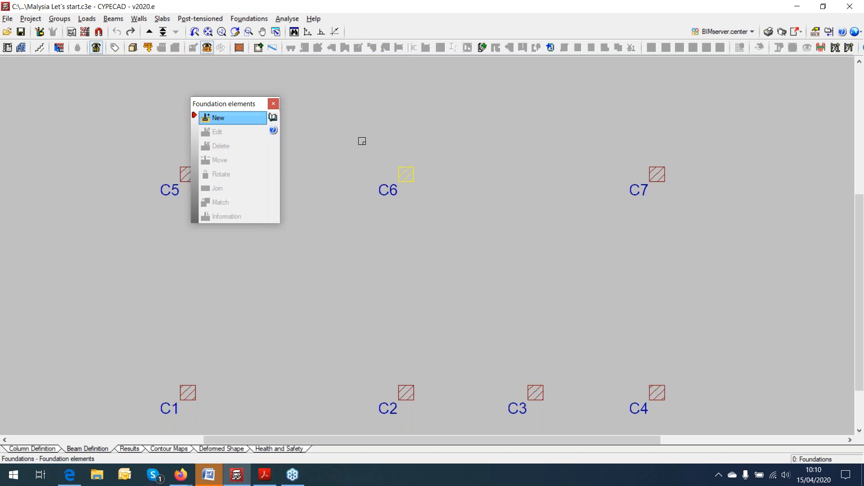
pyautogui.rightClick(355, 235)
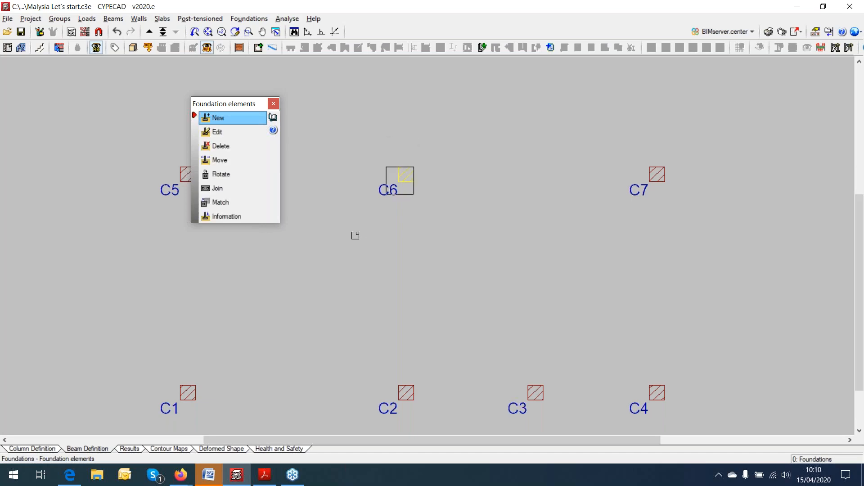
pyautogui.click(450, 135)
pyautogui.click(410, 175)
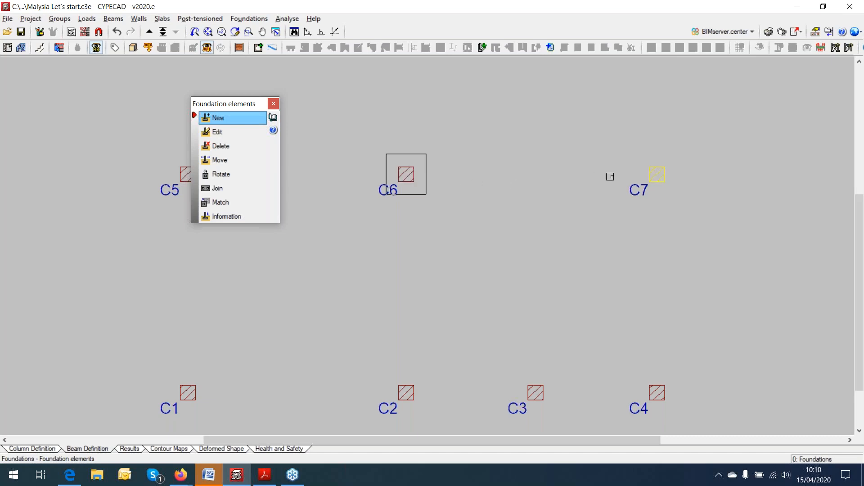
# Place edge footings under columns C7, C5 and C2 and a corner footing under C1, all extending toward the building's interior.
pyautogui.click(657, 175)
pyautogui.moveTo(257, 103); pyautogui.dragTo(364, 101)
pyautogui.click(219, 175)
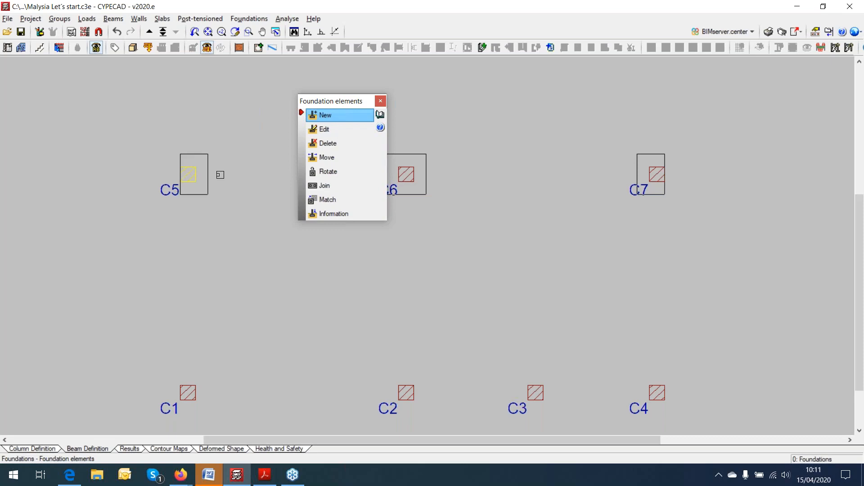
pyautogui.click(286, 348)
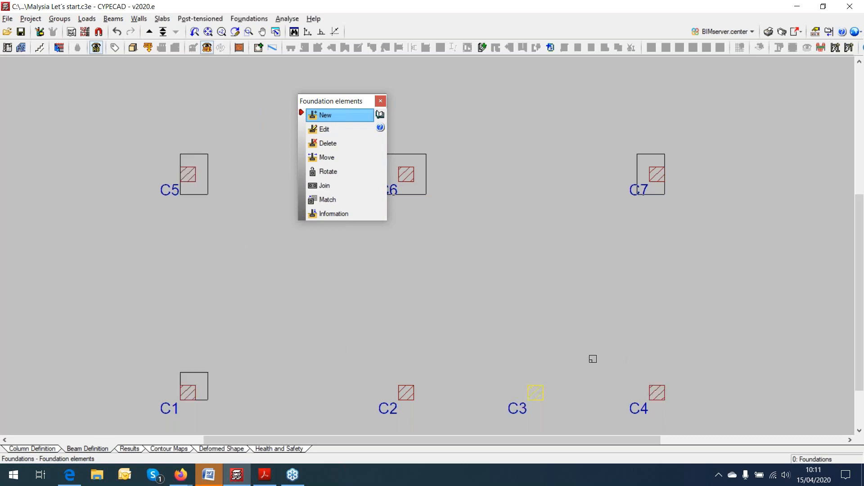
pyautogui.click(406, 355)
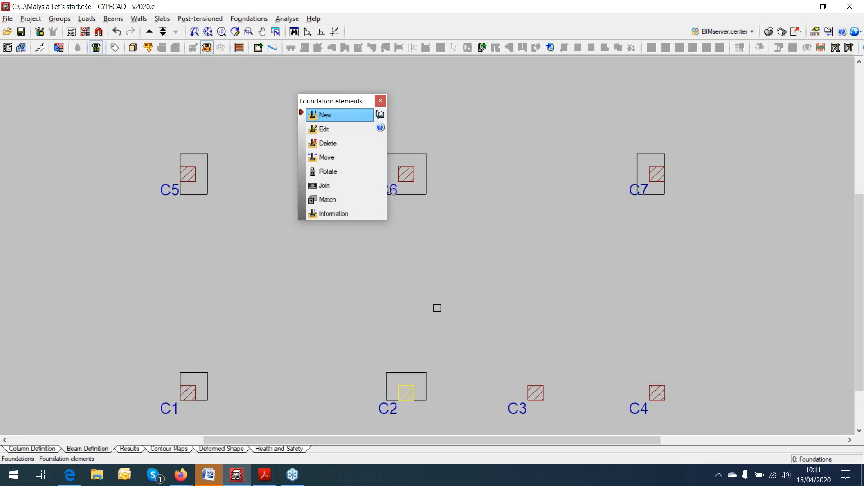
# Place corner footings under columns C8, C10 and C4 and an edge footing under C9, all extending toward the building's interior.
pyautogui.scroll(-2, 449, 296)
pyautogui.moveTo(439, 159); pyautogui.dragTo(442, 379, button='middle')
pyautogui.click(295, 258)
pyautogui.click(418, 257)
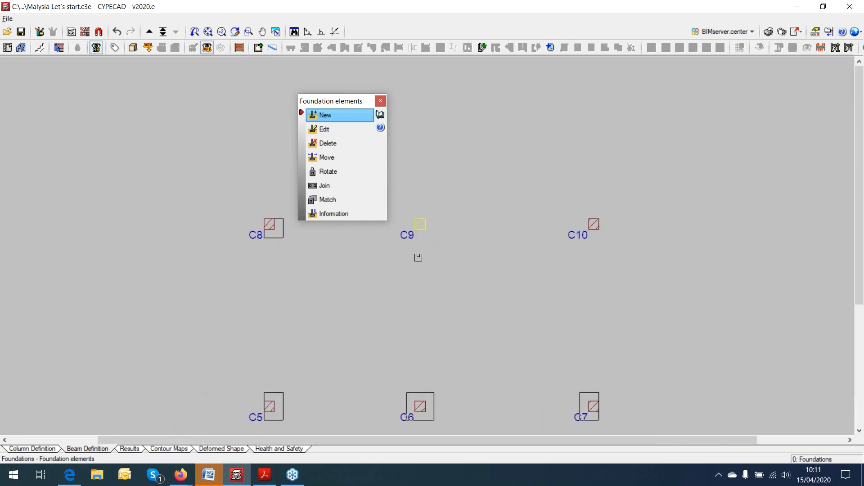
pyautogui.click(548, 255)
pyautogui.moveTo(521, 293); pyautogui.dragTo(475, 93, button='middle')
pyautogui.click(543, 337)
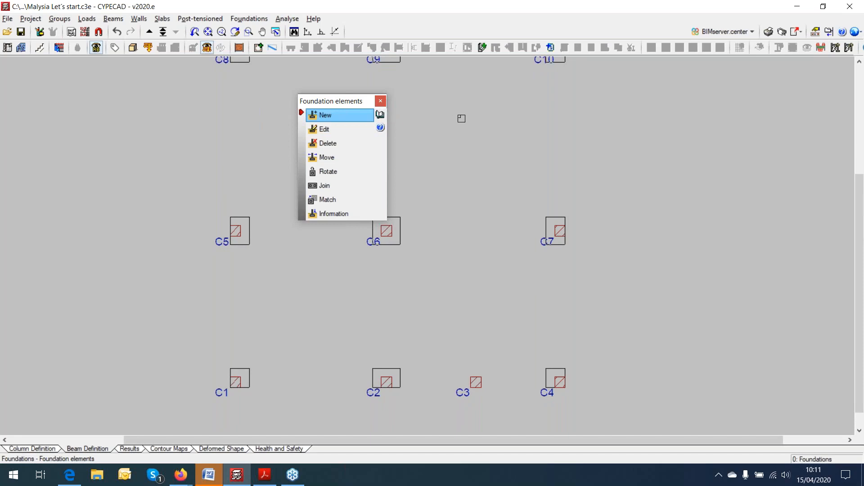
# Switch the new foundation element to multiple columns and place a combined footing under C8 and C9, extending toward the interior.
pyautogui.rightClick(462, 119)
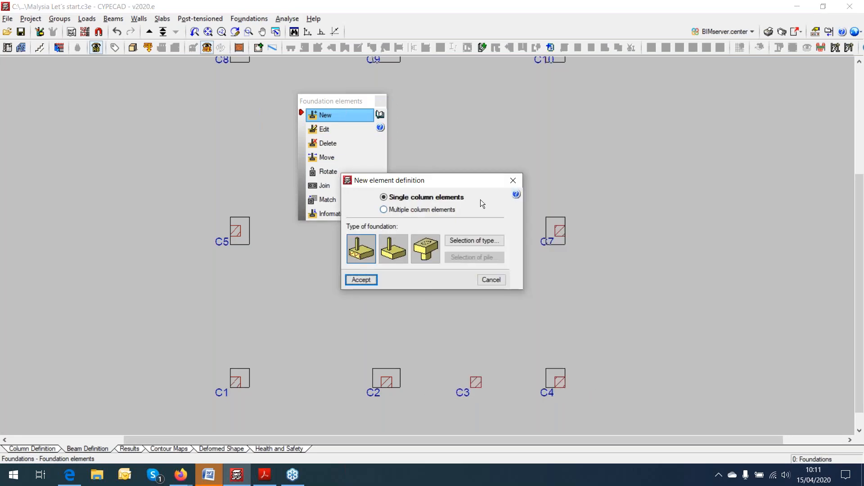
pyautogui.moveTo(474, 184); pyautogui.dragTo(531, 122)
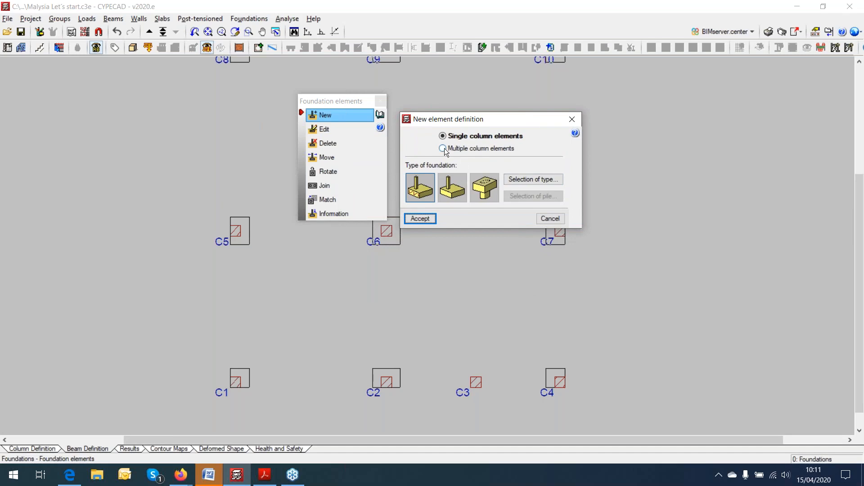
pyautogui.click(443, 149)
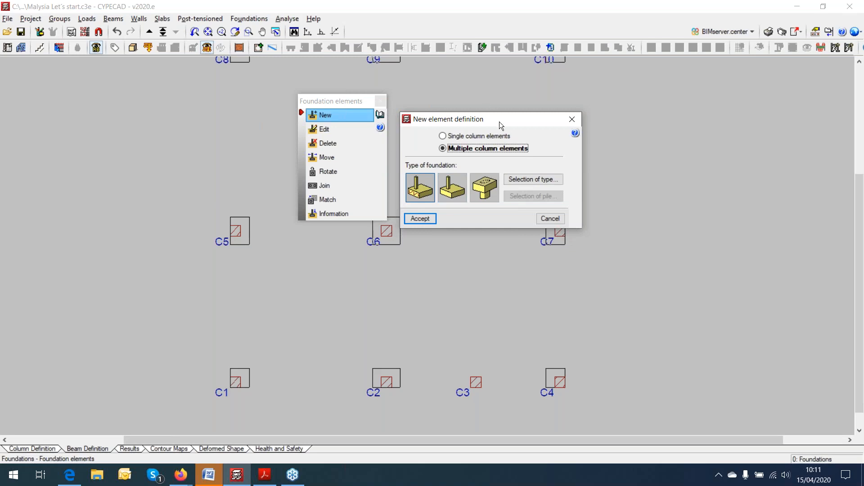
pyautogui.moveTo(501, 120); pyautogui.dragTo(135, 93)
pyautogui.click(55, 191)
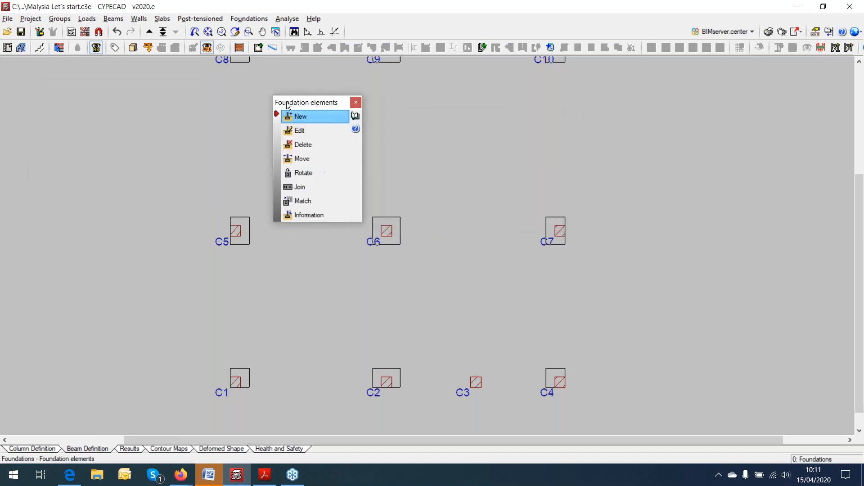
pyautogui.scroll(-3, 268, 163)
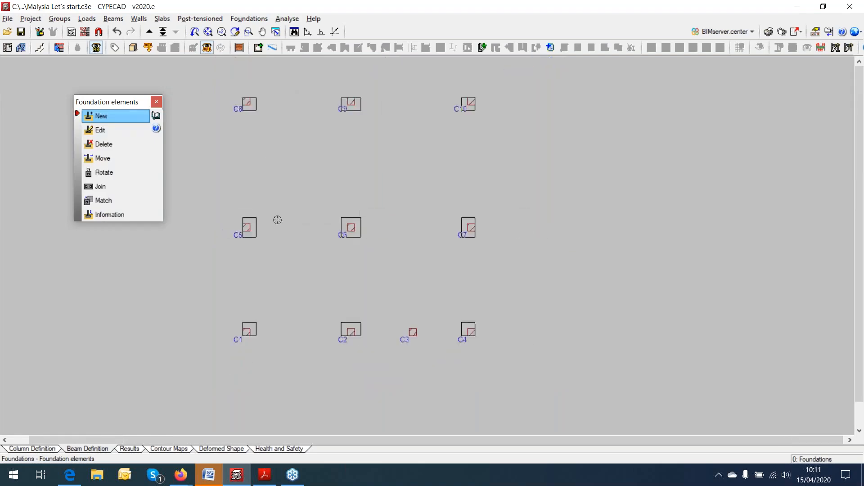
pyautogui.click(390, 193)
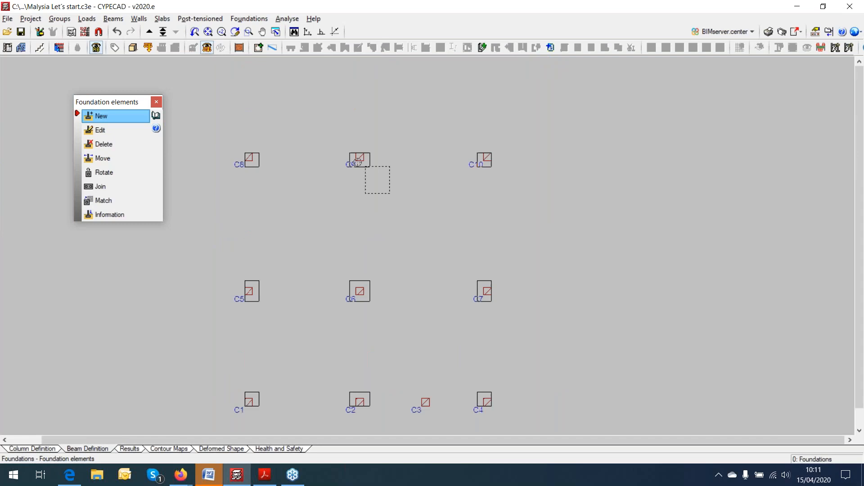
pyautogui.click(212, 132)
pyautogui.scroll(1, 291, 179)
pyautogui.scroll(1, 293, 179)
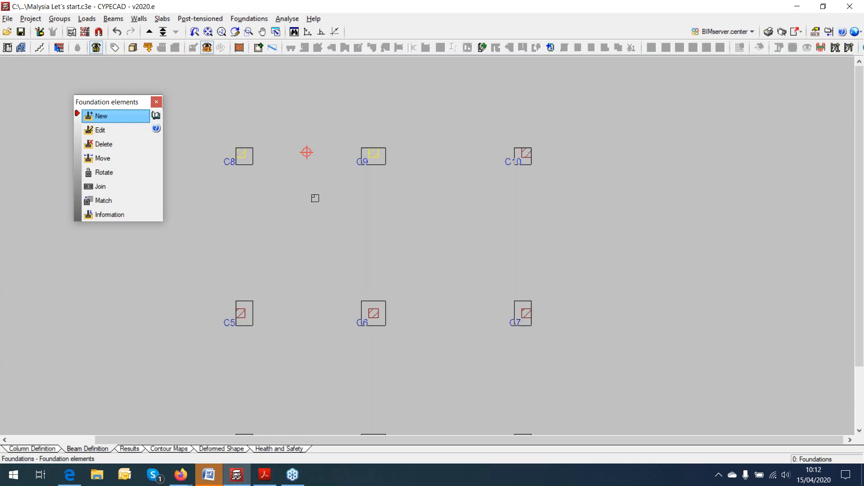
pyautogui.rightClick(339, 176)
pyautogui.scroll(-4, 360, 212)
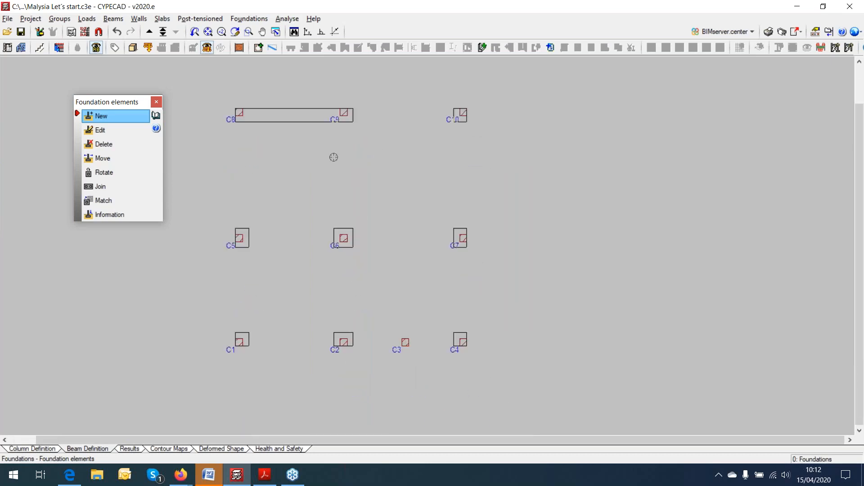
# Place a combined footing under columns C3 and C4, extending toward the interior, and finish adding foundation elements.
pyautogui.click(452, 314)
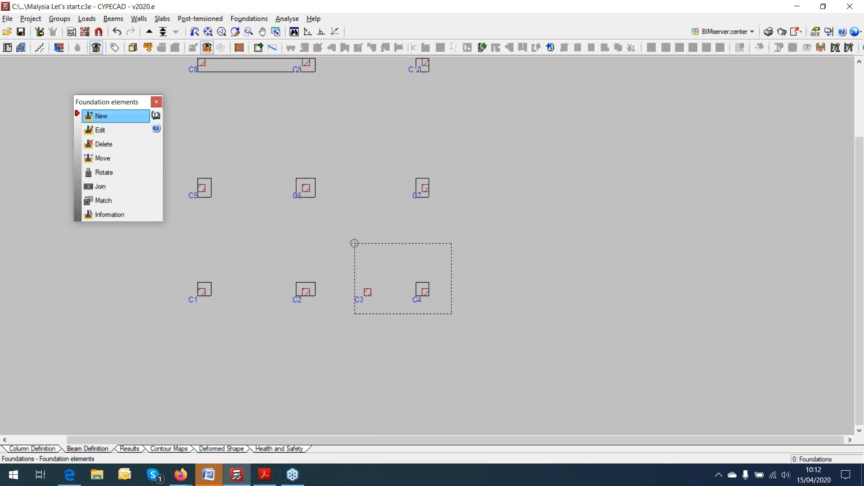
pyautogui.click(355, 244)
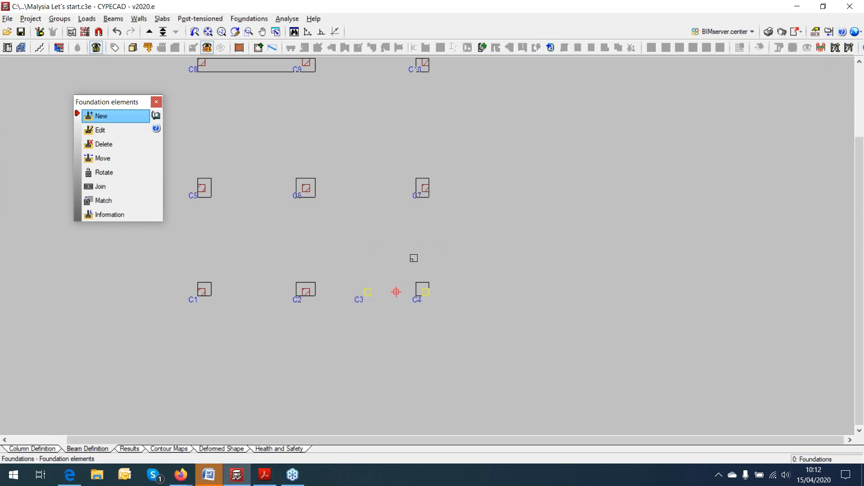
pyautogui.scroll(2, 439, 312)
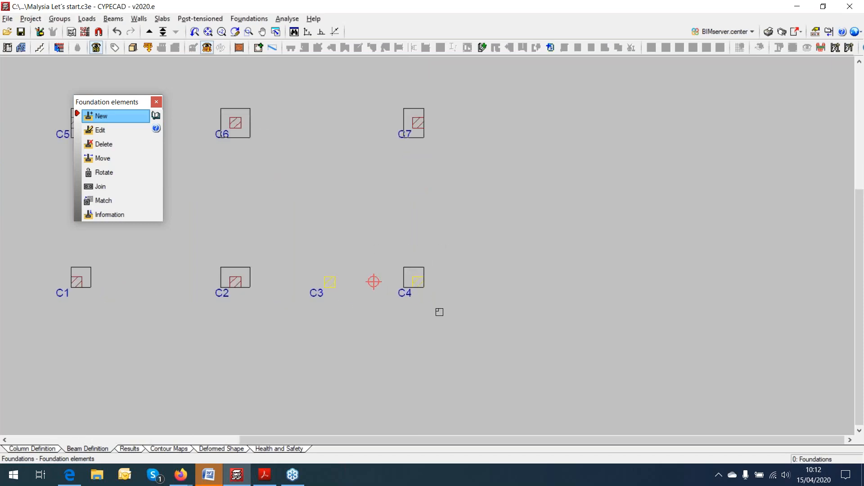
pyautogui.scroll(1, 440, 312)
pyautogui.click(324, 228)
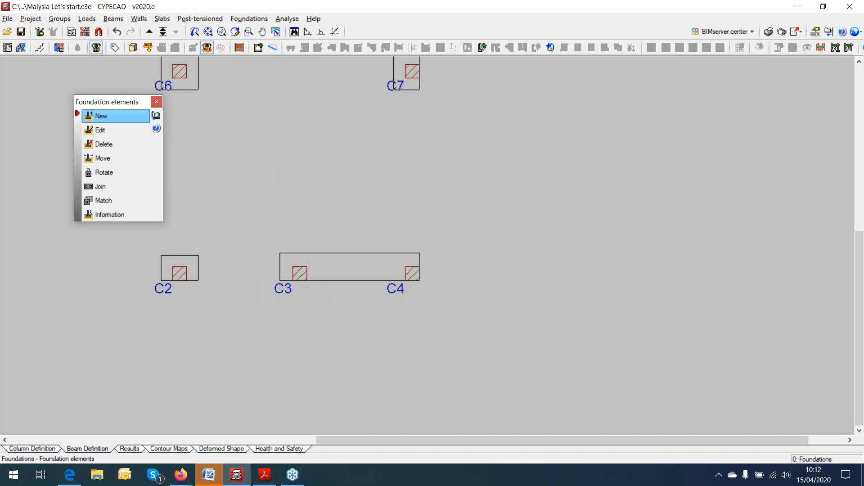
pyautogui.scroll(-3, 340, 234)
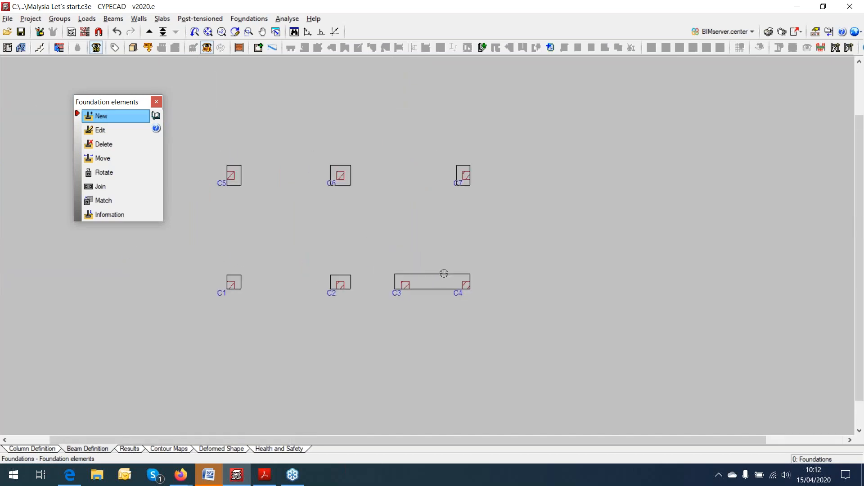
pyautogui.moveTo(444, 273); pyautogui.dragTo(475, 354, button='middle')
pyautogui.click(156, 102)
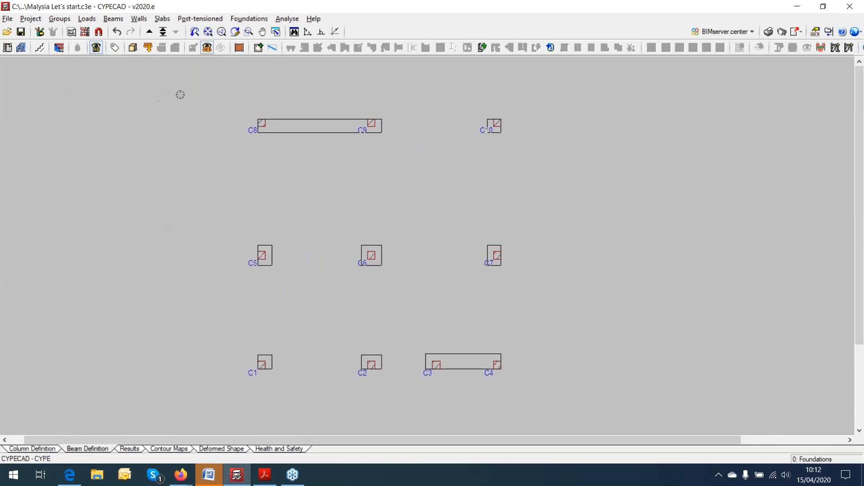
# Start defining strap and tie beams with automatic balancing at the ends.
pyautogui.click(258, 20)
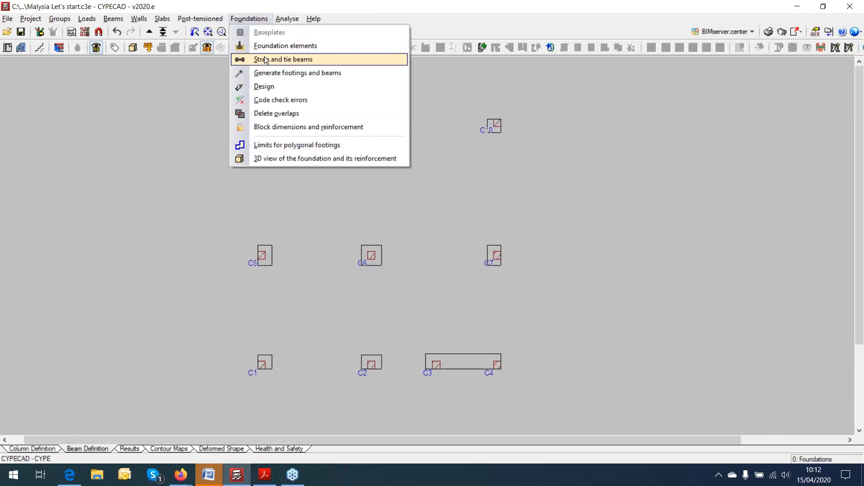
pyautogui.click(266, 60)
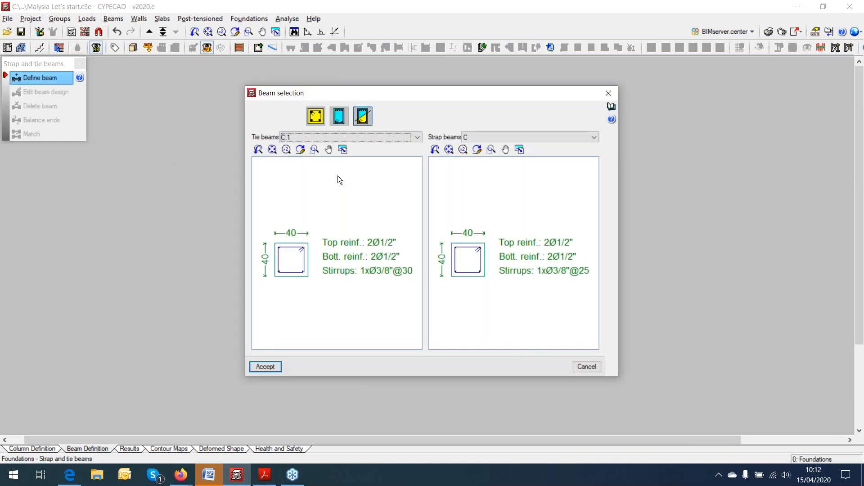
pyautogui.click(337, 118)
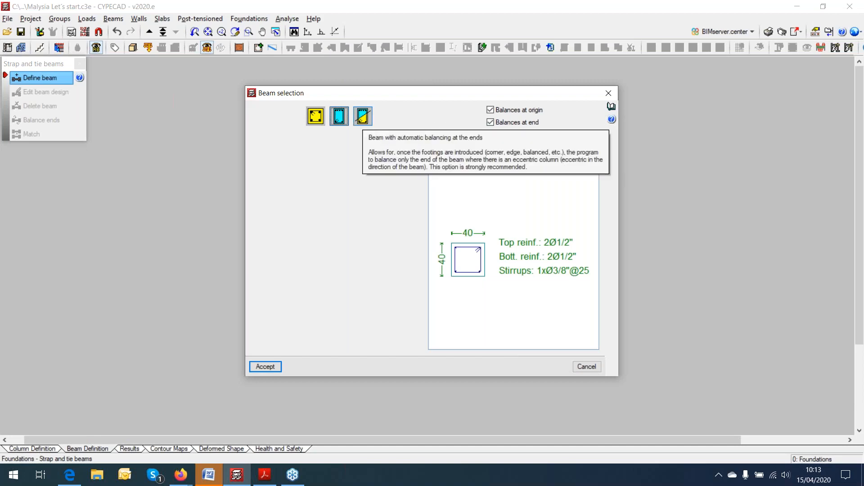
pyautogui.click(363, 117)
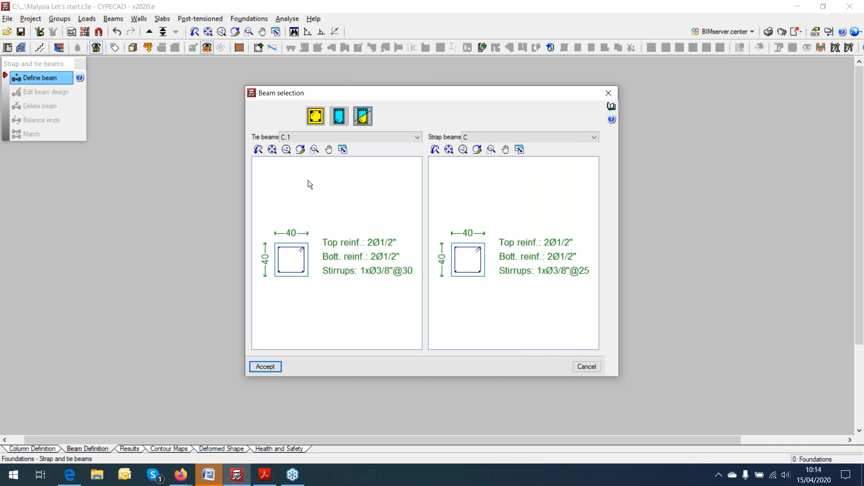
# Browse the tie beam types and set the tie beam to C.8.1.
pyautogui.click(417, 137)
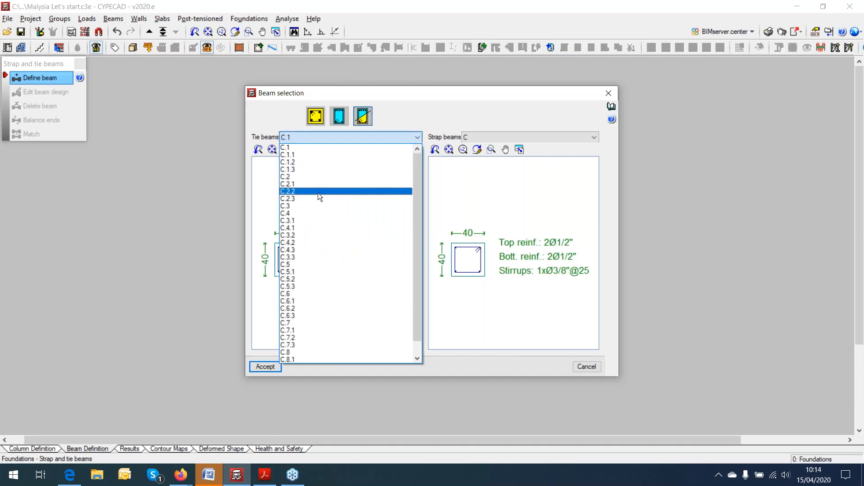
pyautogui.click(318, 192)
pyautogui.click(416, 138)
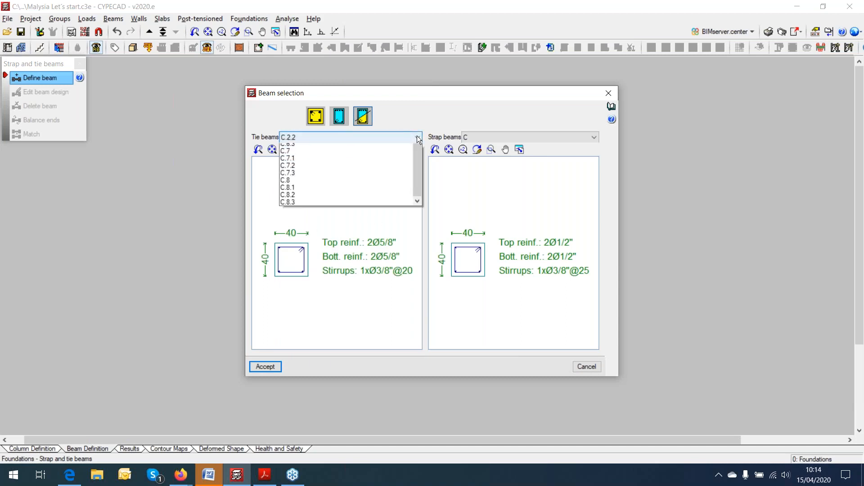
pyautogui.click(330, 310)
pyautogui.click(417, 136)
pyautogui.click(331, 345)
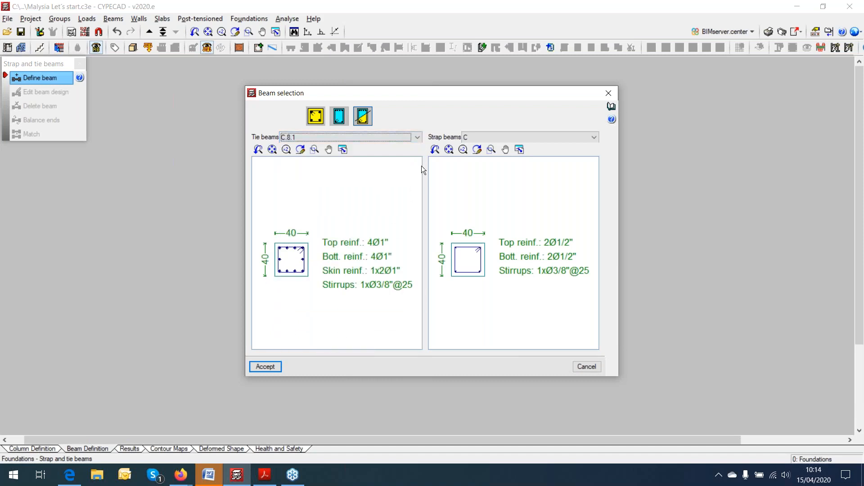
# Browse the strap beam types, set the strap beam to VC.T-8.2 and accept the beam selection.
pyautogui.click(595, 137)
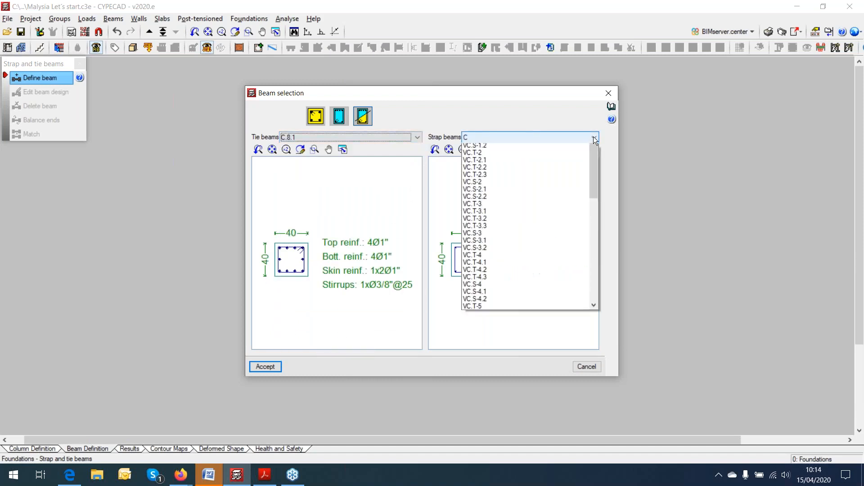
pyautogui.click(521, 157)
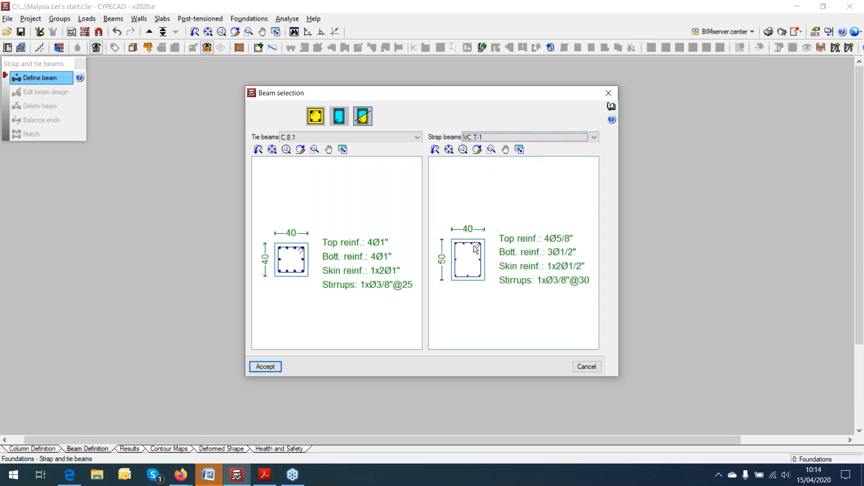
pyautogui.click(581, 139)
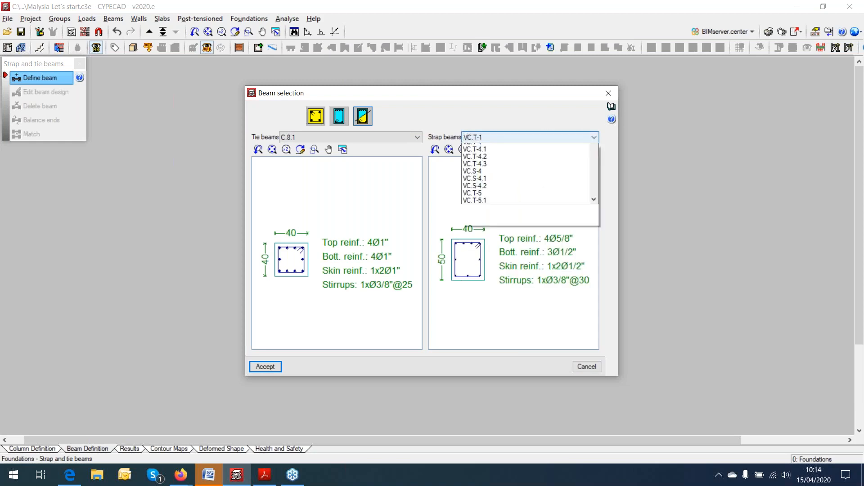
pyautogui.click(506, 153)
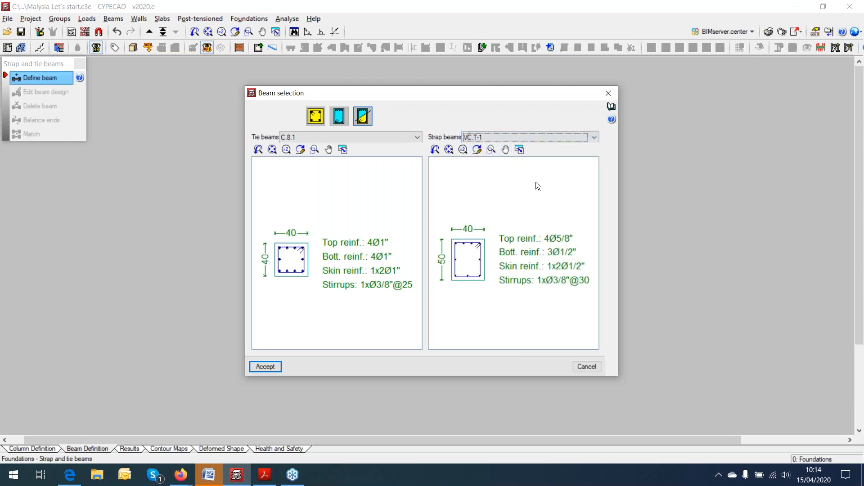
pyautogui.click(593, 137)
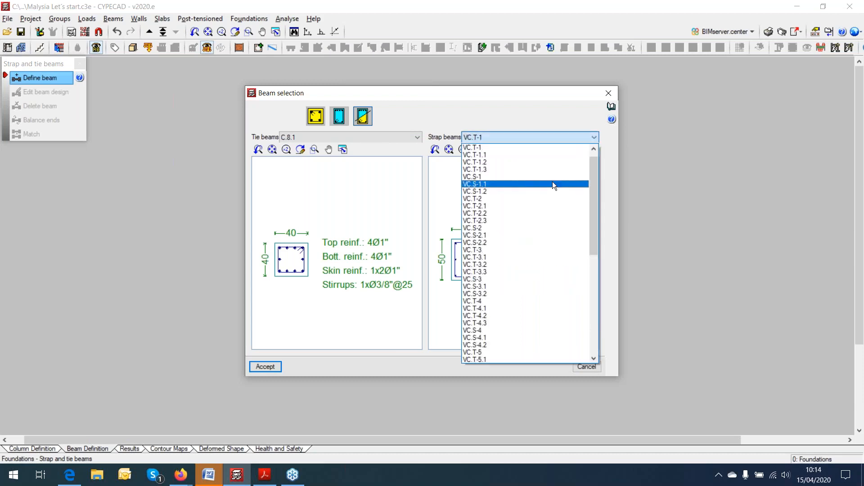
pyautogui.click(555, 178)
pyautogui.click(592, 137)
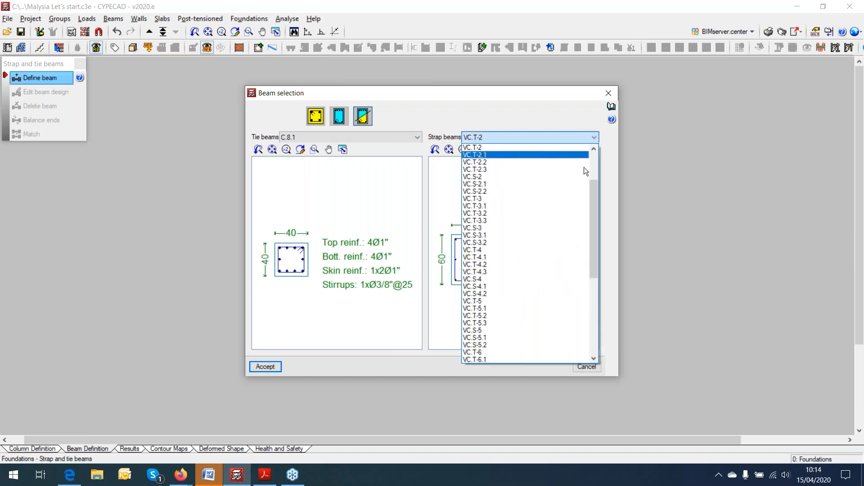
pyautogui.click(532, 278)
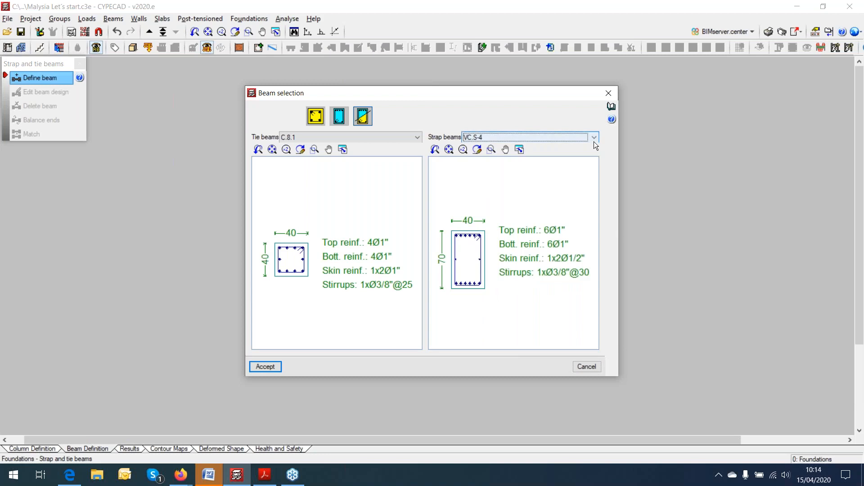
pyautogui.click(593, 141)
pyautogui.scroll(-1, 540, 275)
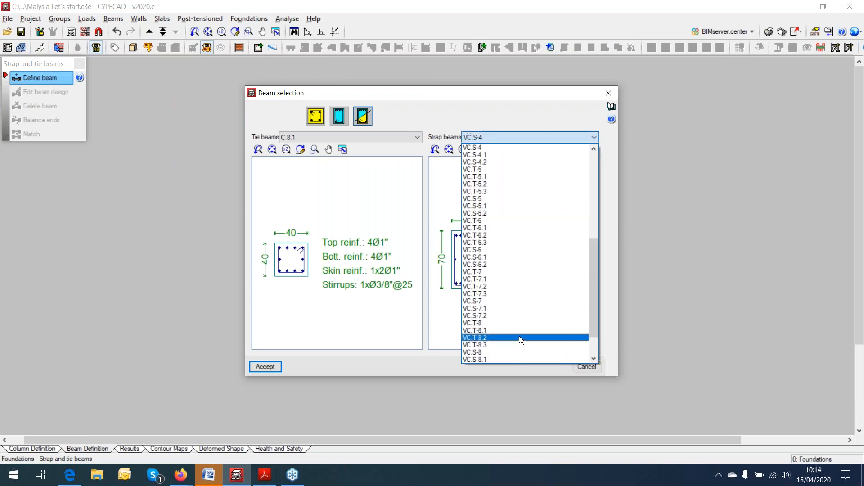
pyautogui.click(525, 317)
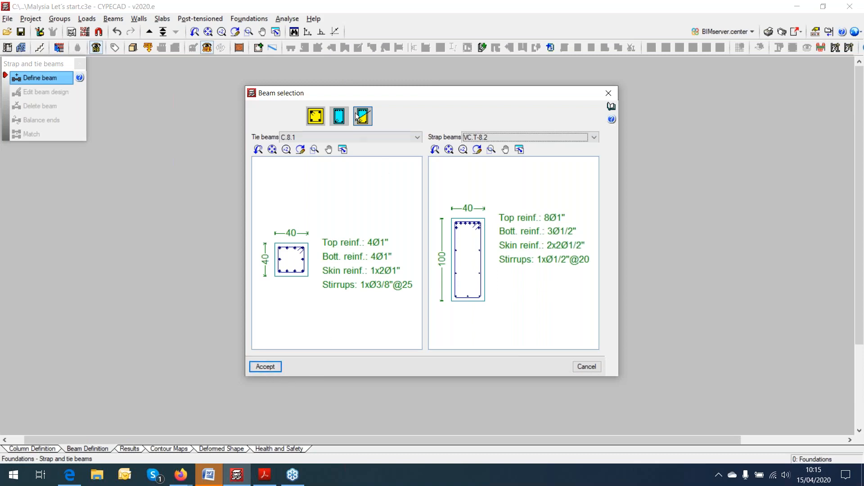
pyautogui.click(275, 369)
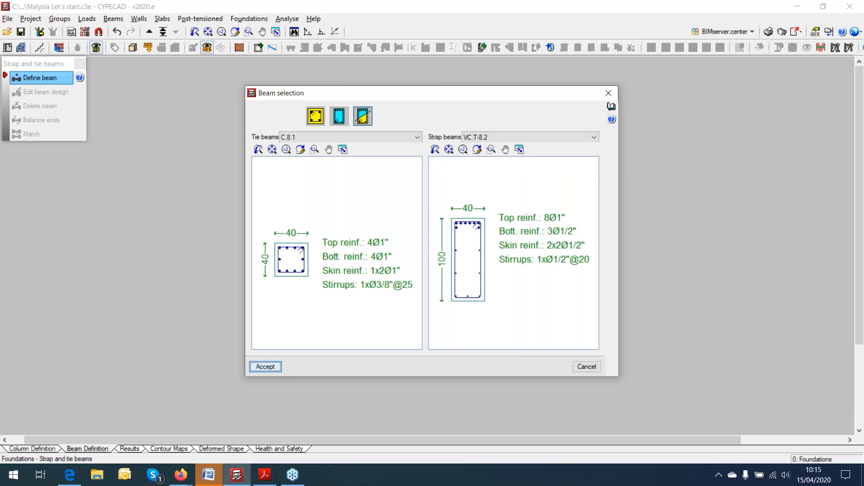
# Place a foundation beam from the footing of column C2 to the footing of C6.
pyautogui.scroll(2, 415, 370)
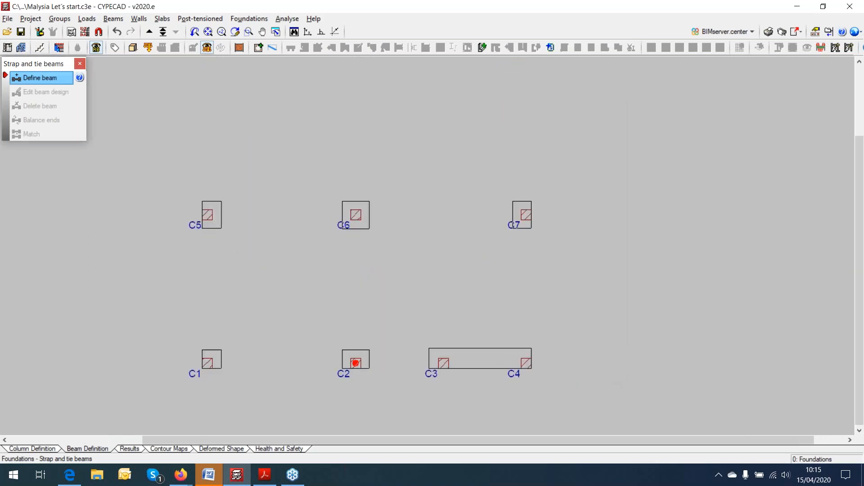
pyautogui.click(355, 363)
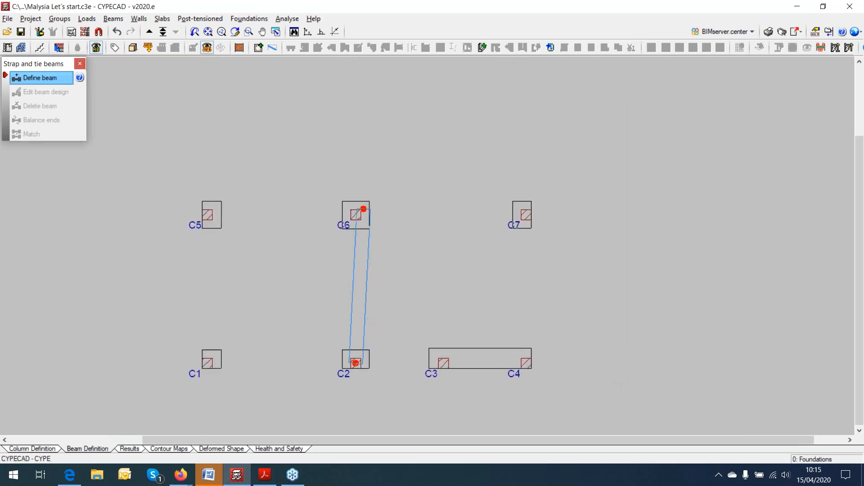
pyautogui.click(355, 215)
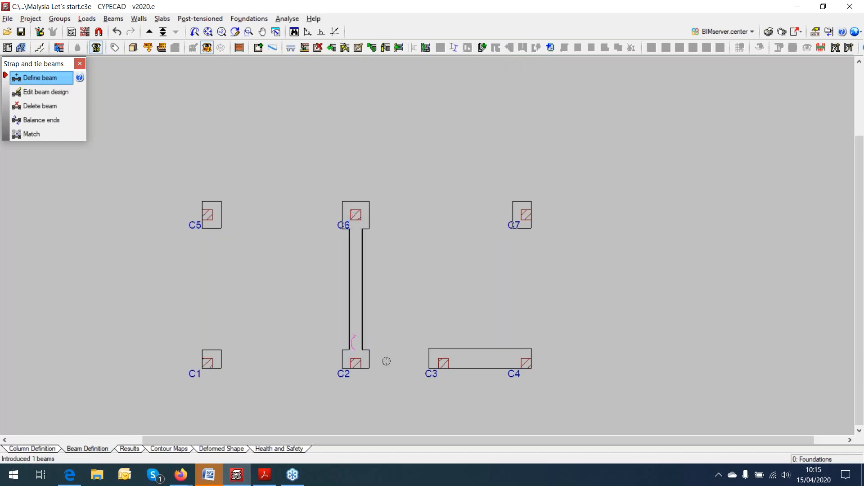
# Place foundation beams from C1 to C5 and from C5 to the combined footing at C8.
pyautogui.scroll(2, 386, 361)
pyautogui.scroll(1, 386, 361)
pyautogui.moveTo(384, 359); pyautogui.dragTo(390, 292, button='middle')
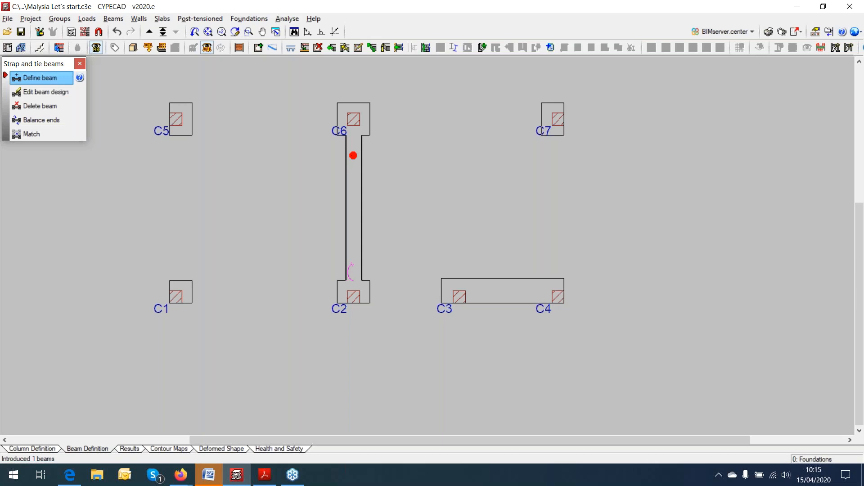
pyautogui.scroll(-2, 288, 241)
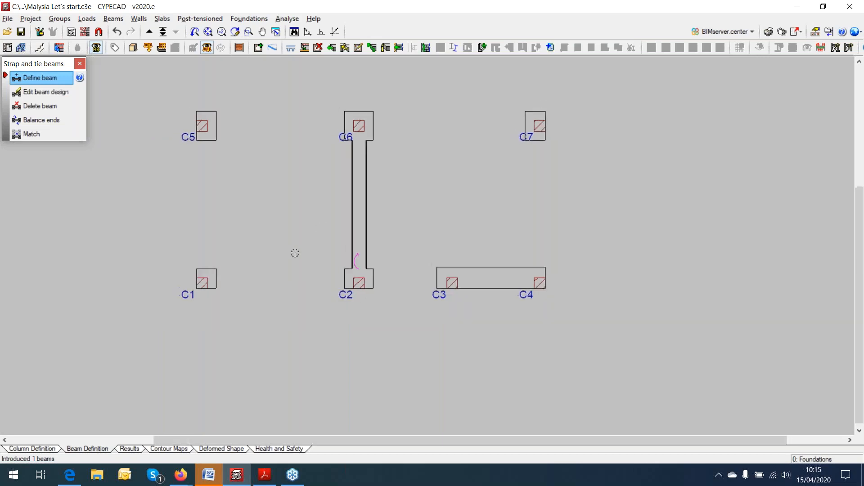
pyautogui.click(221, 325)
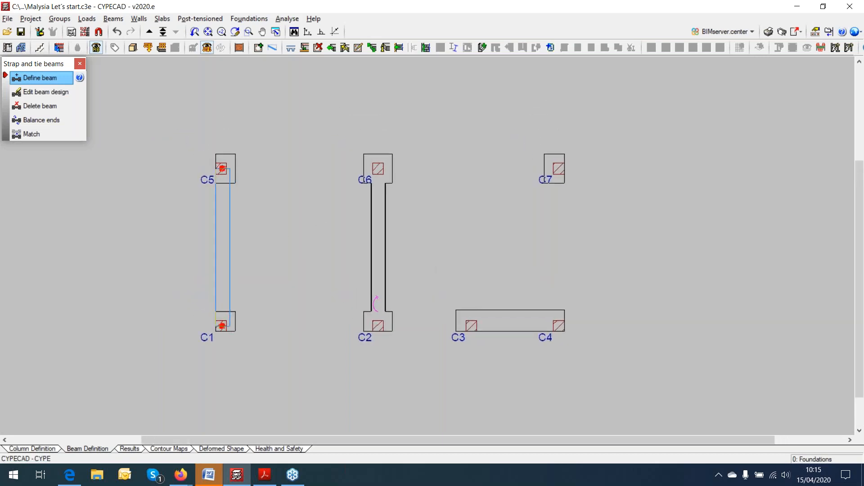
pyautogui.click(222, 168)
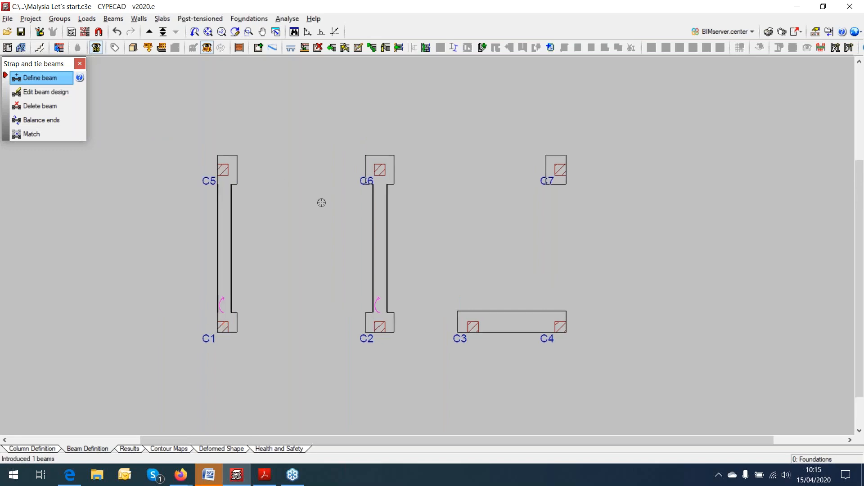
pyautogui.moveTo(326, 230); pyautogui.dragTo(328, 274, button='middle')
pyautogui.click(232, 245)
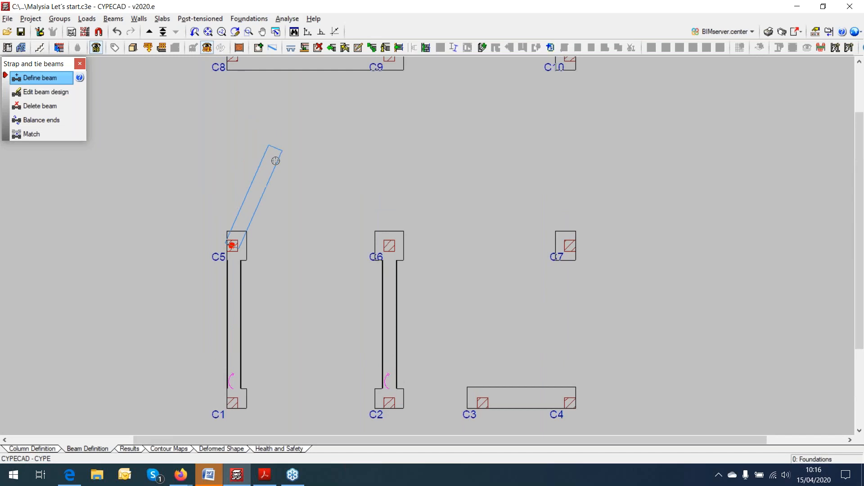
pyautogui.moveTo(275, 161); pyautogui.dragTo(277, 217, button='middle')
pyautogui.click(235, 111)
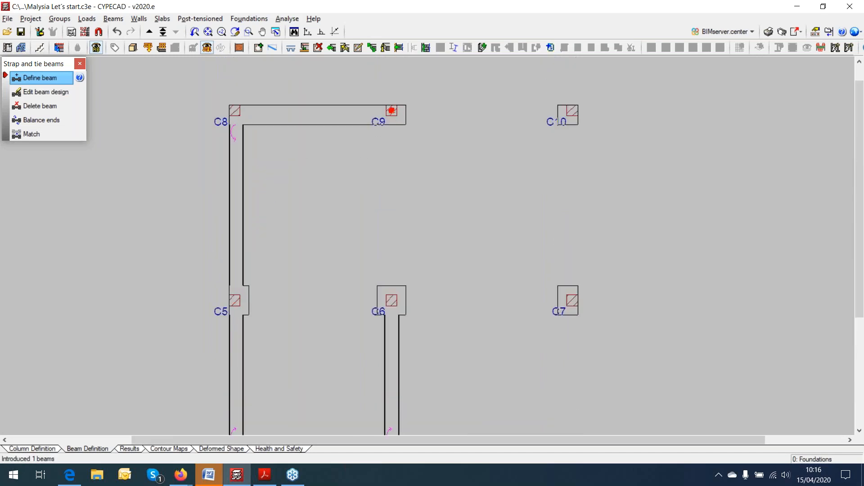
# Place foundation beams from C9 to C10 and from C10 through C7 down to C4.
pyautogui.click(391, 110)
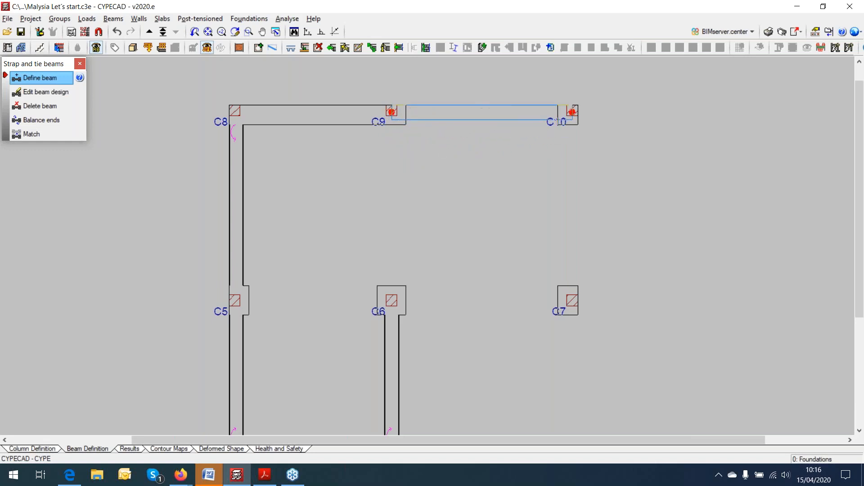
pyautogui.click(571, 111)
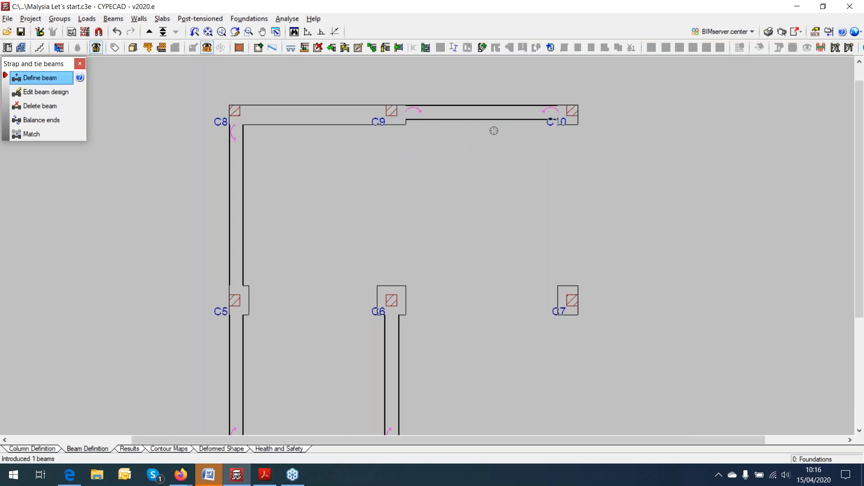
pyautogui.moveTo(493, 180)
pyautogui.mouseDown(button='middle')
pyautogui.moveTo(469, 184)
pyautogui.moveTo(405, 157)
pyautogui.mouseUp(button='middle')
pyautogui.click(483, 89)
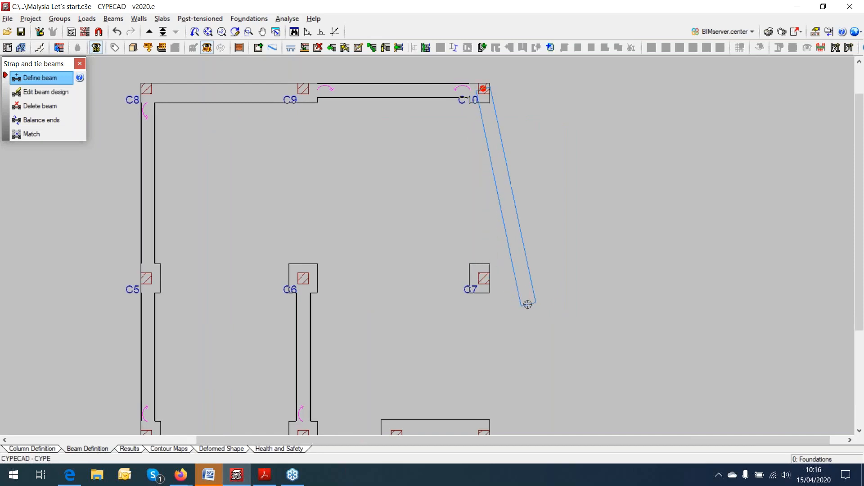
pyautogui.moveTo(517, 283); pyautogui.dragTo(490, 160, button='middle')
pyautogui.click(448, 313)
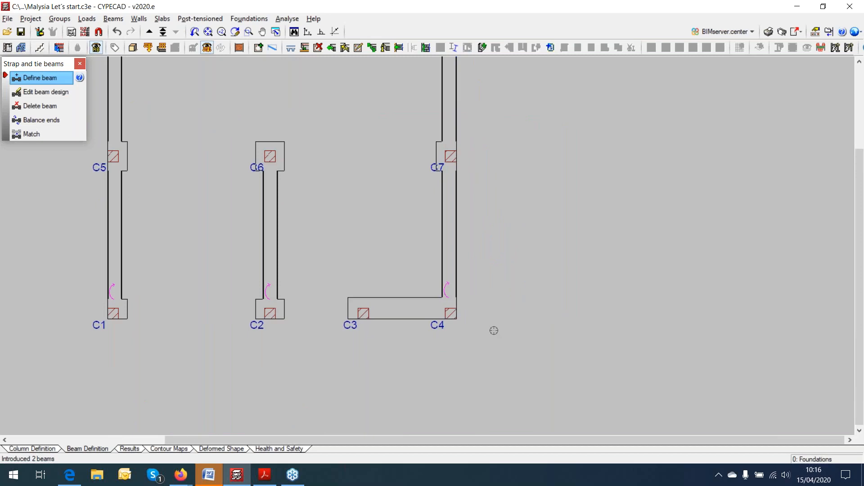
# Place foundation beams from the combined footing at C3 through C2 to C1.
pyautogui.scroll(-2, 494, 330)
pyautogui.scroll(-1, 494, 330)
pyautogui.click(403, 318)
pyautogui.click(230, 318)
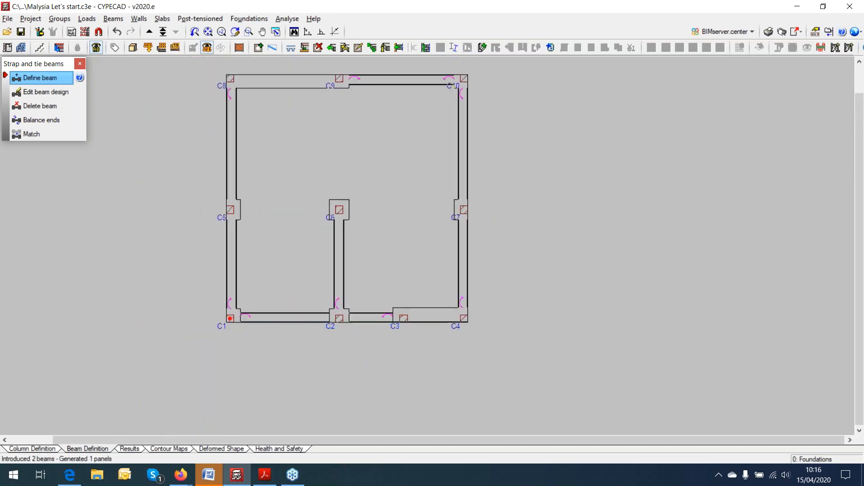
# Place foundation beams from C5 to C6 and from C6 to C7.
pyautogui.scroll(1, 273, 225)
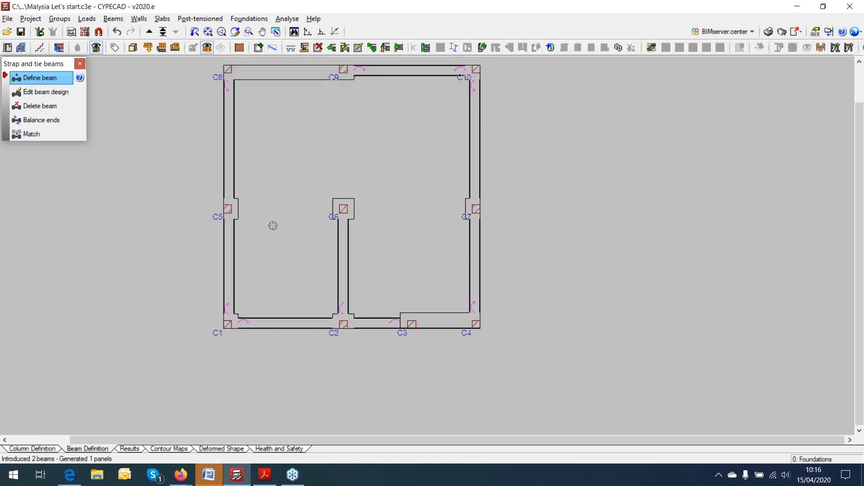
pyautogui.scroll(2, 273, 226)
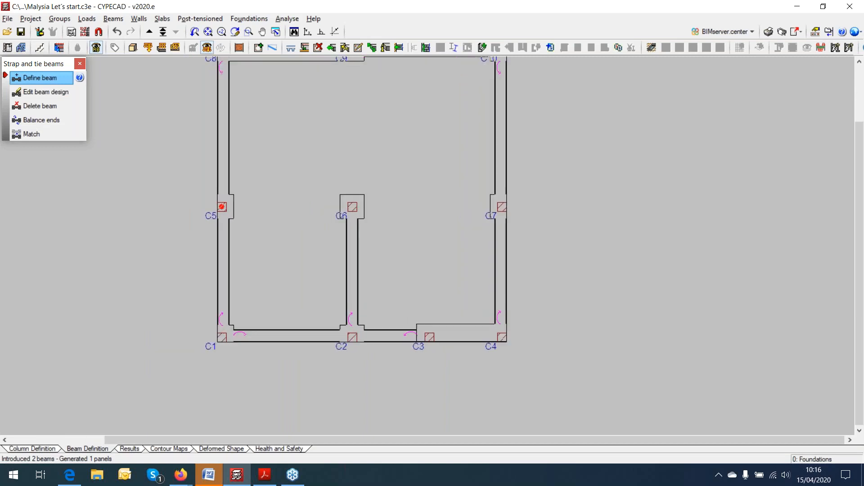
pyautogui.click(222, 207)
pyautogui.click(354, 208)
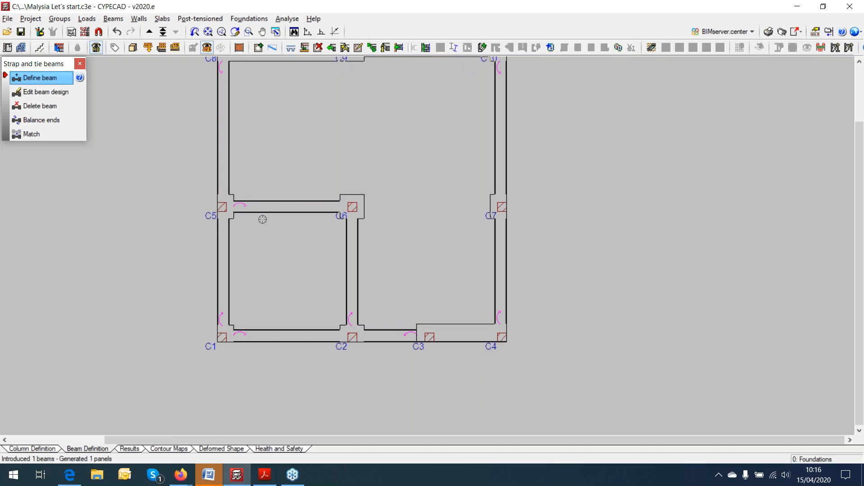
pyautogui.click(502, 206)
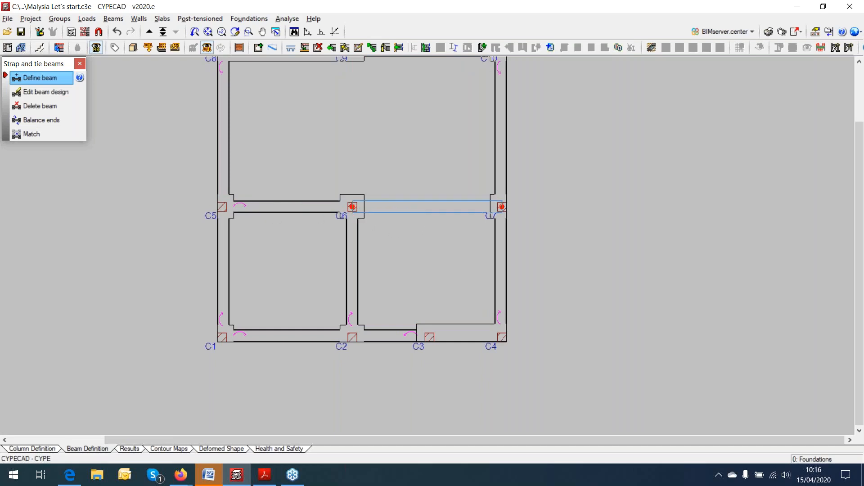
# Complete the foundation beam between C6 and C7 and place another one from C9 to C6.
pyautogui.click(352, 207)
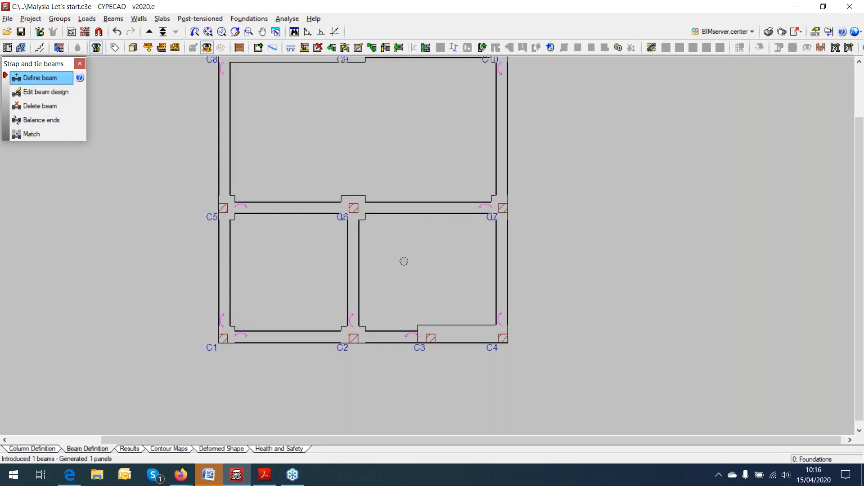
pyautogui.moveTo(404, 280); pyautogui.dragTo(403, 344, button='middle')
pyautogui.click(356, 119)
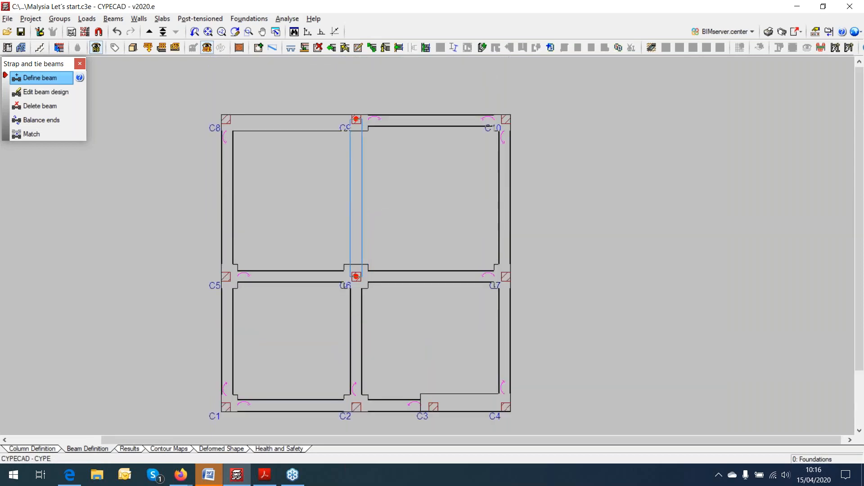
pyautogui.click(356, 277)
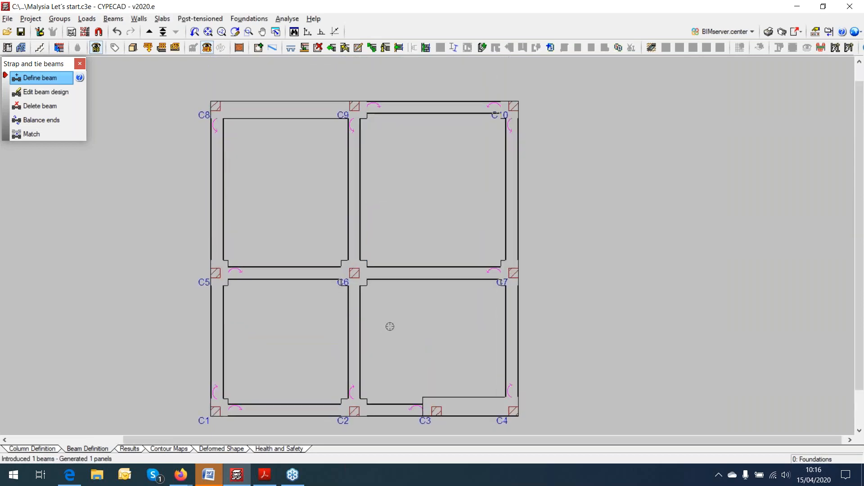
pyautogui.moveTo(390, 315); pyautogui.dragTo(394, 279, button='middle')
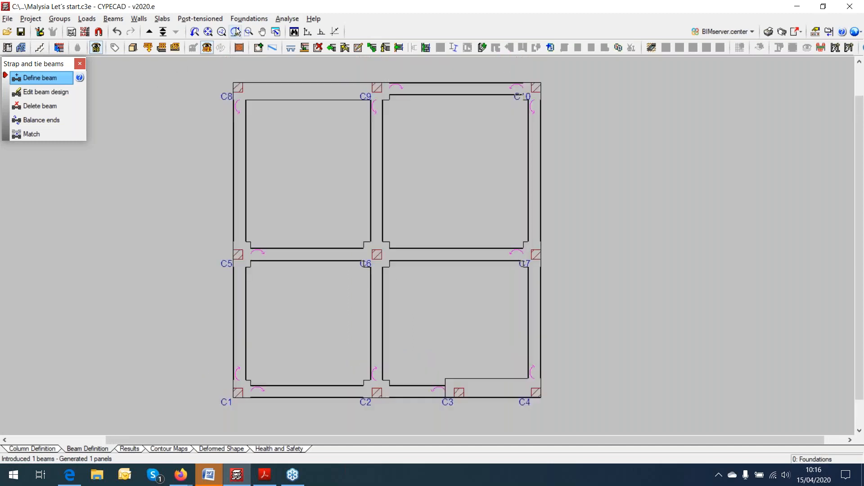
# Open the C6 footing for editing and review its materials, geometry, reinforcement and growth options.
pyautogui.click(251, 19)
pyautogui.click(268, 48)
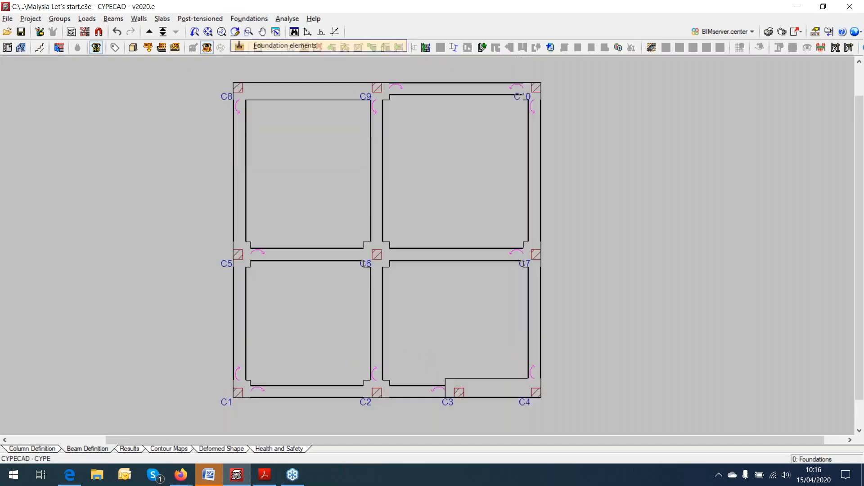
pyautogui.click(115, 130)
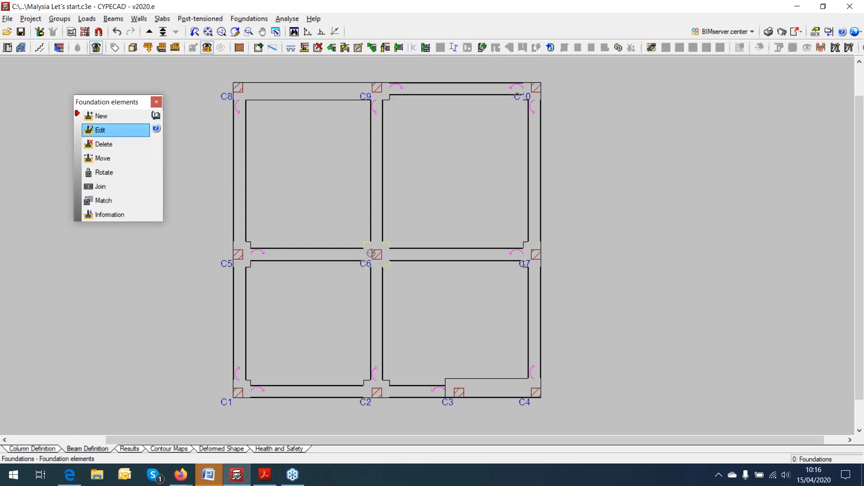
pyautogui.click(376, 264)
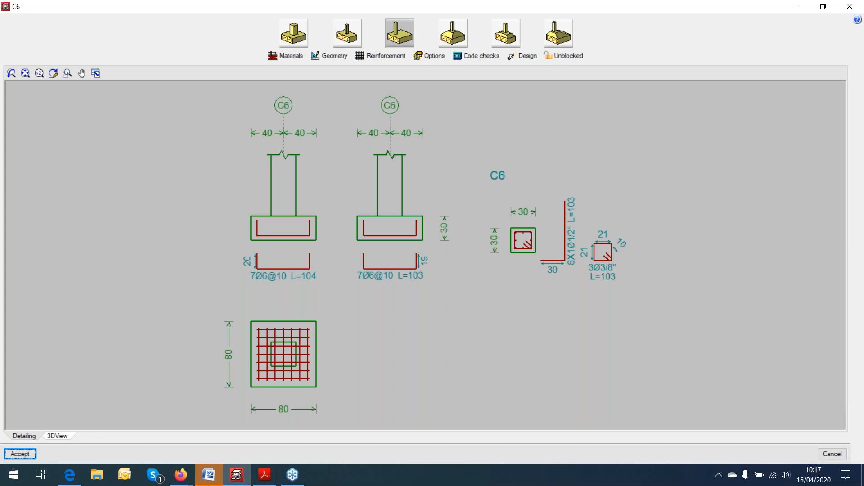
pyautogui.click(286, 56)
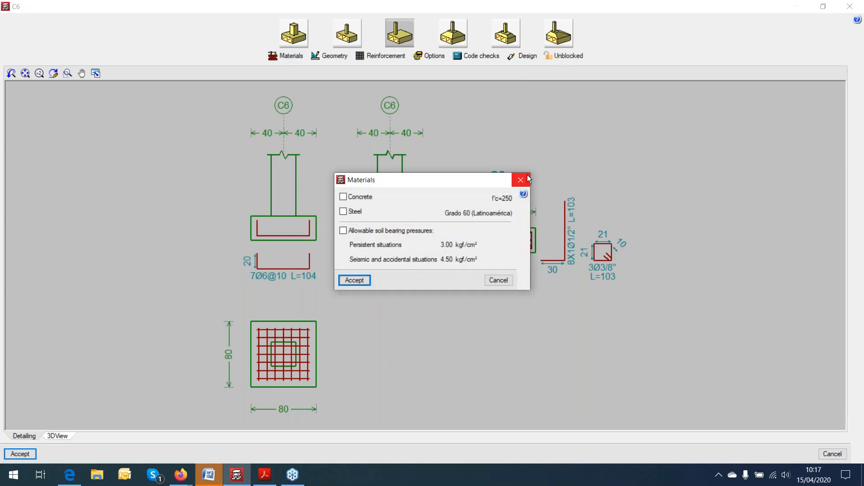
pyautogui.click(520, 182)
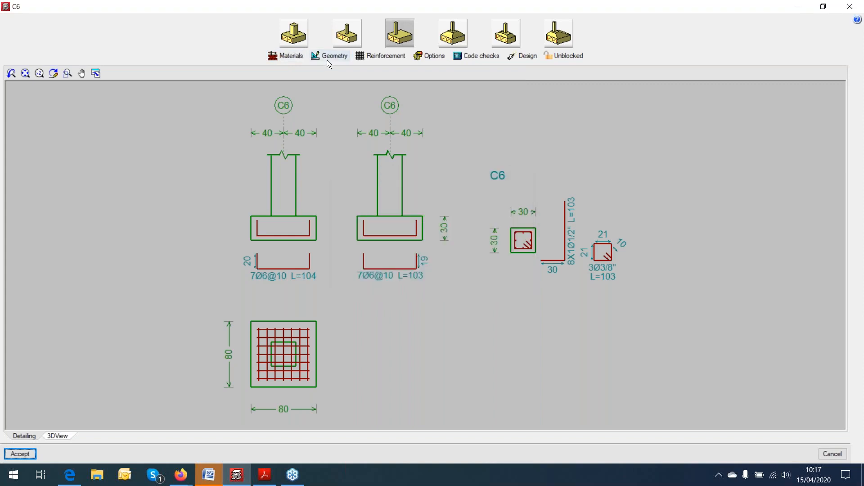
pyautogui.click(331, 56)
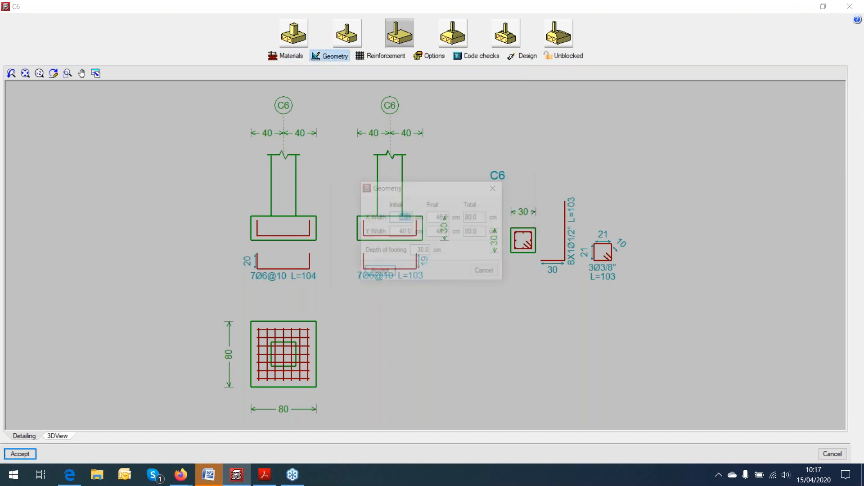
pyautogui.click(493, 188)
pyautogui.click(385, 56)
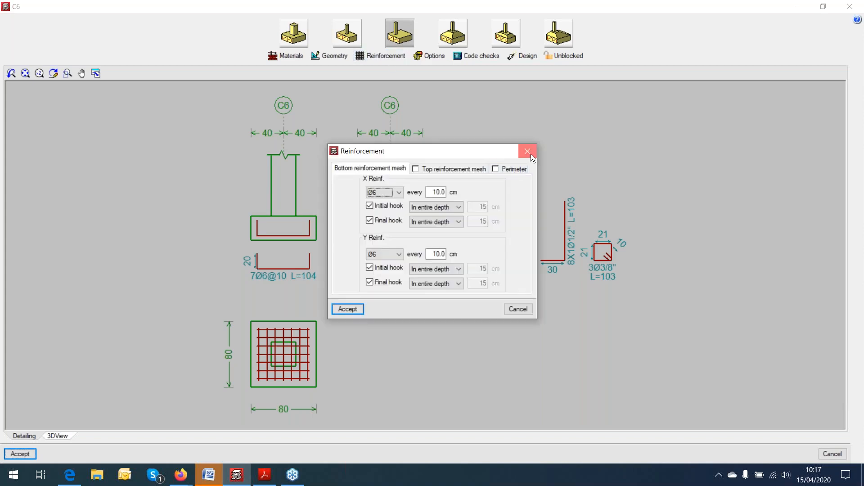
pyautogui.click(532, 156)
pyautogui.click(429, 56)
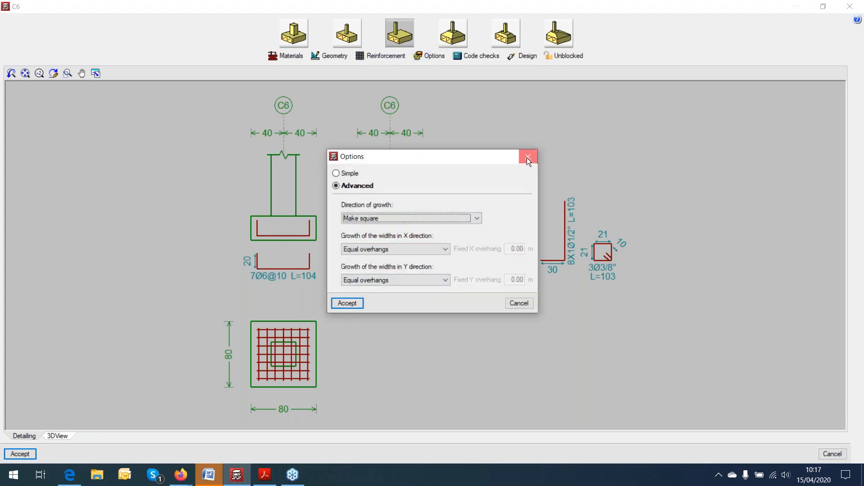
pyautogui.click(527, 157)
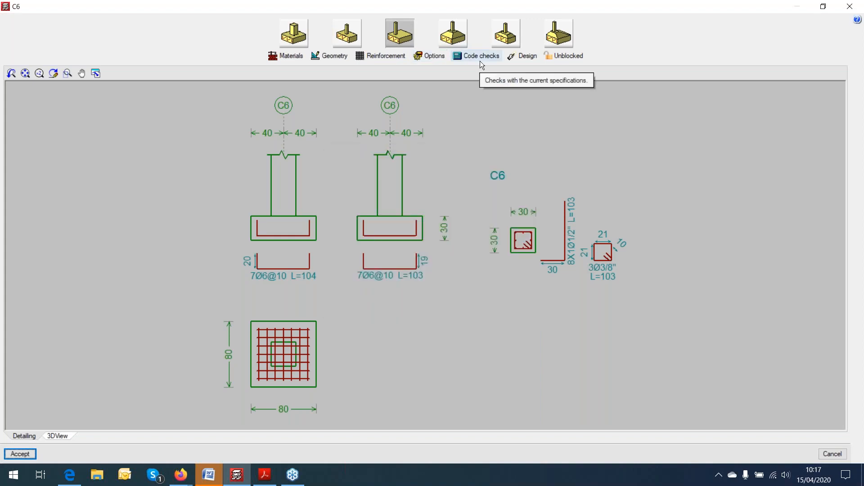
# Run the code checks on the C6 footing and read through the complete report of the assessed checks.
pyautogui.click(480, 60)
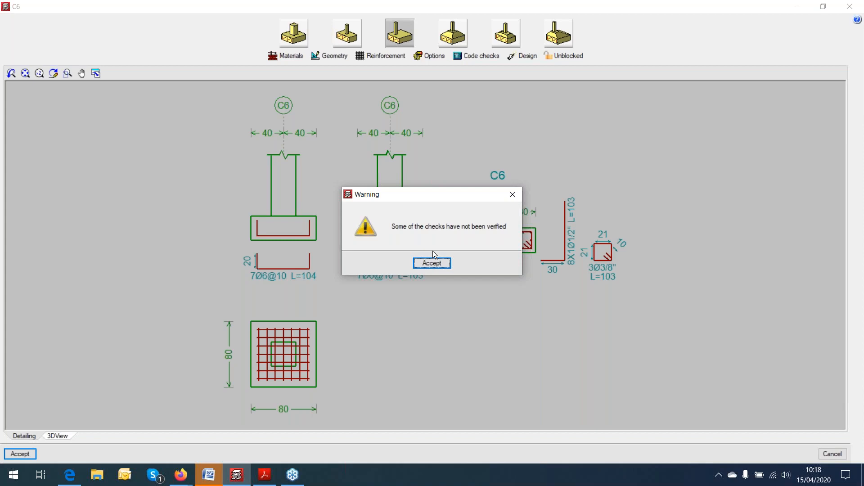
pyautogui.click(436, 264)
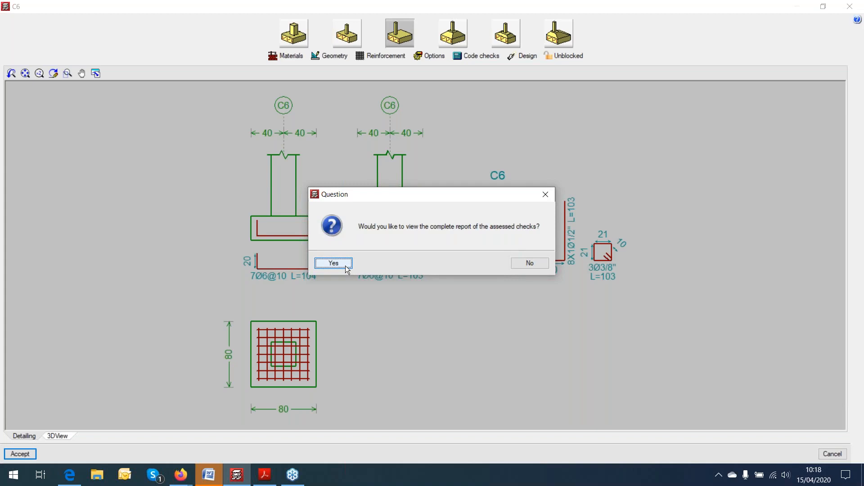
pyautogui.click(345, 266)
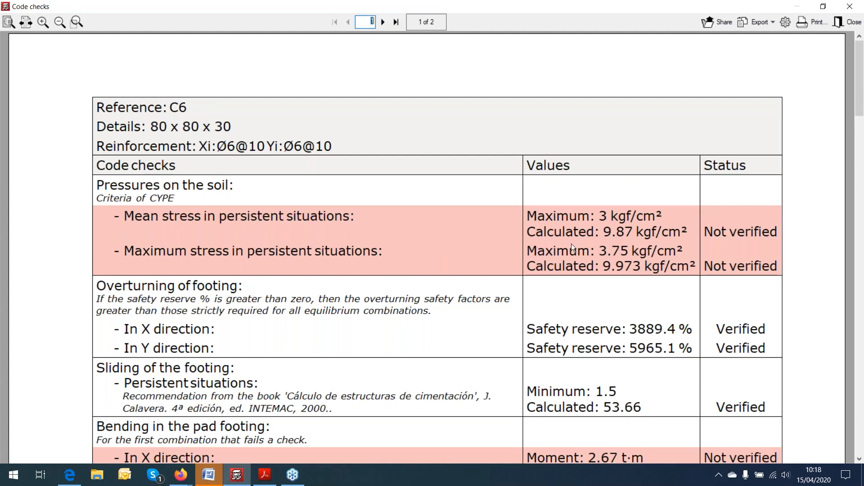
pyautogui.scroll(-1, 571, 244)
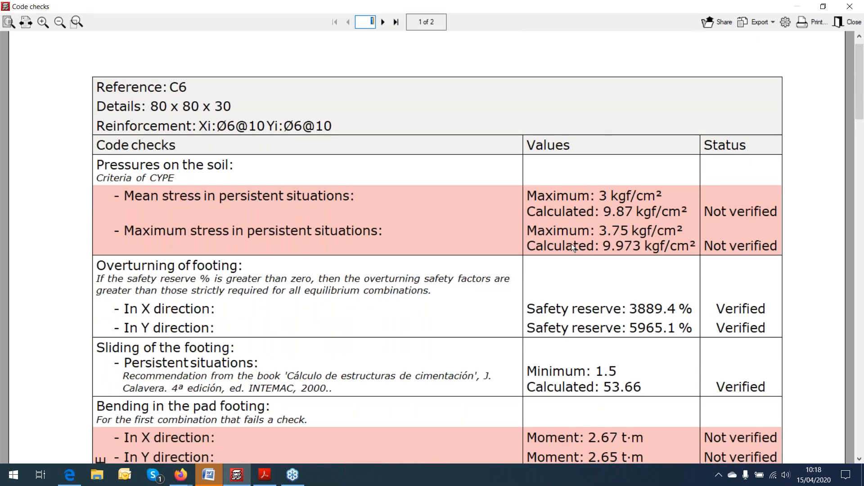
pyautogui.scroll(-4, 571, 244)
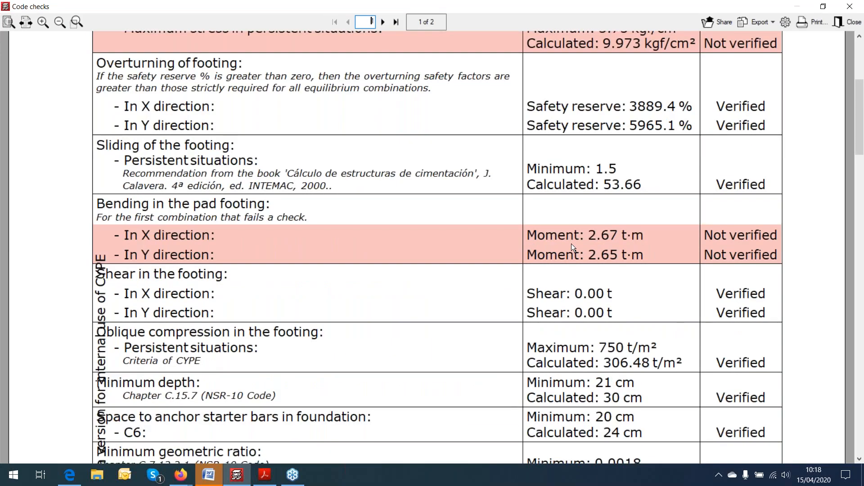
pyautogui.scroll(-1, 571, 244)
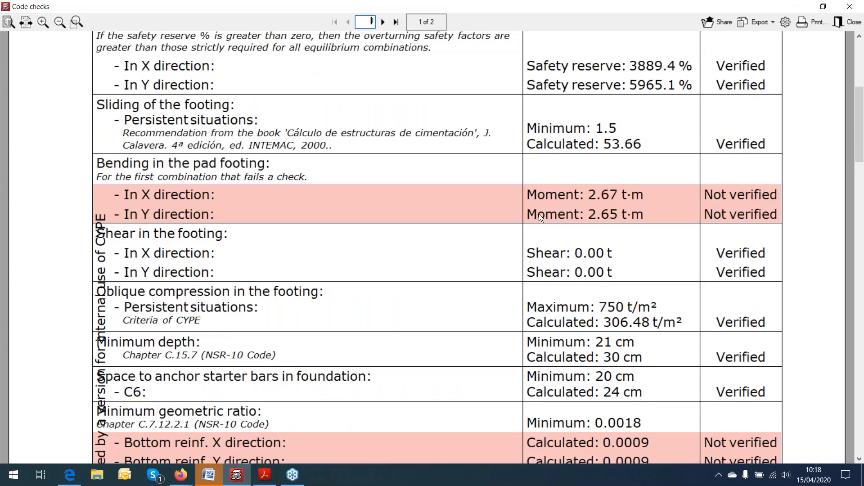
pyautogui.scroll(-1, 539, 217)
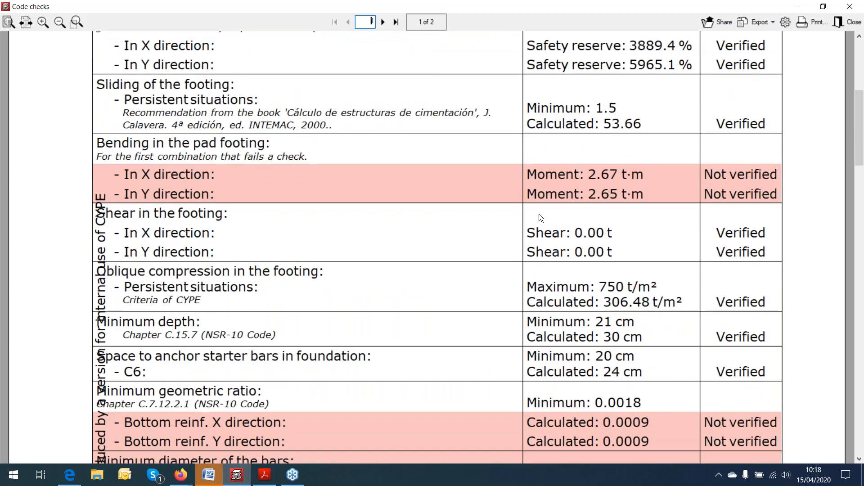
pyautogui.scroll(-5, 539, 215)
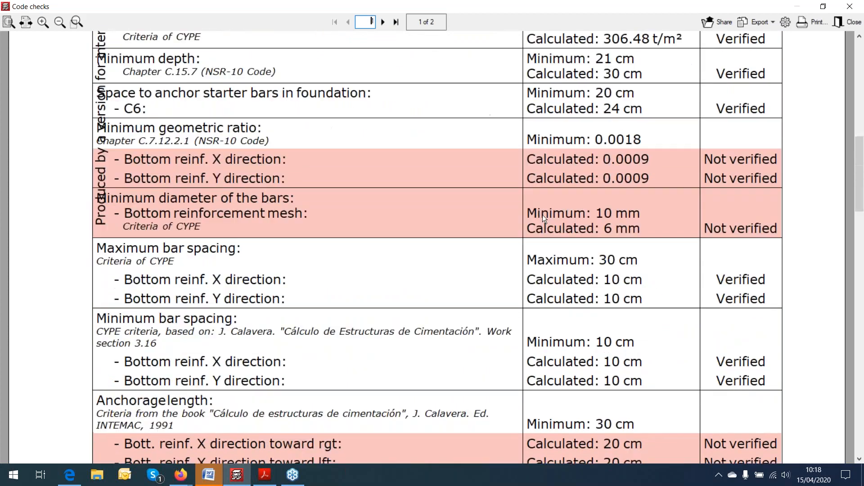
pyautogui.scroll(-7, 542, 215)
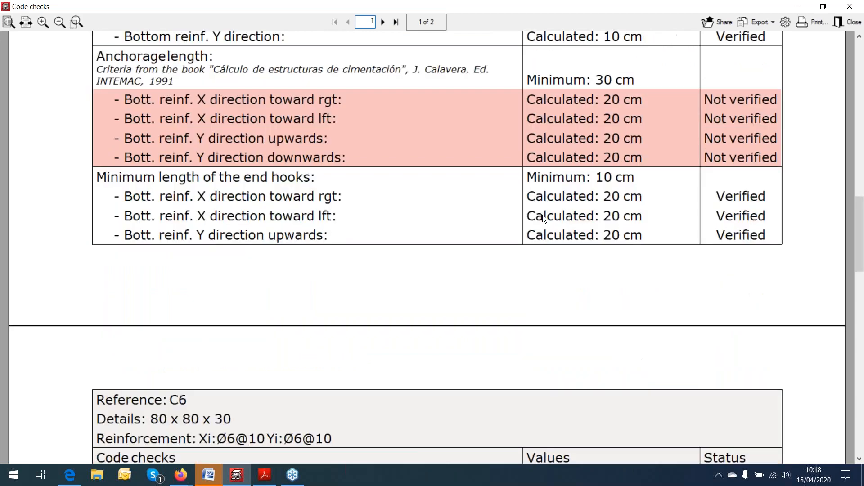
pyautogui.scroll(-1, 542, 214)
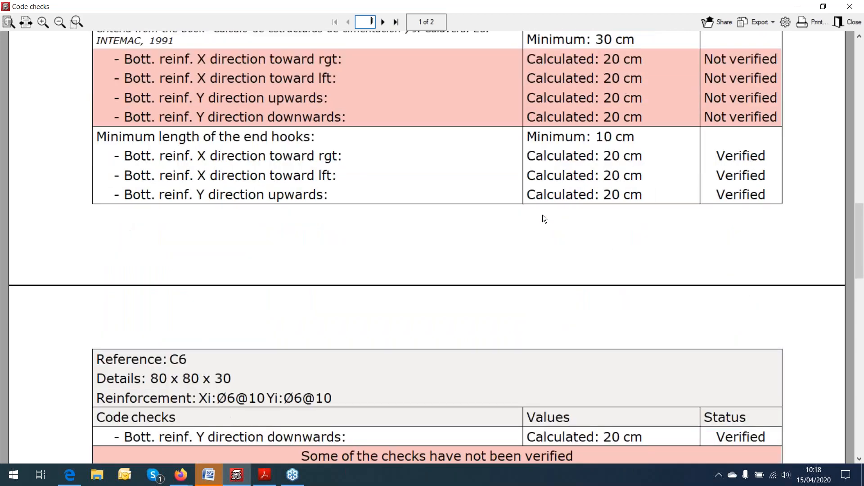
pyautogui.scroll(3, 541, 215)
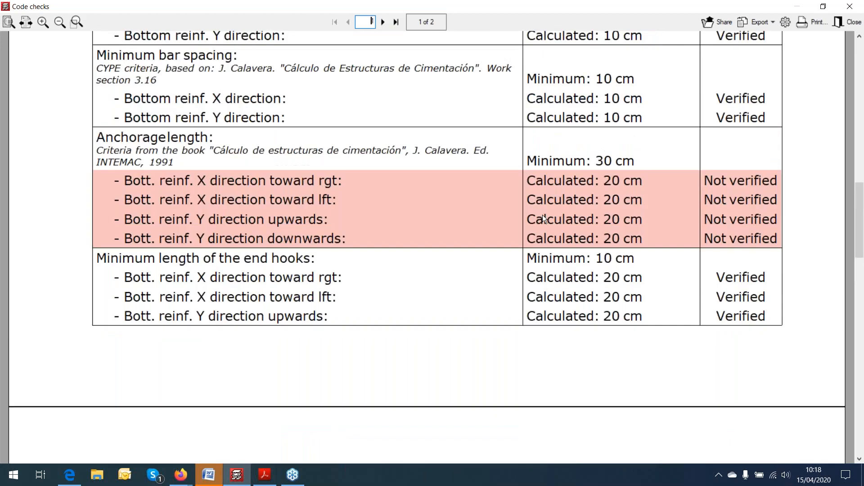
pyautogui.click(848, 22)
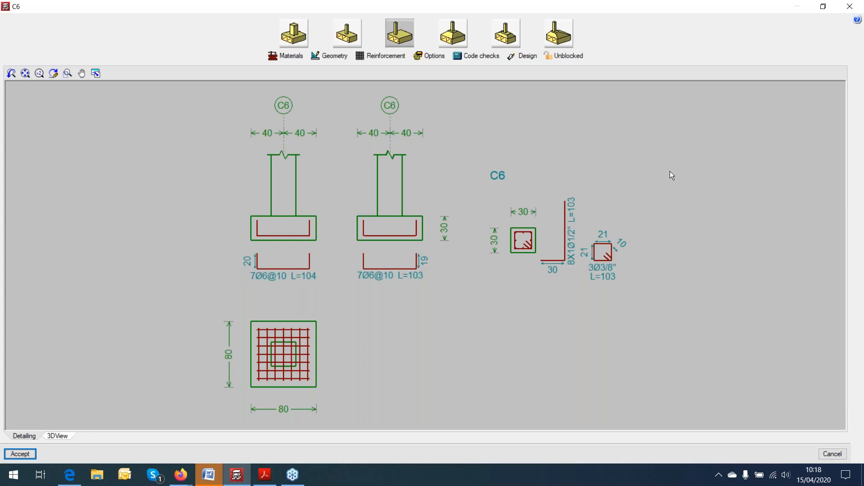
# Review the widths and depth of the C6 footing once more, and leave foundation element editing without changes.
pyautogui.click(333, 57)
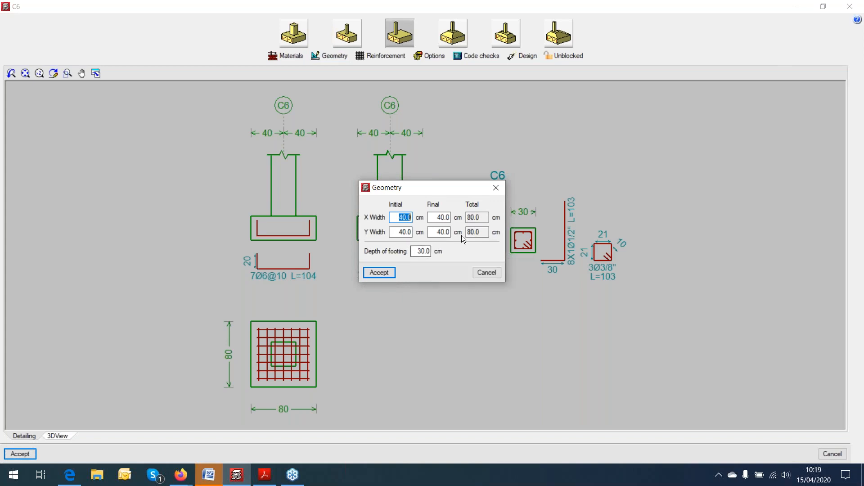
pyautogui.click(496, 188)
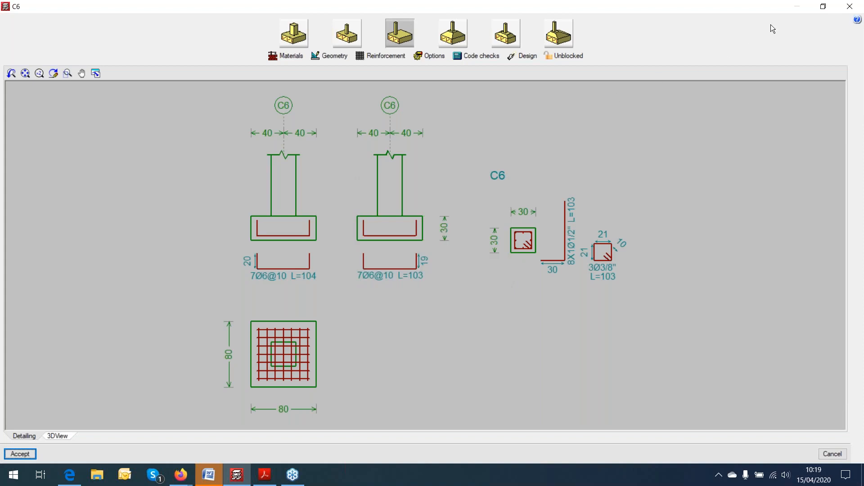
pyautogui.click(851, 7)
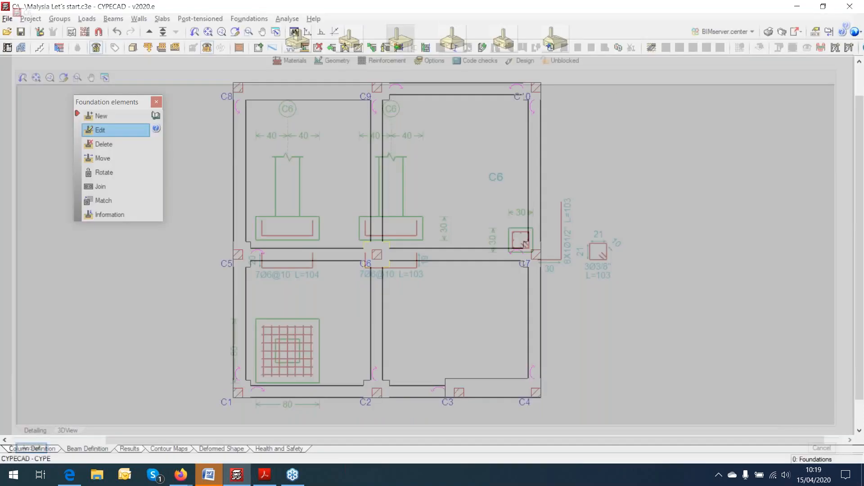
pyautogui.click(156, 102)
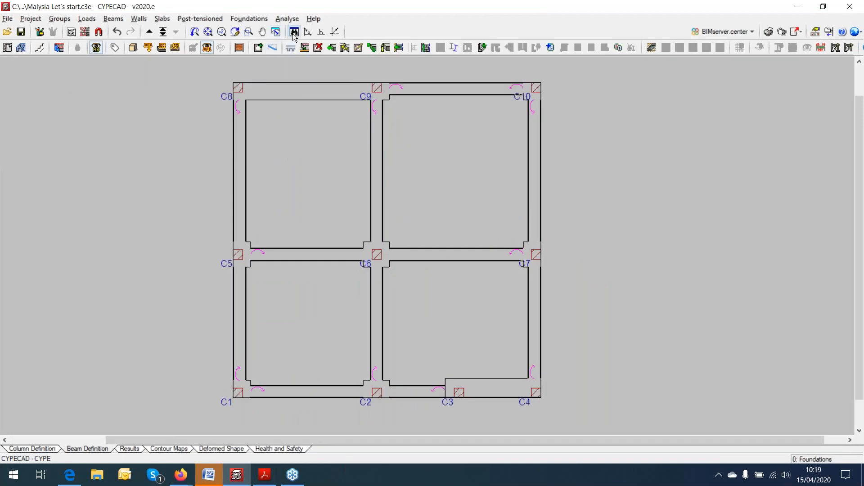
# Design the foundation elements and strap beams up to the Foundations level using the Iterative design option.
pyautogui.click(260, 20)
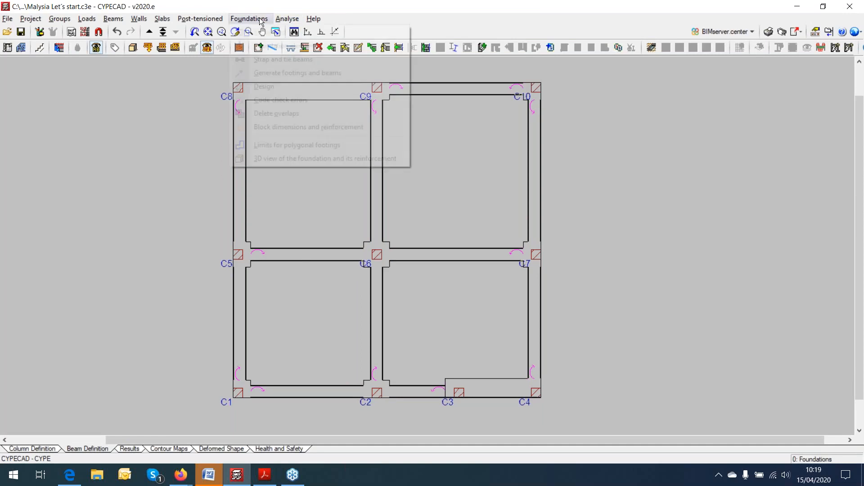
pyautogui.click(261, 87)
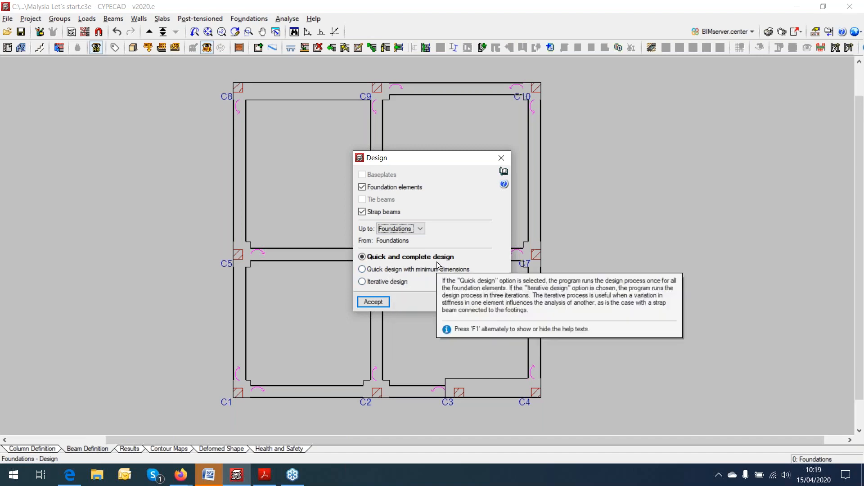
pyautogui.moveTo(401, 289)
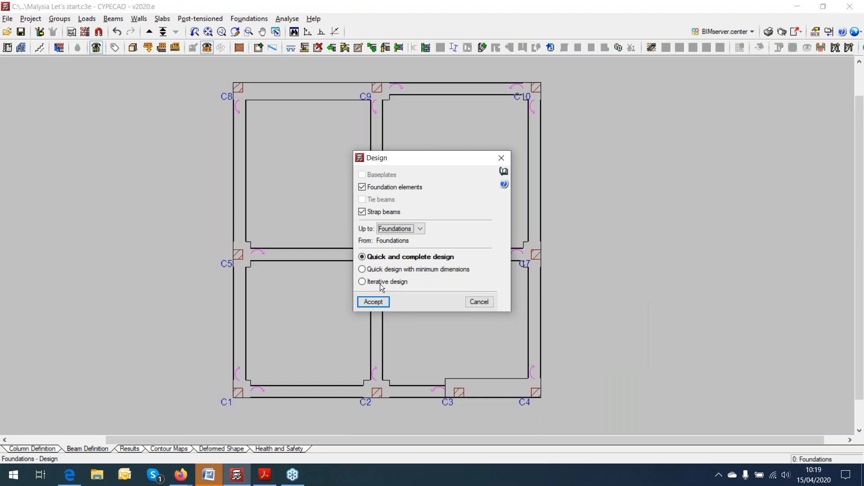
pyautogui.click(379, 283)
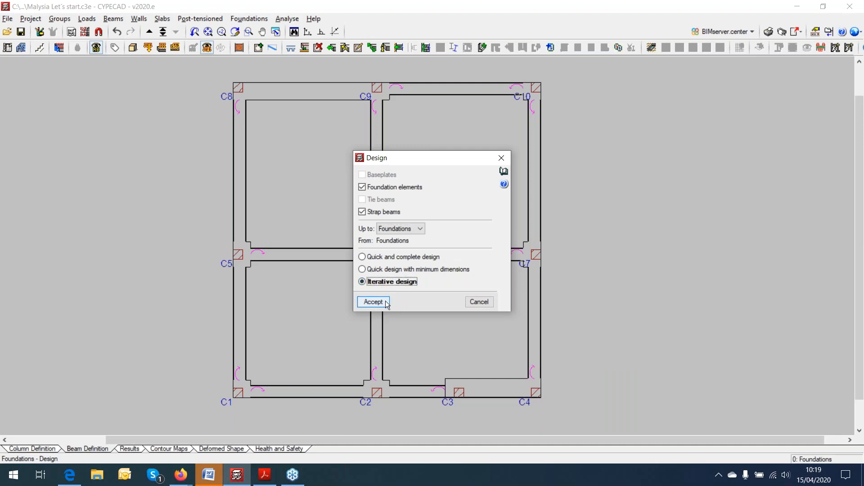
pyautogui.click(386, 301)
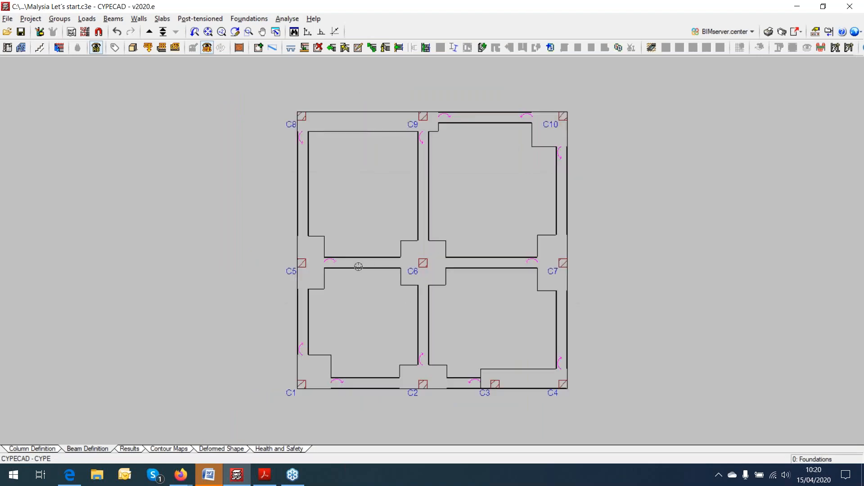
# View the Foundations floor in 3D to inspect the footings and connecting beams, and close the view.
pyautogui.click(57, 19)
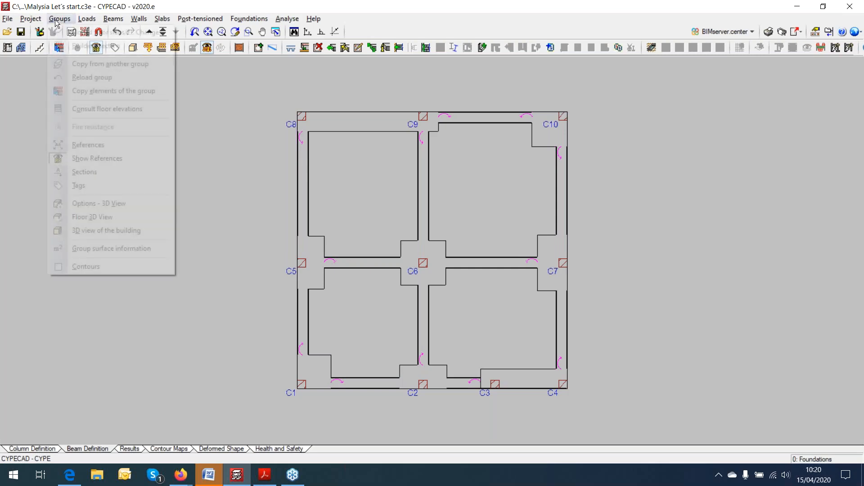
pyautogui.click(88, 218)
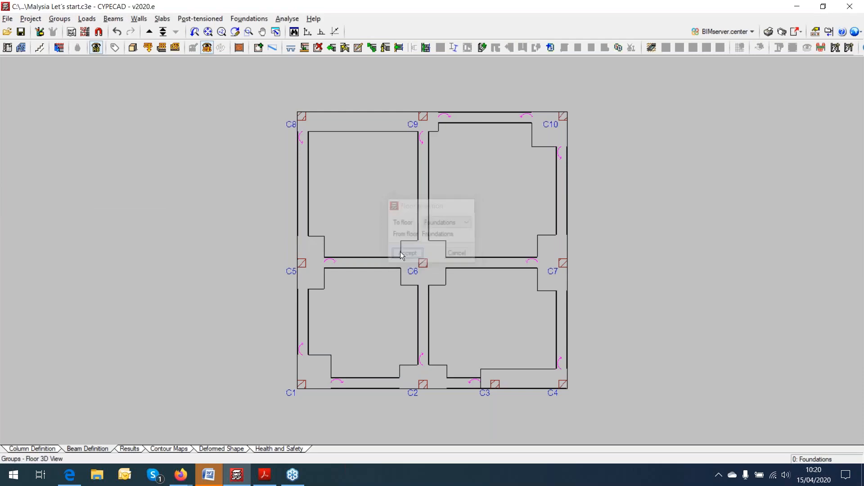
pyautogui.click(402, 253)
pyautogui.moveTo(445, 290)
pyautogui.mouseDown()
pyautogui.moveTo(470, 292)
pyautogui.moveTo(478, 247)
pyautogui.moveTo(486, 237)
pyautogui.moveTo(502, 240)
pyautogui.moveTo(436, 282)
pyautogui.mouseUp()
pyautogui.click(852, 8)
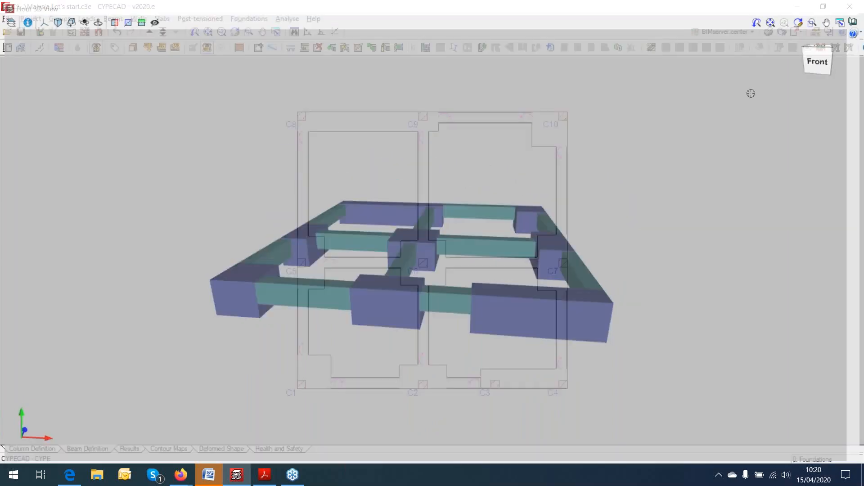
# Open the C6 footing for editing among the foundation elements.
pyautogui.click(252, 19)
pyautogui.click(279, 45)
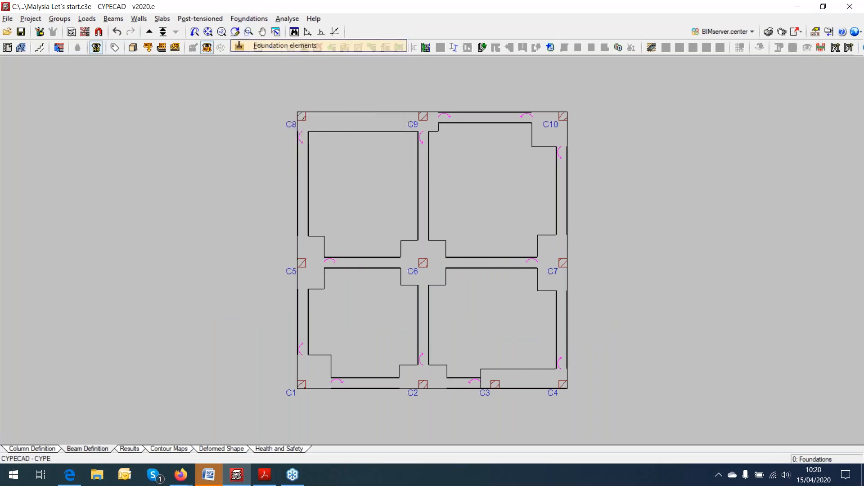
pyautogui.click(407, 262)
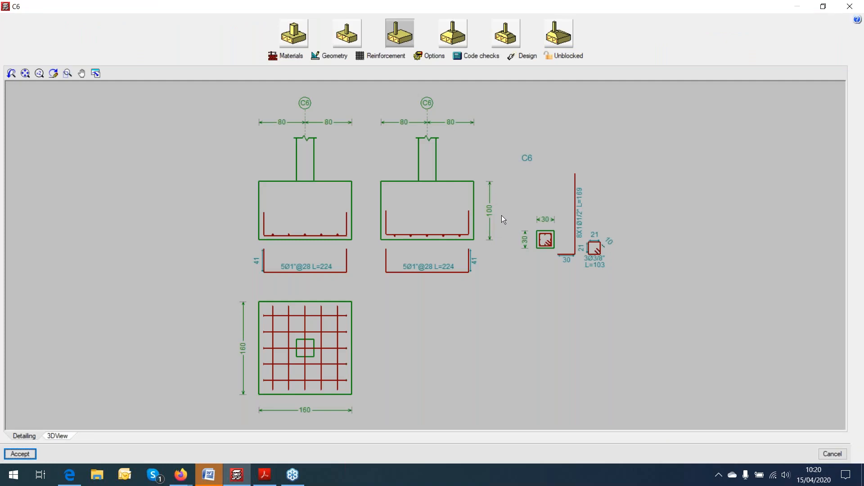
pyautogui.click(329, 56)
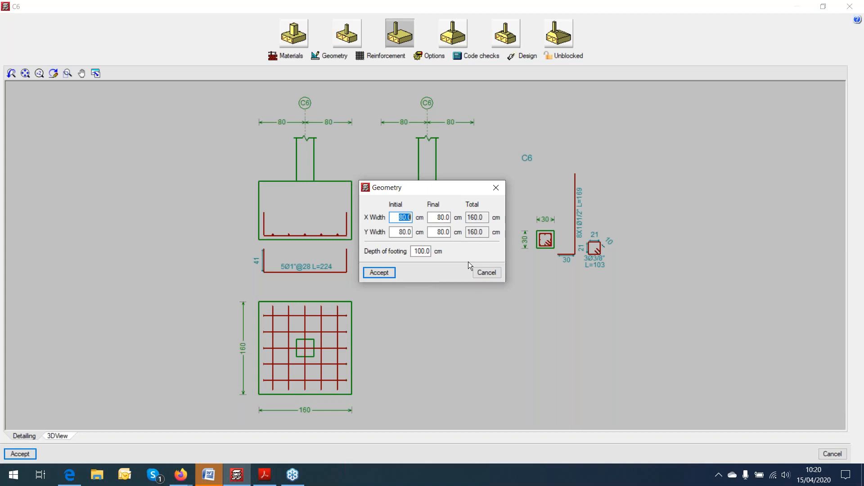
pyautogui.write('70')
pyautogui.click(497, 274)
# Set the depth of the C6 footing to 60 cm in its geometry.
pyautogui.click(337, 57)
pyautogui.click(420, 250)
pyautogui.write('60')
pyautogui.press('Tab')
pyautogui.click(382, 275)
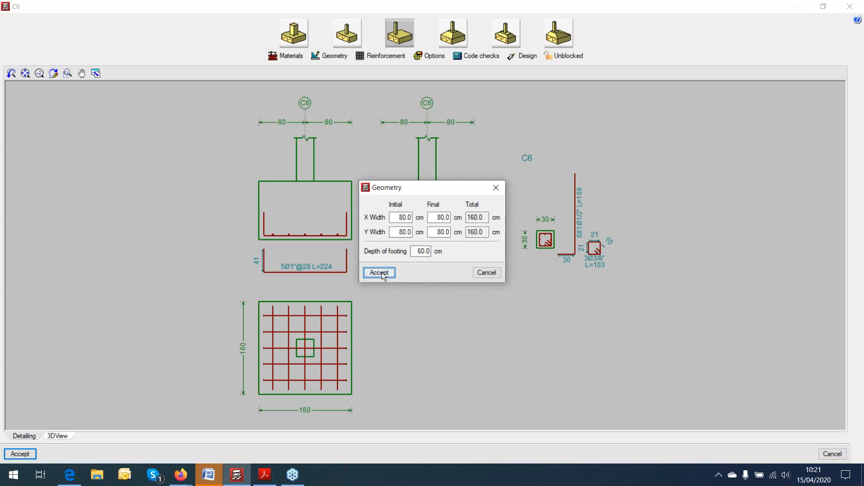
# Run the code checks on the C6 footing and read through the complete report down to the anchorage and hook lengths.
pyautogui.click(472, 57)
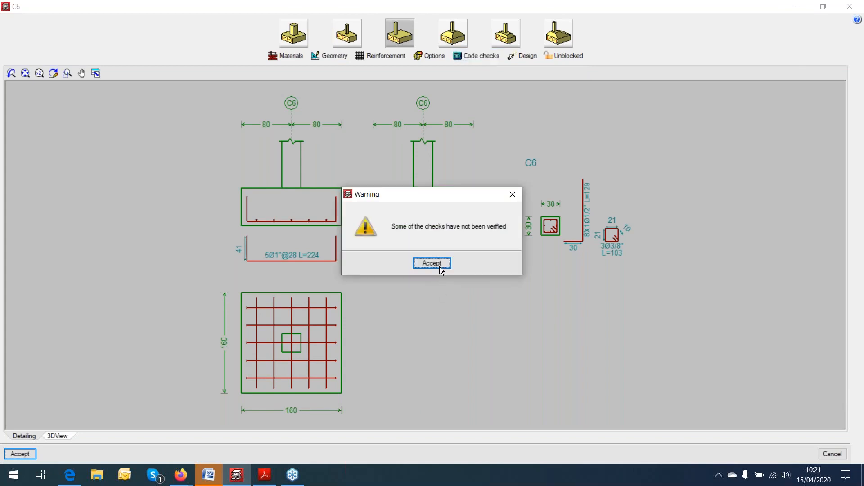
pyautogui.click(439, 265)
pyautogui.click(334, 263)
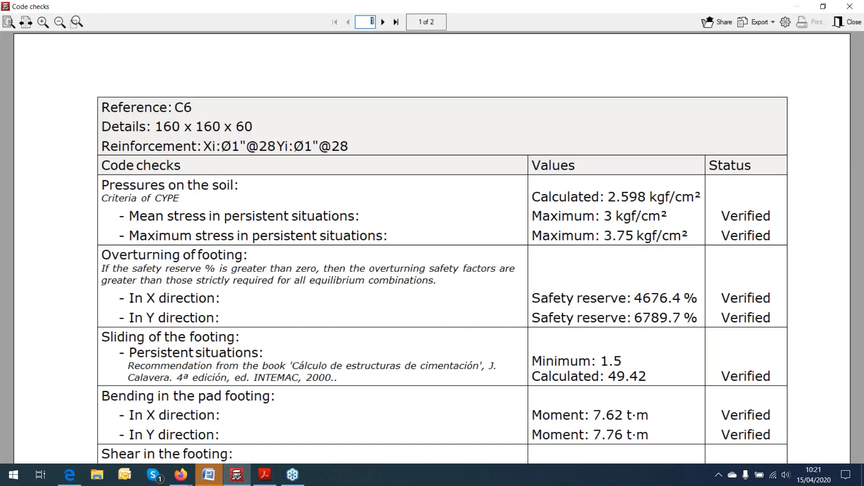
pyautogui.scroll(-8, 410, 234)
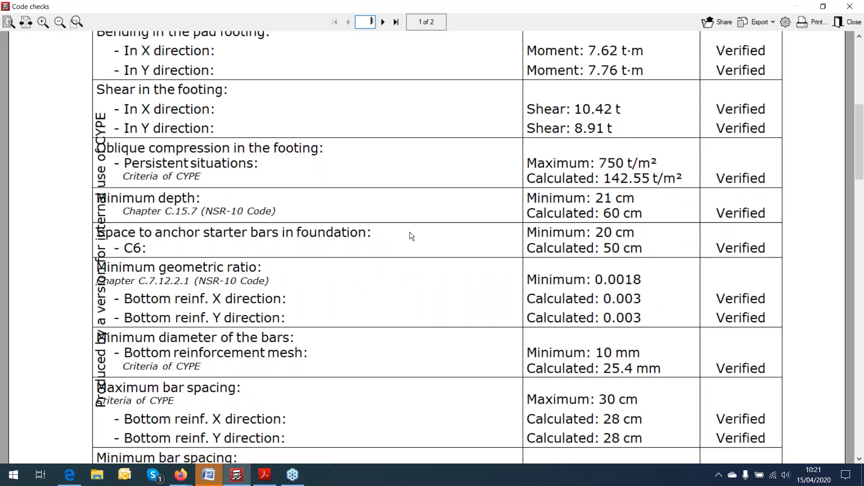
pyautogui.scroll(-9, 410, 234)
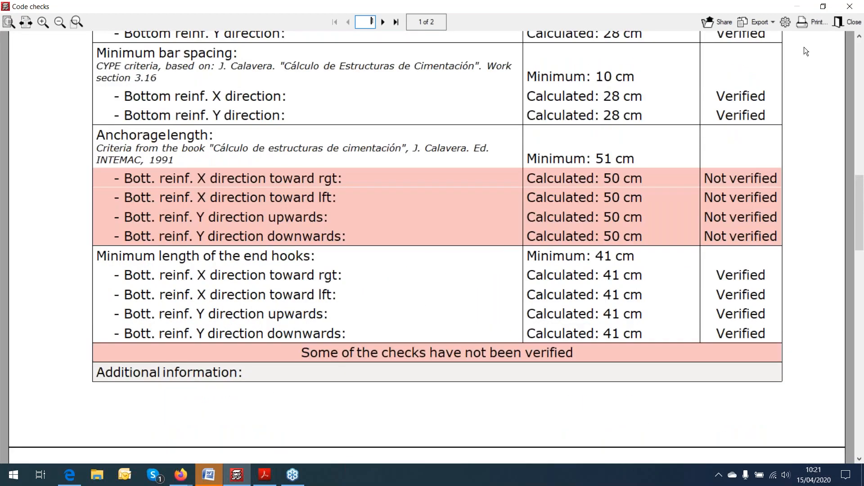
pyautogui.click(846, 23)
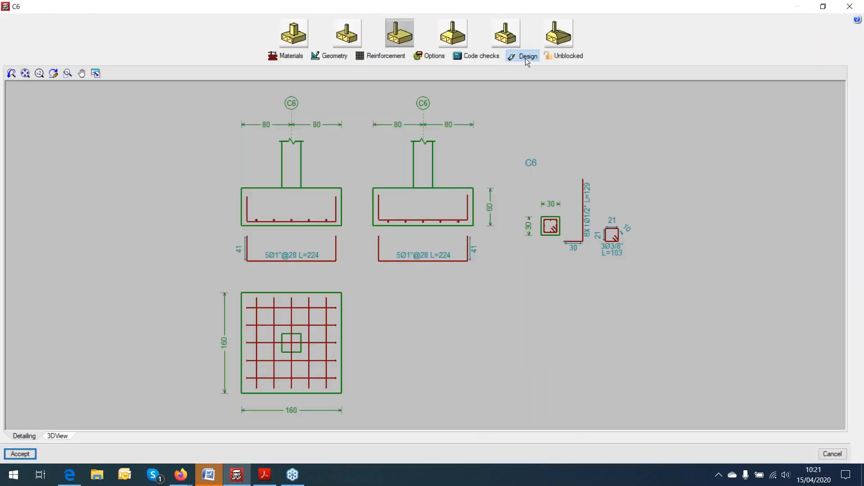
# Design the C6 footing using the Complete type of design.
pyautogui.click(525, 58)
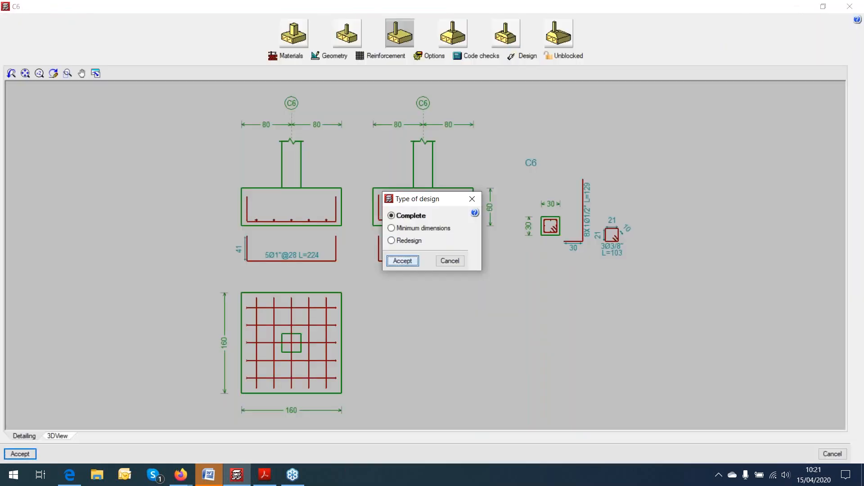
pyautogui.click(403, 261)
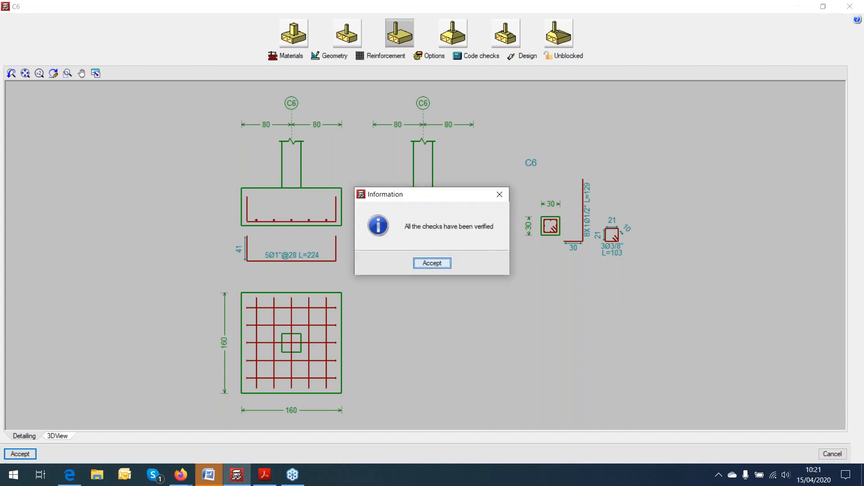
pyautogui.press('Return')
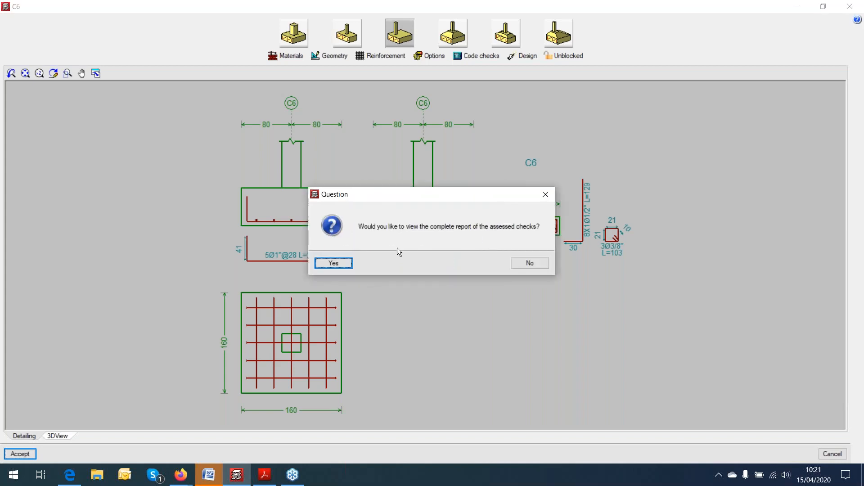
# Review the complete report of the assessed checks for the redesigned C6 footing, and accept the footing.
pyautogui.click(348, 263)
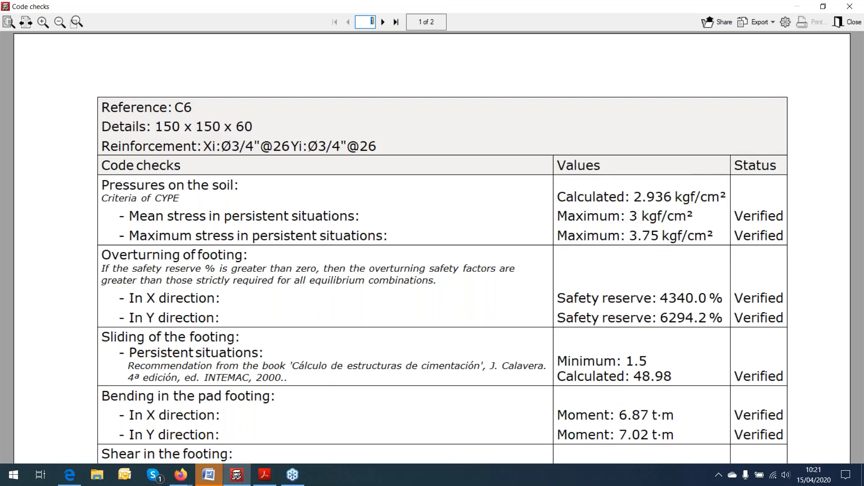
pyautogui.scroll(-2, 472, 231)
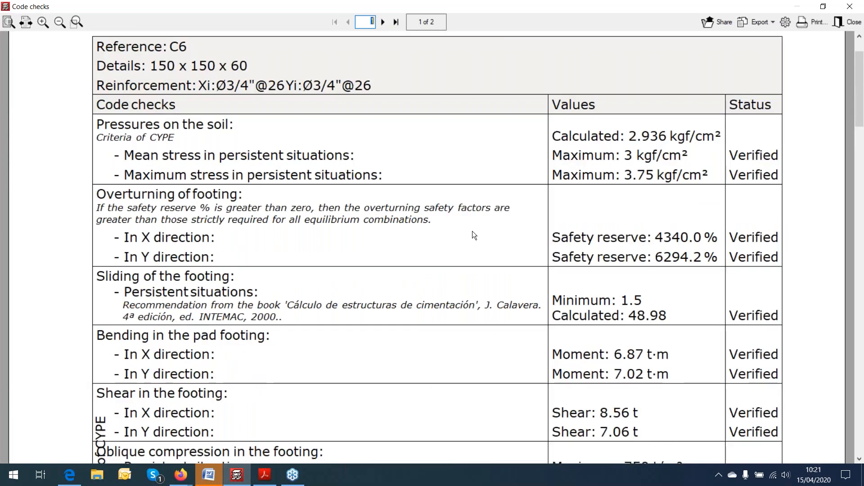
pyautogui.scroll(1, 472, 231)
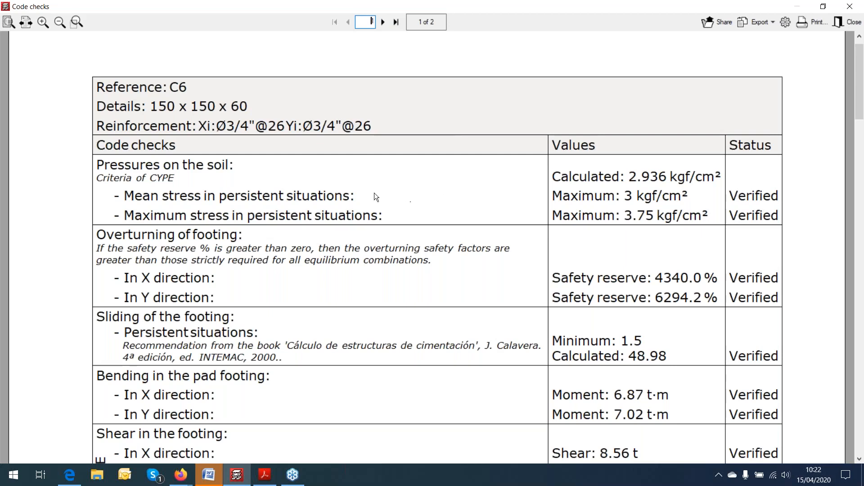
pyautogui.click(857, 21)
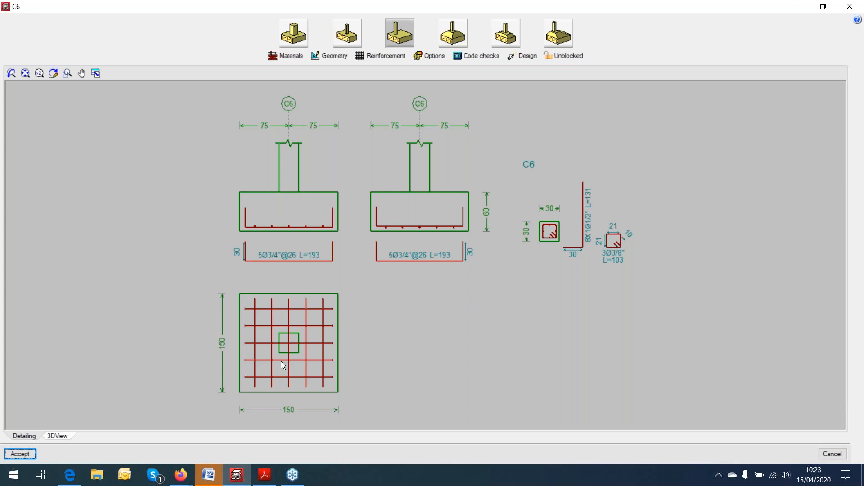
pyautogui.click(23, 454)
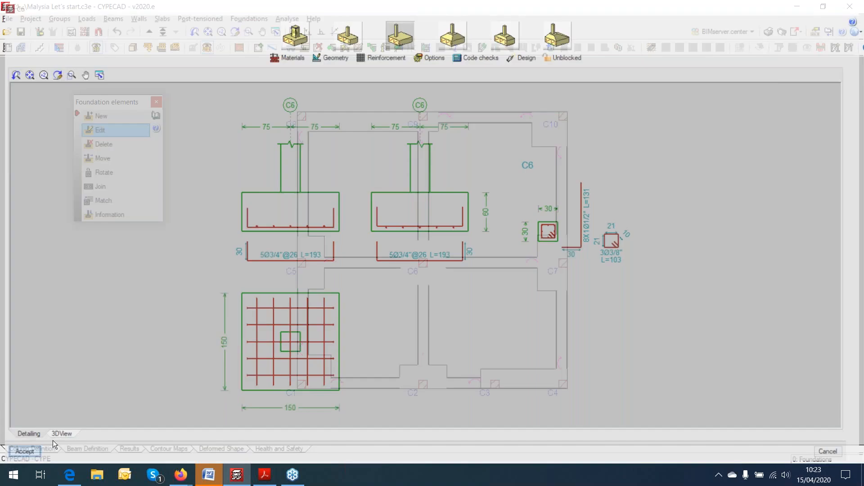
# Set the pad footing depth criteria to "Footing depth resulting from design" in the foundation bar options of the project's general data.
pyautogui.click(35, 19)
pyautogui.click(58, 31)
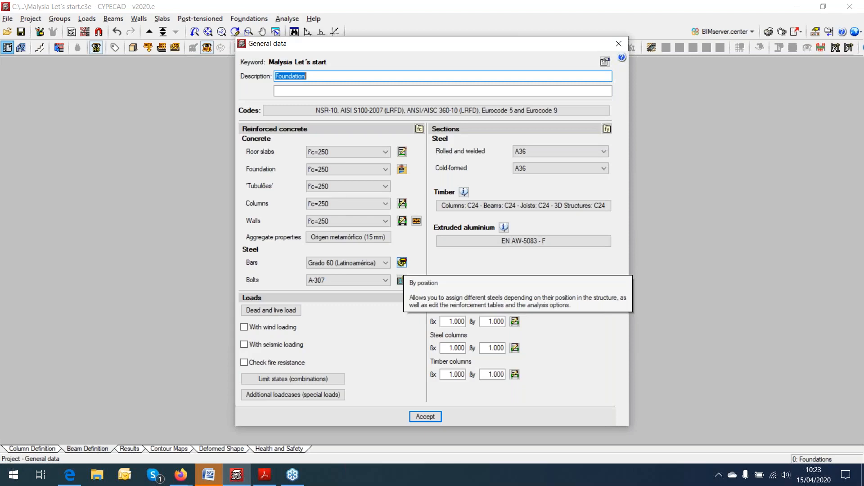
pyautogui.click(306, 76)
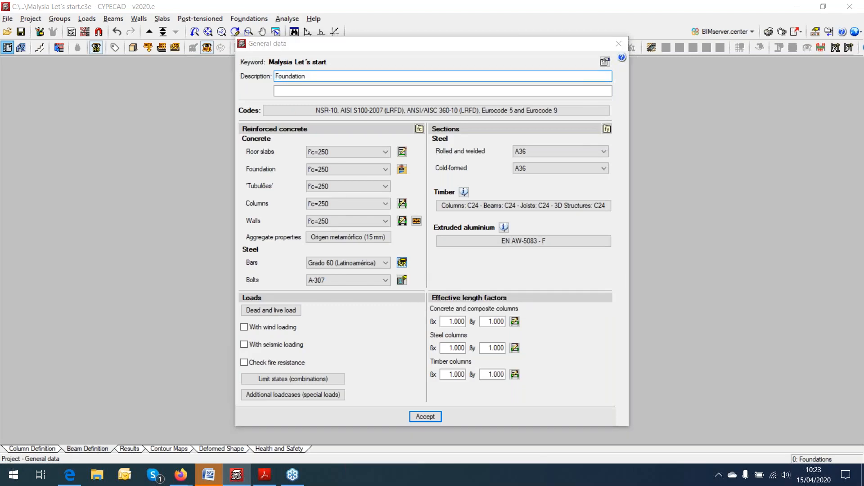
pyautogui.click(401, 262)
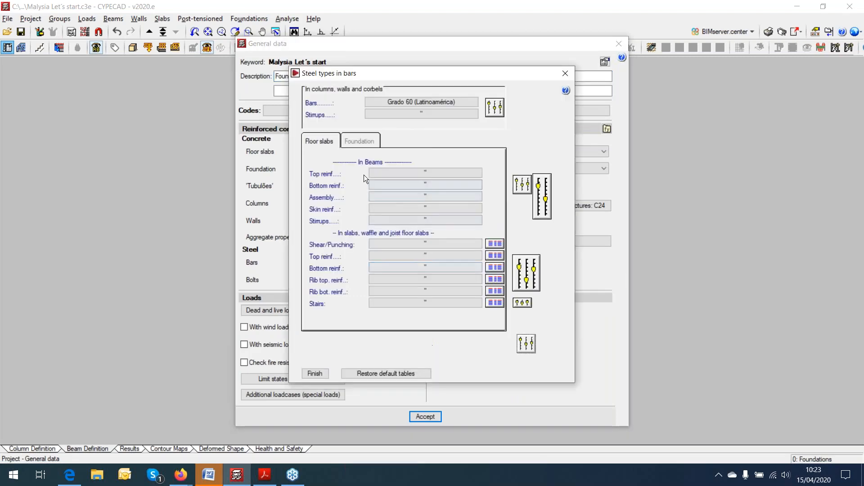
pyautogui.click(357, 142)
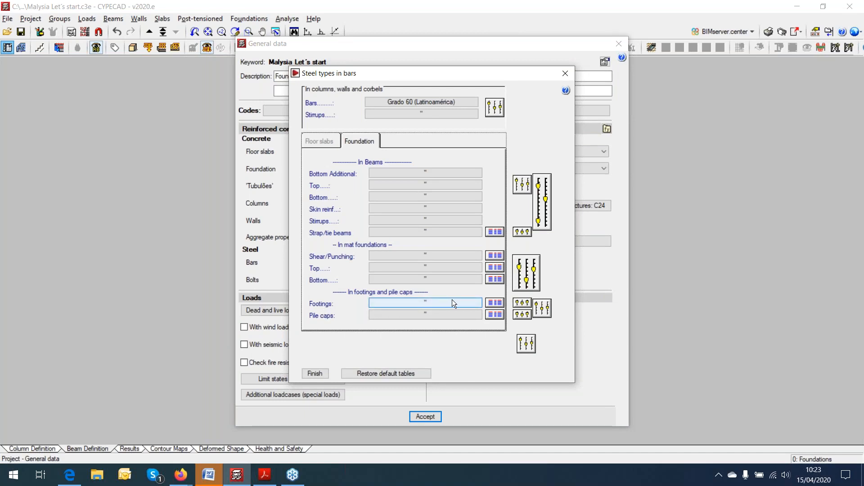
pyautogui.click(522, 305)
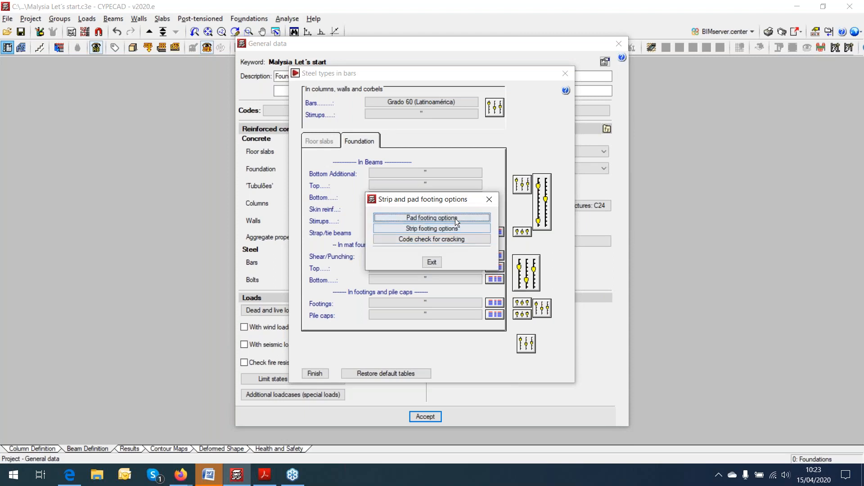
pyautogui.click(460, 219)
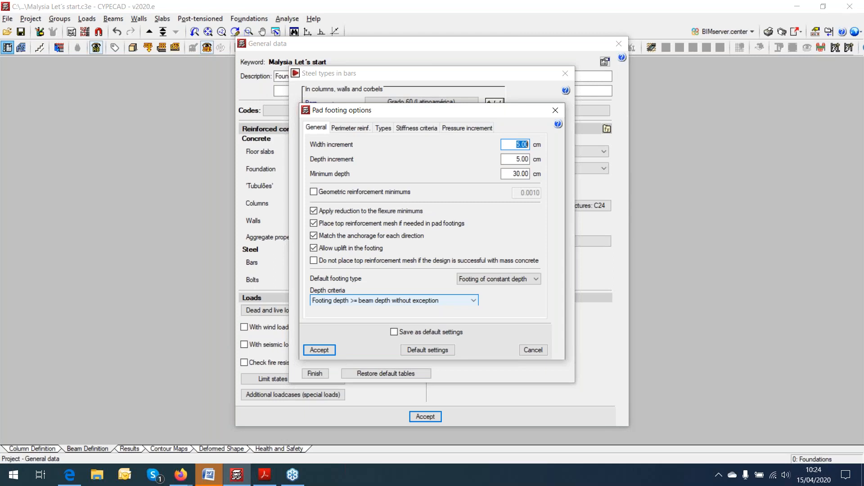
pyautogui.click(453, 300)
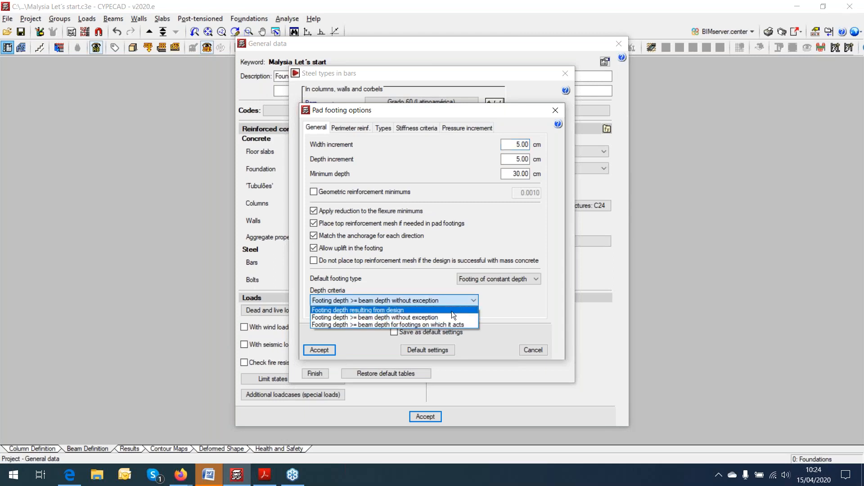
pyautogui.click(452, 311)
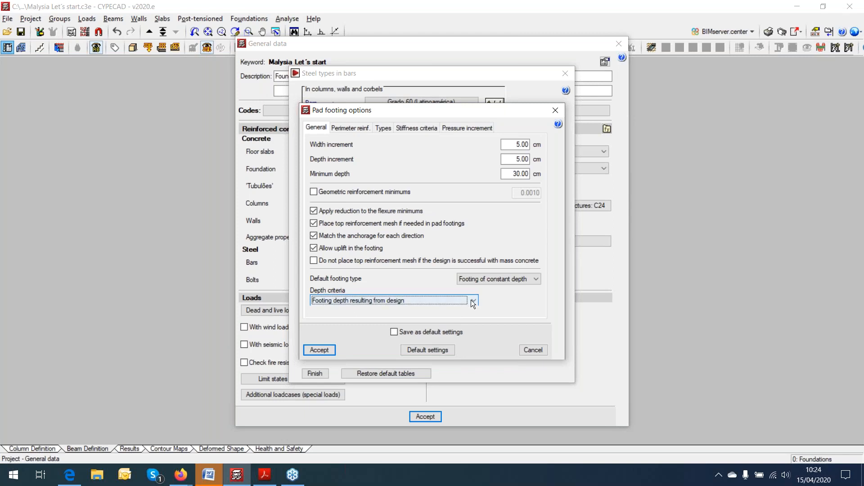
pyautogui.click(333, 352)
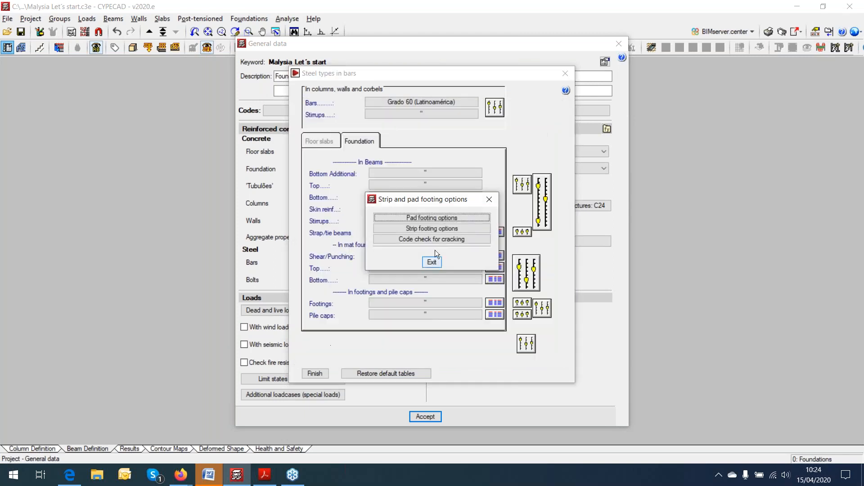
# Check the depth criteria in the strip footing options, recheck the pad footing options, and leave the footing options.
pyautogui.click(453, 229)
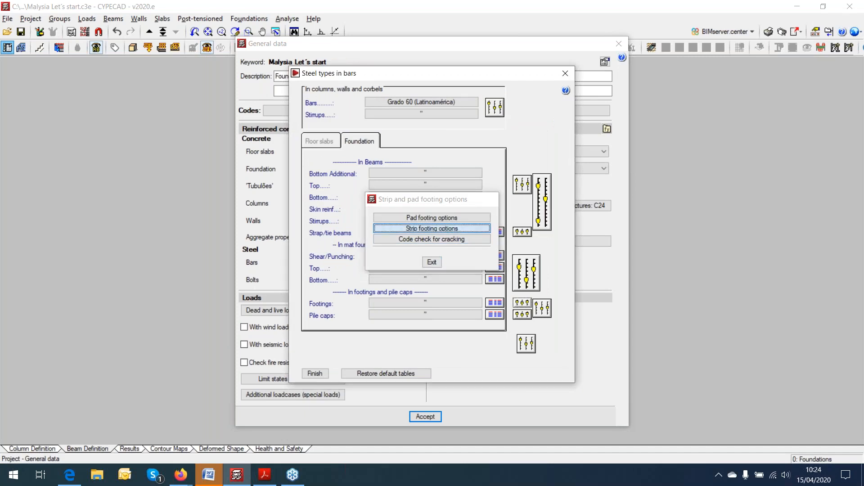
pyautogui.click(475, 302)
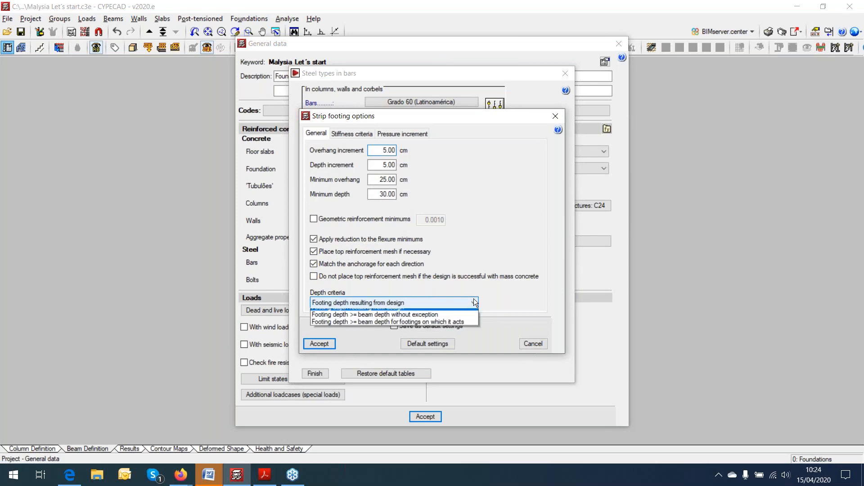
pyautogui.click(473, 302)
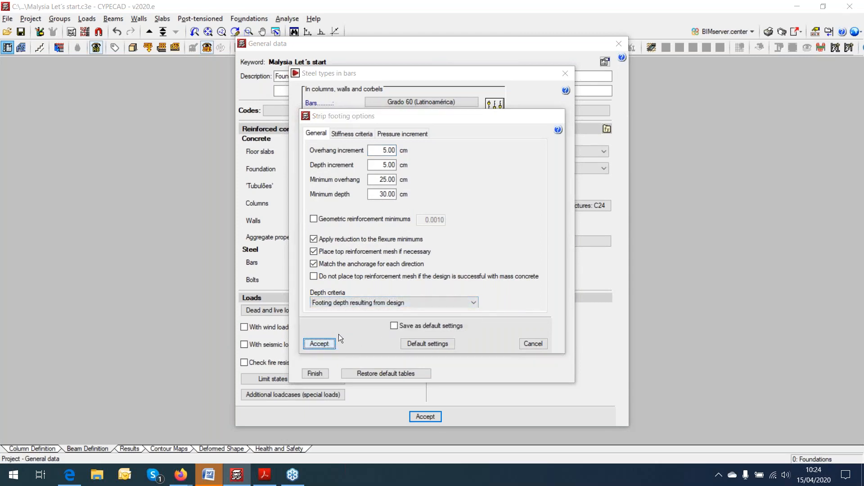
pyautogui.click(320, 344)
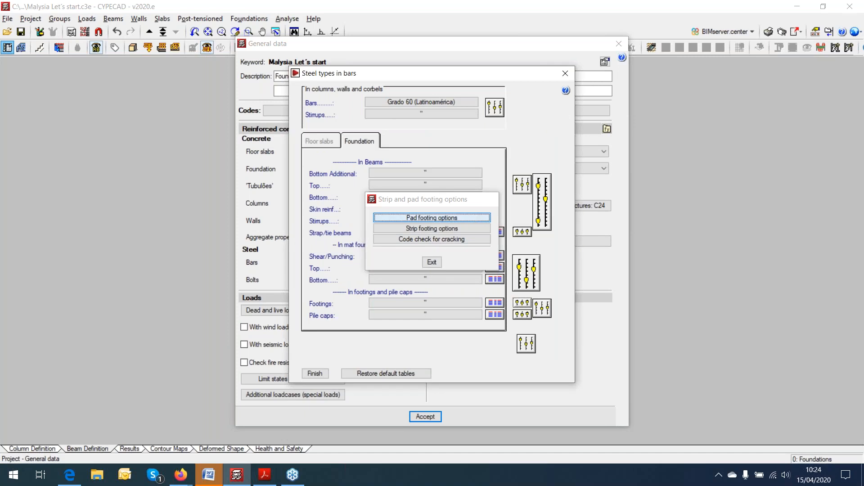
pyautogui.press('Return')
pyautogui.click(325, 351)
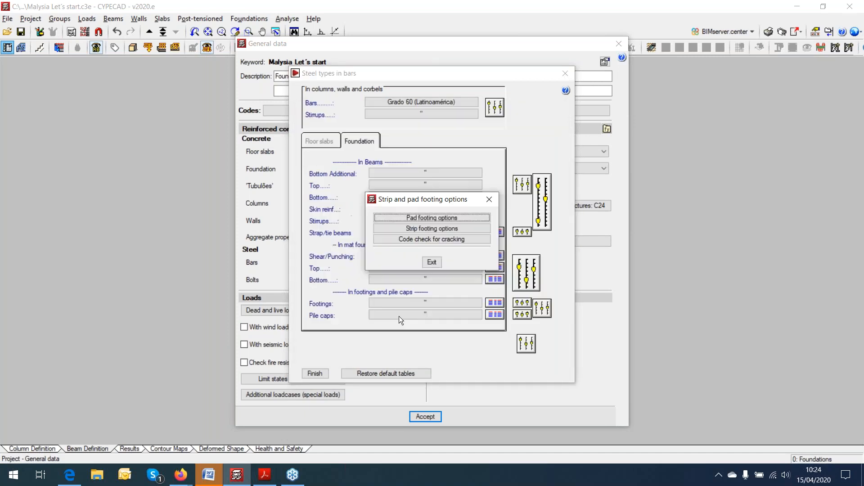
pyautogui.click(435, 263)
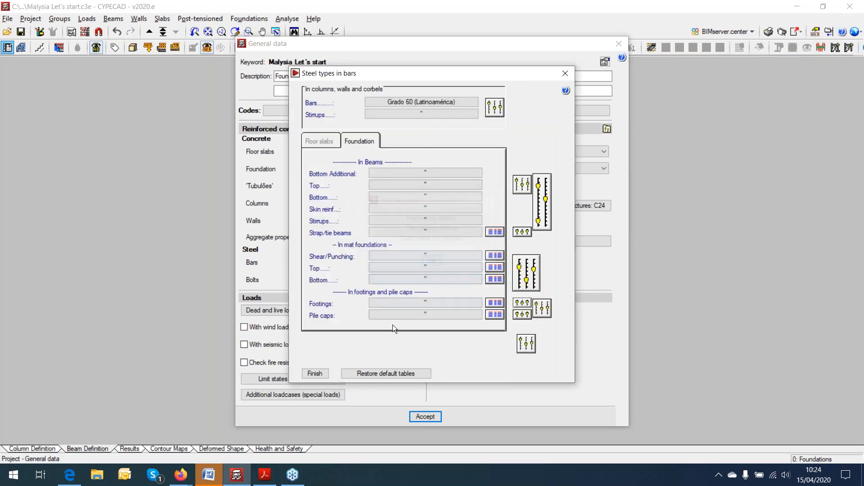
# Finish the steel types settings and accept the project's general data together with the second order effects notice.
pyautogui.click(315, 374)
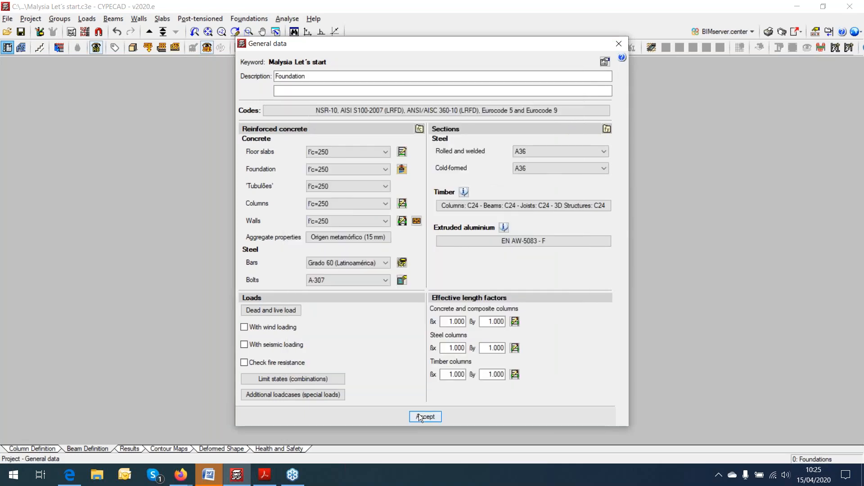
pyautogui.click(424, 417)
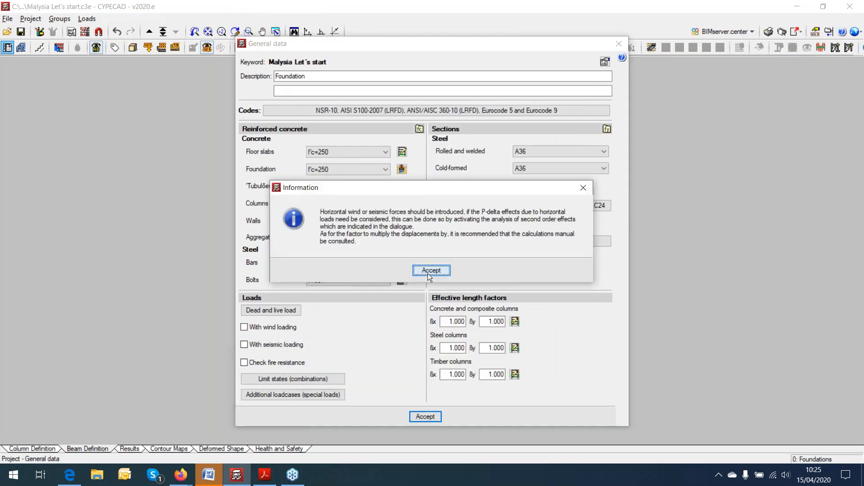
pyautogui.click(427, 274)
# Edit the C5 footing's allowable soil bearing pressures to 2.5 kgf/cm² for persistent situations and 3.75 kgf/cm² for seismic and accidental situations.
pyautogui.click(249, 18)
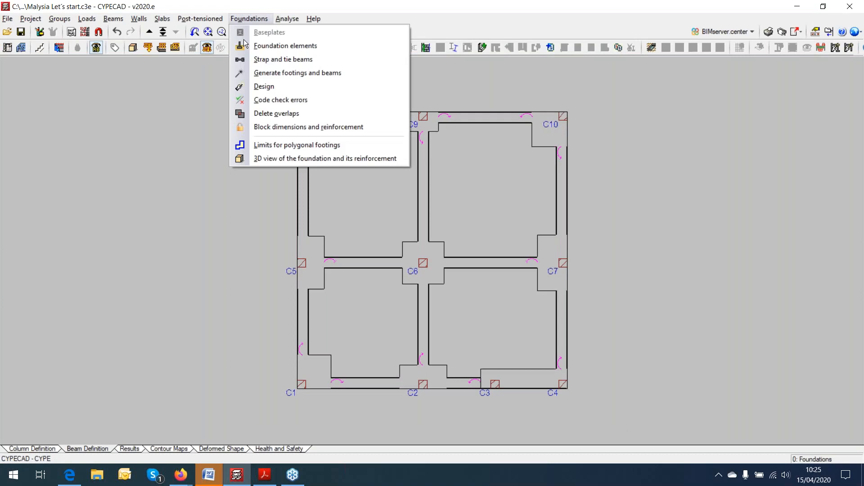
pyautogui.click(266, 47)
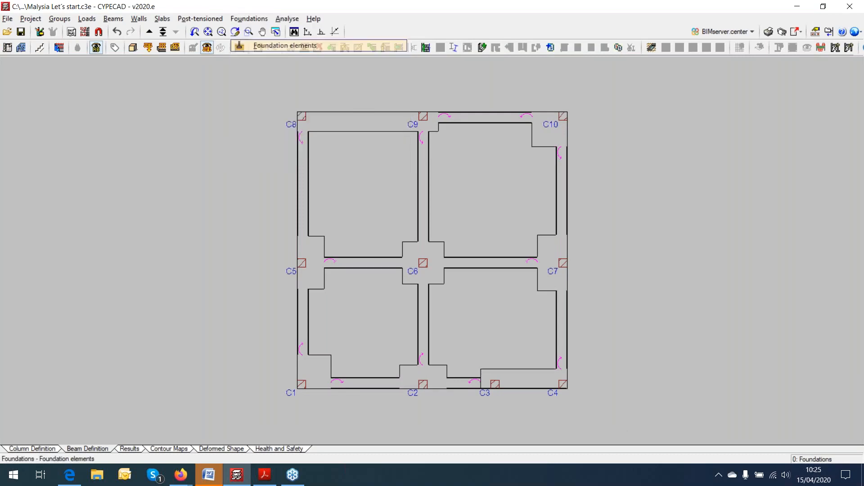
pyautogui.click(103, 131)
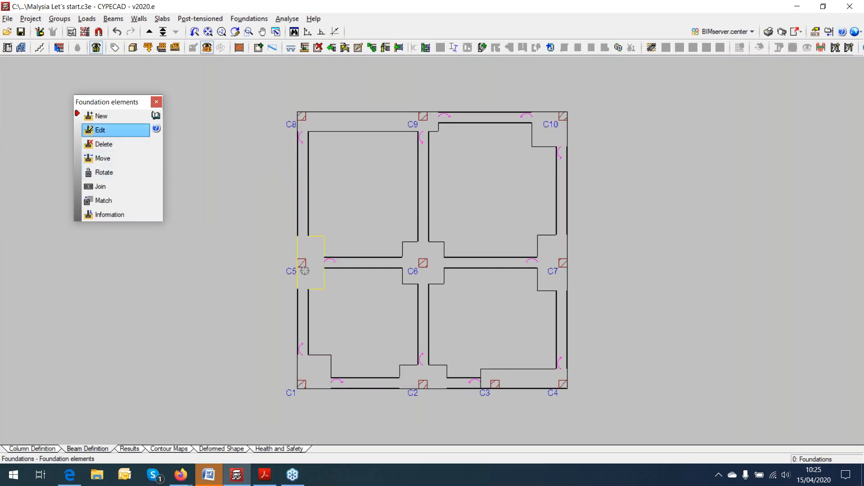
pyautogui.click(305, 270)
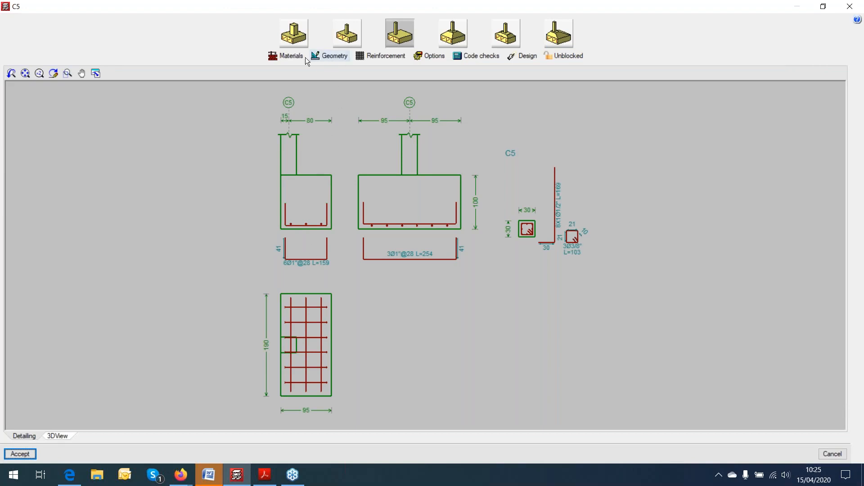
pyautogui.click(292, 57)
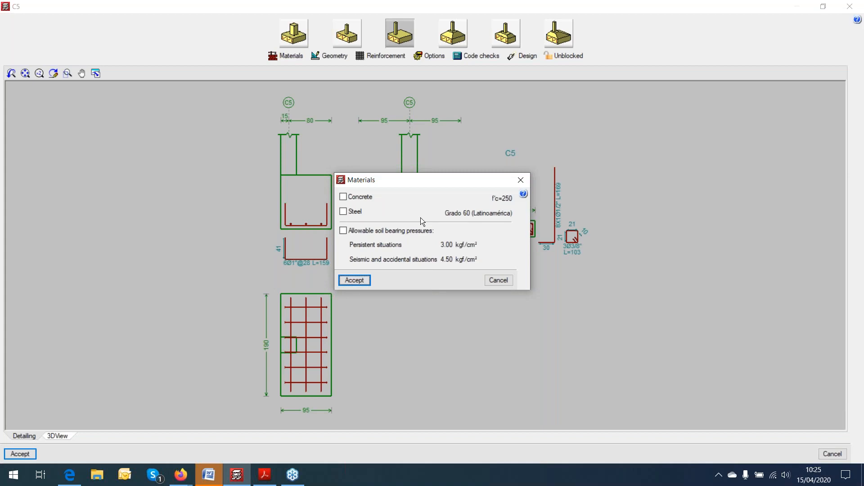
pyautogui.click(344, 231)
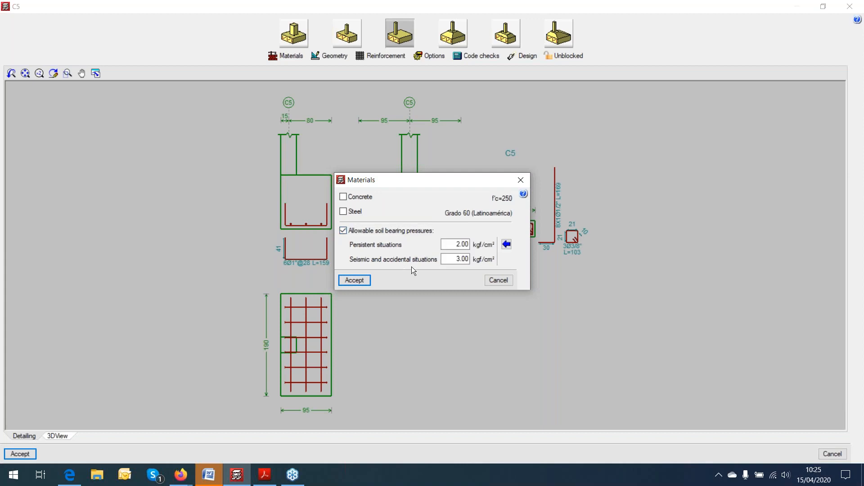
pyautogui.click(457, 244)
pyautogui.doubleClick(457, 244)
pyautogui.write('2.5')
pyautogui.press('Tab')
pyautogui.write('3.75')
pyautogui.click(367, 283)
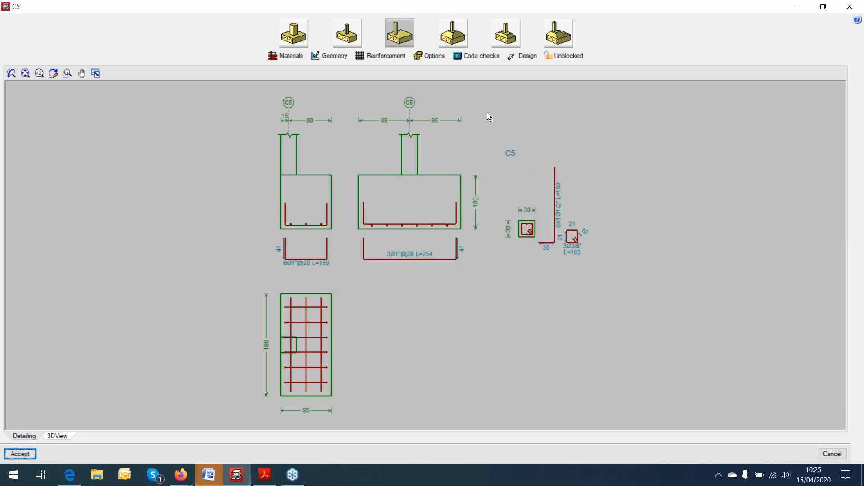
# Design the C5 footing using the Complete type of design.
pyautogui.click(525, 53)
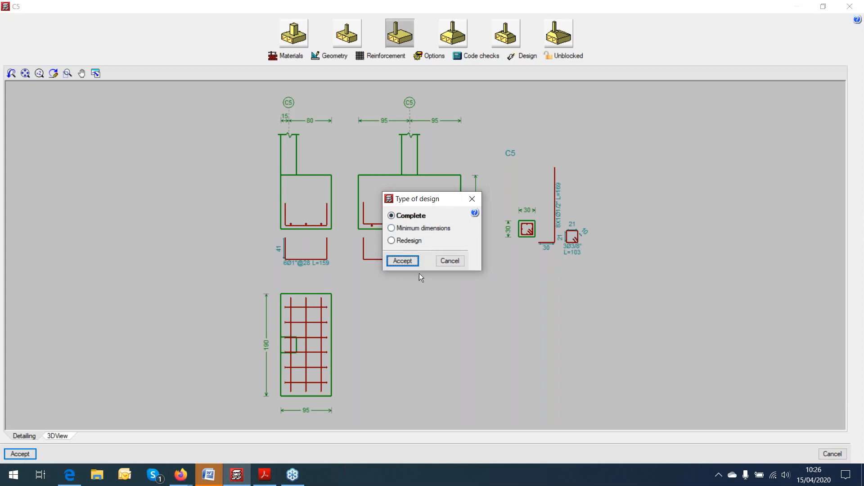
pyautogui.click(409, 266)
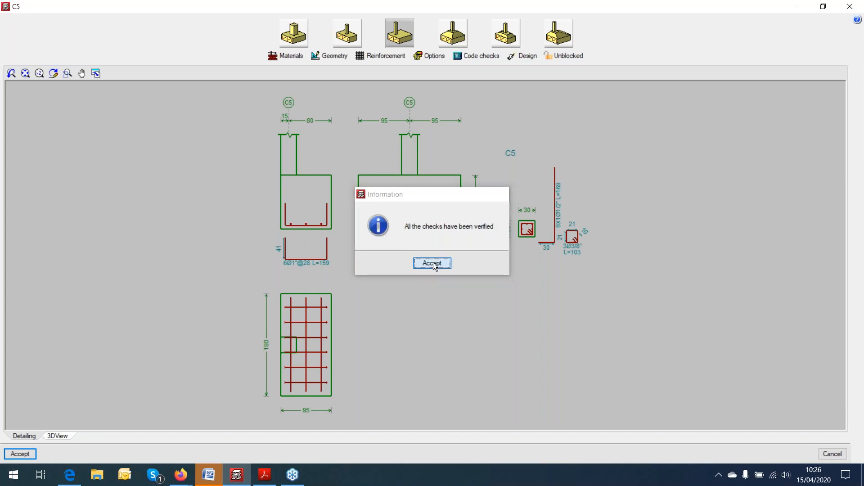
pyautogui.click(432, 263)
# Review the code checks report of the redesigned C5 footing, from soil pressures to anchorage lengths, and close it.
pyautogui.press('Return')
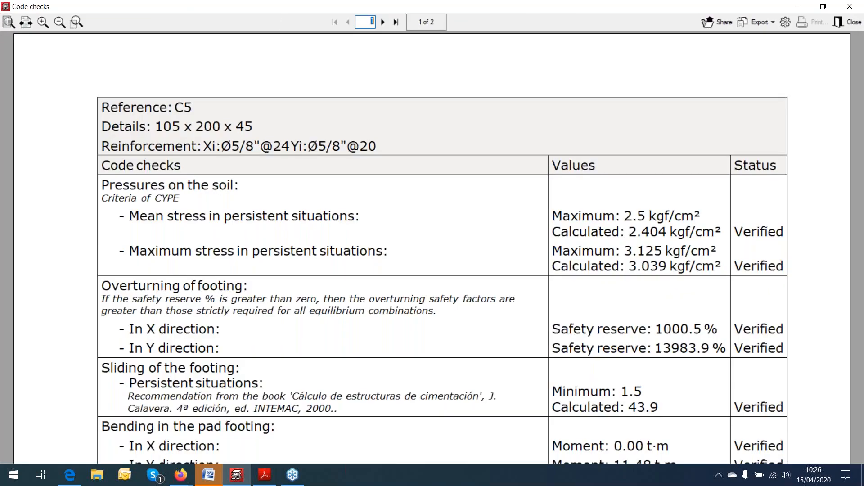
pyautogui.scroll(-2, 432, 247)
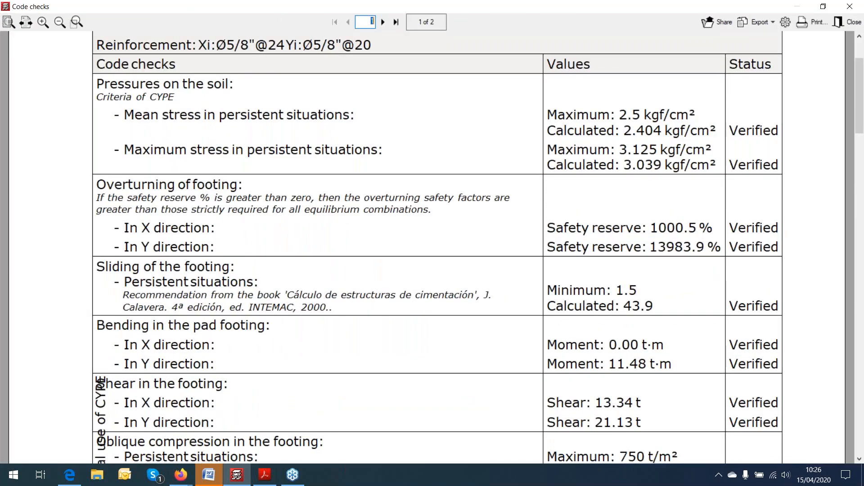
pyautogui.scroll(-5, 404, 263)
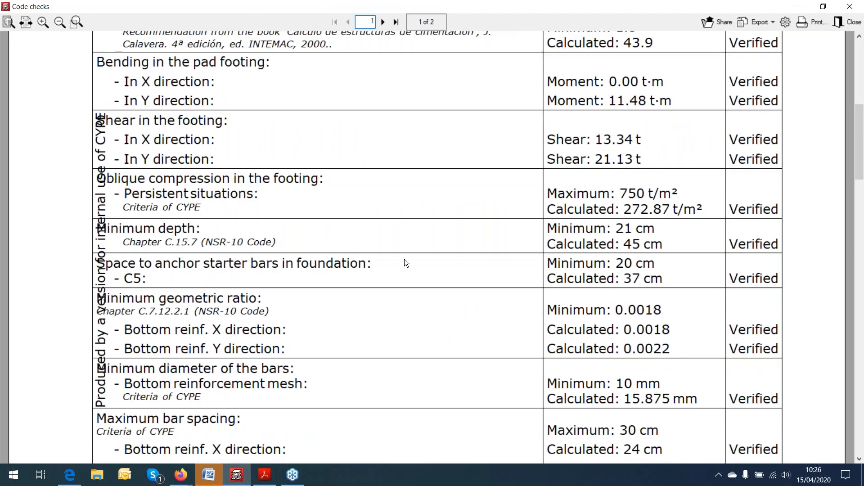
pyautogui.scroll(-1, 405, 261)
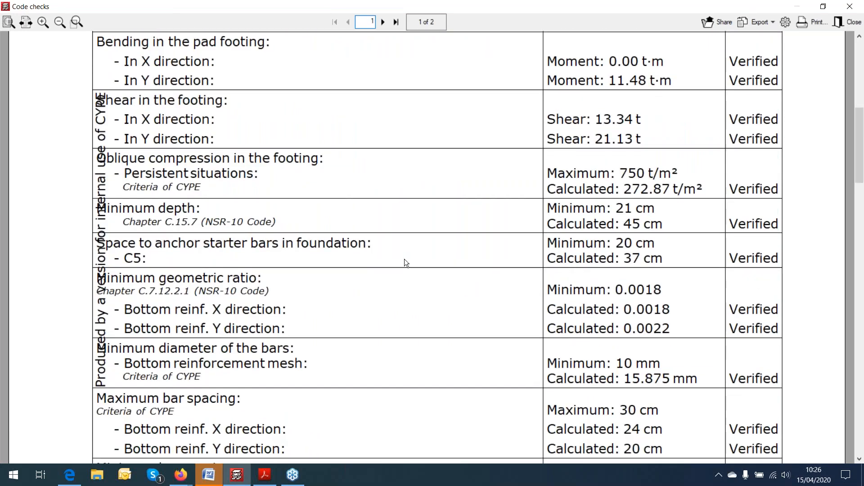
pyautogui.scroll(-4, 404, 260)
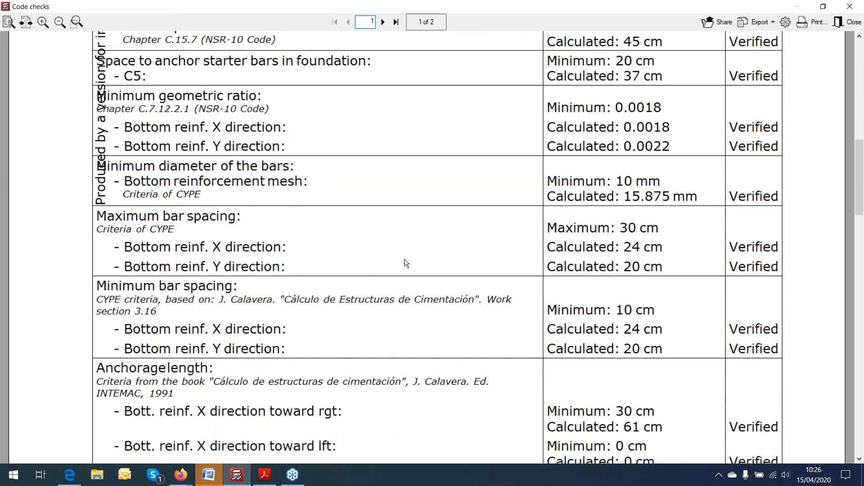
pyautogui.scroll(-1, 407, 263)
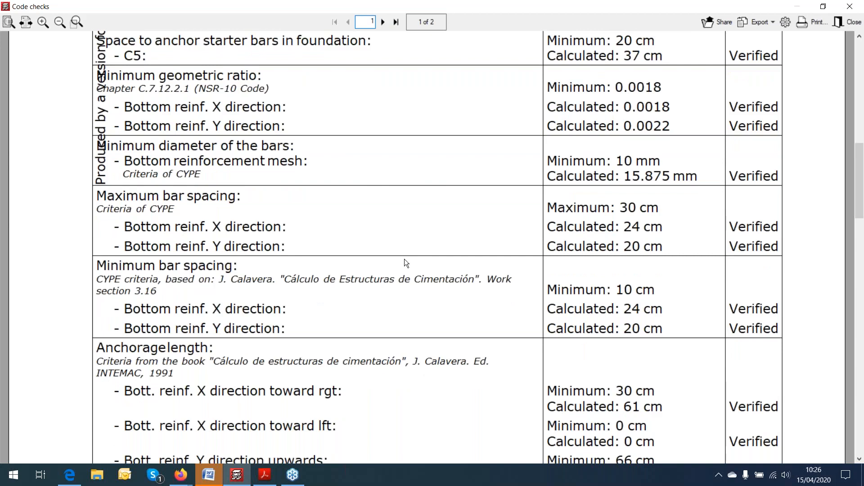
pyautogui.scroll(-2, 406, 263)
pyautogui.scroll(-10, 404, 260)
pyautogui.click(842, 27)
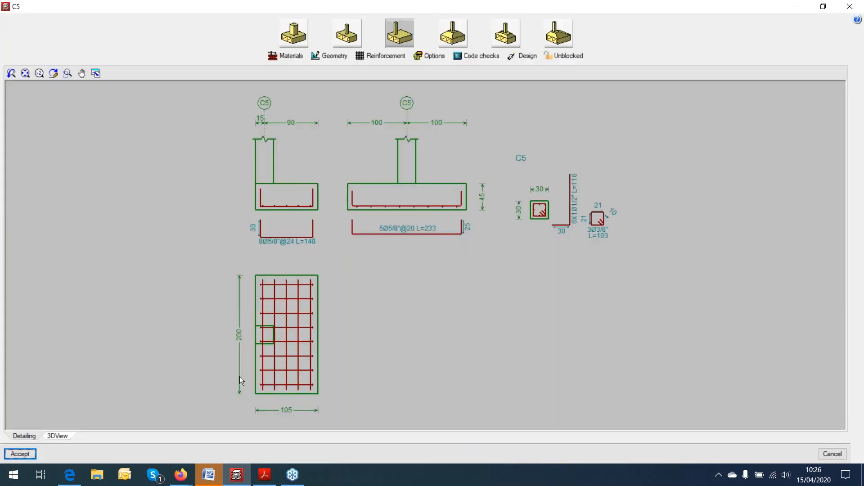
# Examine the C5 footing's bottom mesh and column starter bars in 3D from several sides, and close the footing editor without accepting.
pyautogui.click(57, 436)
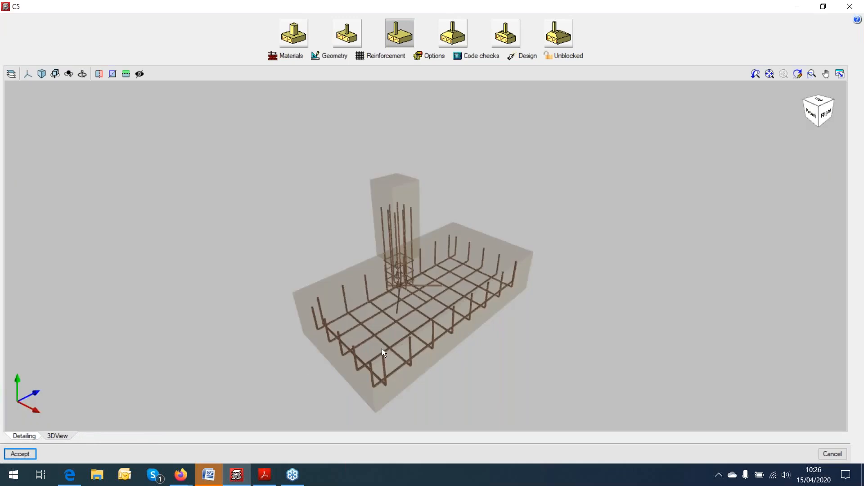
pyautogui.moveTo(526, 358); pyautogui.dragTo(419, 325)
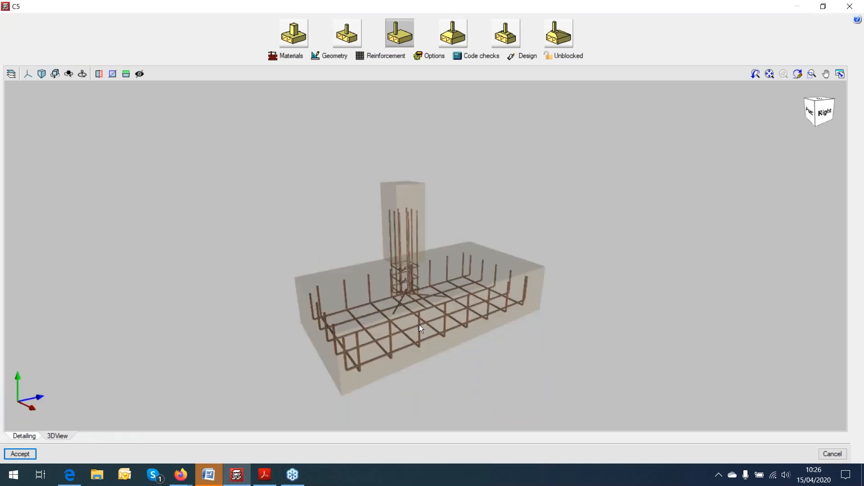
pyautogui.scroll(5, 419, 325)
pyautogui.scroll(2, 420, 323)
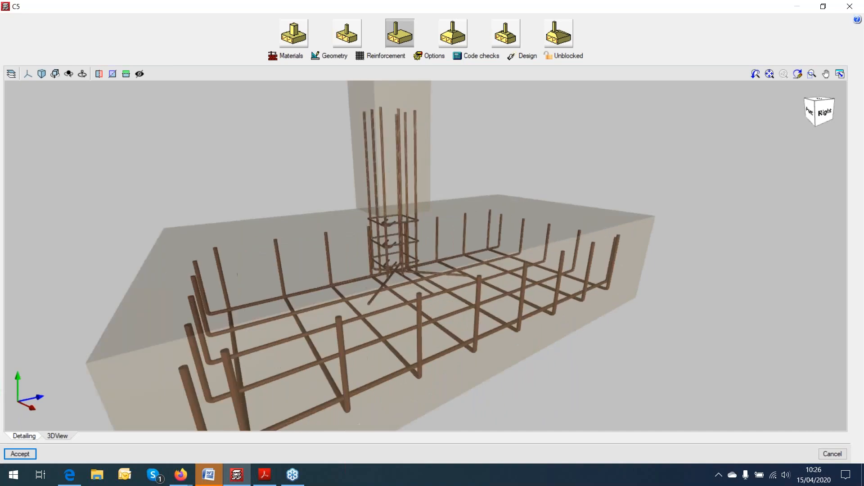
pyautogui.moveTo(420, 323)
pyautogui.mouseDown()
pyautogui.moveTo(320, 310)
pyautogui.moveTo(518, 376)
pyautogui.moveTo(496, 350)
pyautogui.moveTo(523, 354)
pyautogui.mouseUp()
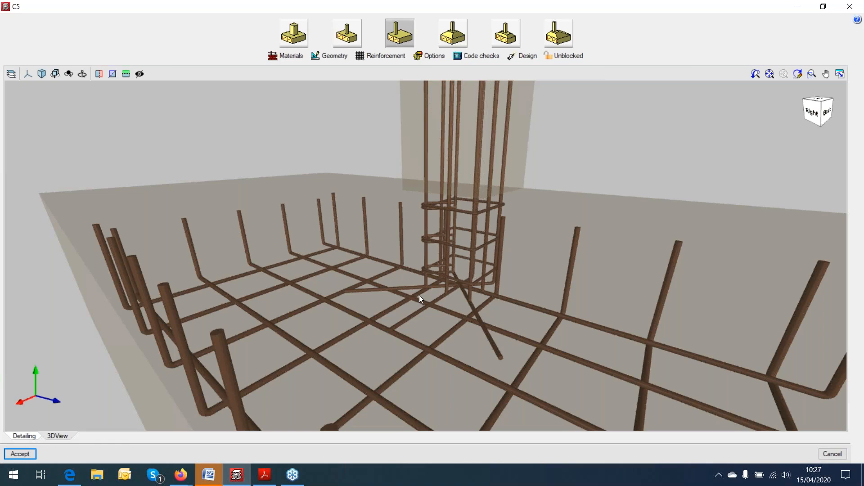
pyautogui.scroll(1, 420, 295)
pyautogui.scroll(1, 419, 296)
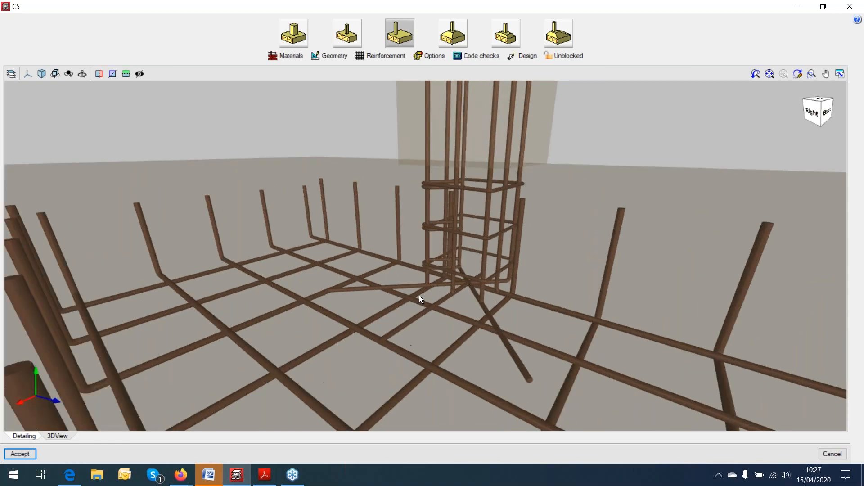
pyautogui.scroll(1, 412, 288)
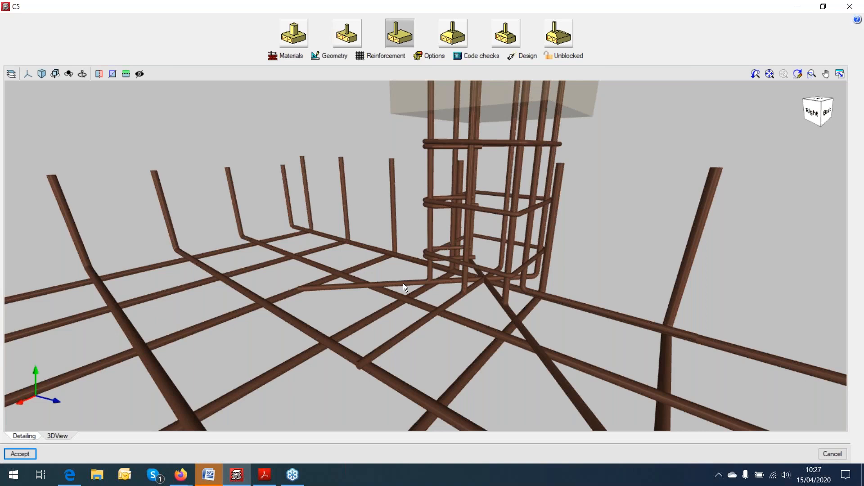
pyautogui.scroll(-2, 403, 283)
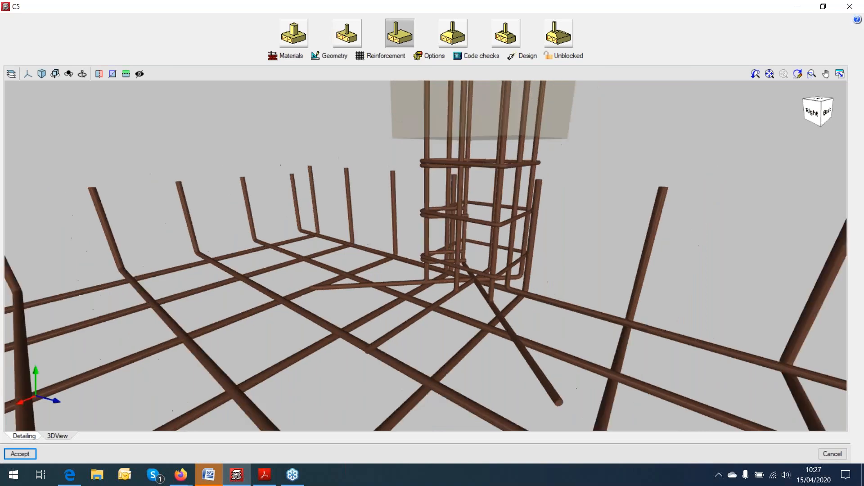
pyautogui.scroll(-1, 403, 282)
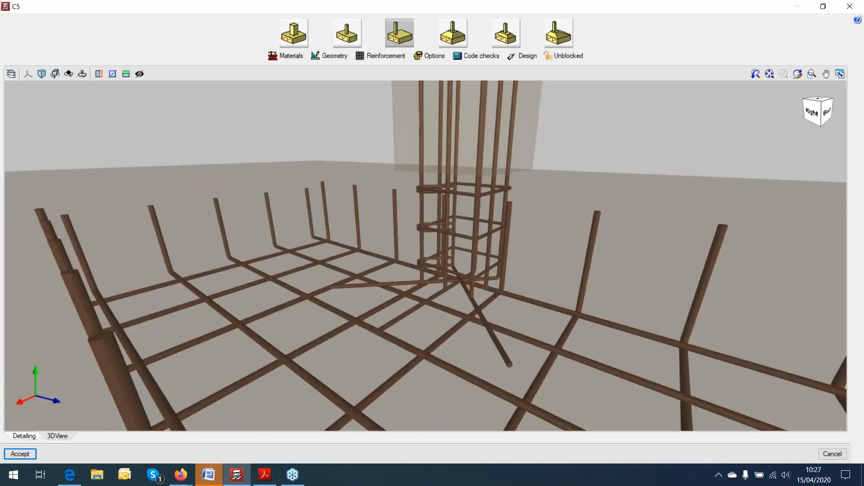
pyautogui.scroll(-1, 420, 209)
pyautogui.moveTo(427, 246)
pyautogui.mouseDown(button='middle')
pyautogui.moveTo(497, 252)
pyautogui.moveTo(442, 253)
pyautogui.mouseUp(button='middle')
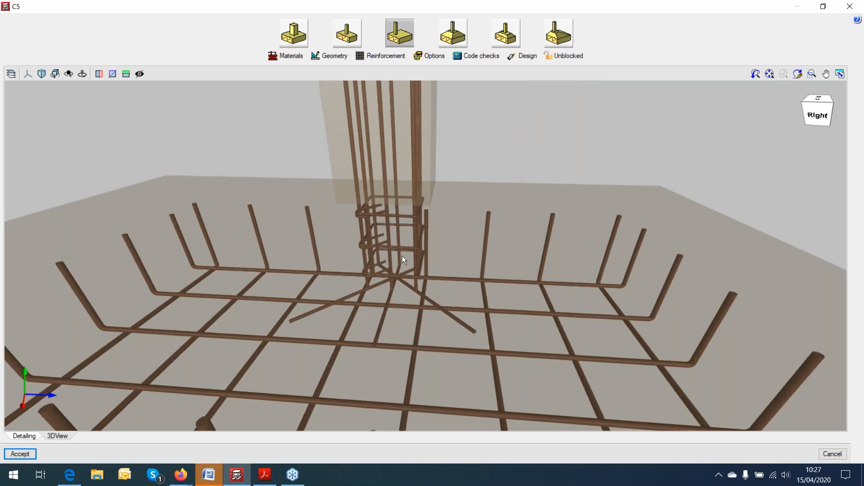
pyautogui.moveTo(419, 261)
pyautogui.mouseDown(button='middle')
pyautogui.moveTo(441, 262)
pyautogui.moveTo(339, 233)
pyautogui.moveTo(314, 239)
pyautogui.mouseUp(button='middle')
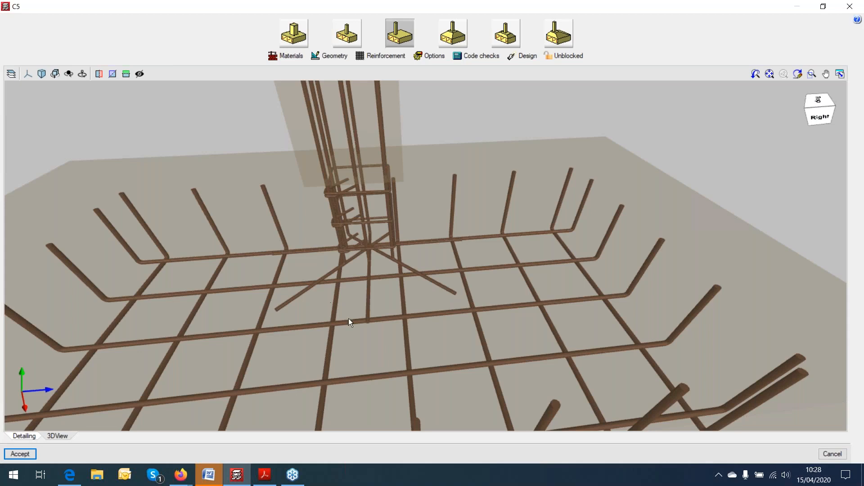
pyautogui.scroll(-1, 419, 301)
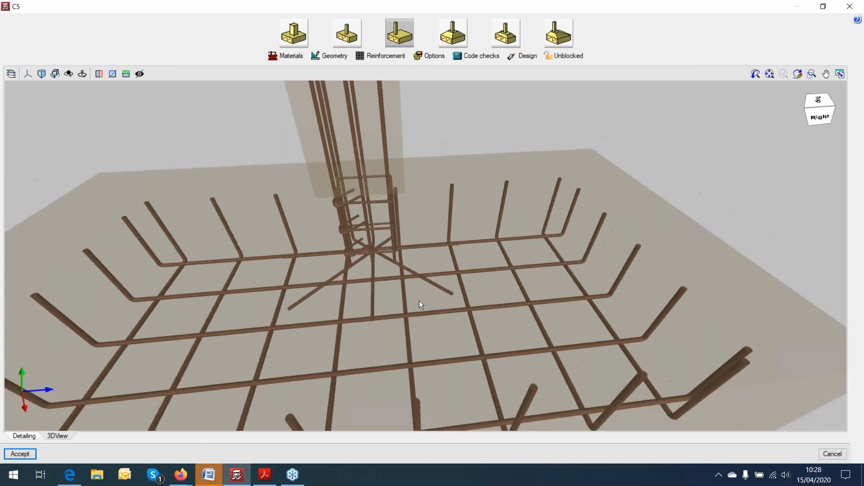
pyautogui.scroll(-2, 420, 300)
pyautogui.moveTo(517, 337)
pyautogui.mouseDown(button='middle')
pyautogui.moveTo(424, 307)
pyautogui.moveTo(466, 328)
pyautogui.mouseUp(button='middle')
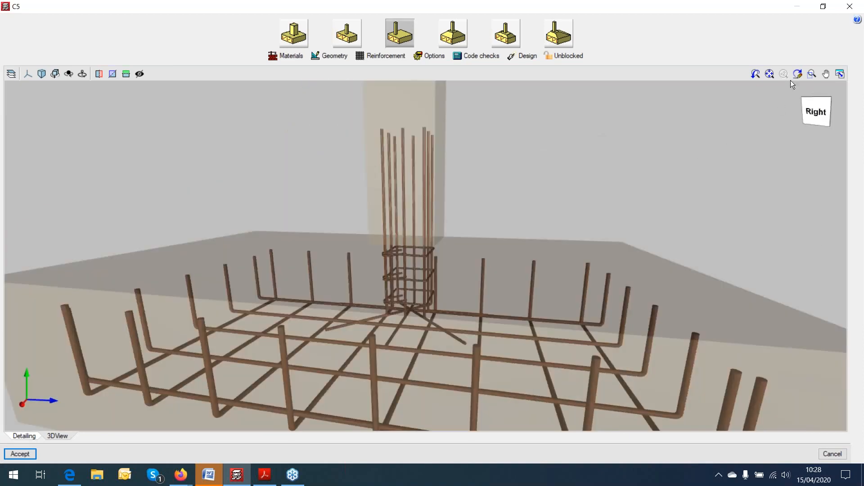
pyautogui.click(852, 9)
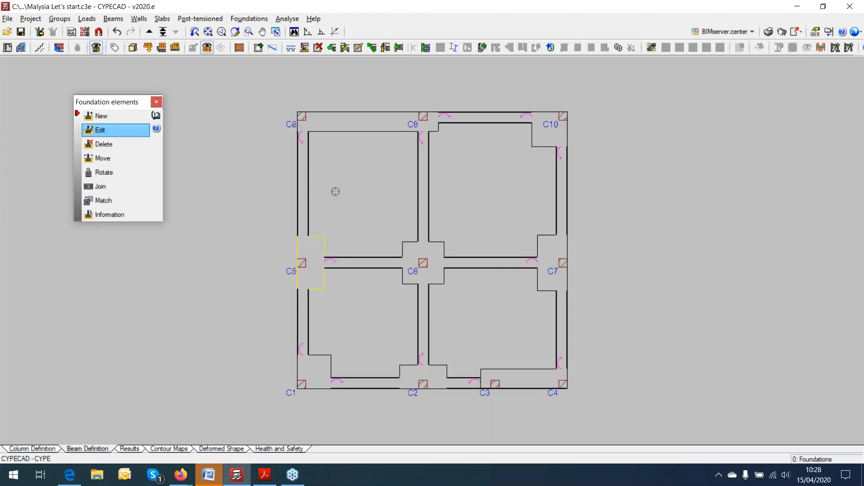
# Open the combined C8-C9 footing for editing and check its bottom mesh, top mesh and perimeter reinforcement settings.
pyautogui.click(358, 126)
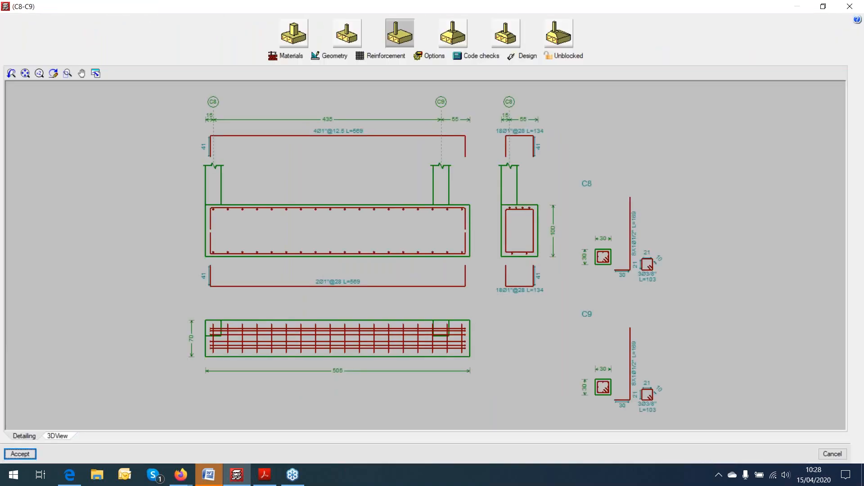
pyautogui.click(381, 56)
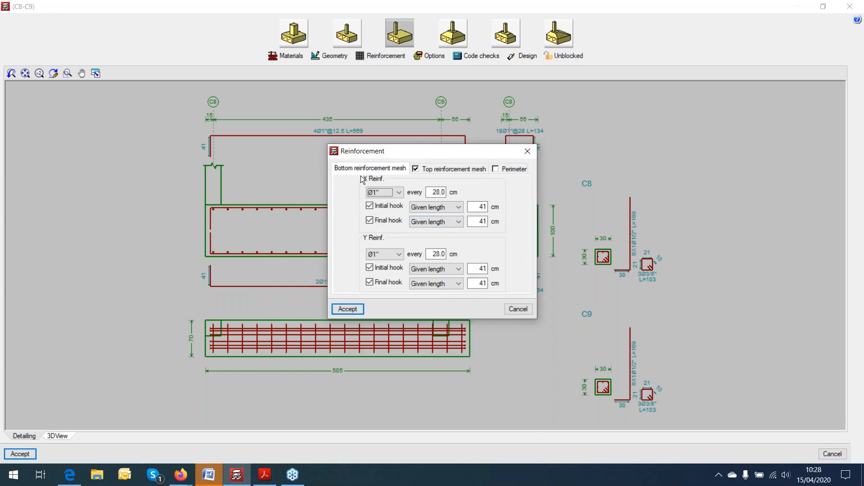
pyautogui.click(428, 174)
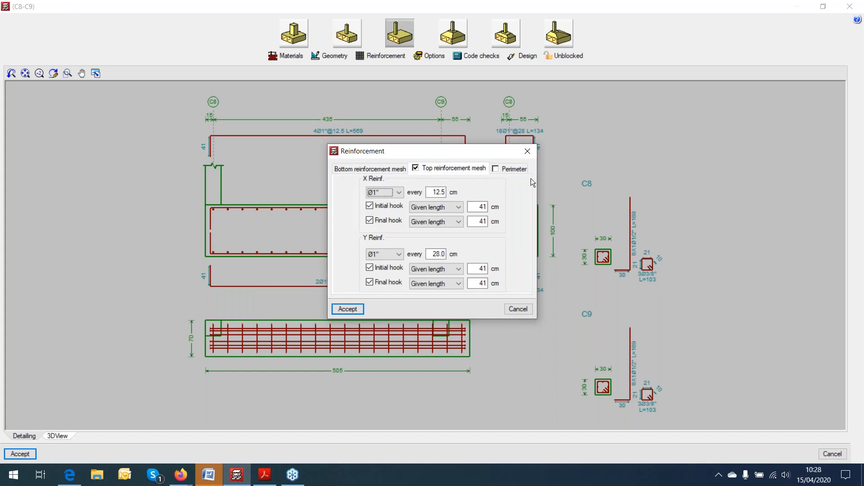
pyautogui.click(513, 169)
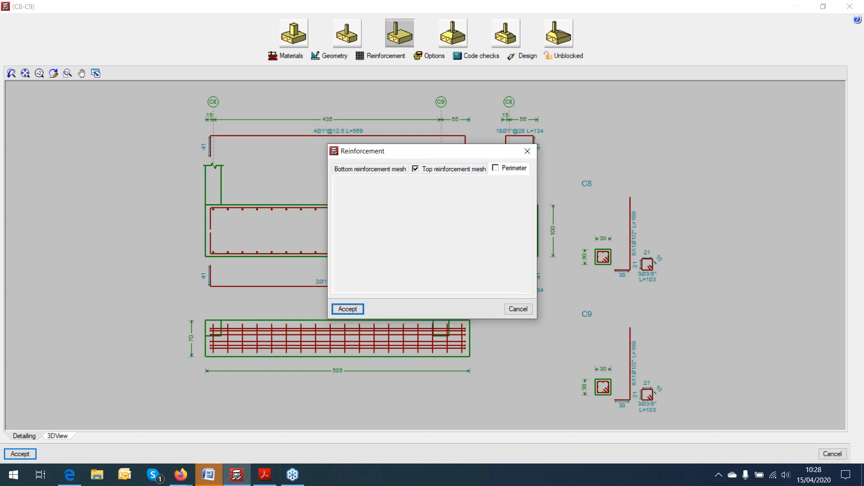
# Add perimeter reinforcement of 2 Ø16 bars with a 40 cm overlap to the C8-C9 footing and inspect the updated detailing.
pyautogui.click(496, 168)
pyautogui.click(391, 235)
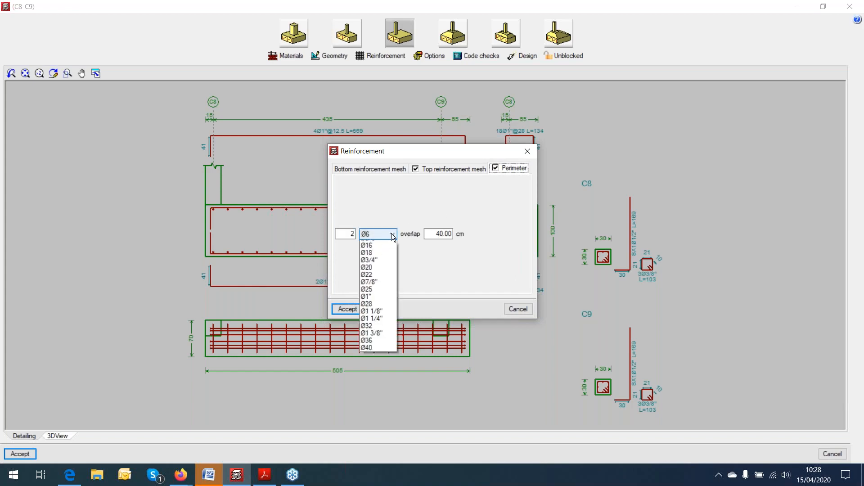
pyautogui.click(382, 303)
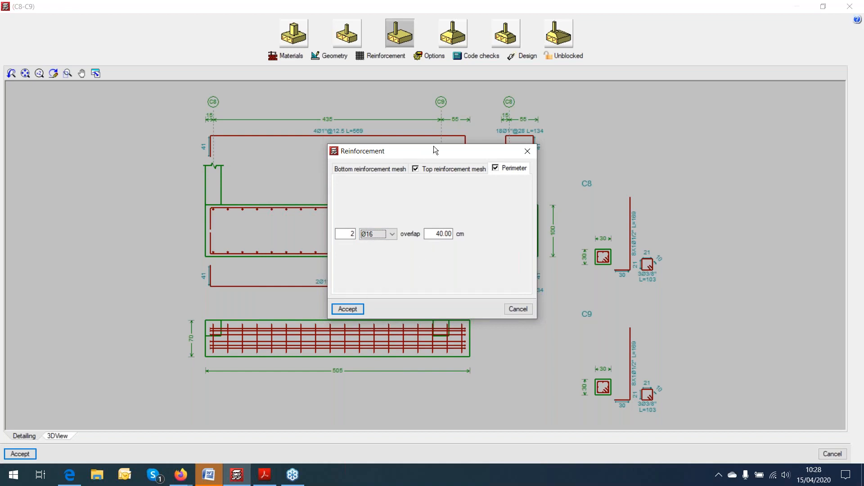
pyautogui.moveTo(428, 153); pyautogui.dragTo(329, 122)
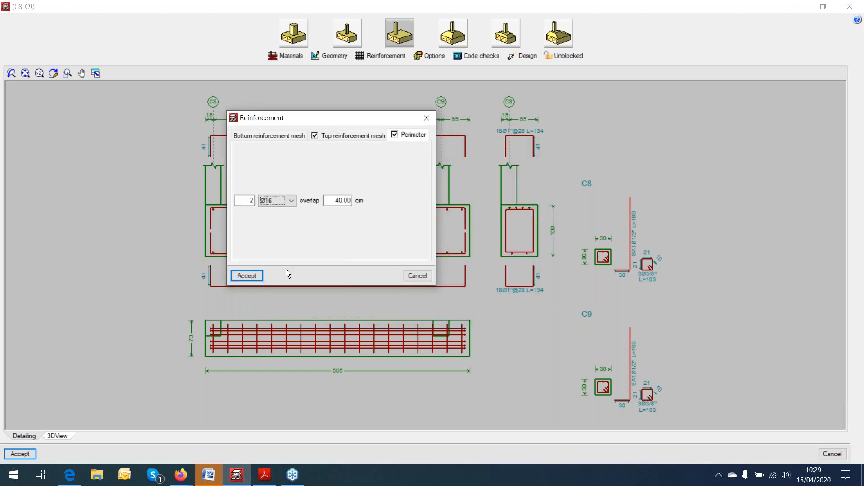
pyautogui.click(258, 276)
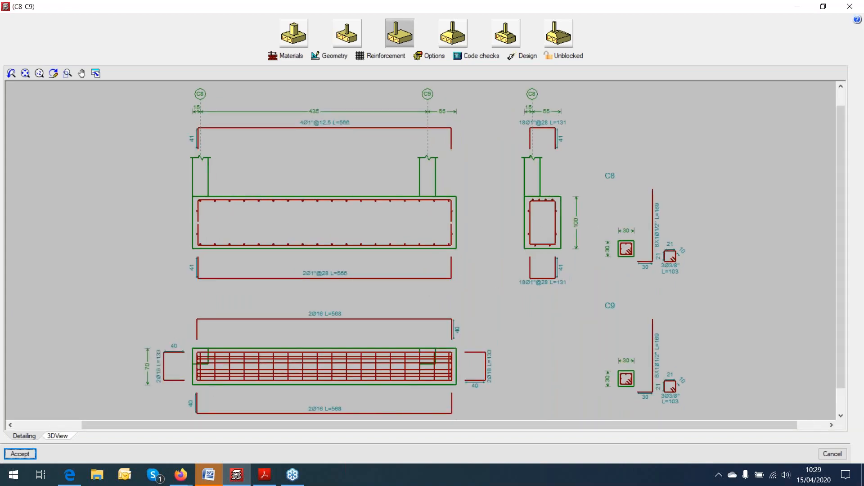
pyautogui.scroll(5, 441, 261)
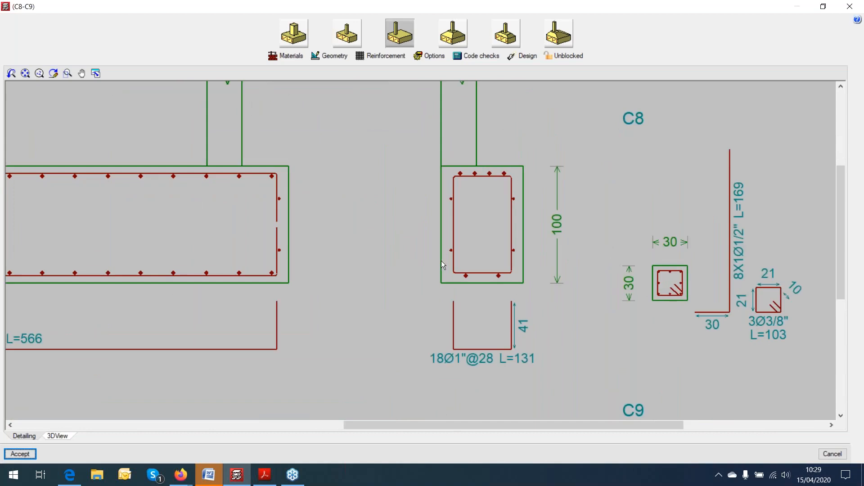
pyautogui.scroll(-2, 448, 240)
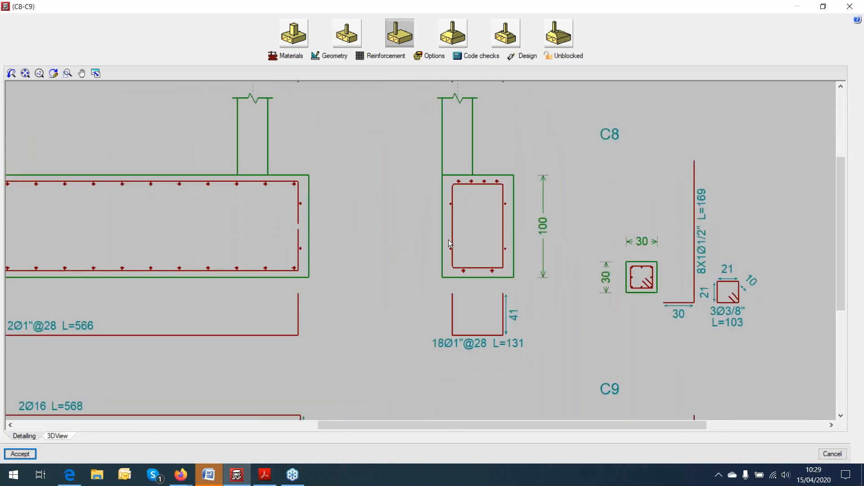
pyautogui.scroll(-2, 448, 240)
pyautogui.moveTo(448, 246); pyautogui.dragTo(500, 155, button='middle')
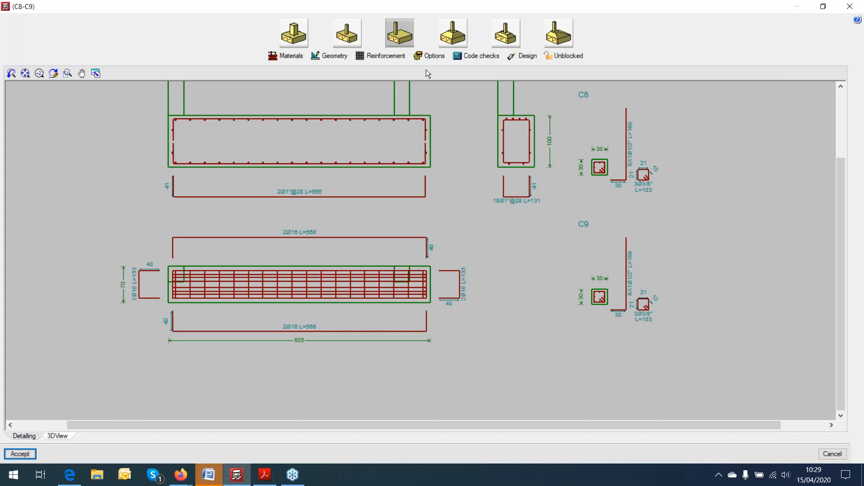
# View the C8-C9 footing's material settings without changing them, and remove its perimeter reinforcement.
pyautogui.click(295, 56)
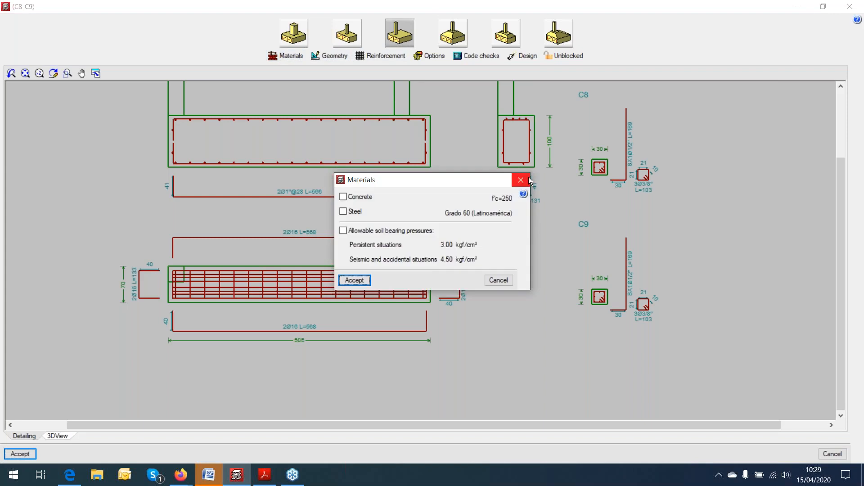
pyautogui.click(520, 181)
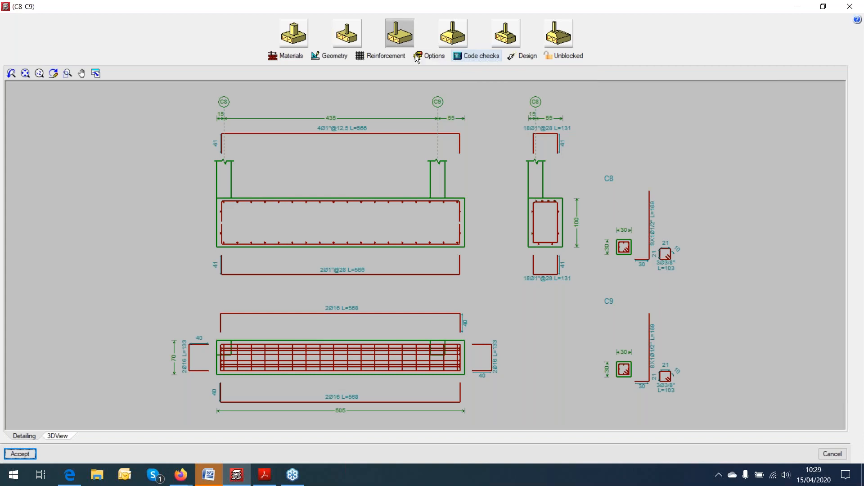
pyautogui.click(379, 56)
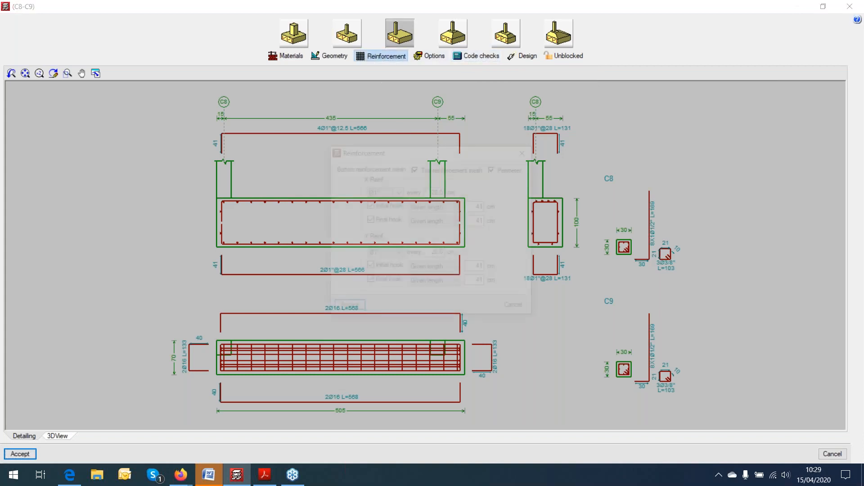
pyautogui.click(497, 170)
pyautogui.click(496, 170)
pyautogui.click(363, 309)
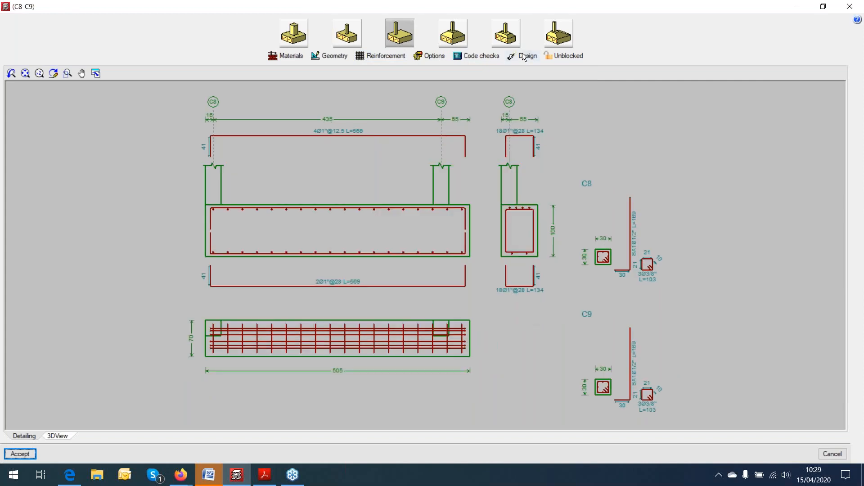
# Run the code checks on the C8-C9 footing, decline the complete report, and accept the footing.
pyautogui.click(480, 57)
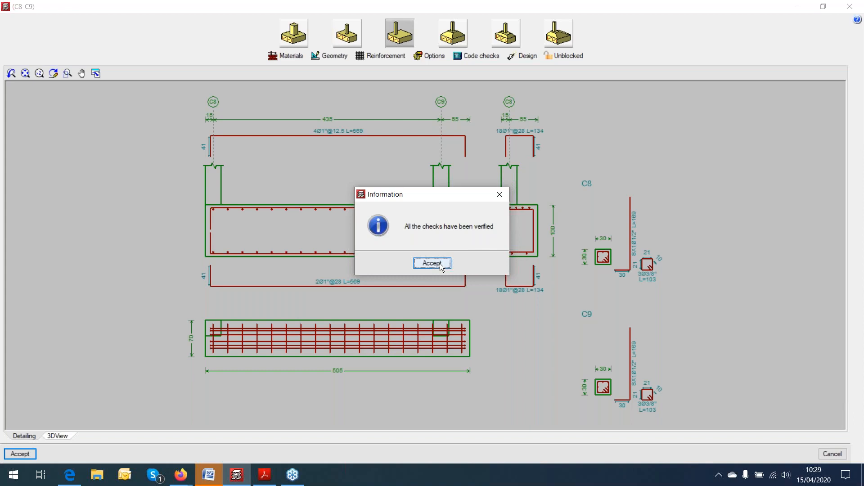
pyautogui.click(441, 266)
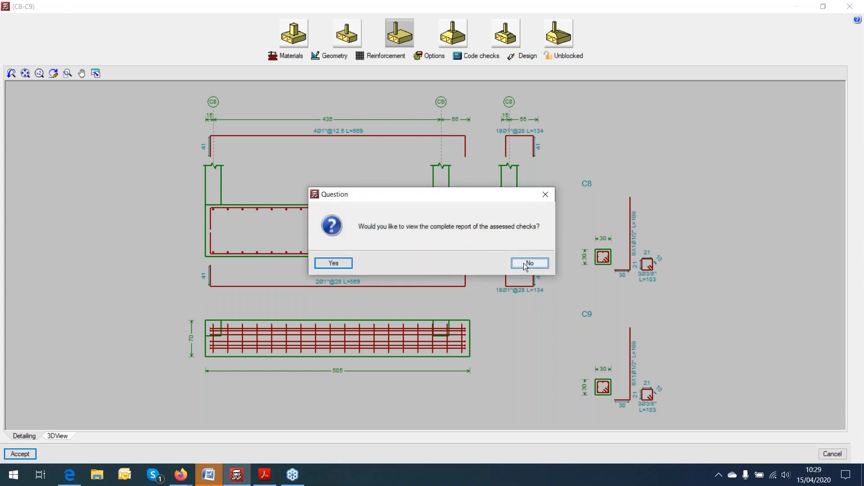
pyautogui.click(526, 265)
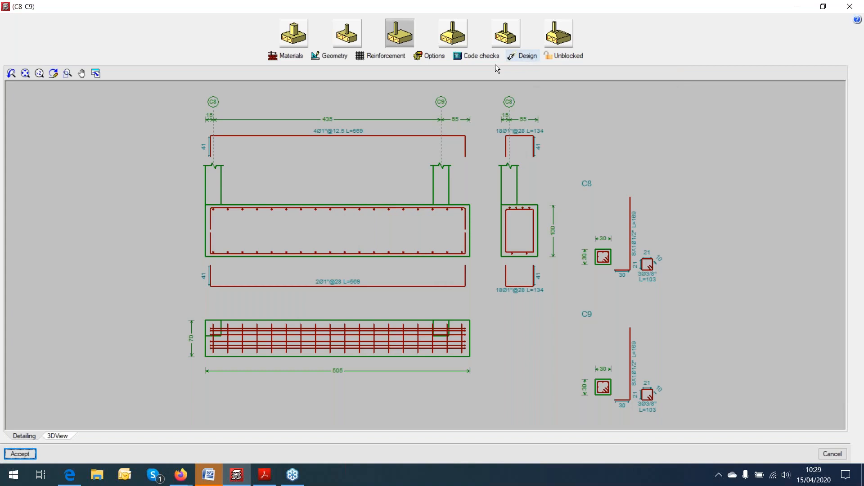
pyautogui.click(28, 454)
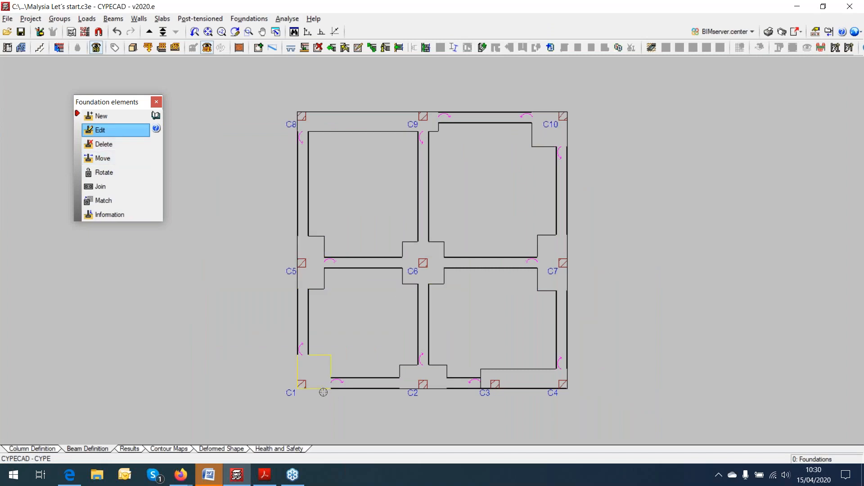
# Open the C2 footing, compare its simple and advanced growth options, including the fixed Y overhang, cancel the options and close the footing editor.
pyautogui.click(421, 379)
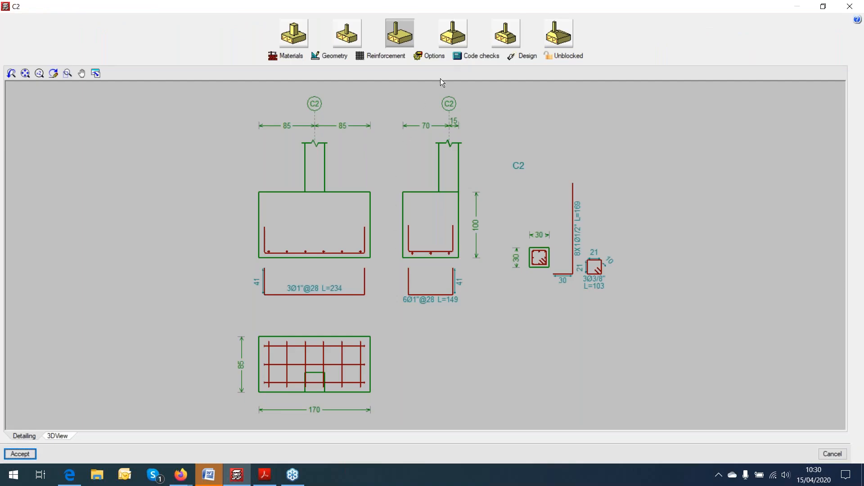
pyautogui.click(433, 58)
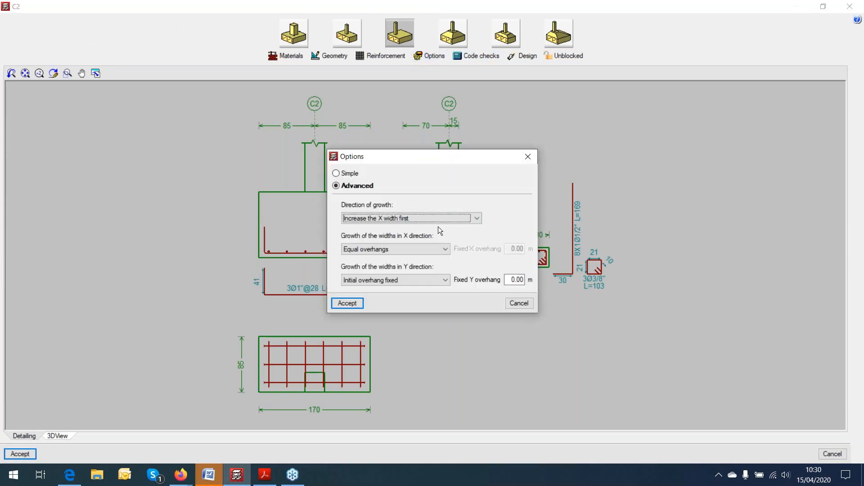
pyautogui.click(350, 173)
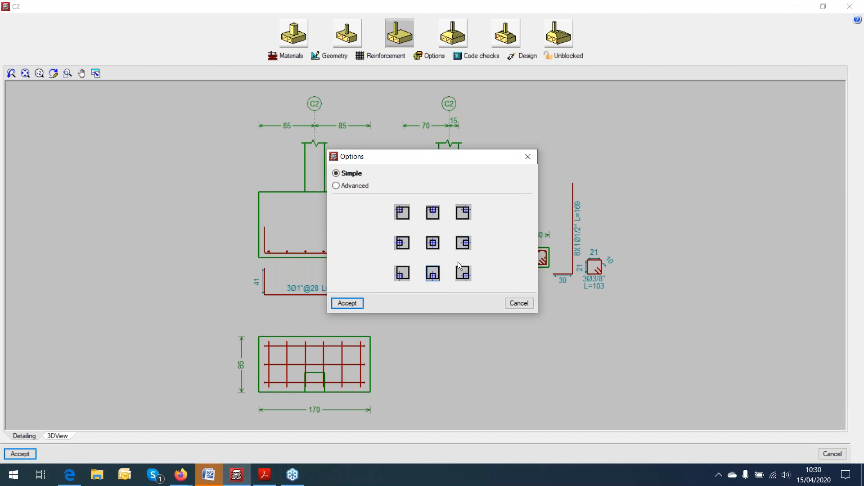
pyautogui.click(354, 184)
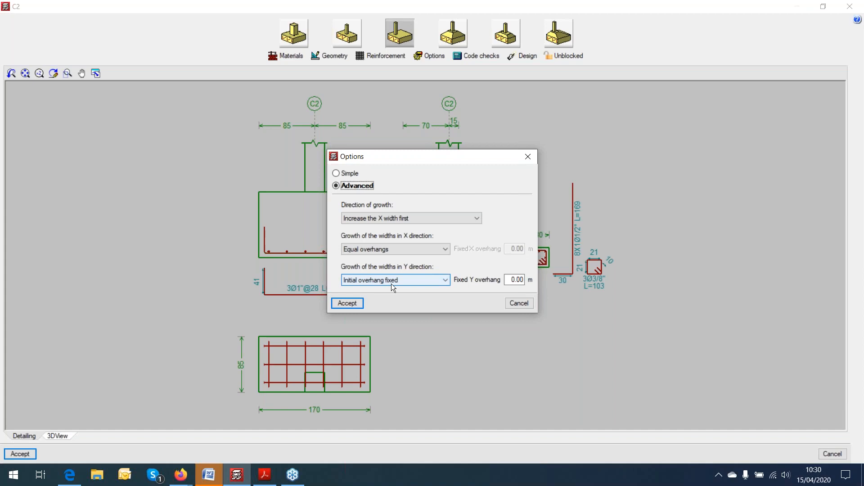
pyautogui.click(510, 280)
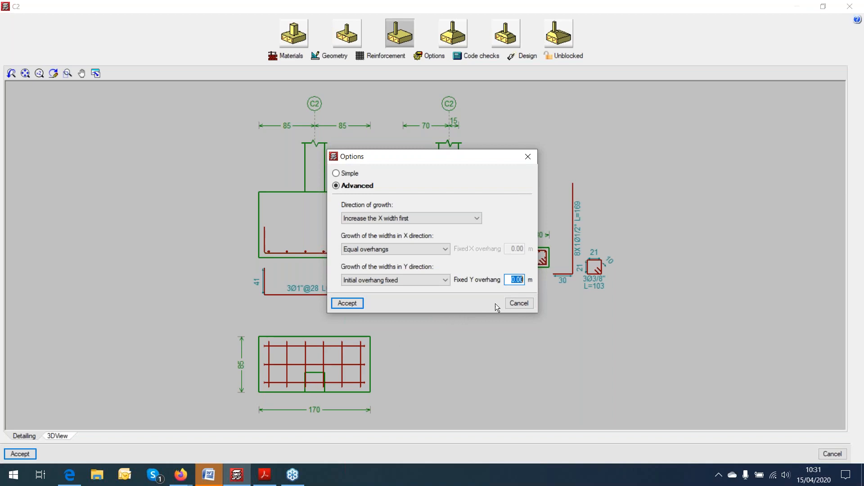
pyautogui.click(520, 304)
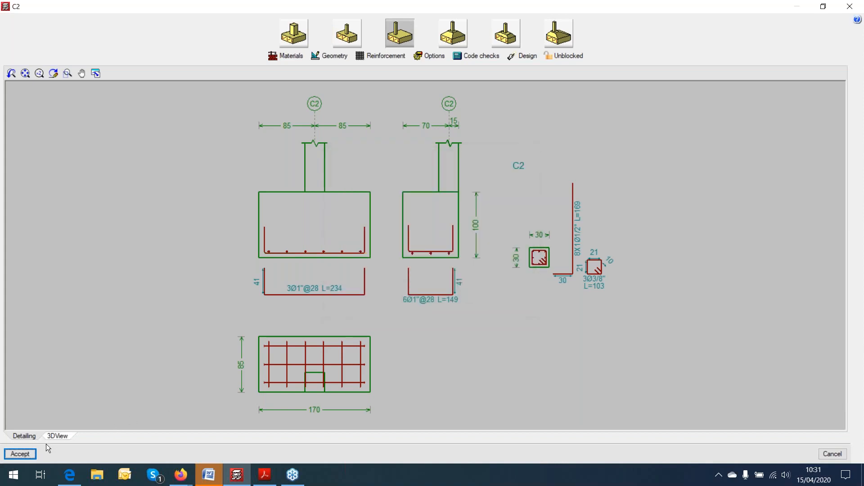
pyautogui.click(28, 453)
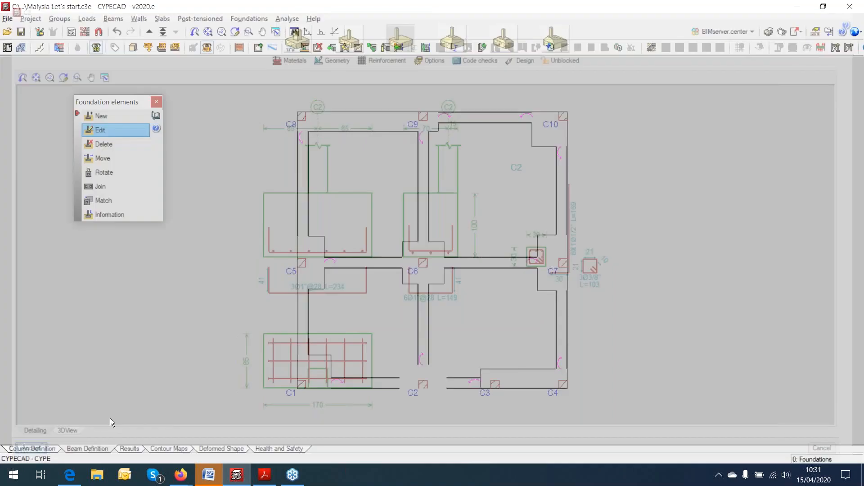
# Place a new single-column footing with sloped sides at column C6, replacing its existing footing.
pyautogui.click(121, 117)
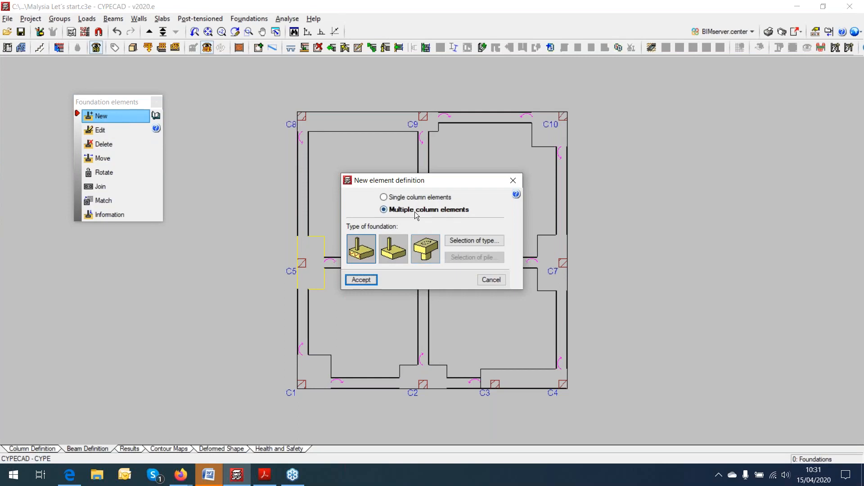
pyautogui.click(417, 198)
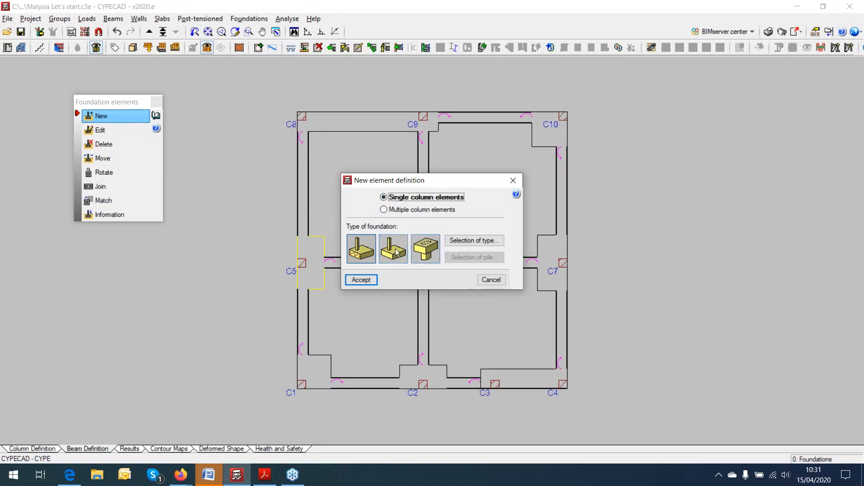
pyautogui.click(455, 240)
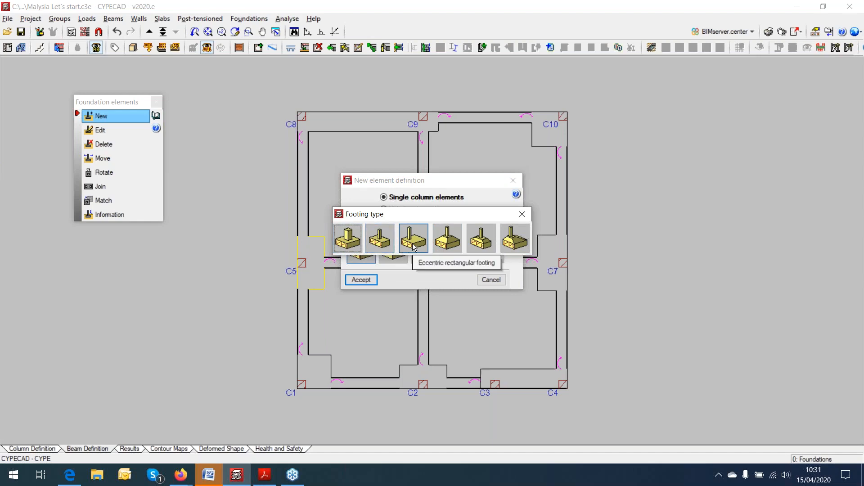
pyautogui.click(447, 247)
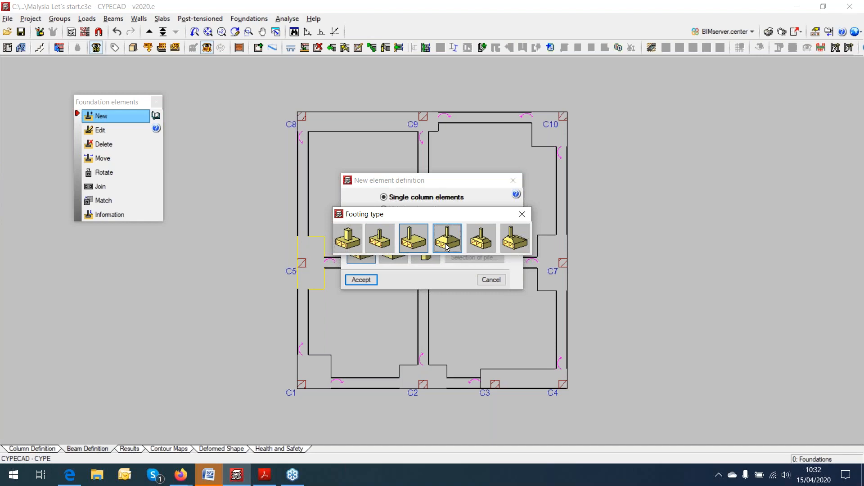
pyautogui.click(371, 281)
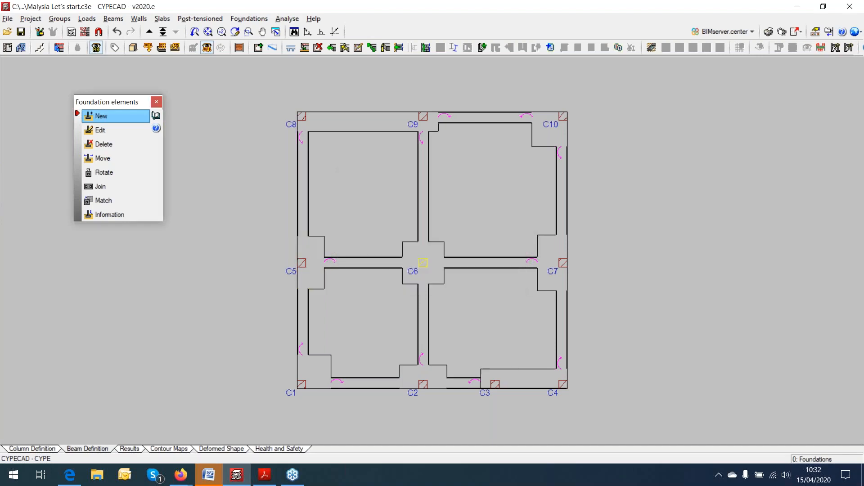
pyautogui.click(423, 263)
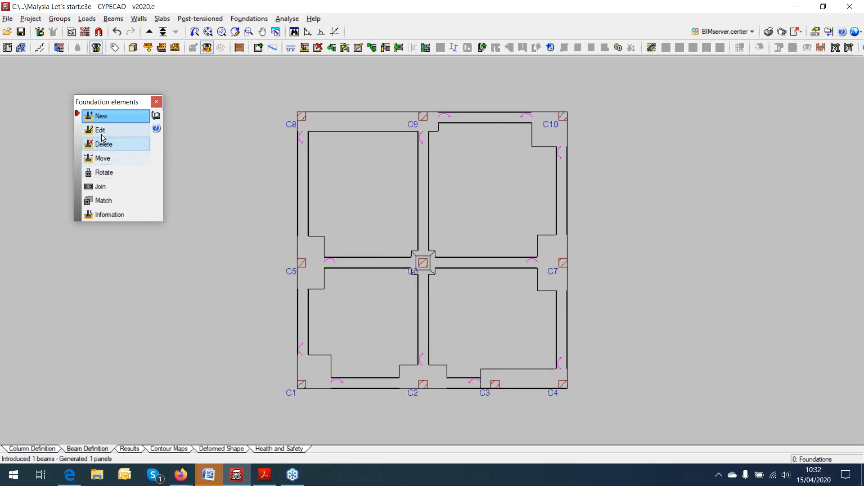
# Open the C6 footing, examine its detailing, sloped shape and reinforcement in 3D, and close the footing editor.
pyautogui.click(116, 130)
pyautogui.click(416, 260)
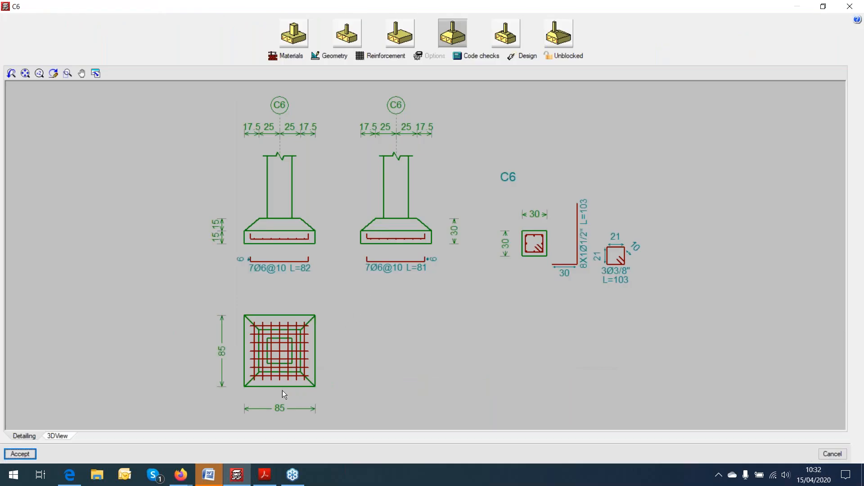
pyautogui.click(58, 436)
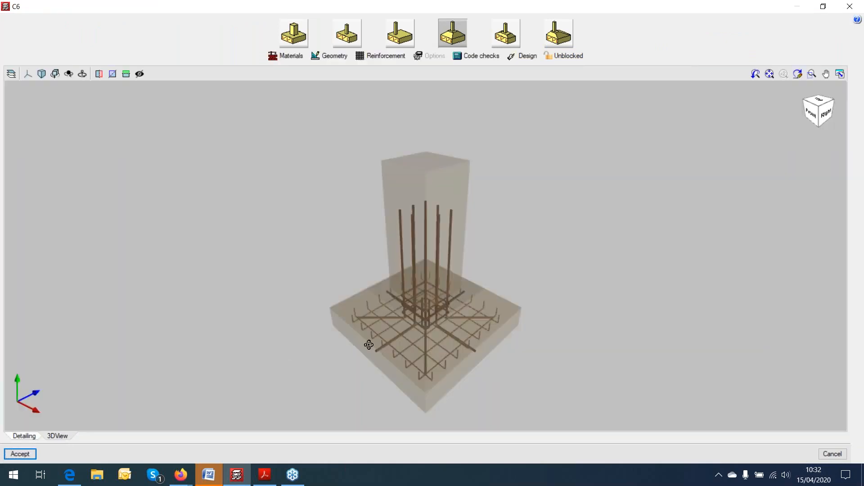
pyautogui.moveTo(369, 345); pyautogui.dragTo(342, 355)
pyautogui.scroll(3, 426, 324)
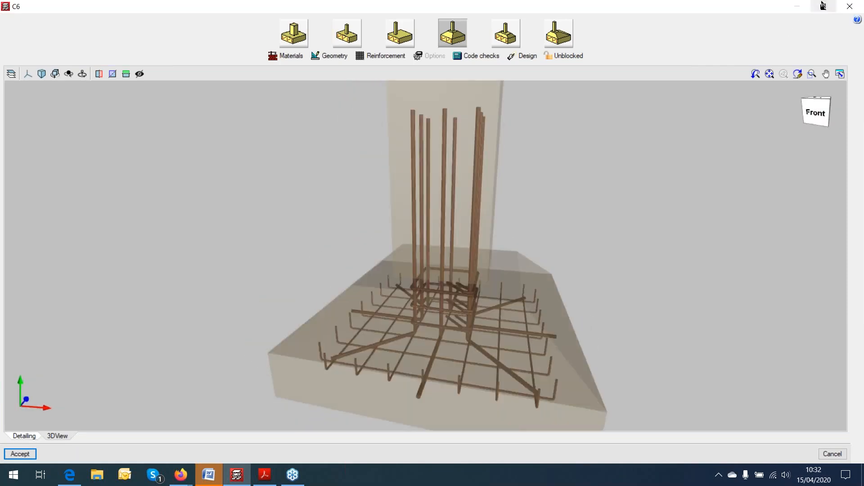
pyautogui.click(20, 454)
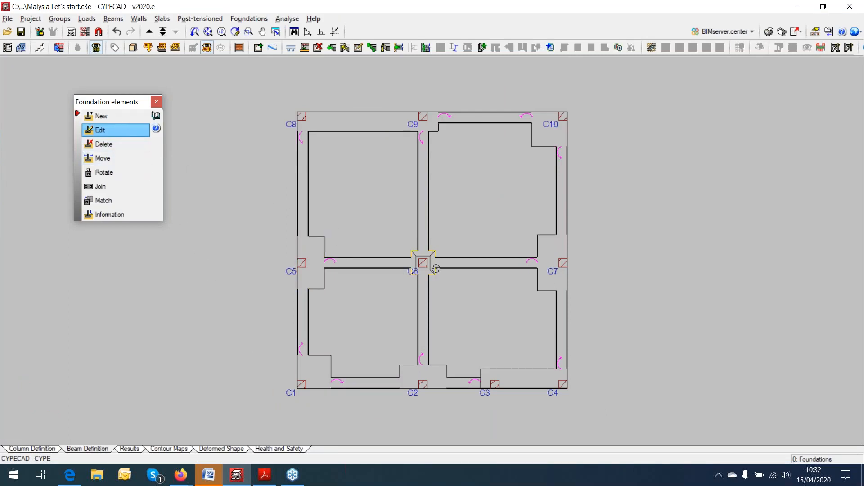
# Open the C7 footing, examine its detailing and its footing and column starter reinforcement in 3D, and accept the footing.
pyautogui.click(559, 284)
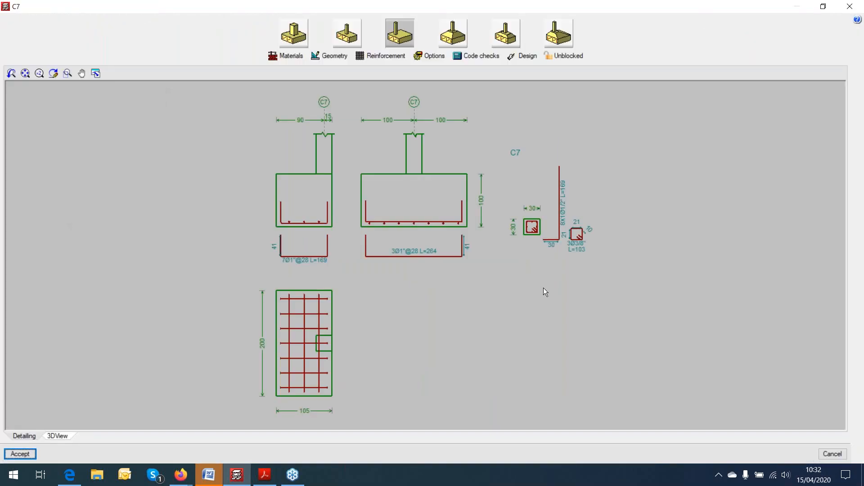
pyautogui.click(63, 436)
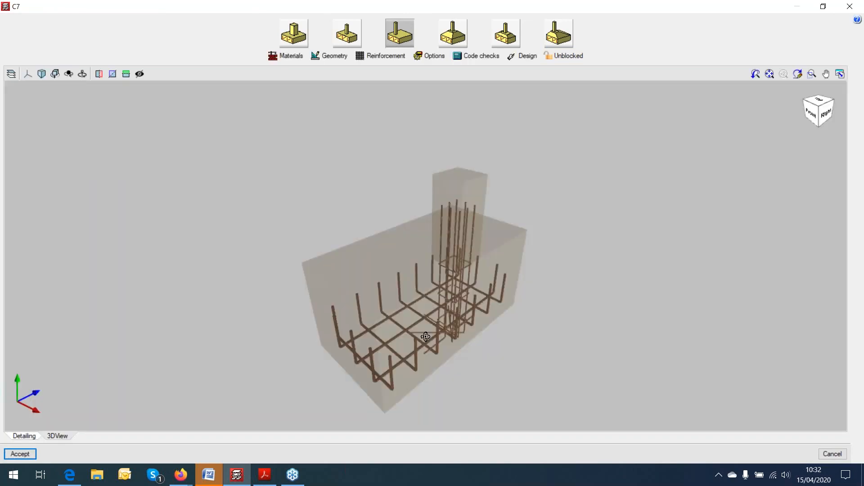
pyautogui.moveTo(425, 337); pyautogui.dragTo(503, 335, button='middle')
pyautogui.scroll(2, 470, 312)
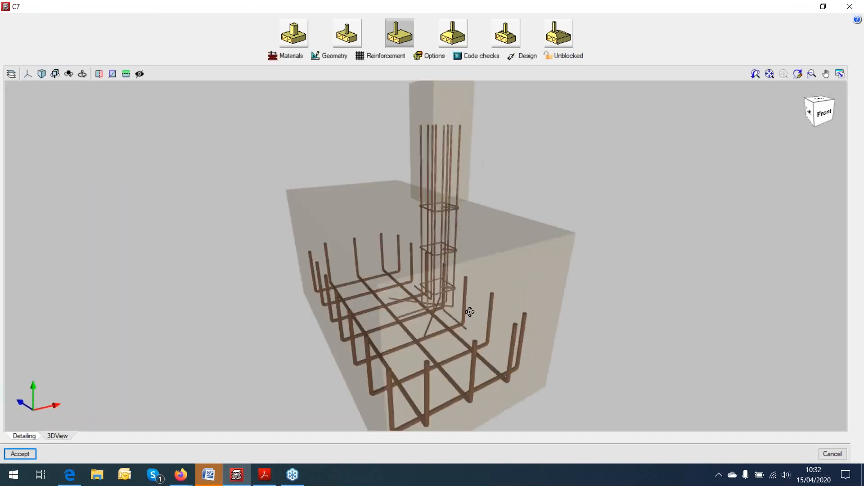
pyautogui.moveTo(470, 312); pyautogui.dragTo(417, 243, button='middle')
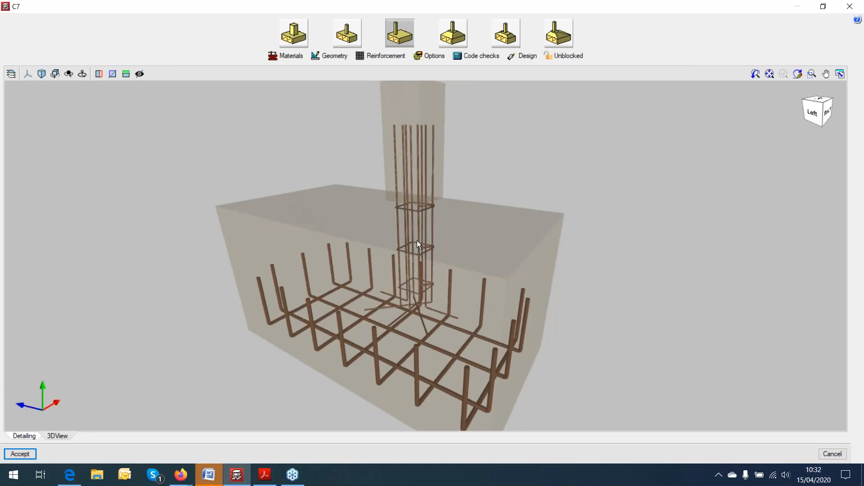
pyautogui.scroll(1, 446, 278)
pyautogui.moveTo(447, 279)
pyautogui.mouseDown(button='middle')
pyautogui.moveTo(374, 233)
pyautogui.moveTo(321, 235)
pyautogui.moveTo(413, 204)
pyautogui.moveTo(367, 219)
pyautogui.moveTo(509, 269)
pyautogui.mouseUp(button='middle')
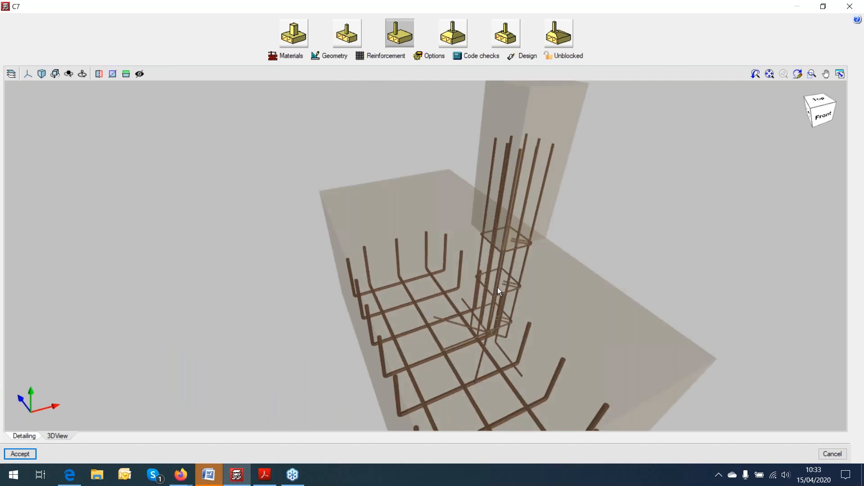
pyautogui.scroll(-2, 497, 287)
pyautogui.moveTo(486, 256); pyautogui.dragTo(474, 217, button='middle')
pyautogui.moveTo(455, 318); pyautogui.dragTo(603, 306, button='middle')
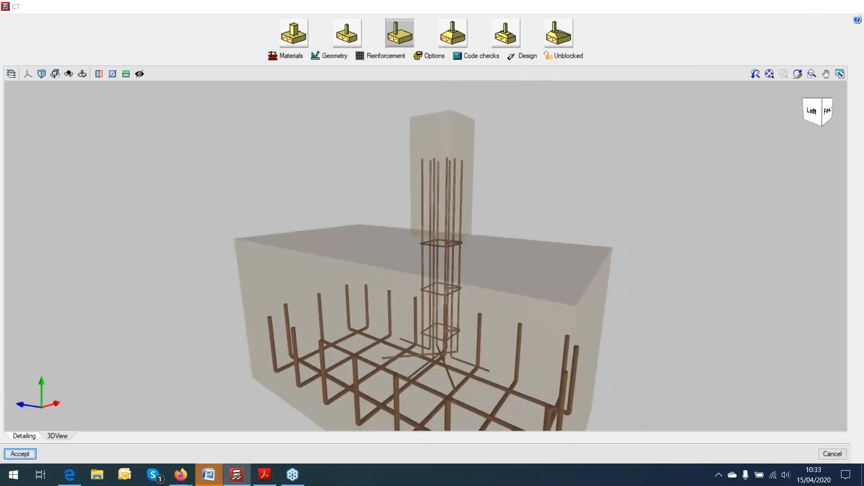
pyautogui.click(20, 454)
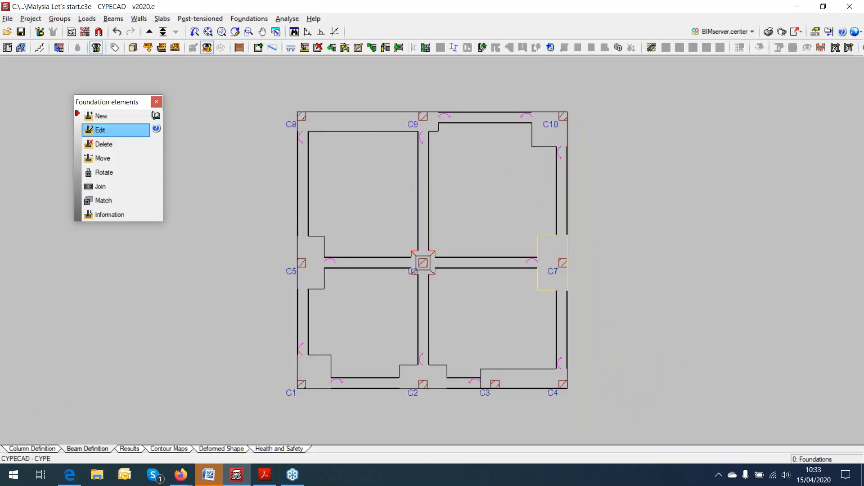
pyautogui.click(554, 266)
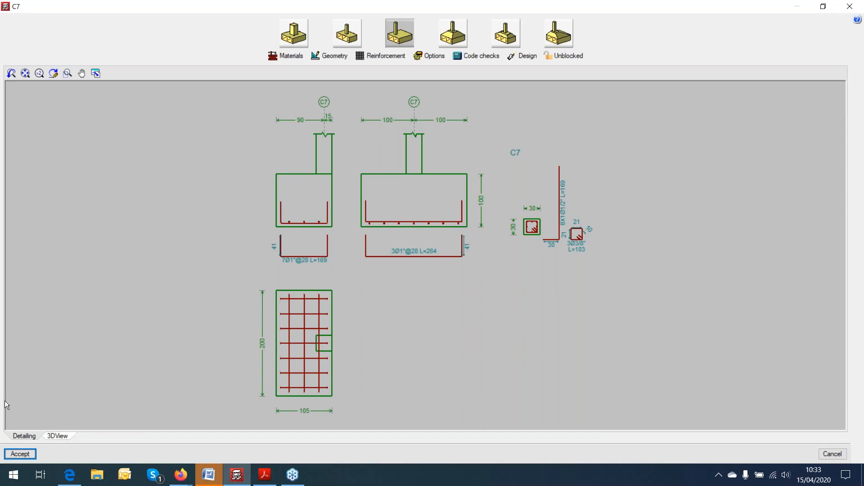
pyautogui.click(20, 453)
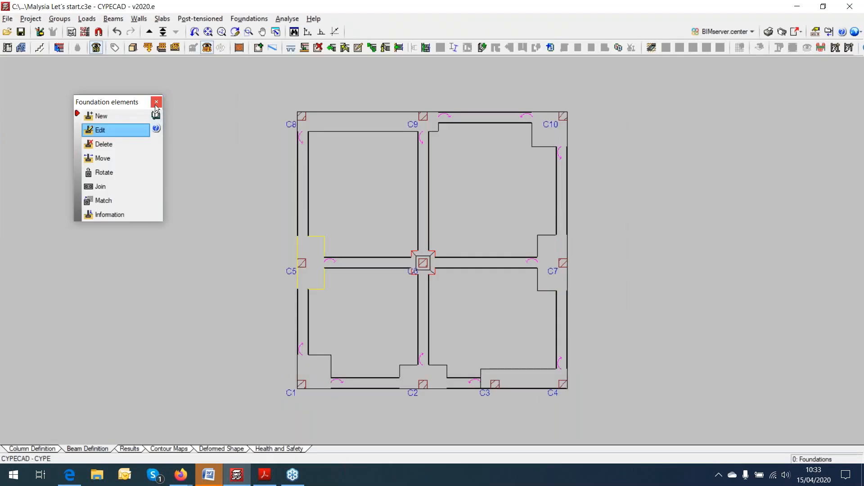
# Reopen the foundation elements tools and try a complete design of the C6 footing, declining the complete checks report.
pyautogui.click(157, 103)
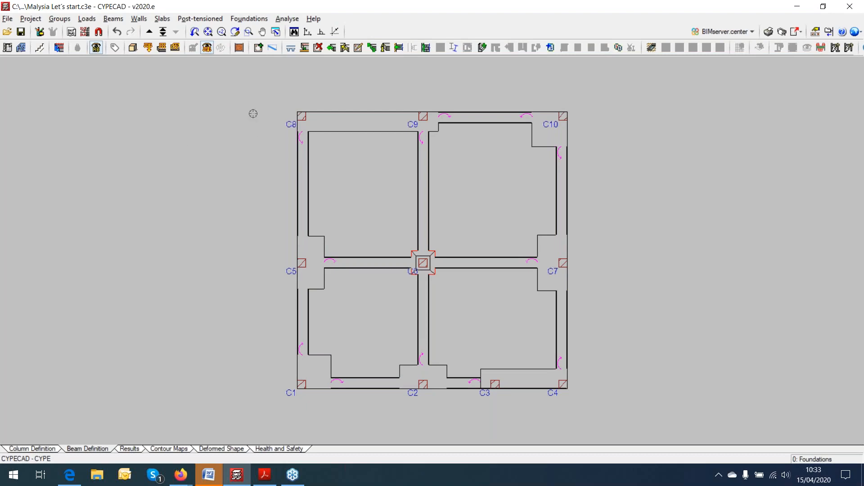
pyautogui.click(248, 18)
pyautogui.click(261, 48)
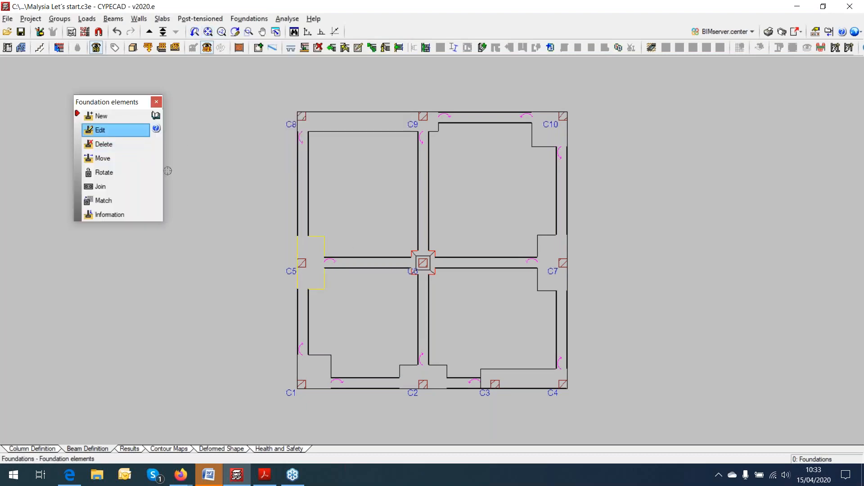
pyautogui.click(419, 237)
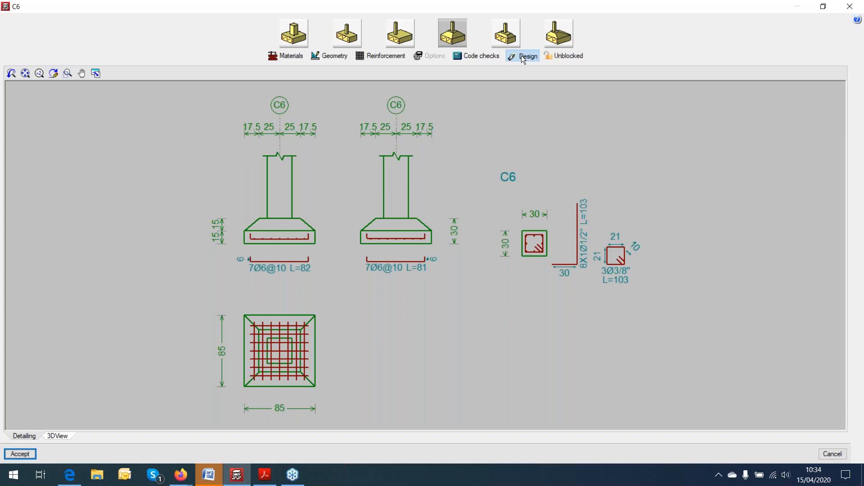
pyautogui.click(522, 57)
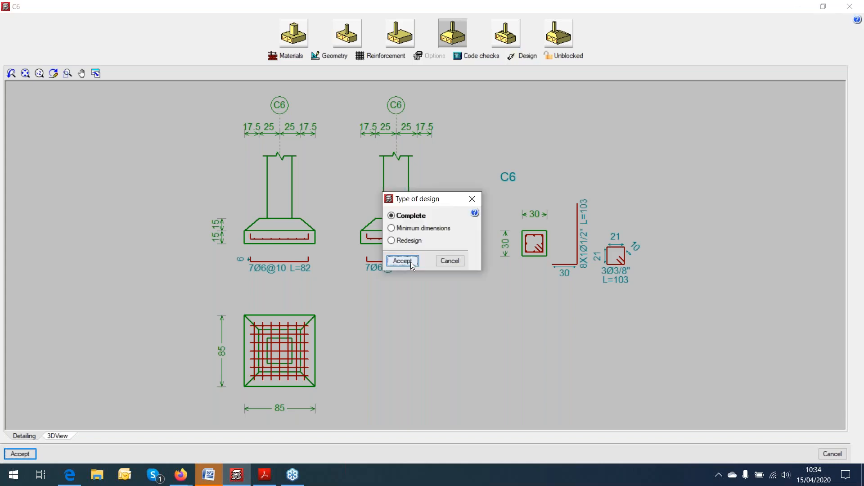
pyautogui.click(402, 262)
pyautogui.click(412, 264)
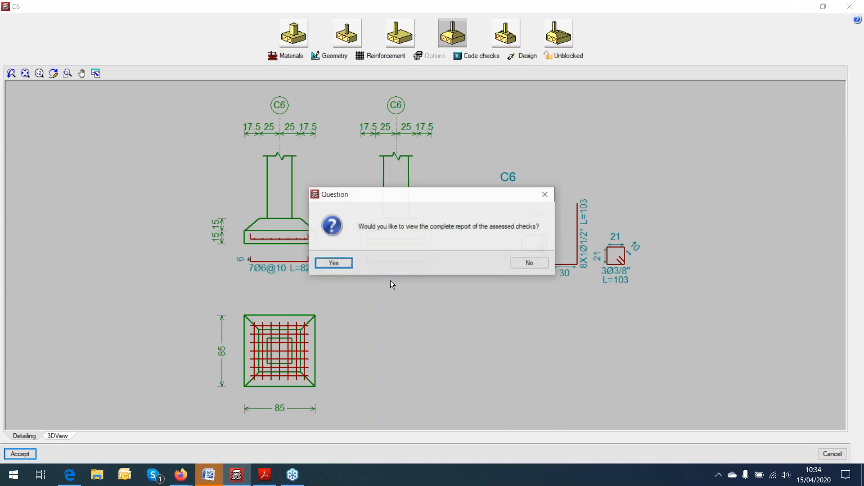
pyautogui.click(512, 265)
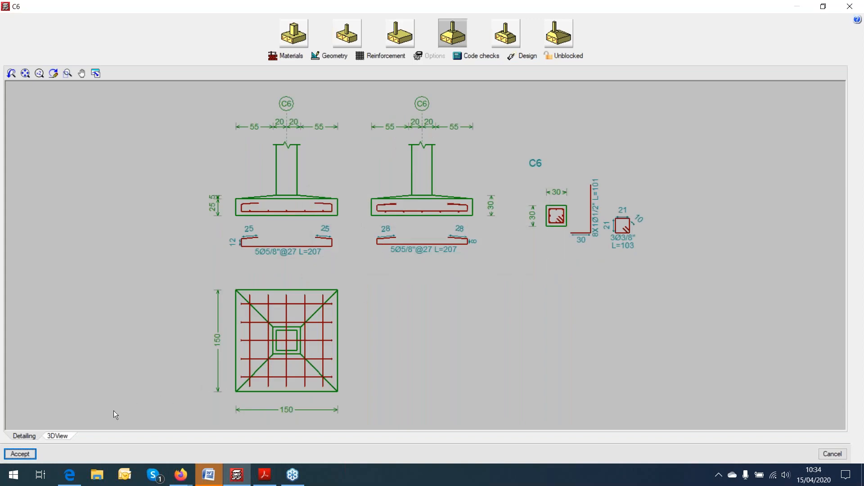
# Examine the redesigned C6 footing in 3D and close its editor without accepting the design.
pyautogui.click(58, 436)
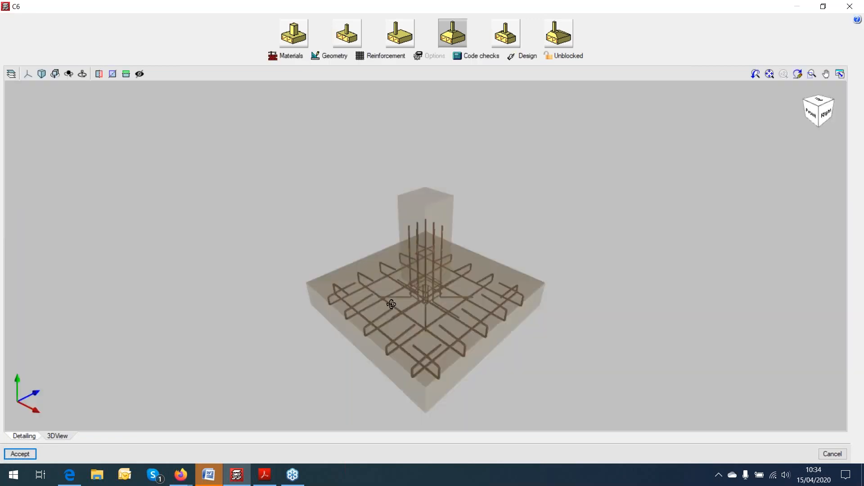
pyautogui.moveTo(392, 304); pyautogui.dragTo(454, 293)
pyautogui.click(851, 8)
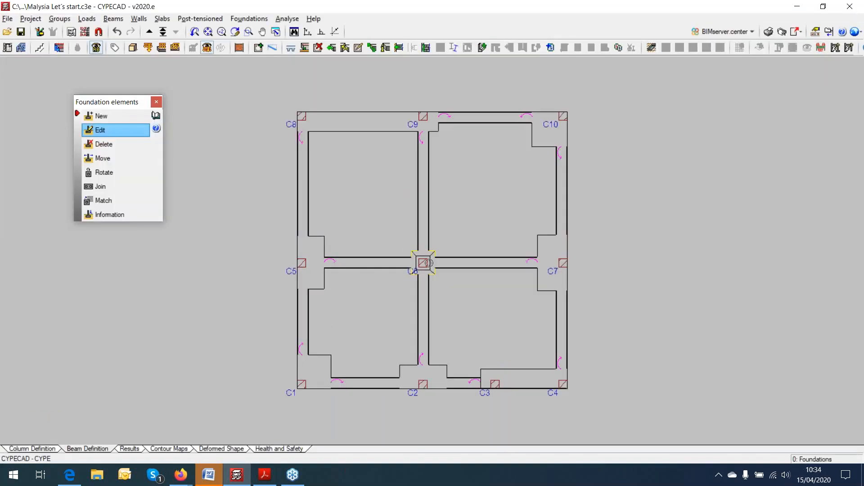
# Run a complete design of the C6 footing, view the complete report of the checks, and accept the footing.
pyautogui.click(428, 262)
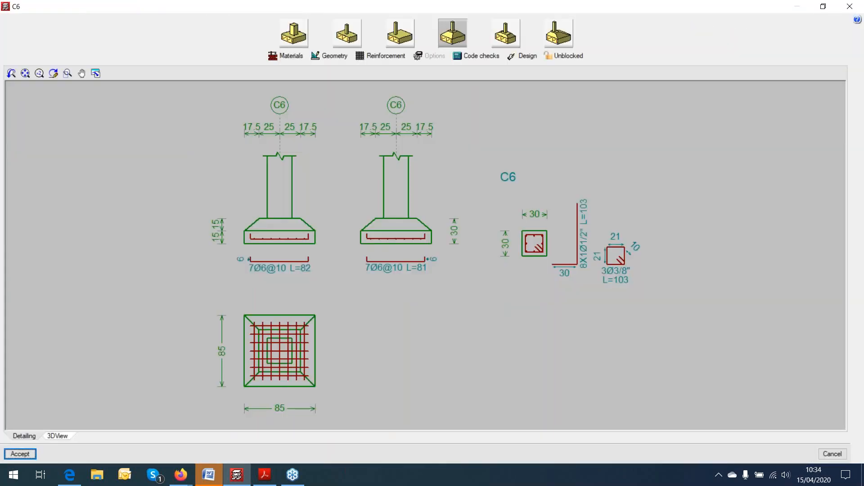
pyautogui.click(525, 56)
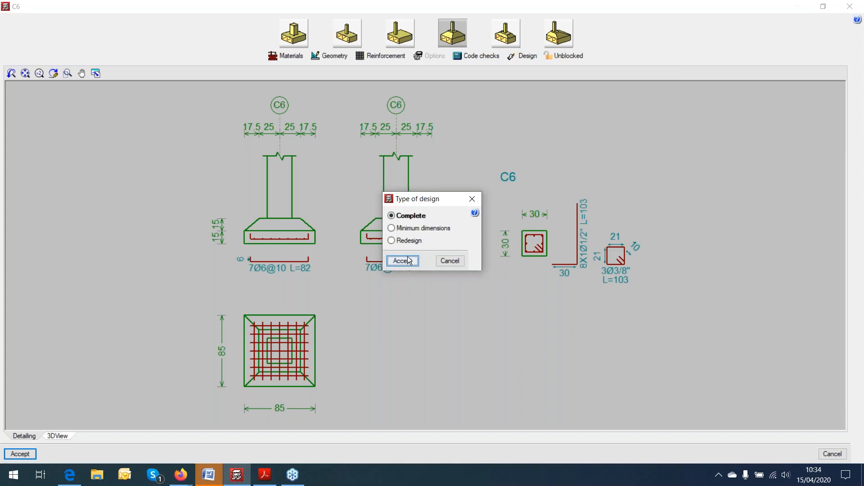
pyautogui.click(408, 261)
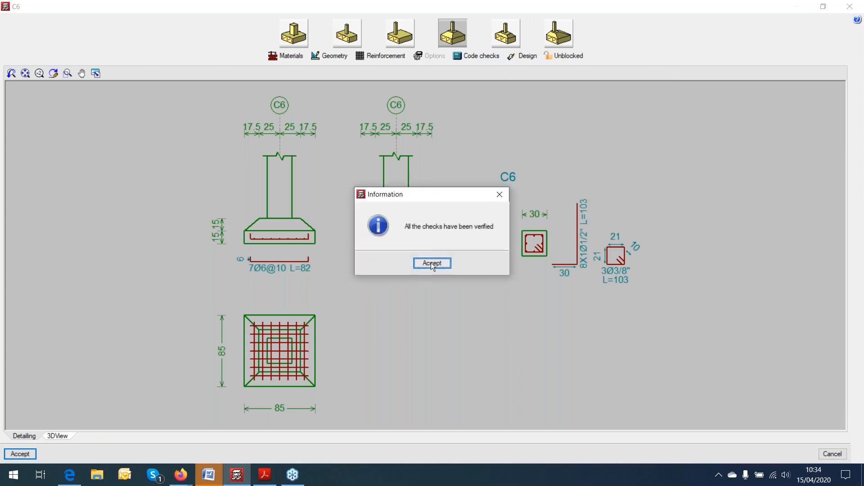
pyautogui.click(431, 265)
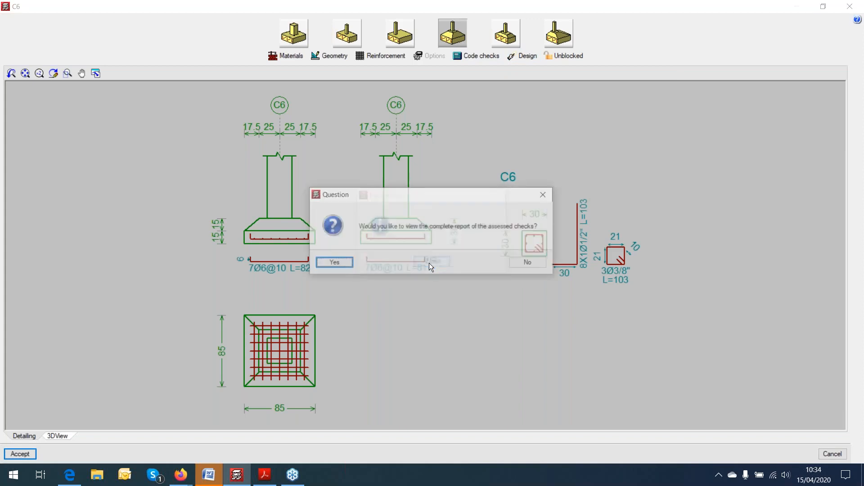
pyautogui.click(333, 264)
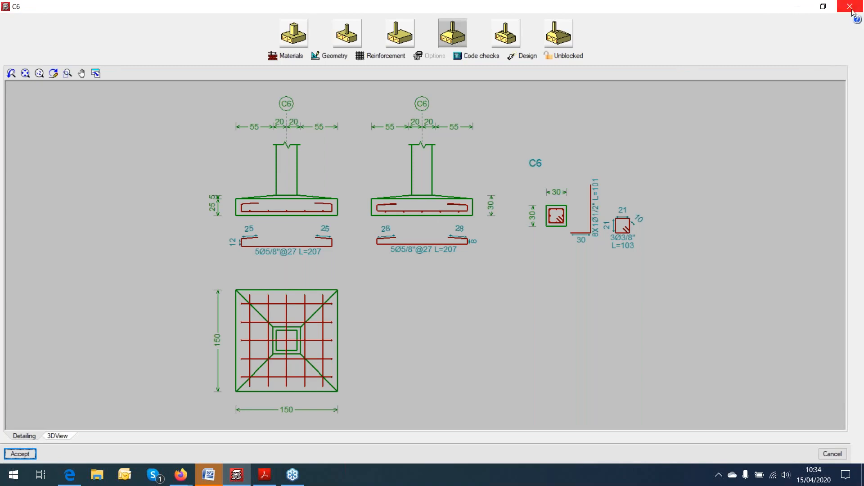
pyautogui.click(28, 455)
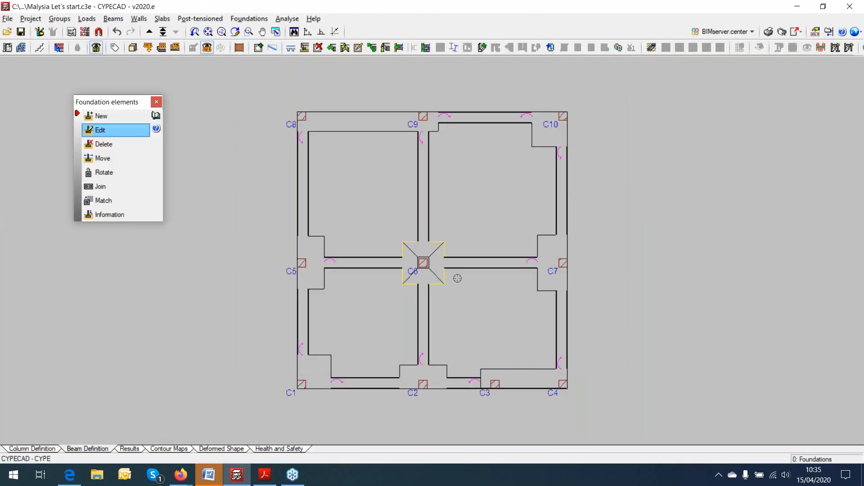
# Define a polygonal footing limit by points as a short diagonal line across the inner corner of the C10 footing.
pyautogui.scroll(1, 457, 278)
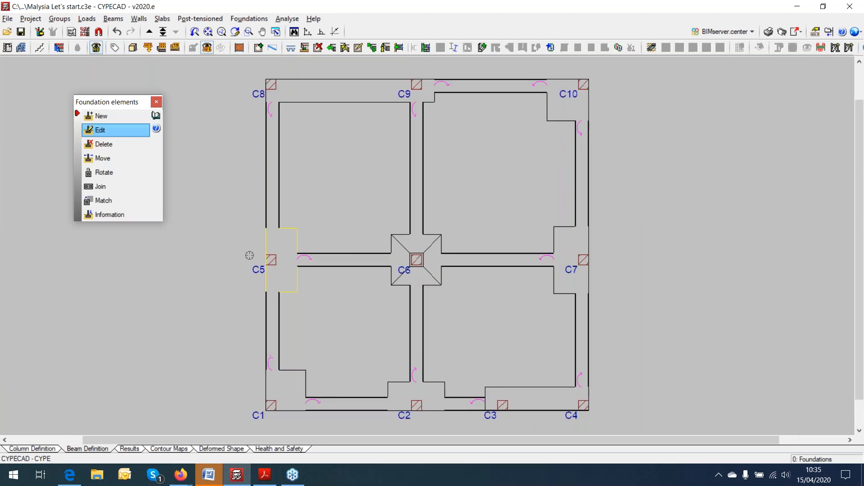
pyautogui.moveTo(439, 196); pyautogui.dragTo(374, 198, button='middle')
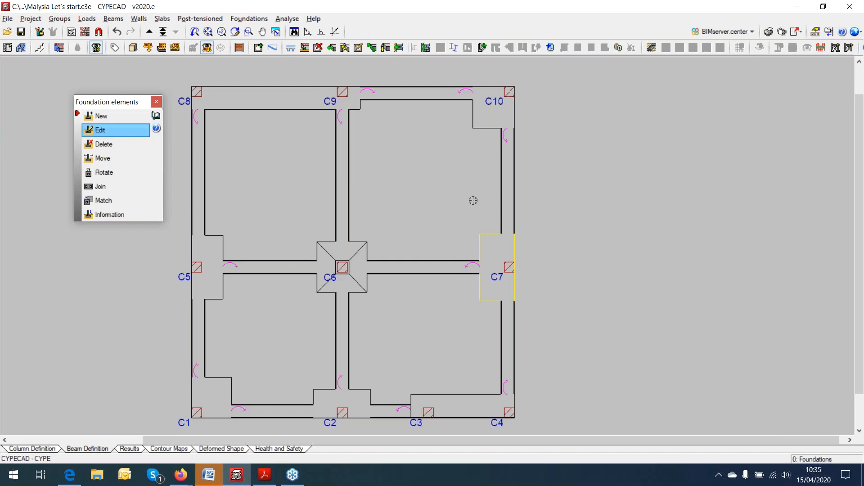
pyautogui.click(157, 103)
pyautogui.click(258, 19)
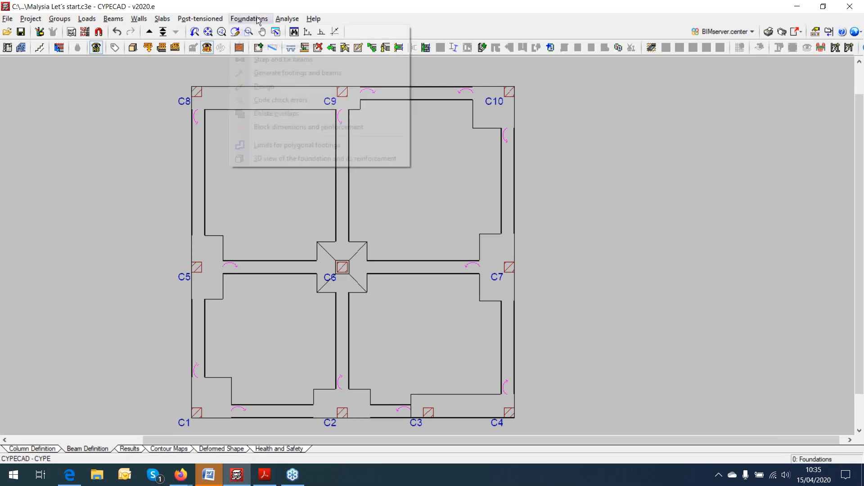
pyautogui.click(273, 145)
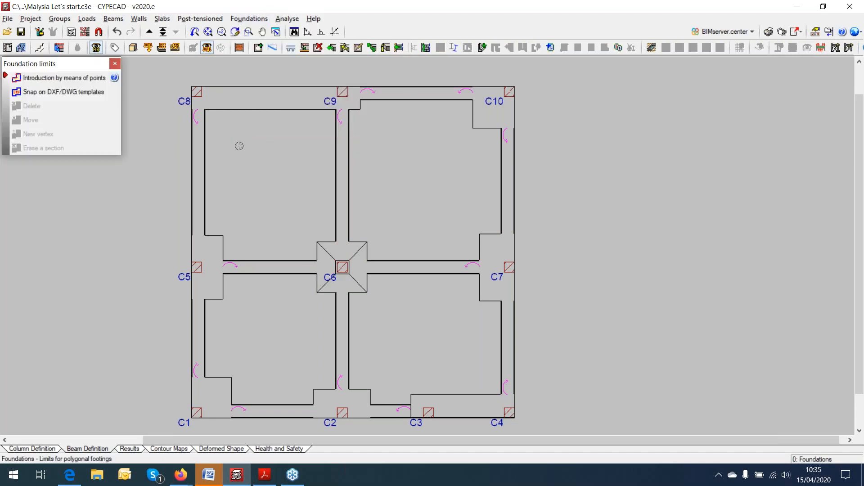
pyautogui.moveTo(85, 67); pyautogui.dragTo(236, 126)
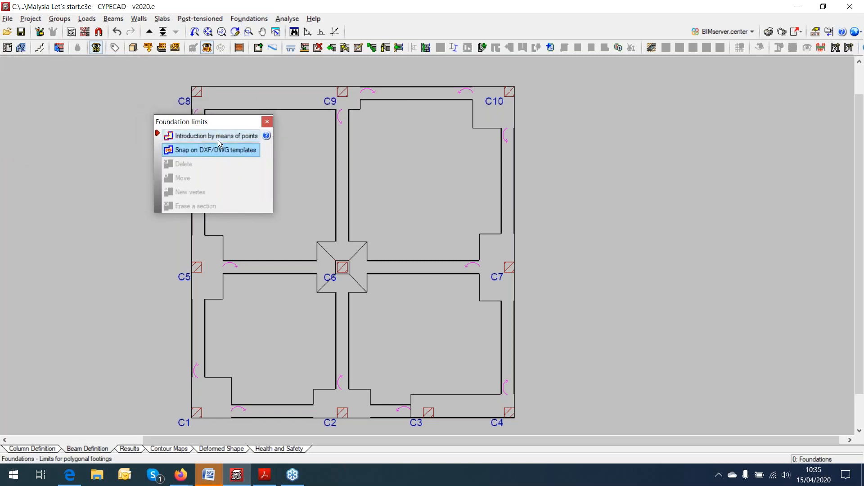
pyautogui.click(221, 137)
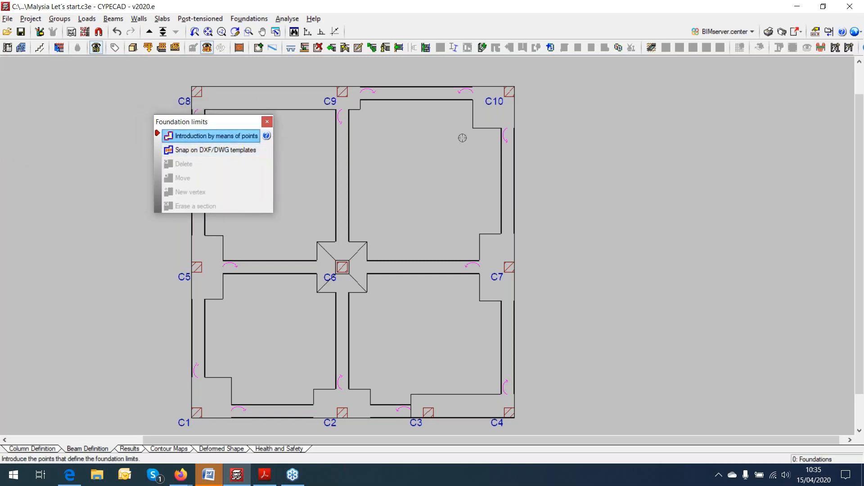
pyautogui.scroll(3, 462, 138)
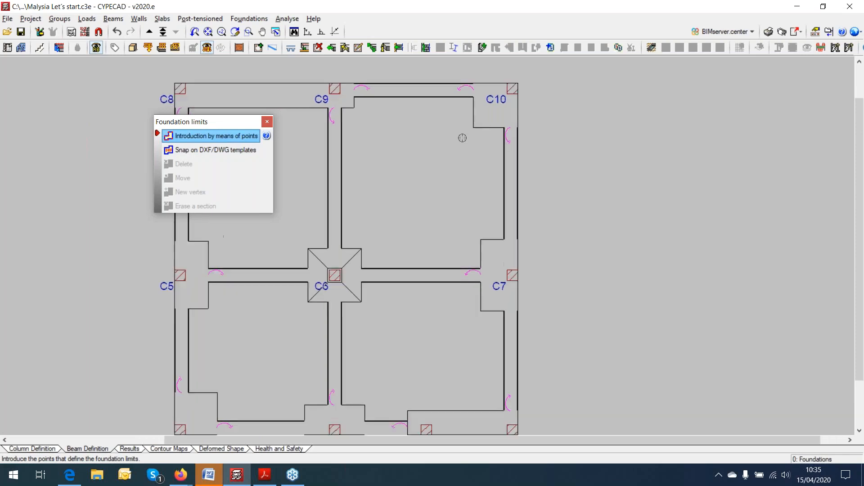
pyautogui.click(470, 111)
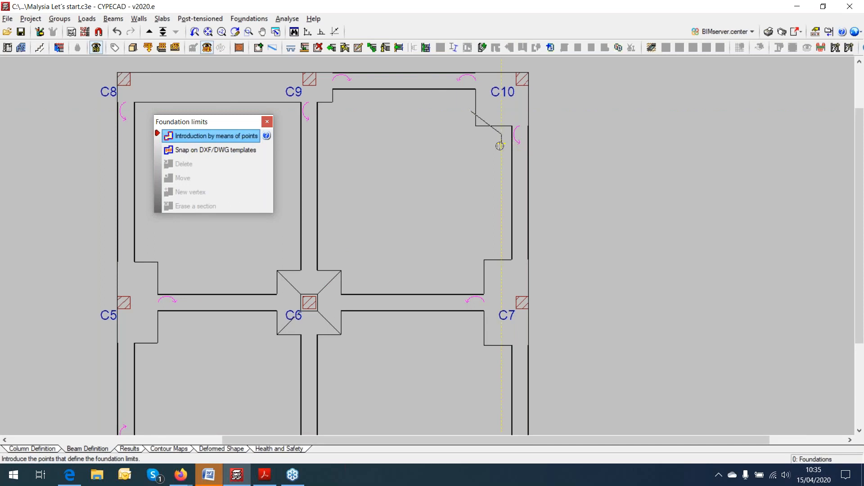
pyautogui.rightClick(490, 153)
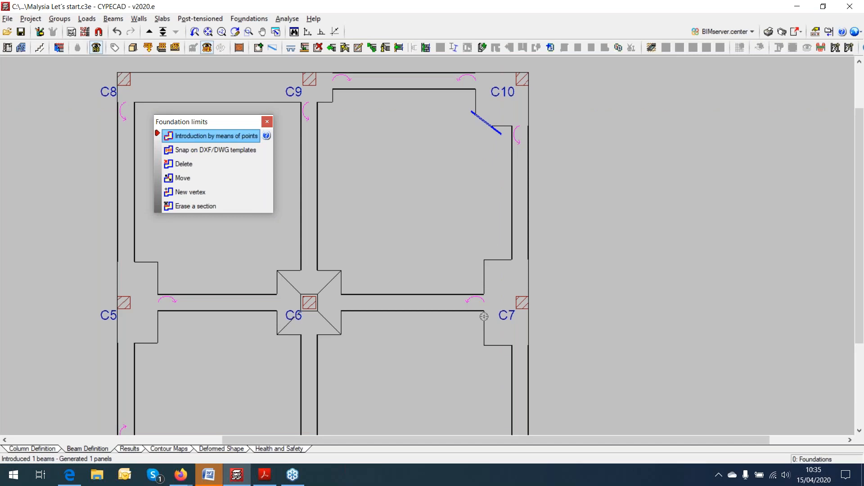
# With orthogonal mode on, introduce an L-shaped polygonal footing limit by points across the upper inner corner of the C7 footing, and finish the limits tool.
pyautogui.scroll(1, 484, 316)
pyautogui.scroll(1, 484, 316)
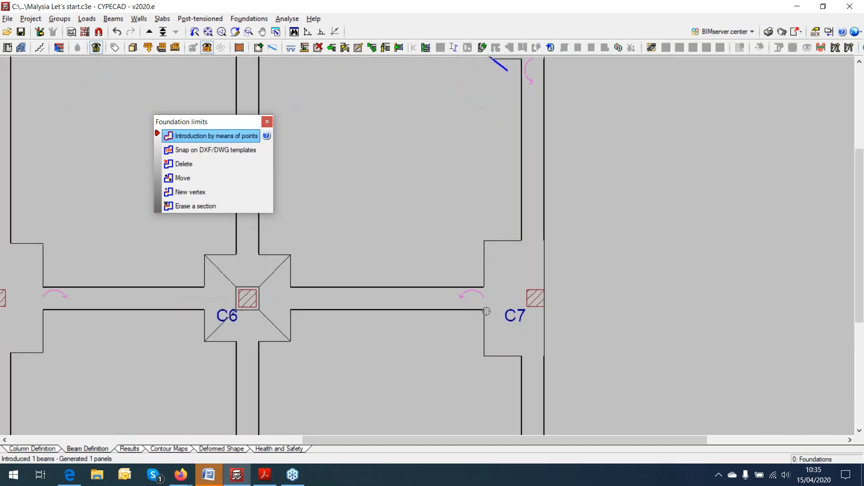
pyautogui.scroll(1, 486, 311)
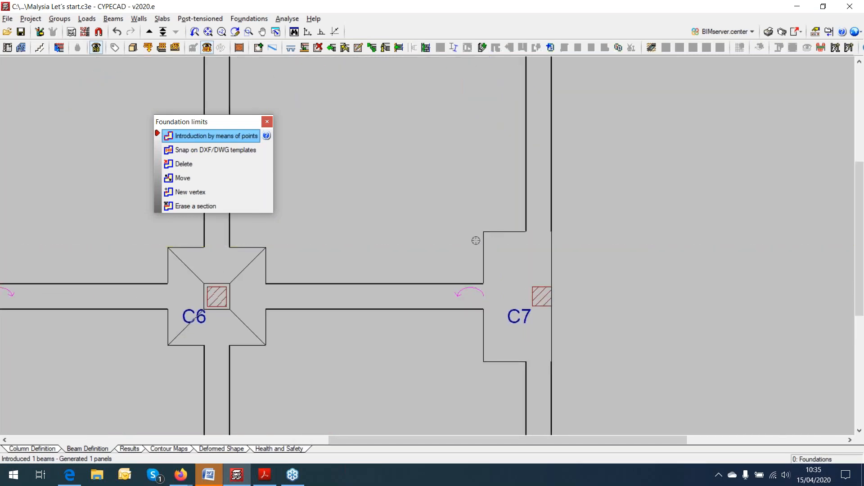
pyautogui.click(321, 32)
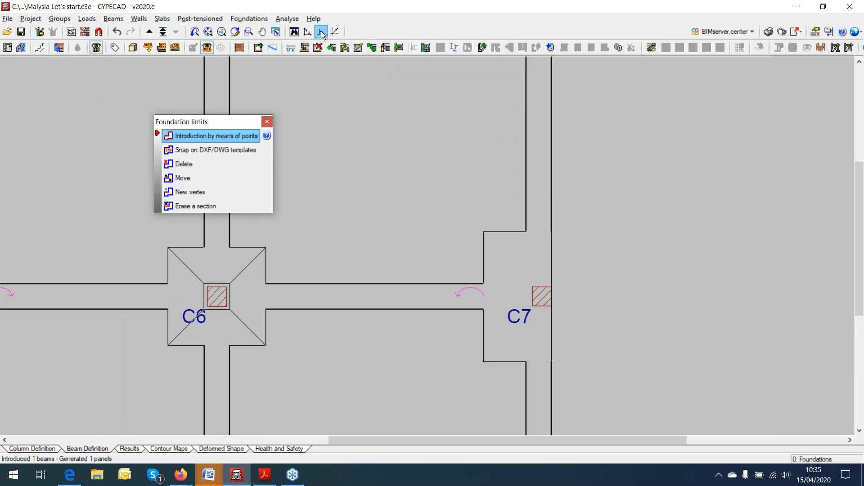
pyautogui.click(497, 243)
pyautogui.click(500, 212)
pyautogui.rightClick(452, 212)
pyautogui.scroll(-2, 454, 179)
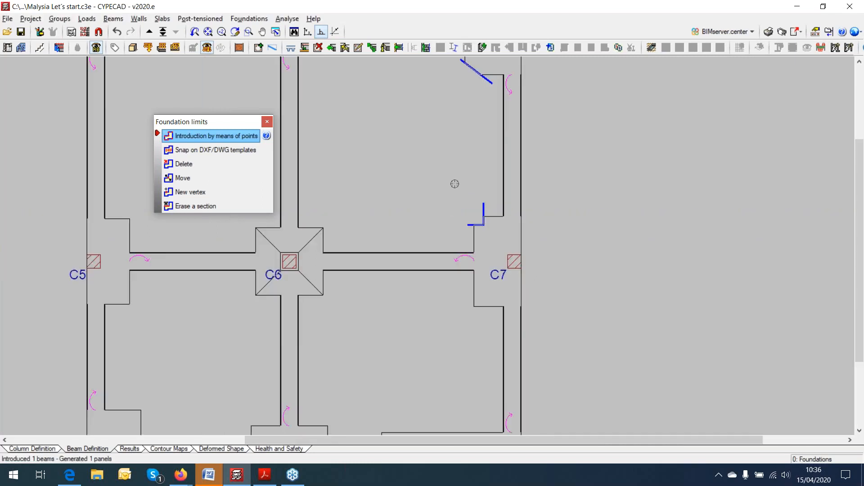
pyautogui.moveTo(455, 183); pyautogui.dragTo(457, 236, button='middle')
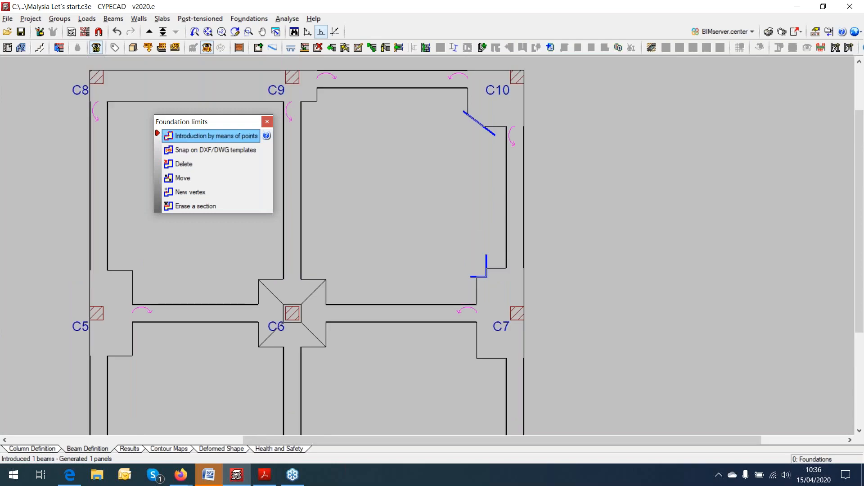
pyautogui.click(266, 122)
# Open the C10 footing for editing through the foundation elements tools and examine its cut corner and reinforcement in 3D.
pyautogui.click(249, 18)
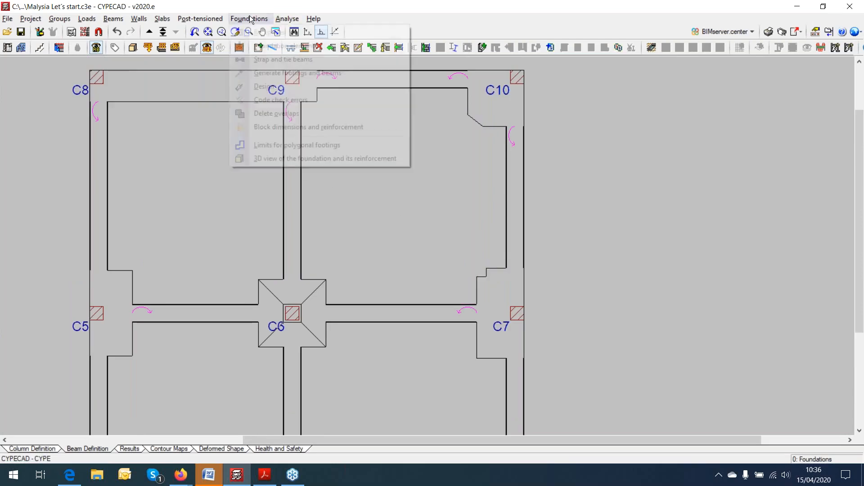
pyautogui.click(268, 46)
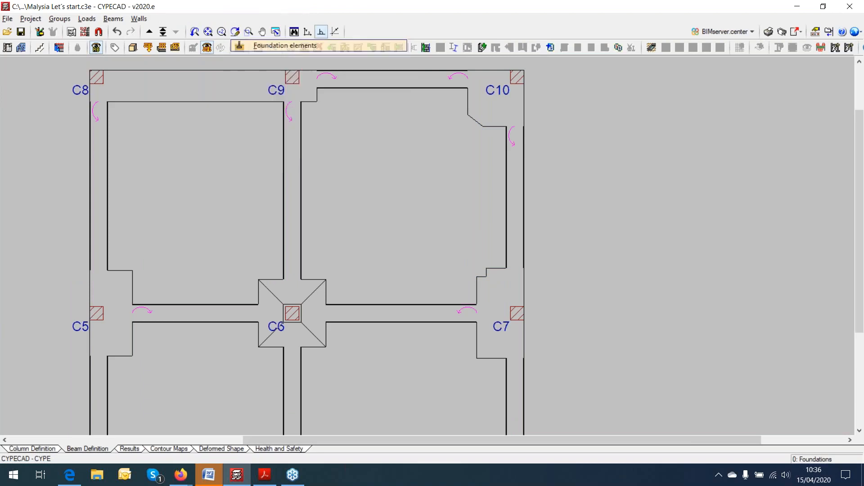
pyautogui.click(482, 112)
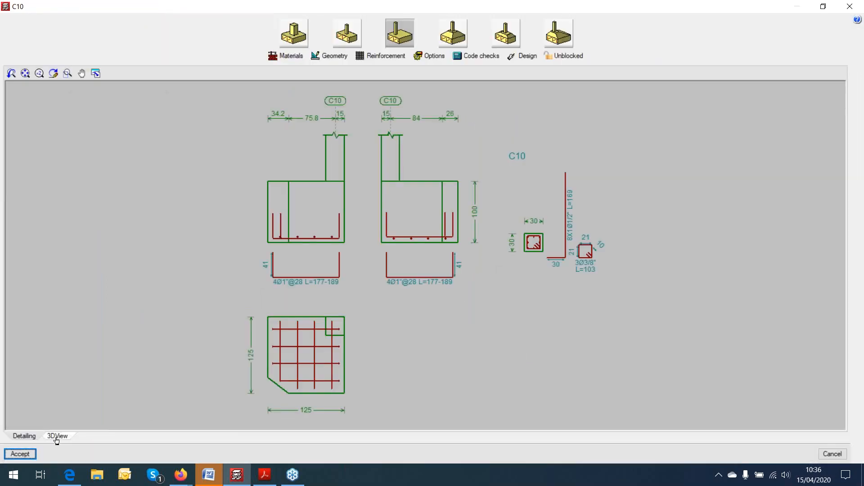
pyautogui.click(67, 437)
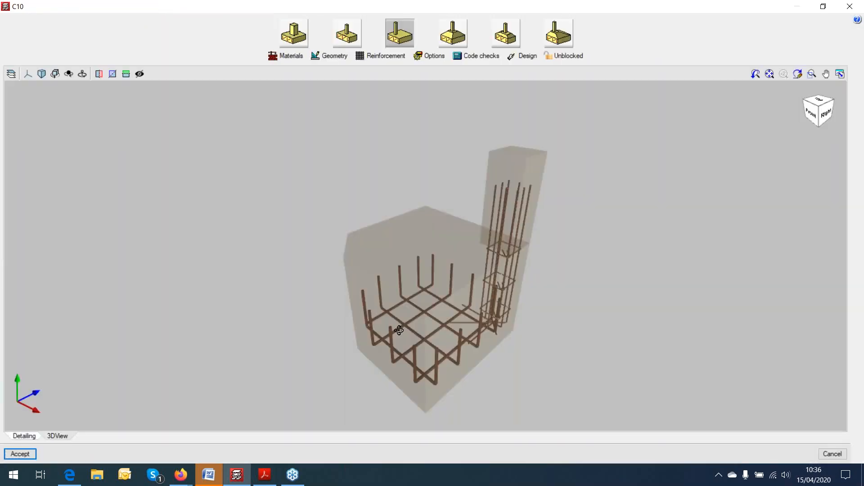
pyautogui.moveTo(399, 330)
pyautogui.mouseDown(button='middle')
pyautogui.moveTo(471, 330)
pyautogui.moveTo(546, 303)
pyautogui.moveTo(553, 318)
pyautogui.moveTo(660, 320)
pyautogui.moveTo(620, 345)
pyautogui.moveTo(568, 333)
pyautogui.mouseUp(button='middle')
# Try a complete design of the C10 footing, declining the complete checks report, inspect the result in 3D, and close without accepting.
pyautogui.click(528, 57)
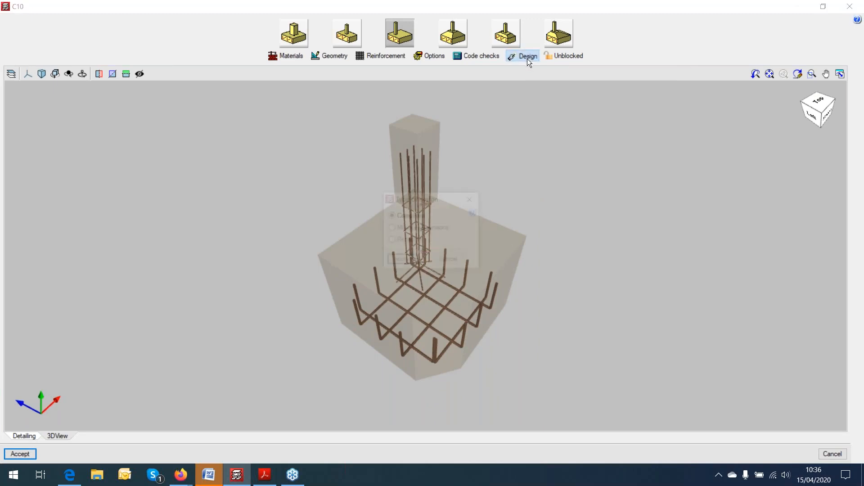
pyautogui.click(402, 261)
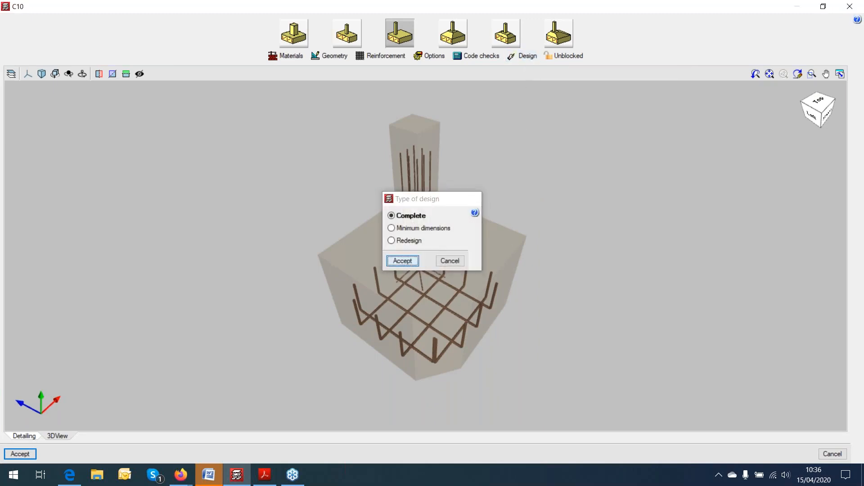
pyautogui.click(428, 263)
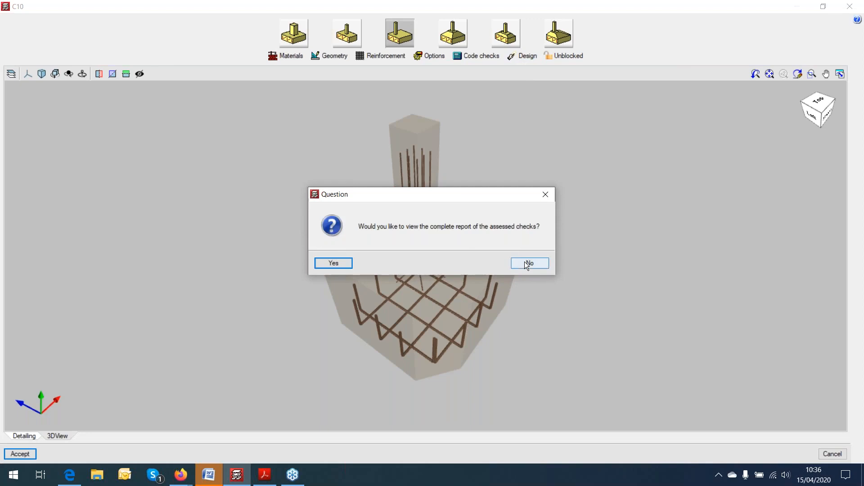
pyautogui.click(529, 263)
pyautogui.moveTo(531, 274)
pyautogui.mouseDown(button='middle')
pyautogui.moveTo(585, 206)
pyautogui.moveTo(567, 250)
pyautogui.moveTo(456, 332)
pyautogui.mouseUp(button='middle')
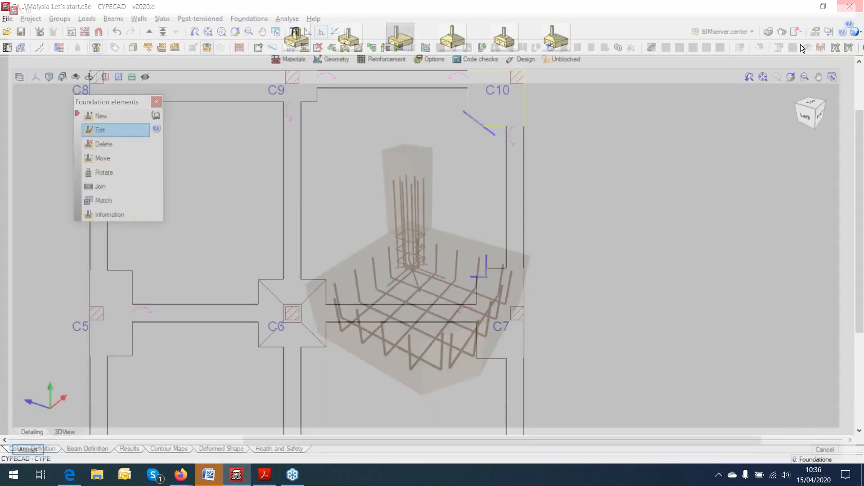
# Open the C7 footing for editing and examine its notched corner and reinforcement in 3D.
pyautogui.click(492, 303)
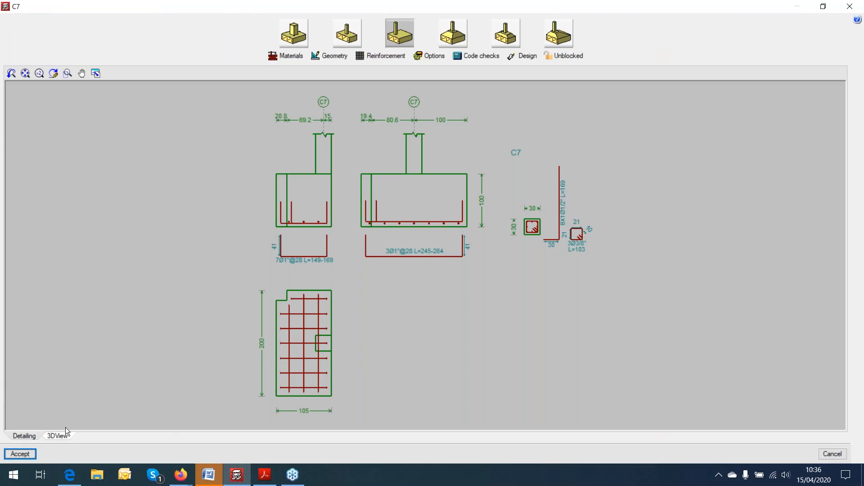
pyautogui.click(61, 436)
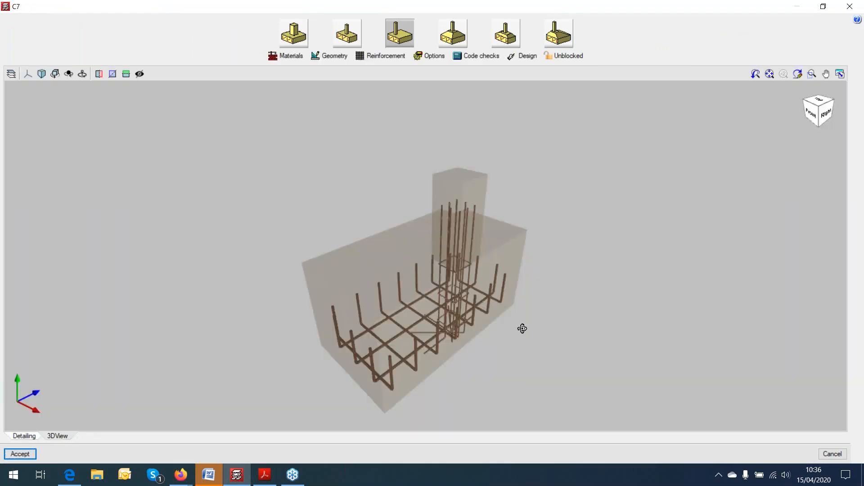
pyautogui.moveTo(522, 329); pyautogui.dragTo(630, 338, button='middle')
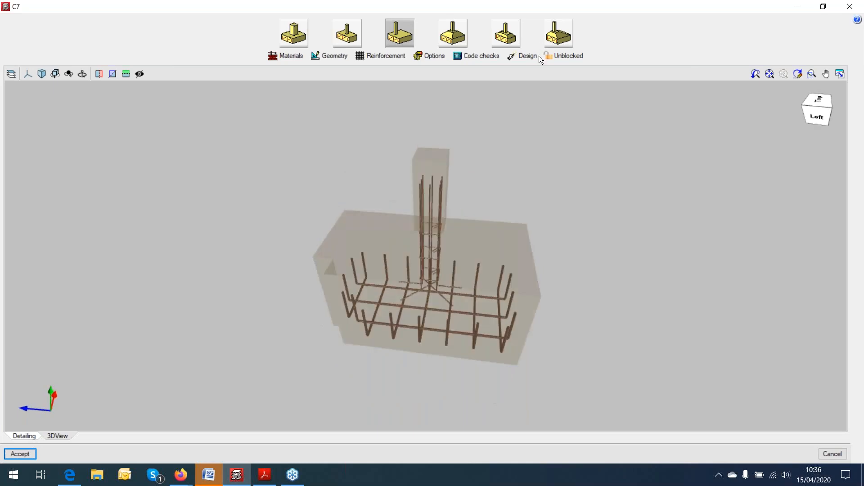
# Run a complete design of the C7 footing, declining the checks report, accept the footing, and leave the foundation elements tools.
pyautogui.click(526, 56)
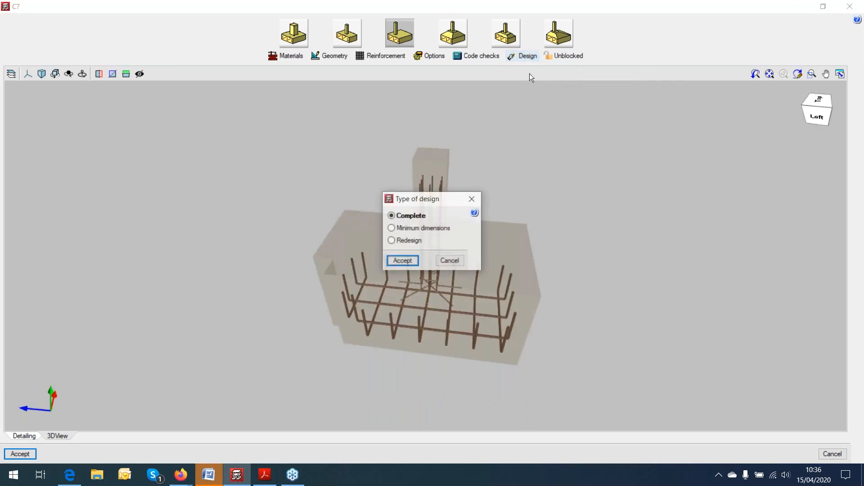
pyautogui.click(416, 261)
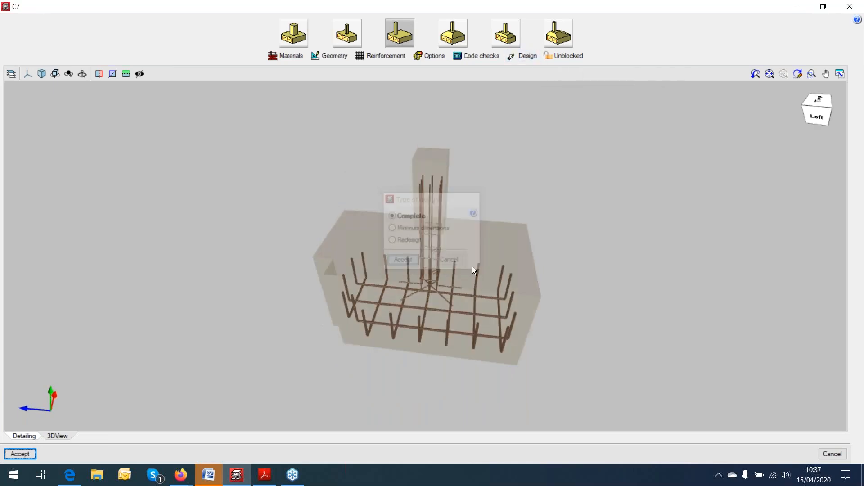
pyautogui.click(439, 264)
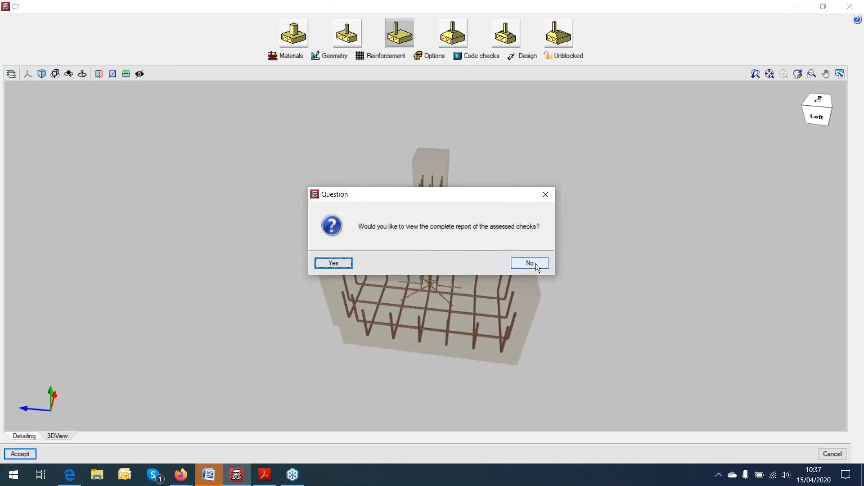
pyautogui.click(536, 264)
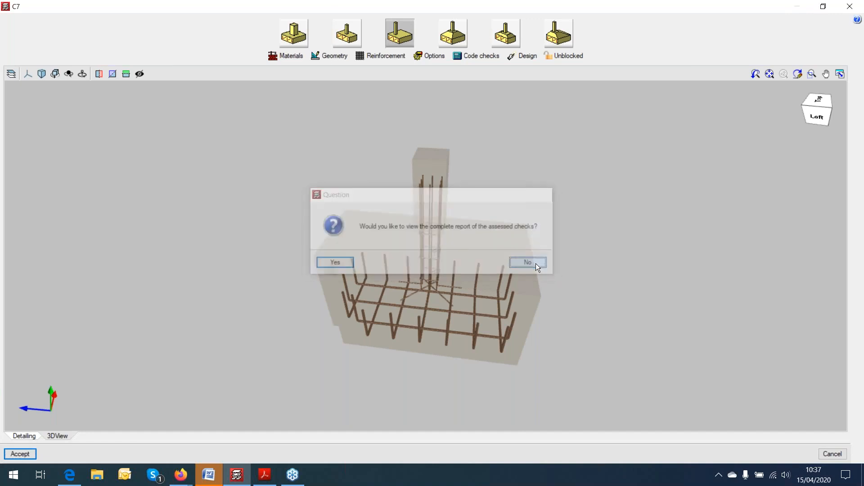
pyautogui.moveTo(527, 311)
pyautogui.mouseDown()
pyautogui.moveTo(504, 312)
pyautogui.moveTo(462, 289)
pyautogui.mouseUp()
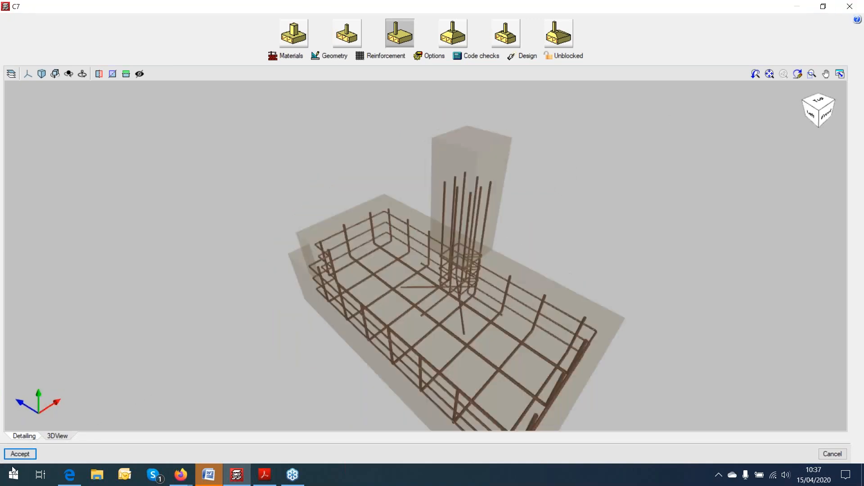
pyautogui.click(20, 454)
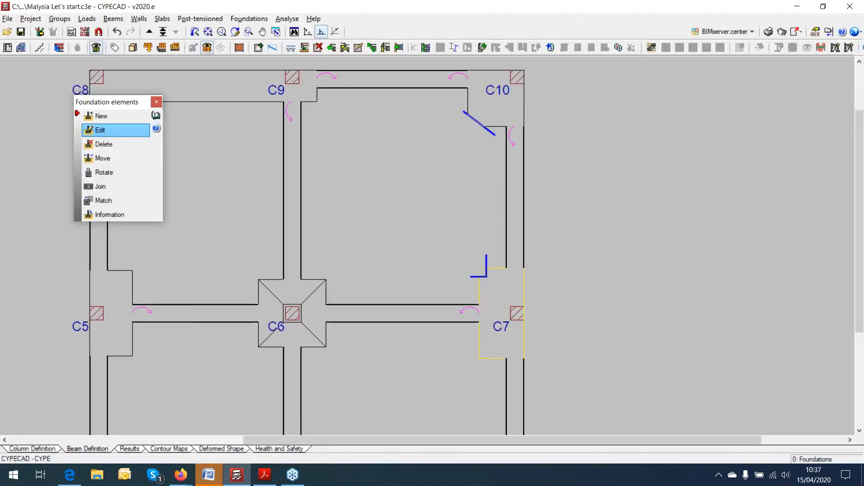
pyautogui.scroll(-1, 403, 255)
pyautogui.moveTo(403, 255); pyautogui.dragTo(437, 280, button='middle')
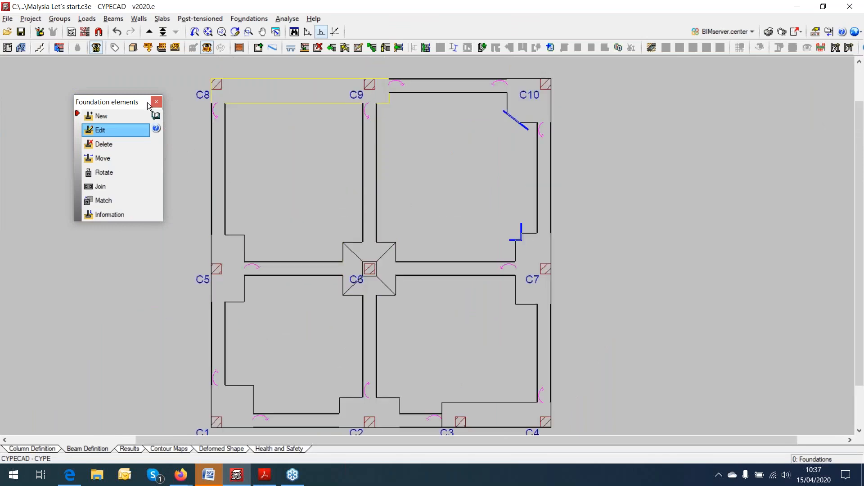
pyautogui.click(156, 102)
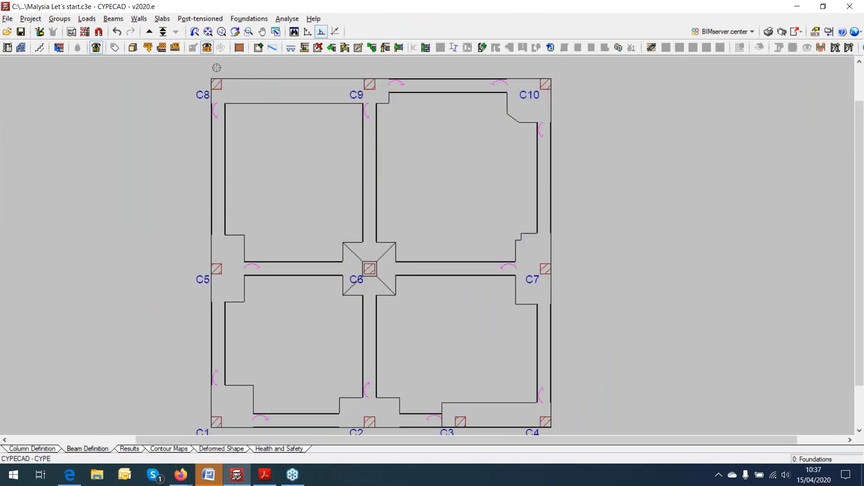
# Place a new single-column foundation element at column C6 as a square mass concrete footing.
pyautogui.click(250, 19)
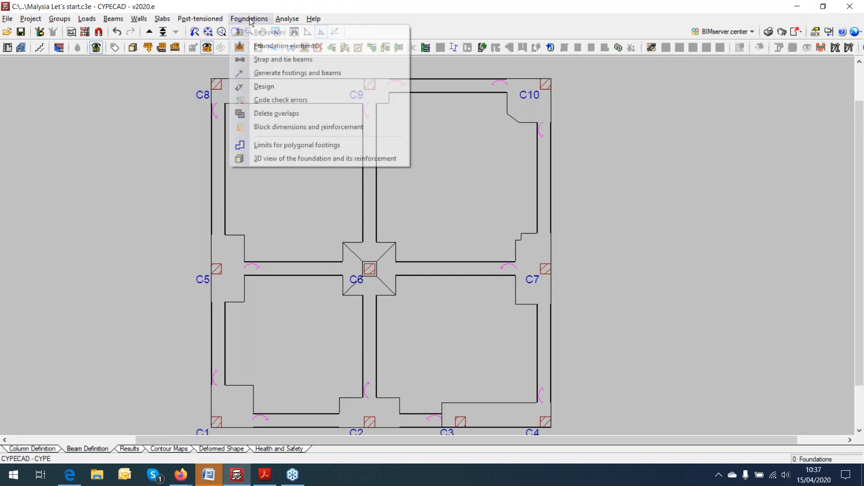
pyautogui.click(274, 45)
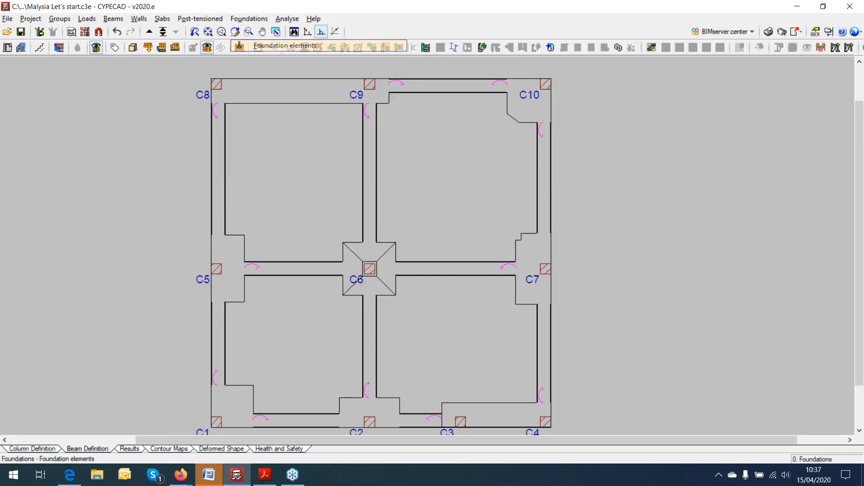
pyautogui.click(103, 116)
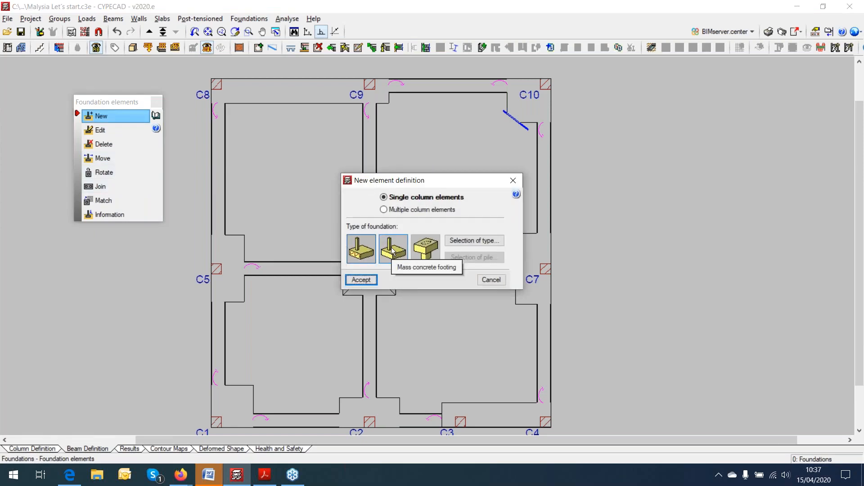
pyautogui.click(468, 241)
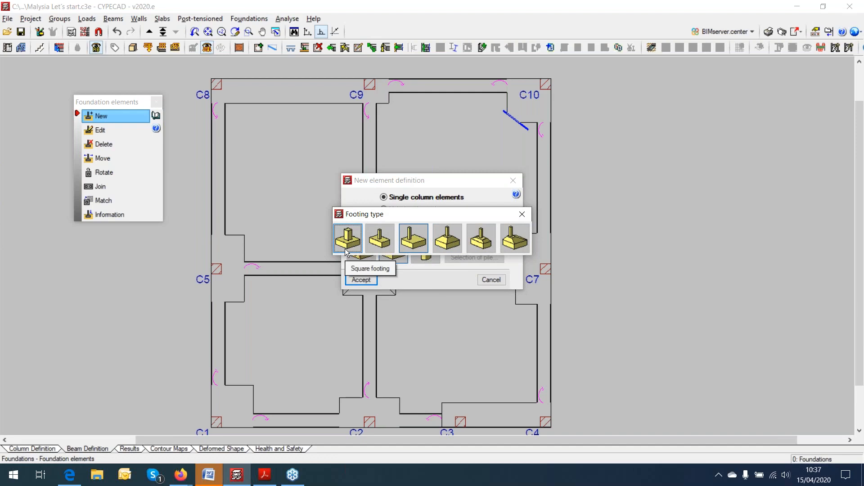
pyautogui.click(354, 246)
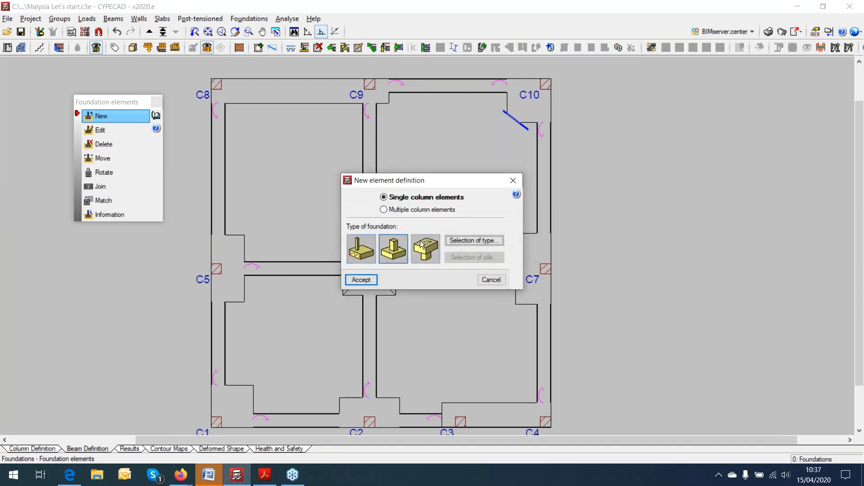
pyautogui.click(361, 283)
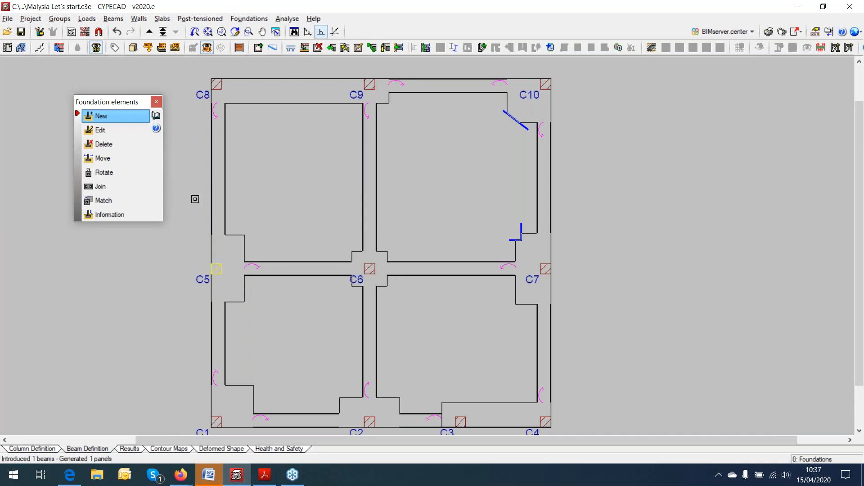
# Open the C6 mass concrete footing for editing and review its materials and geometry settings without changing them.
pyautogui.click(108, 132)
pyautogui.click(379, 271)
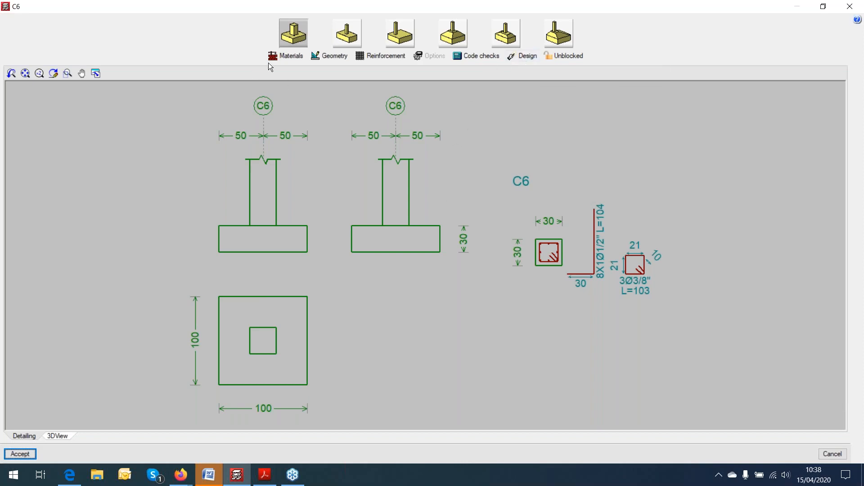
pyautogui.click(290, 57)
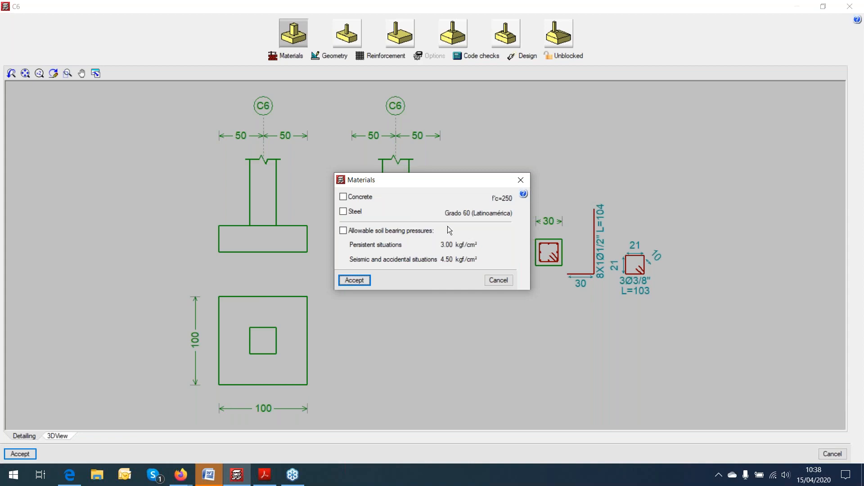
pyautogui.click(521, 180)
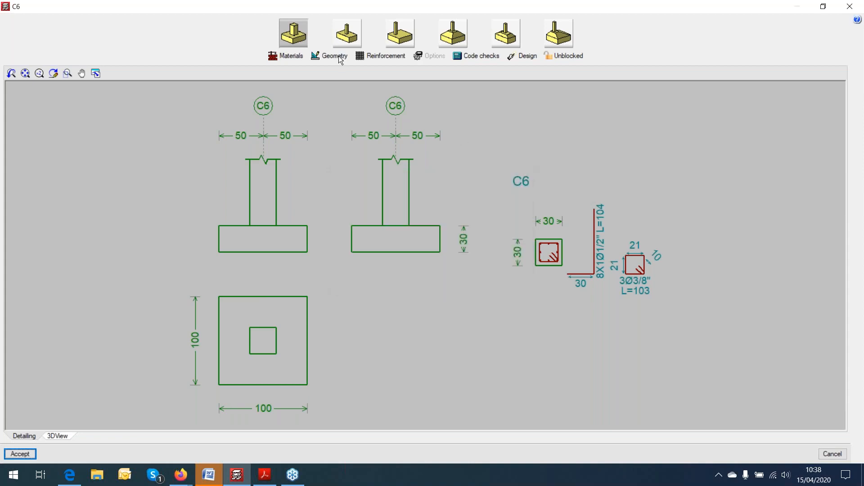
pyautogui.click(341, 55)
pyautogui.click(469, 203)
# Open the C6 footing's reinforcement settings, try the With reinf. option, and leave it switched off.
pyautogui.click(392, 56)
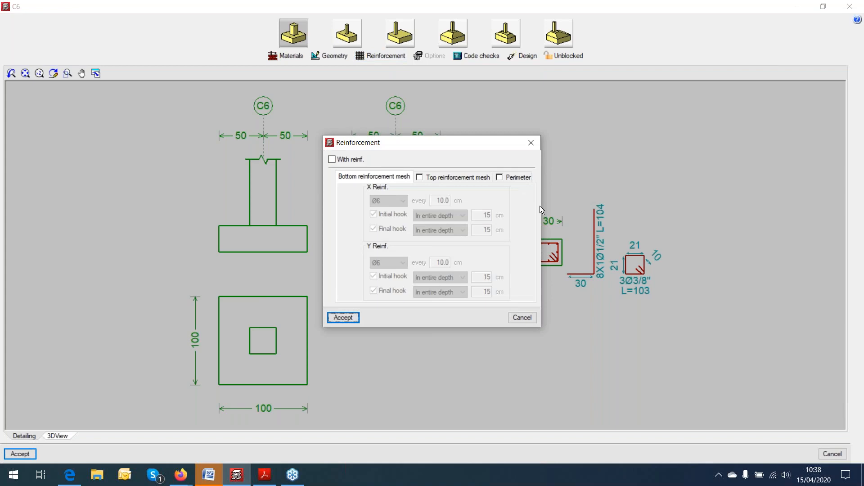
pyautogui.click(332, 159)
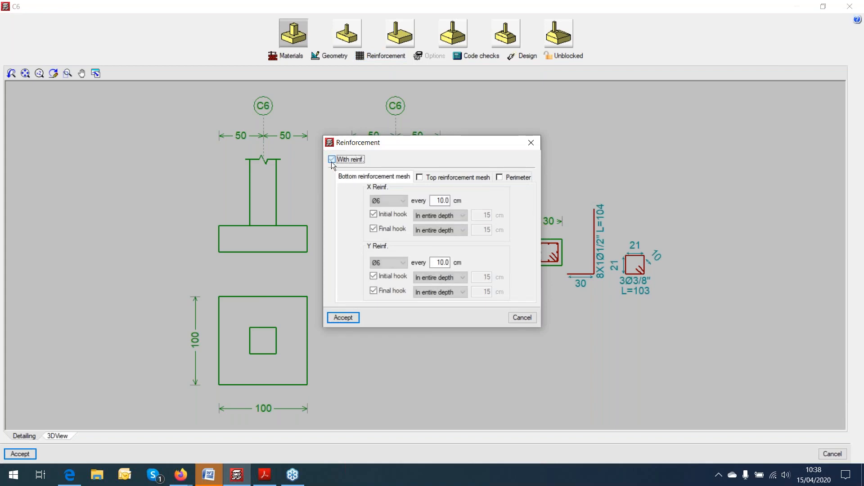
pyautogui.click(332, 160)
pyautogui.click(333, 161)
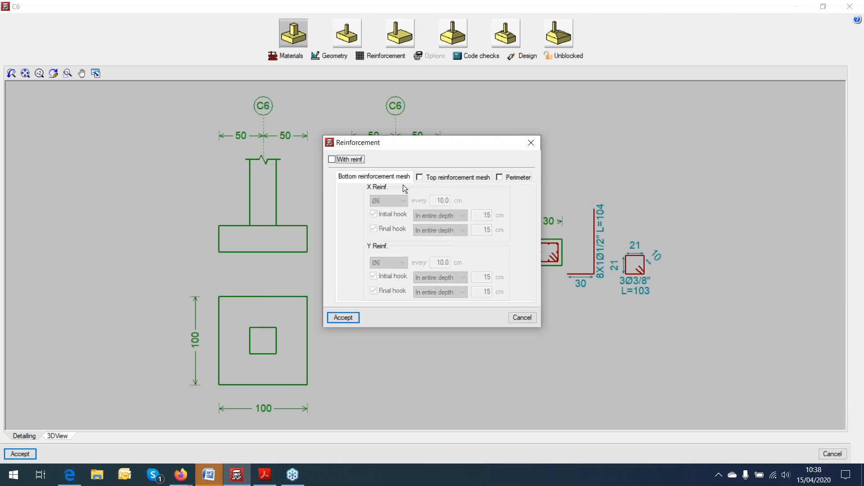
# Leave the reinforcement settings unchanged, then run the code checks on footing C6 and review the complete report.
pyautogui.click(526, 319)
pyautogui.click(525, 317)
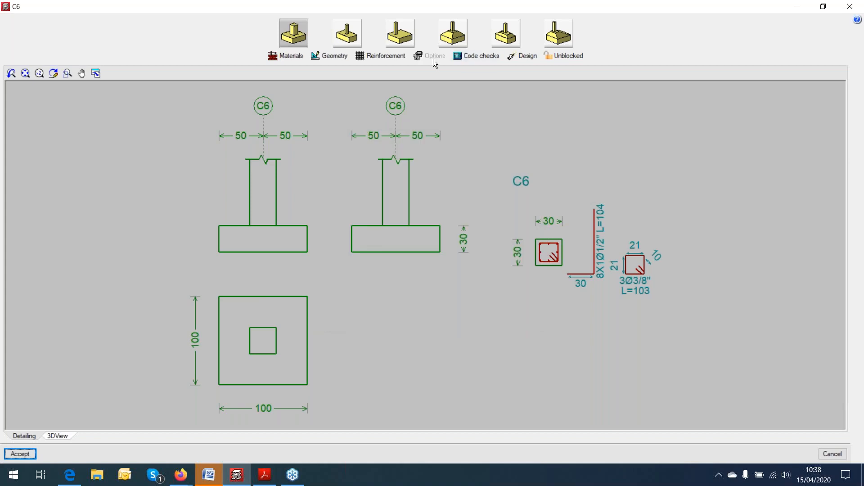
pyautogui.click(485, 56)
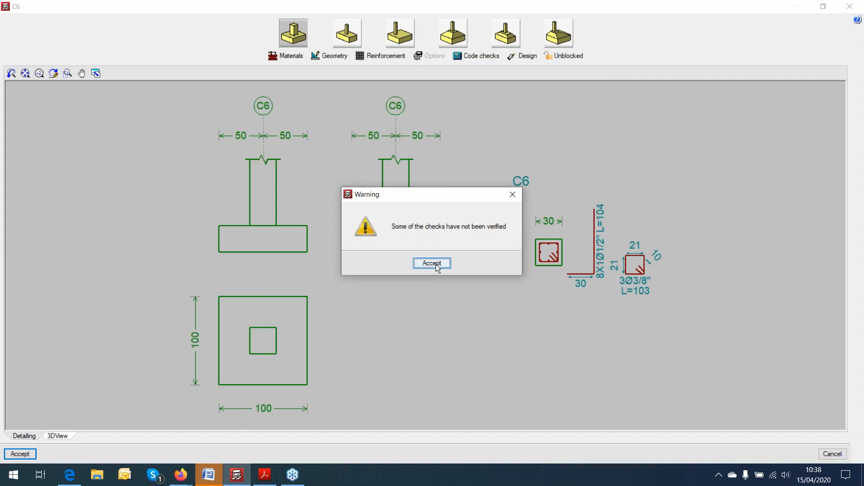
pyautogui.click(437, 266)
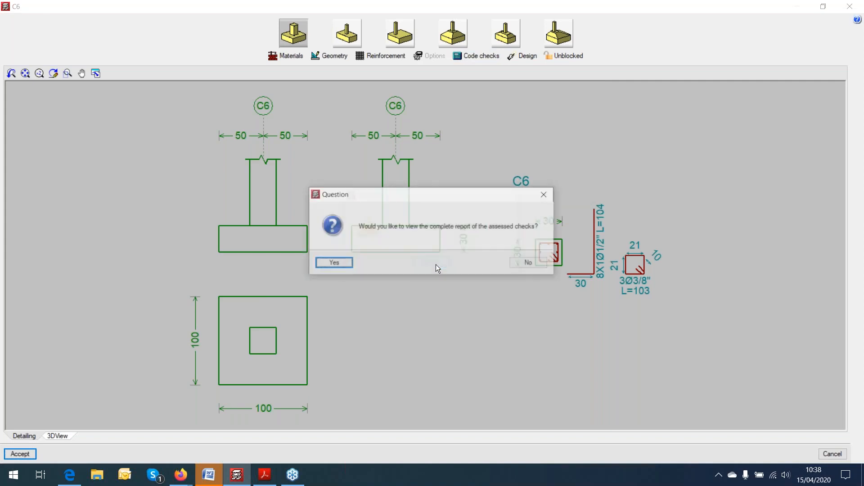
pyautogui.click(347, 264)
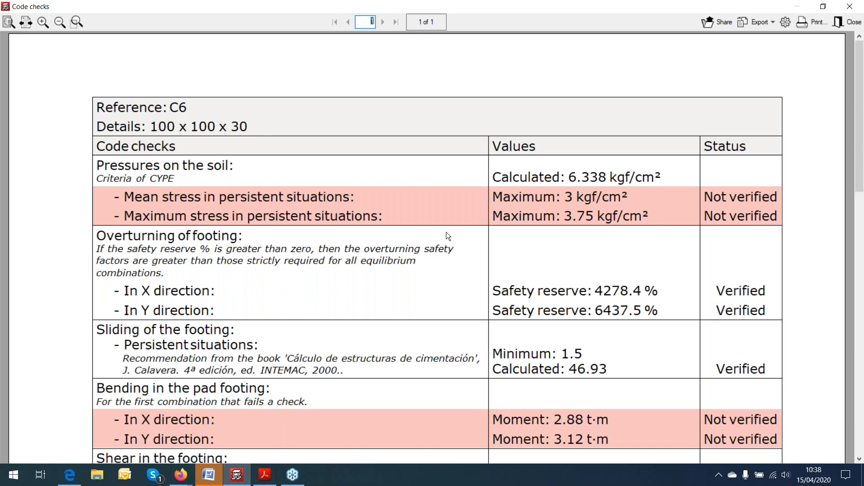
pyautogui.scroll(-4, 446, 231)
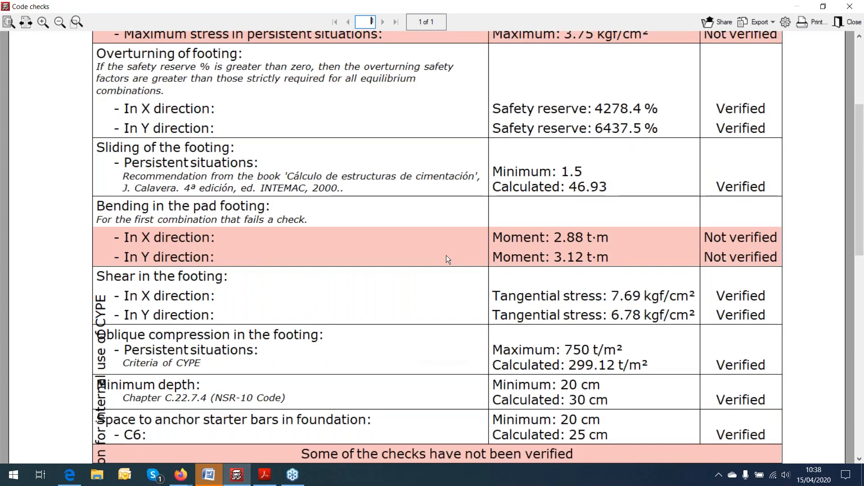
pyautogui.scroll(-3, 447, 255)
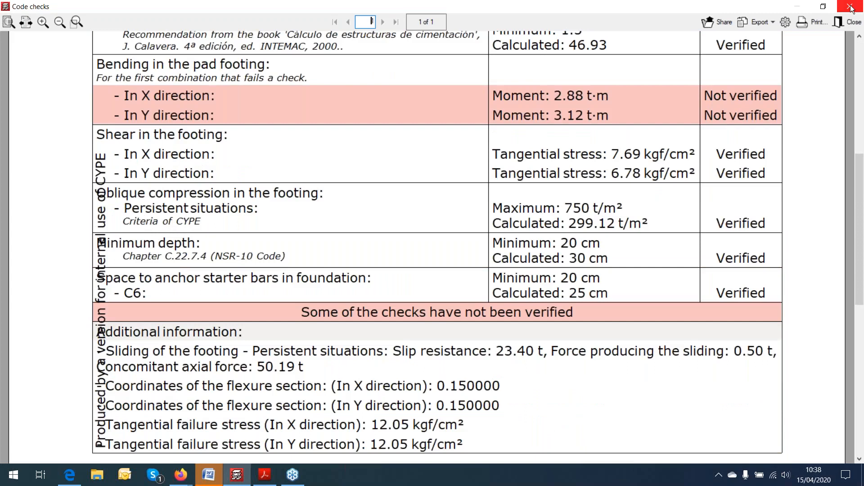
pyautogui.click(851, 8)
# Run the automatic design for footing C6 and decline the complete check report.
pyautogui.click(410, 262)
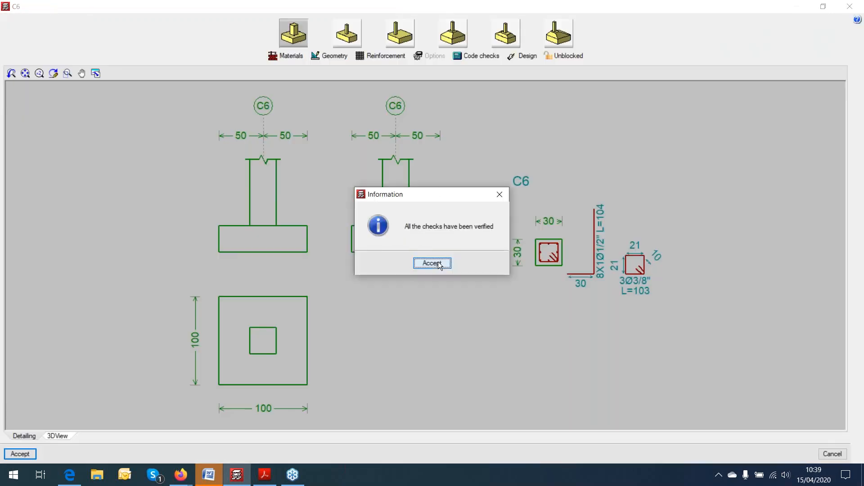
pyautogui.click(440, 266)
pyautogui.click(525, 263)
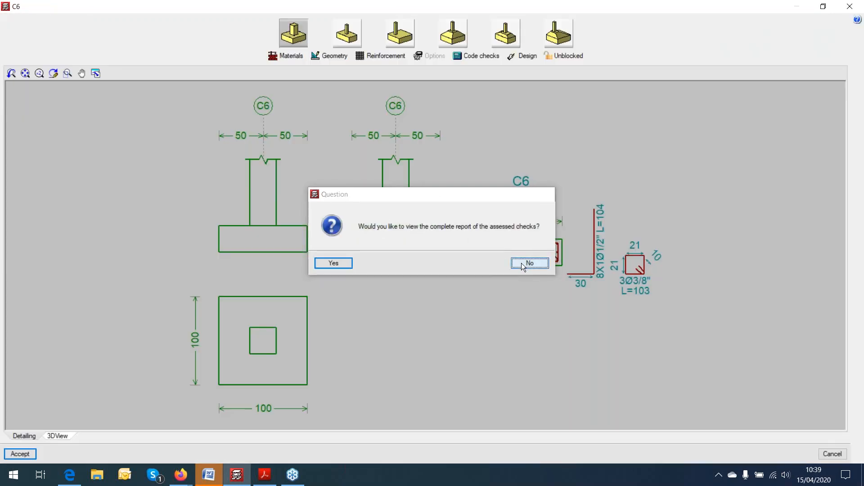
# Rerun the code checks on the redesigned C6 footing and examine the complete report through its additional information.
pyautogui.click(477, 55)
pyautogui.click(430, 262)
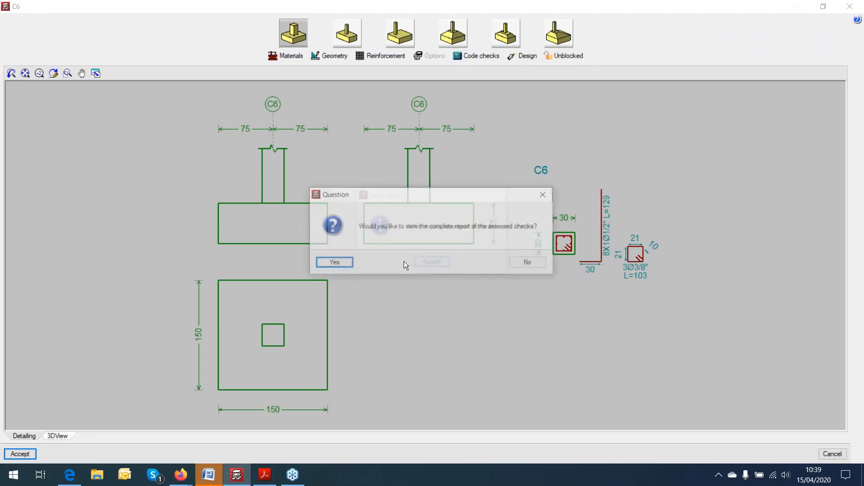
pyautogui.click(334, 263)
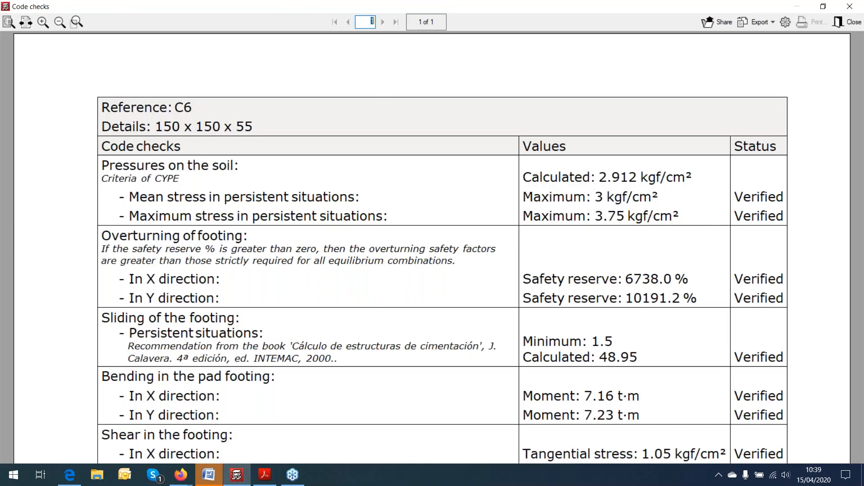
pyautogui.scroll(-5, 408, 261)
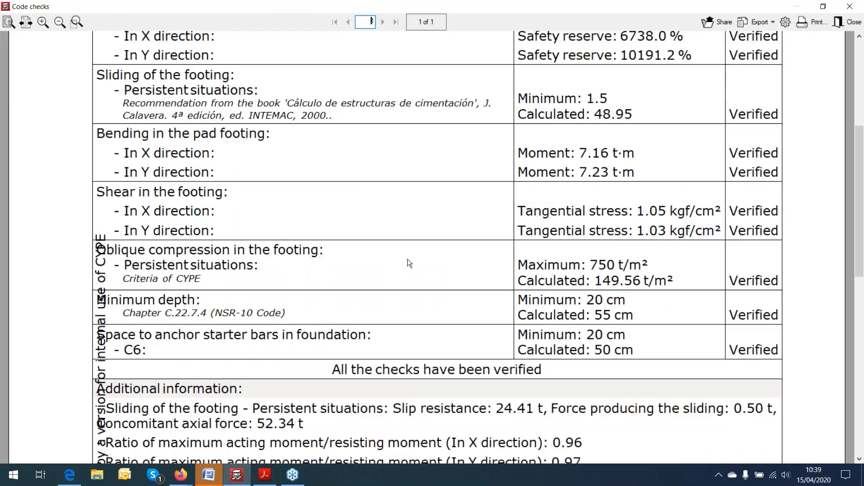
pyautogui.scroll(-3, 407, 259)
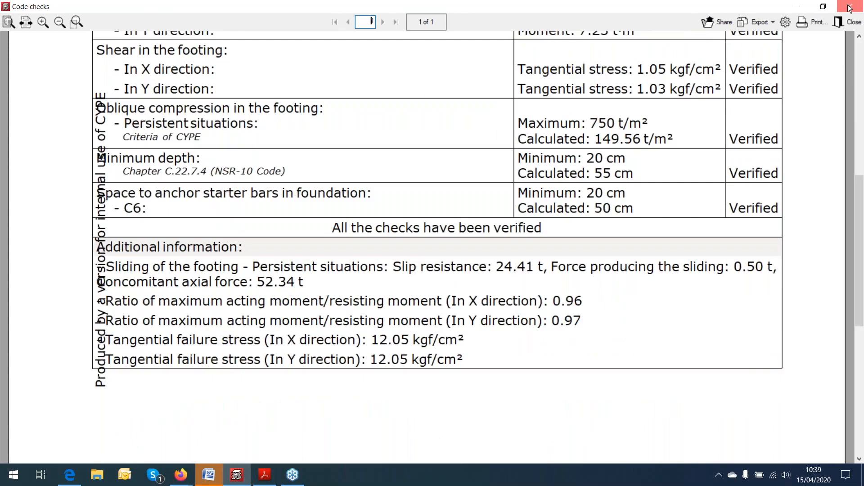
pyautogui.click(851, 5)
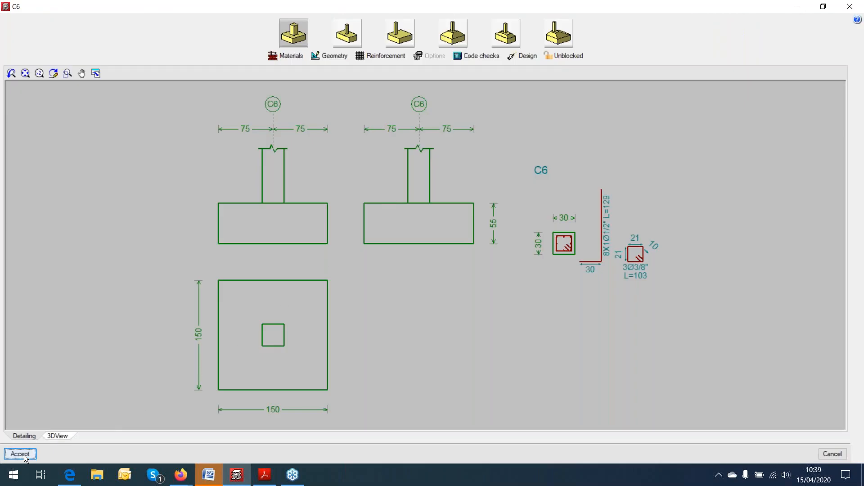
# Inspect the C6 footing and its column starter bars in 3D, then accept the footing.
pyautogui.click(55, 436)
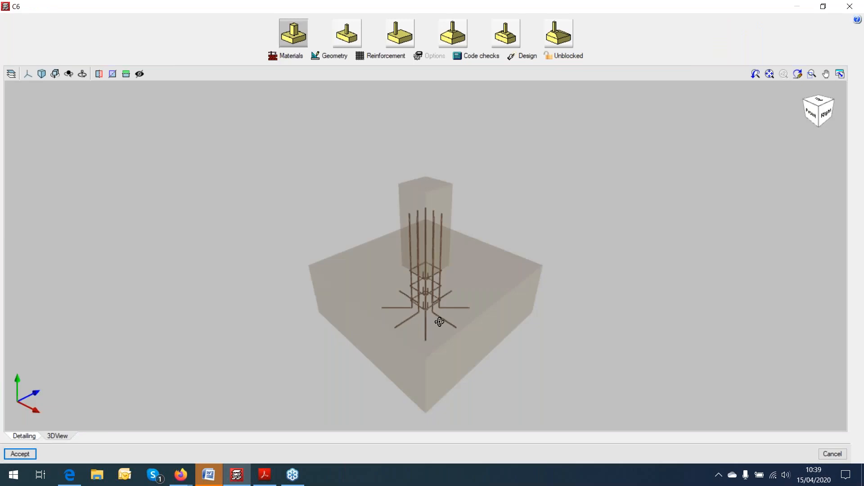
pyautogui.moveTo(444, 322)
pyautogui.mouseDown(button='middle')
pyautogui.moveTo(550, 279)
pyautogui.moveTo(531, 330)
pyautogui.mouseUp(button='middle')
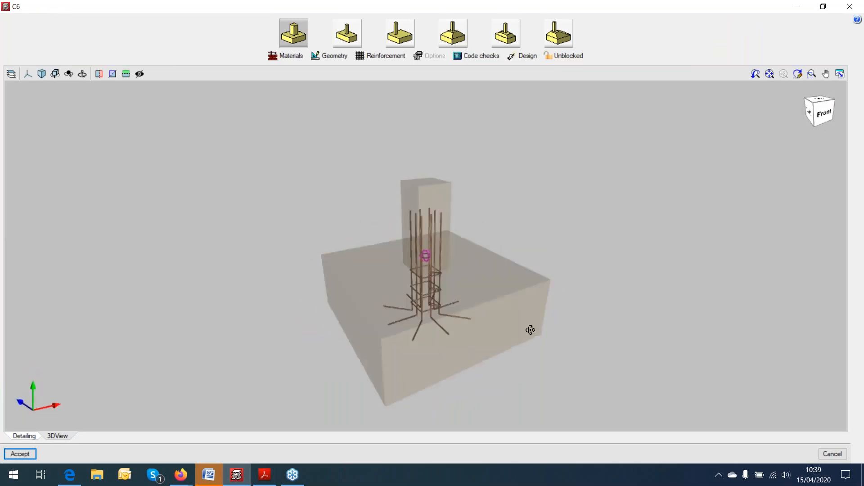
pyautogui.click(21, 454)
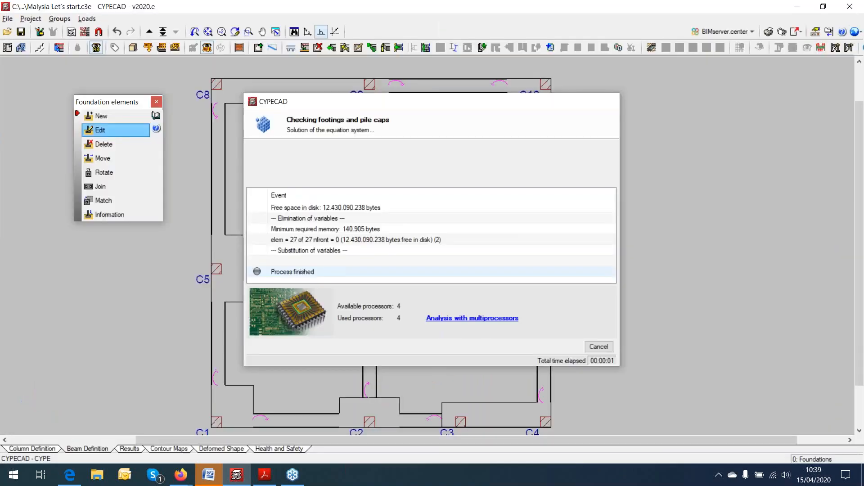
# Define a new single-column foundation element as a pile cap with three piles.
pyautogui.click(124, 114)
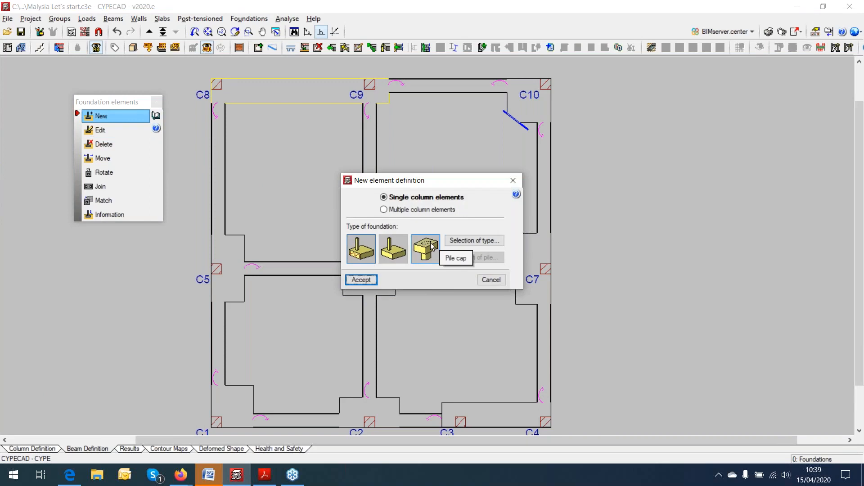
pyautogui.click(425, 249)
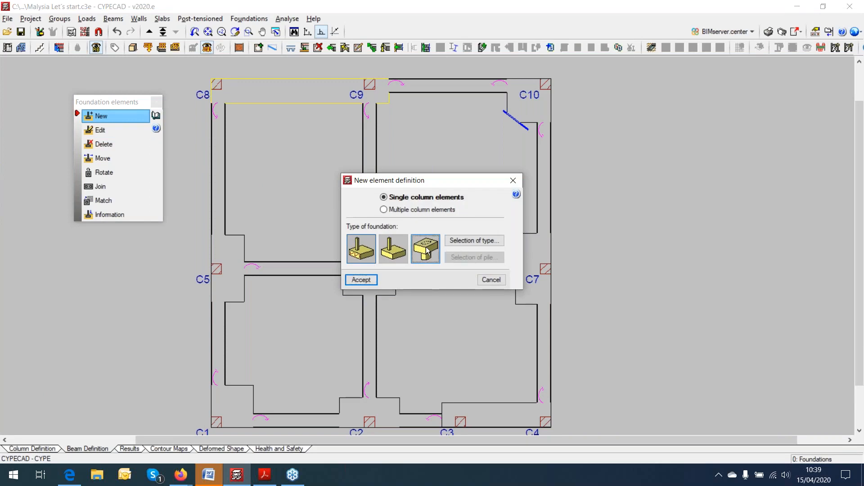
pyautogui.click(463, 242)
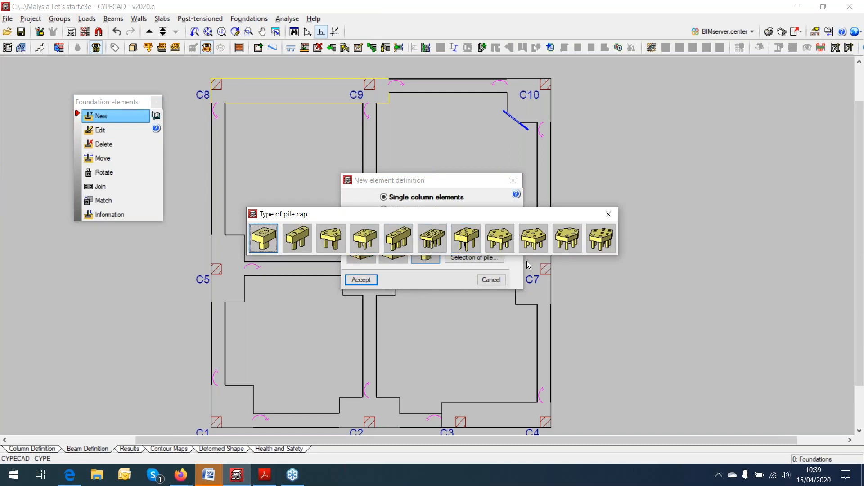
pyautogui.click(335, 242)
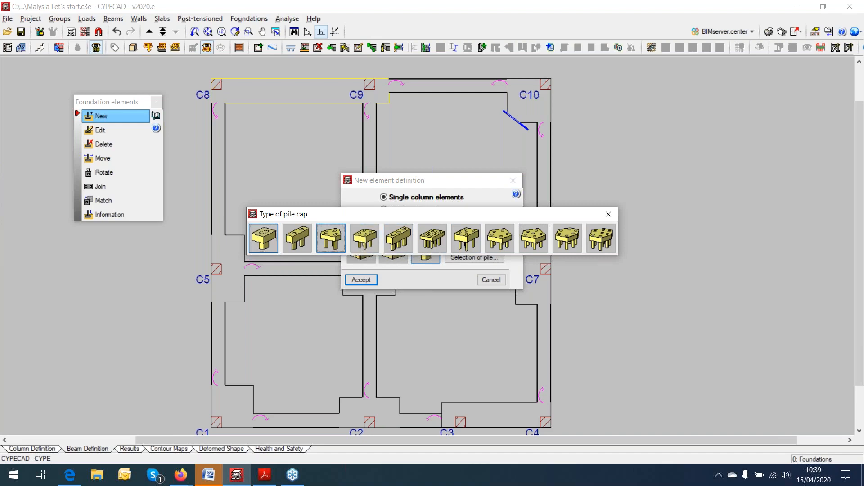
# Review the pile definition for case 2, including its diameter and circular pile symbols, and keep its settings.
pyautogui.click(466, 258)
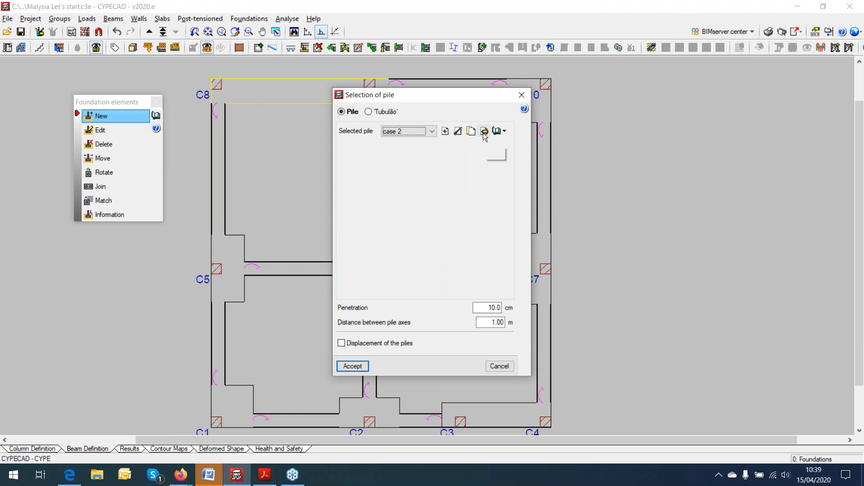
pyautogui.click(484, 132)
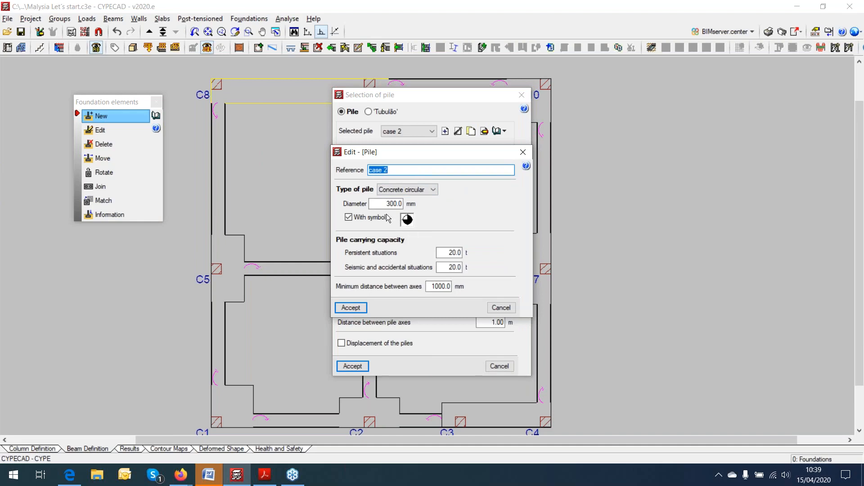
pyautogui.moveTo(385, 204); pyautogui.dragTo(472, 208)
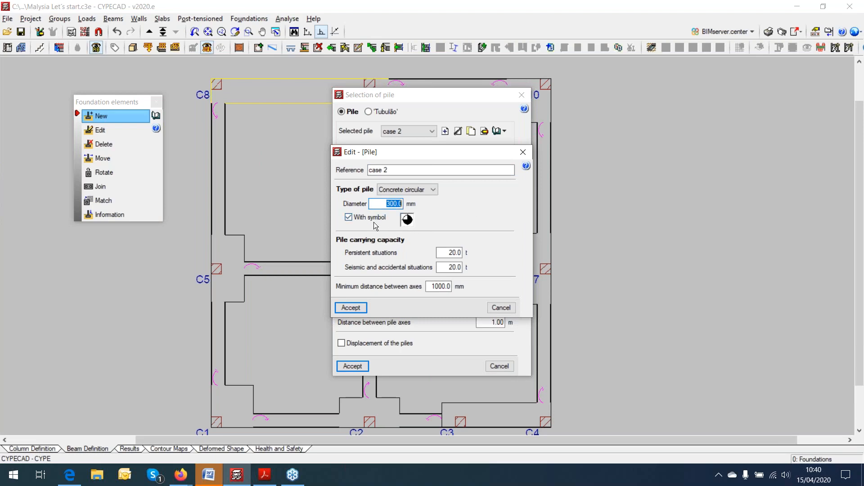
pyautogui.click(410, 220)
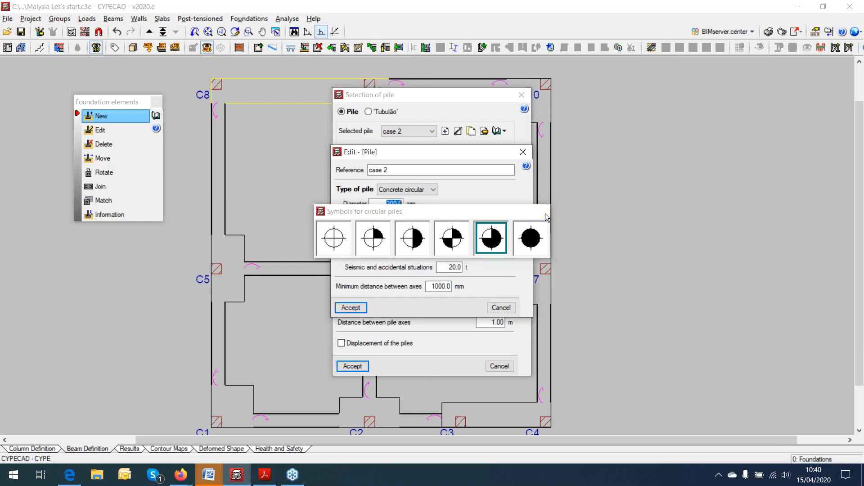
pyautogui.click(546, 215)
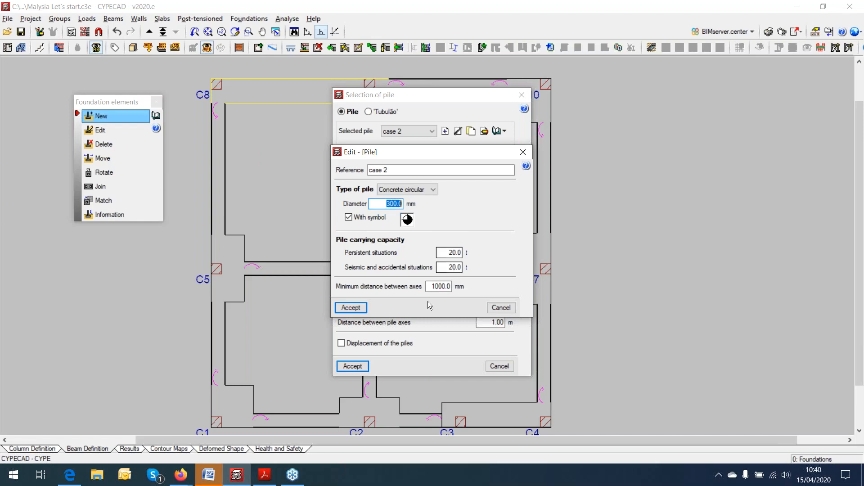
pyautogui.click(360, 309)
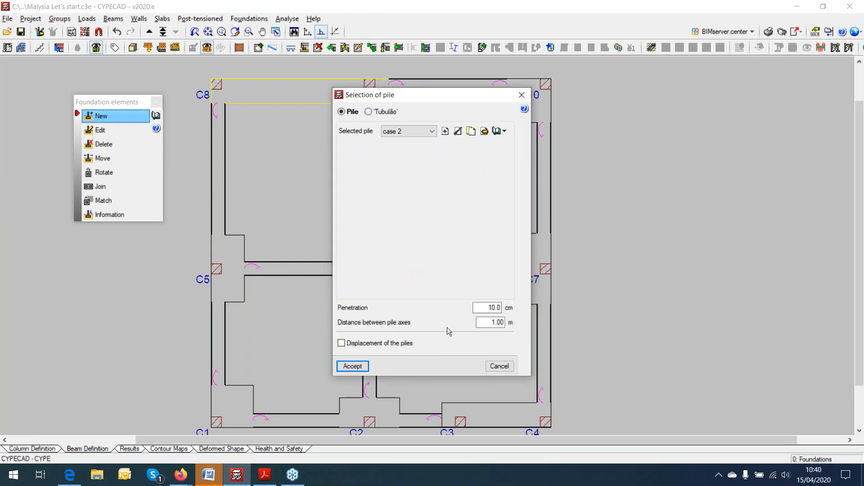
# Apply pile case 2 to the three-pile cap and place the cap at column C6.
pyautogui.click(363, 367)
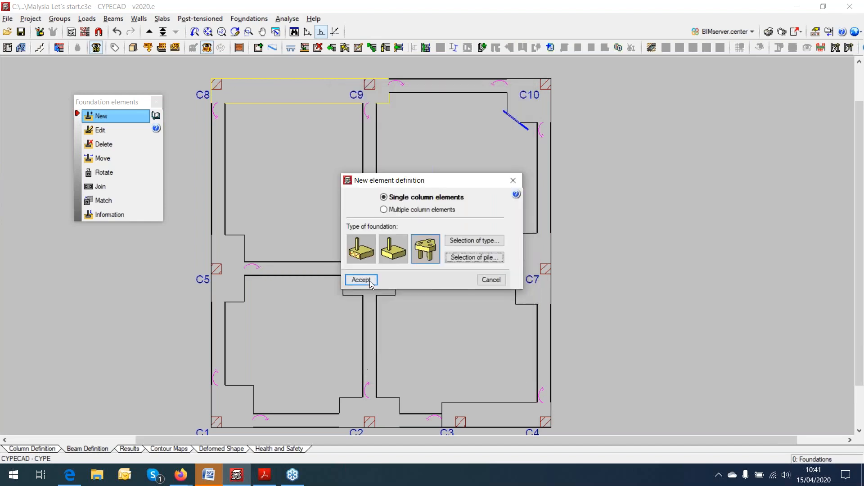
pyautogui.click(359, 288)
pyautogui.click(371, 266)
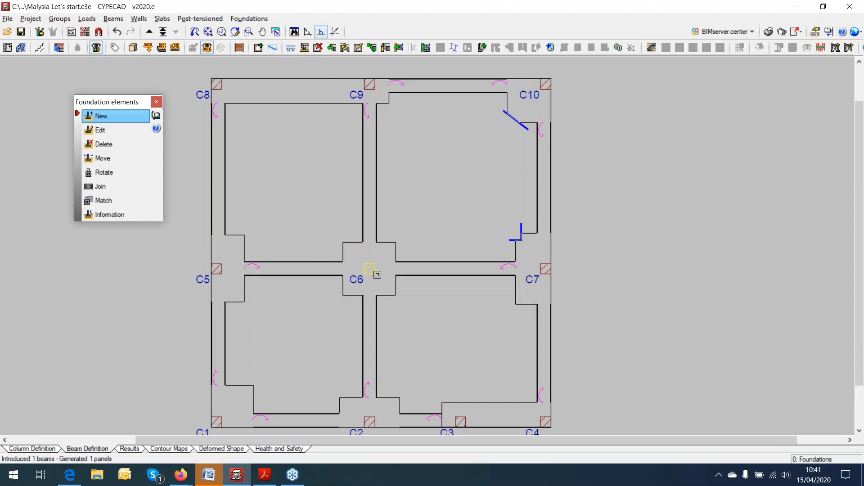
# Open the C6 pile cap for editing and inspect its piles and reinforcement in 3D.
pyautogui.click(110, 130)
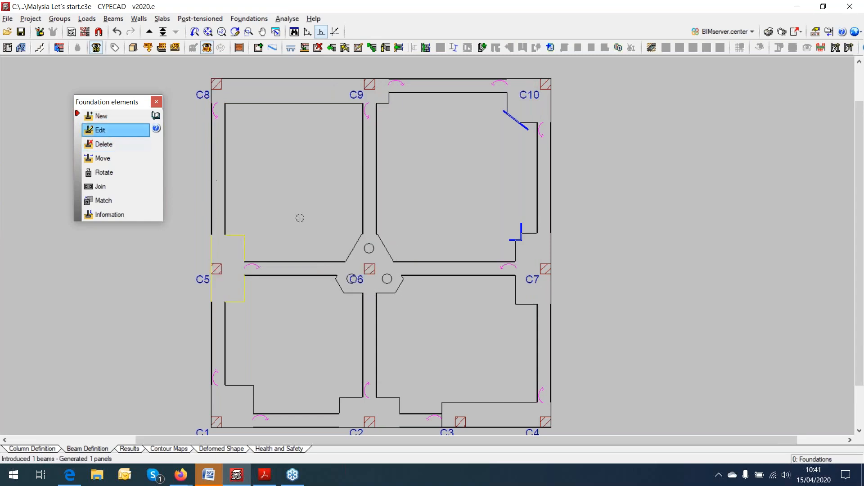
pyautogui.click(379, 257)
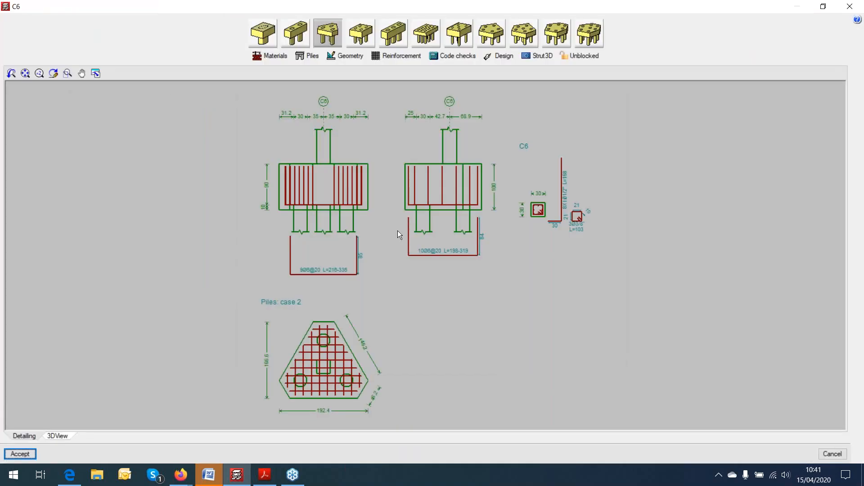
pyautogui.click(58, 436)
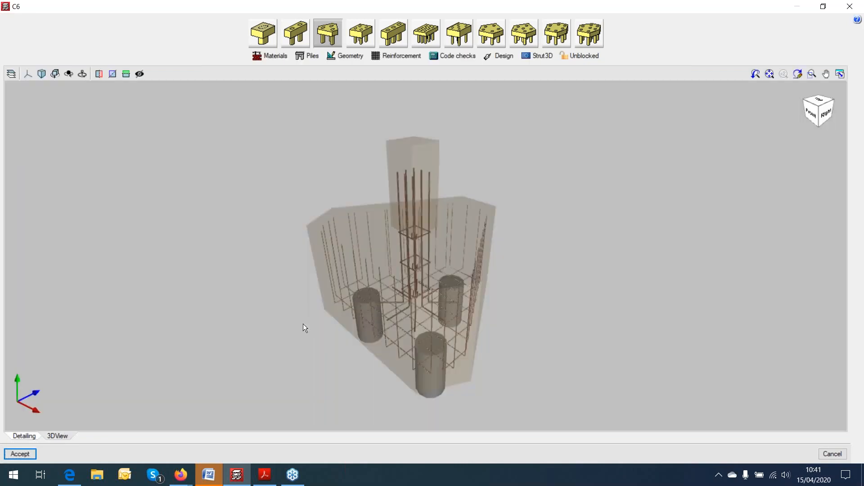
pyautogui.moveTo(303, 323)
pyautogui.mouseDown(button='middle')
pyautogui.moveTo(438, 320)
pyautogui.moveTo(496, 293)
pyautogui.moveTo(517, 304)
pyautogui.moveTo(374, 383)
pyautogui.moveTo(454, 360)
pyautogui.moveTo(451, 372)
pyautogui.moveTo(434, 380)
pyautogui.moveTo(390, 305)
pyautogui.mouseUp(button='middle')
pyautogui.scroll(-1, 466, 309)
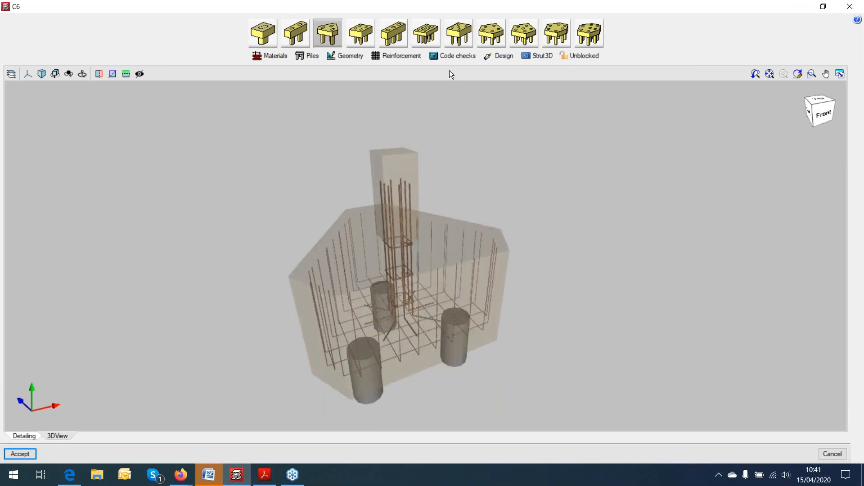
# Run the code checks on the C6 three-pile cap and open the complete report of the assessed checks.
pyautogui.click(493, 58)
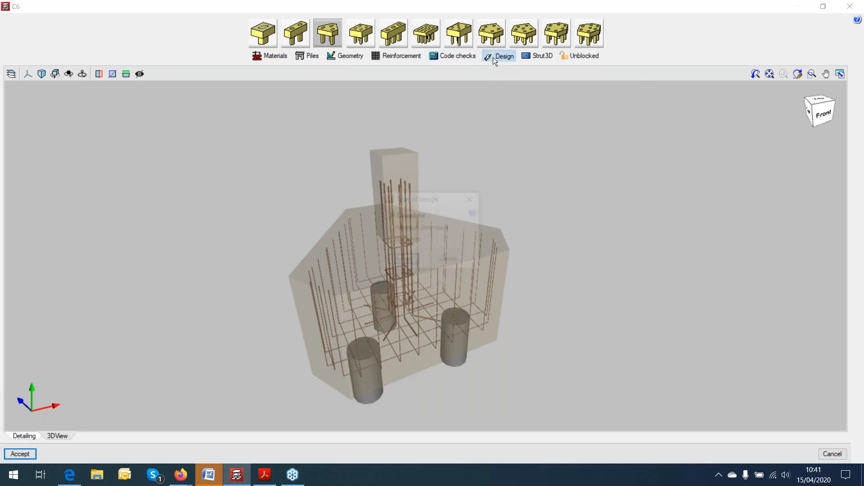
pyautogui.click(471, 201)
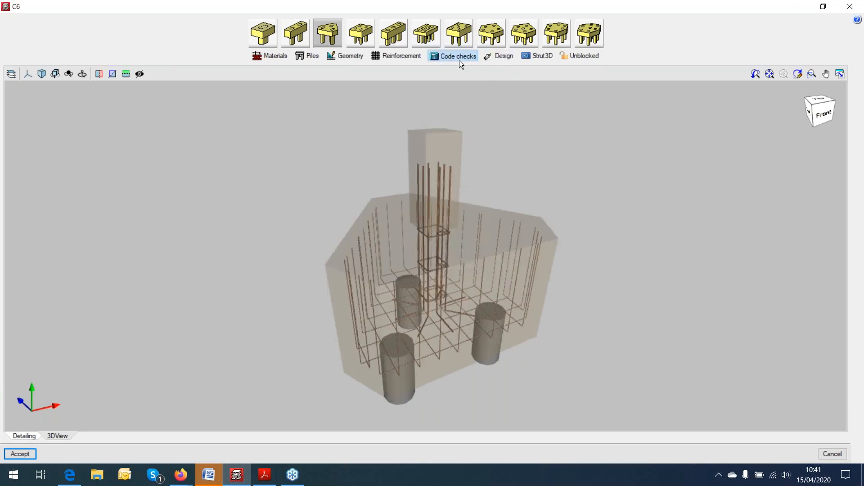
pyautogui.click(459, 60)
pyautogui.click(433, 261)
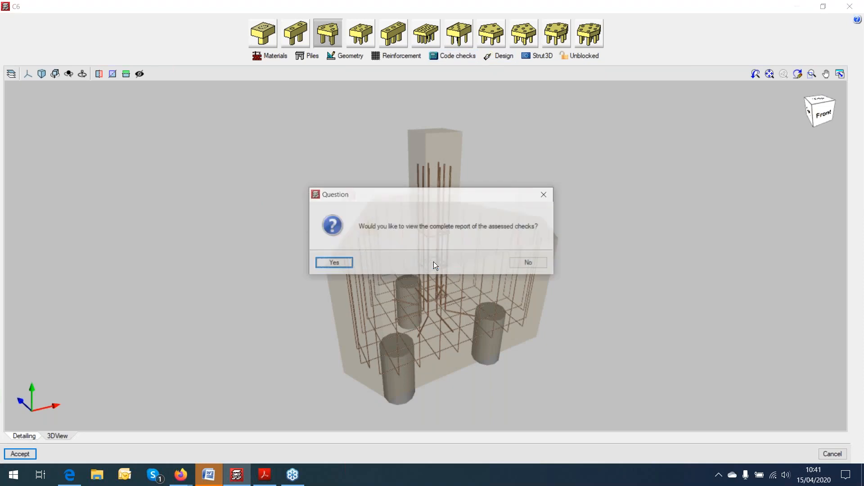
pyautogui.click(340, 264)
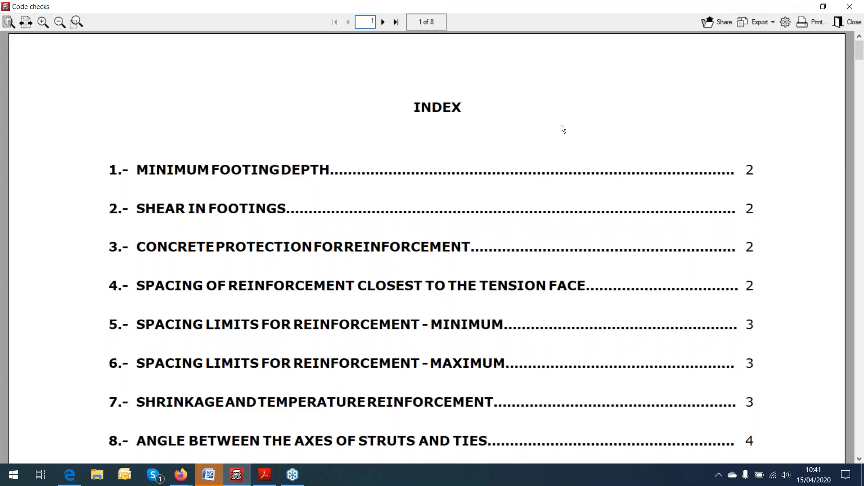
# Examine the shrinkage and temperature reinforcement check, including the reinforcement ratios for Section X-X and Section Y-Y.
pyautogui.scroll(-3, 580, 156)
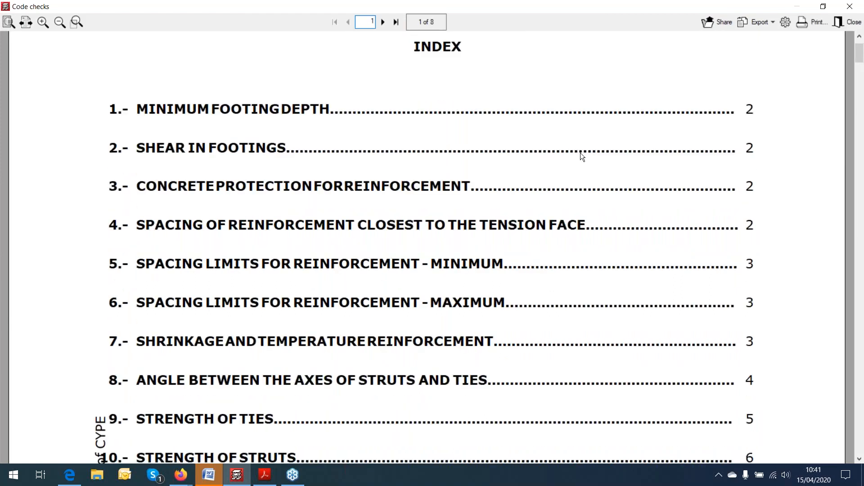
pyautogui.scroll(-11, 582, 154)
pyautogui.moveTo(861, 83); pyautogui.dragTo(861, 196)
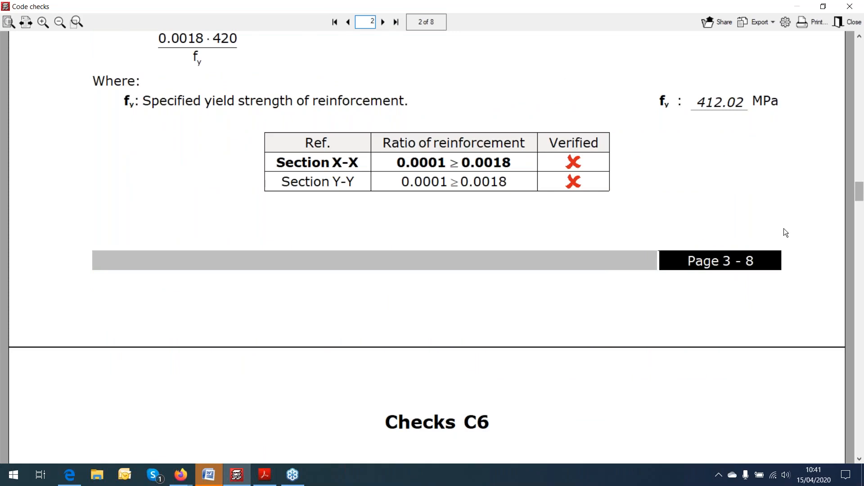
pyautogui.scroll(2, 720, 207)
pyautogui.scroll(-1, 698, 190)
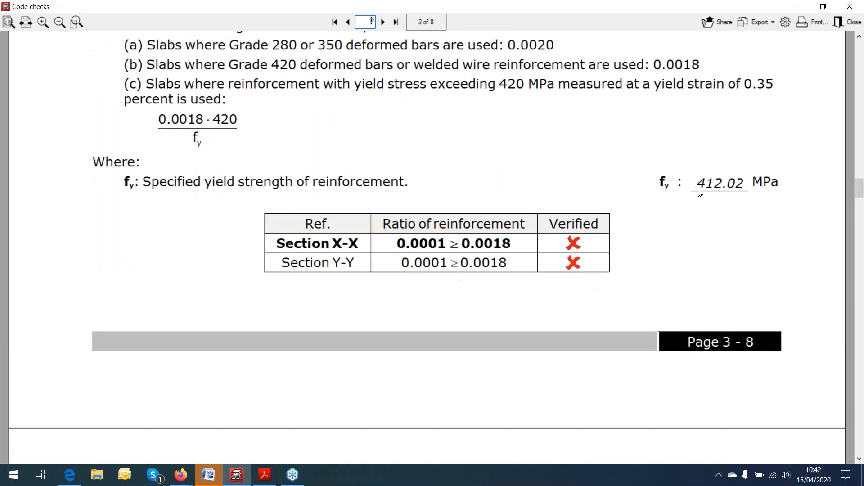
pyautogui.scroll(1, 698, 190)
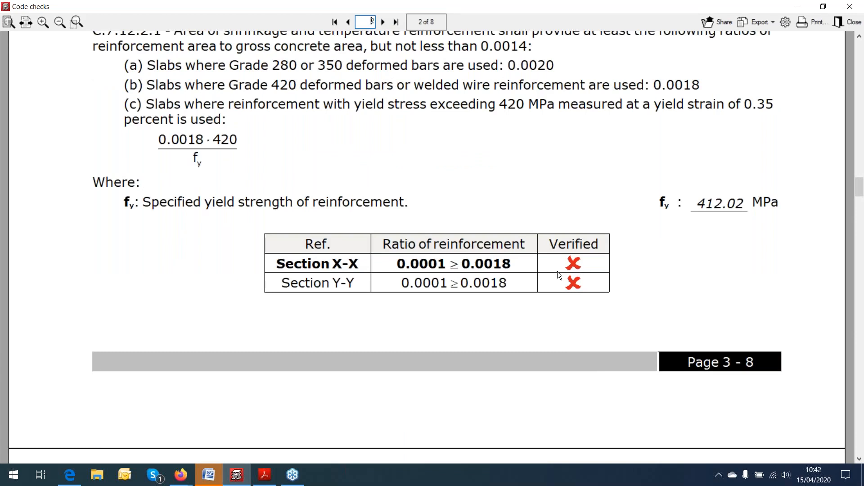
pyautogui.scroll(1, 557, 275)
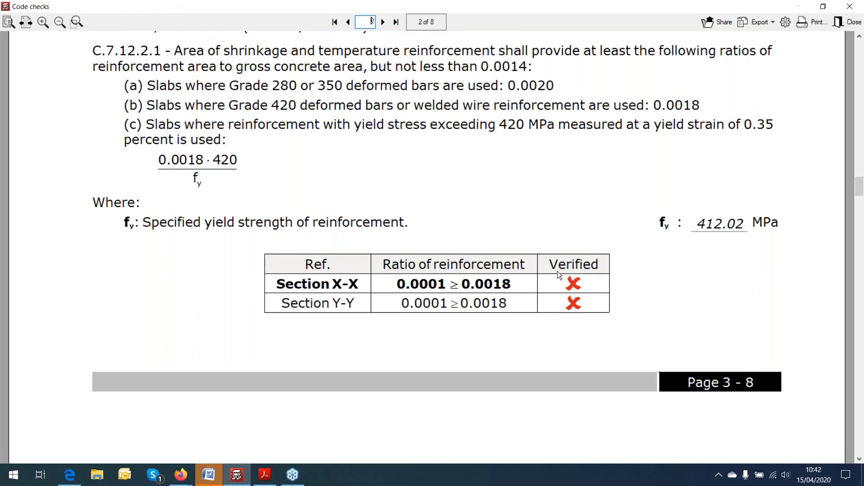
pyautogui.scroll(5, 557, 271)
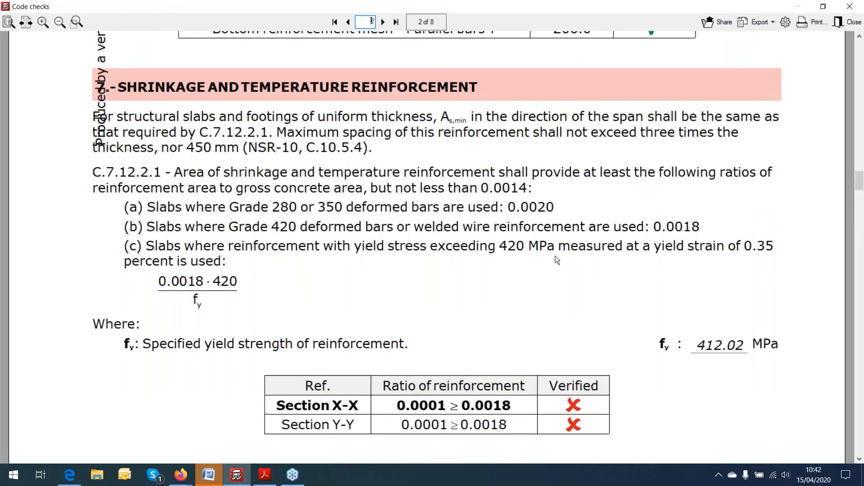
pyautogui.scroll(-1, 555, 255)
# Review the check of the angle between struts and ties, with its strut-and-tie model for 1.4·SW+1.4·DL.
pyautogui.scroll(-18, 544, 301)
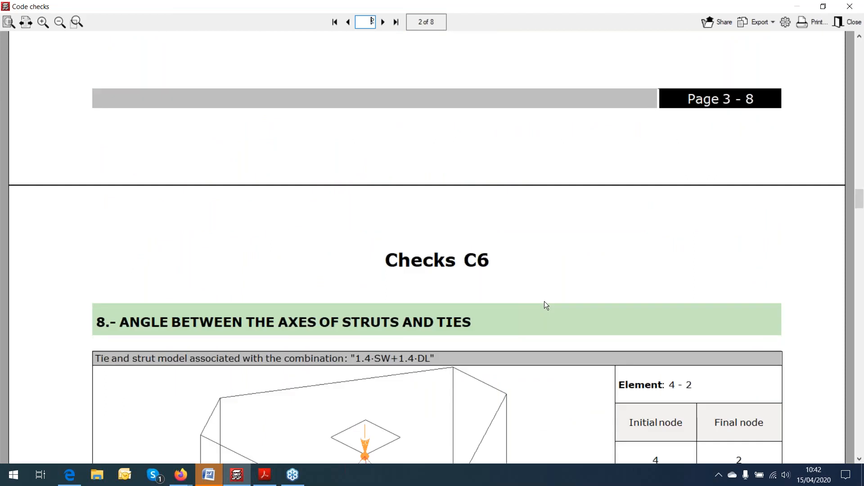
pyautogui.scroll(-5, 544, 301)
pyautogui.scroll(-3, 543, 339)
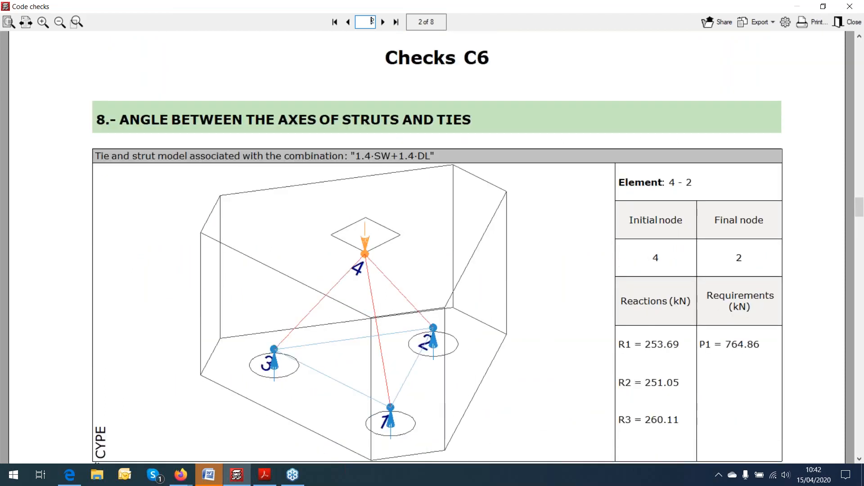
pyautogui.scroll(-1, 543, 339)
pyautogui.scroll(-2, 543, 338)
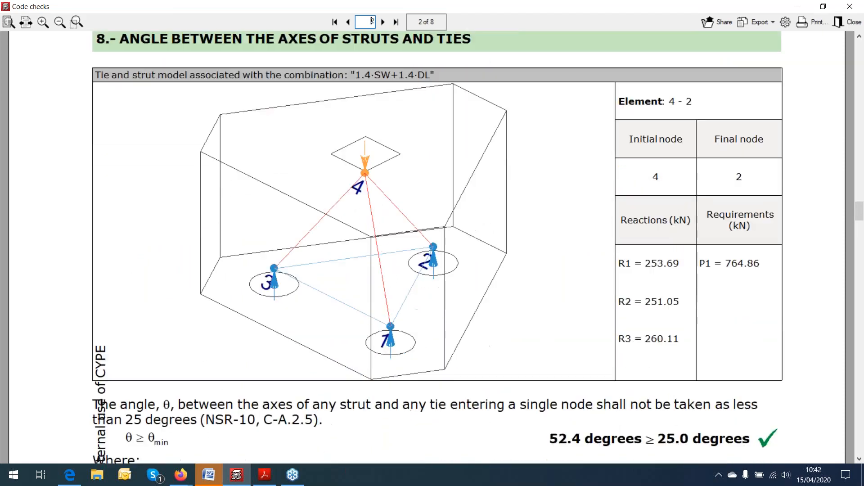
pyautogui.scroll(-1, 543, 339)
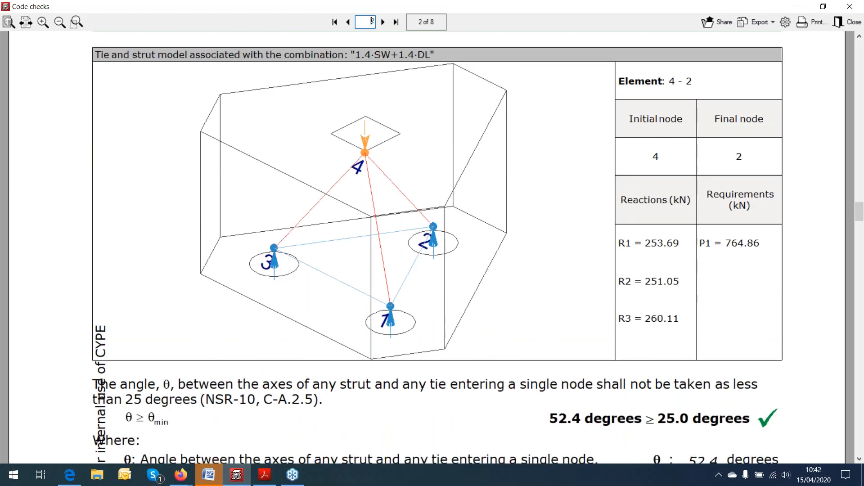
pyautogui.scroll(-20, 542, 342)
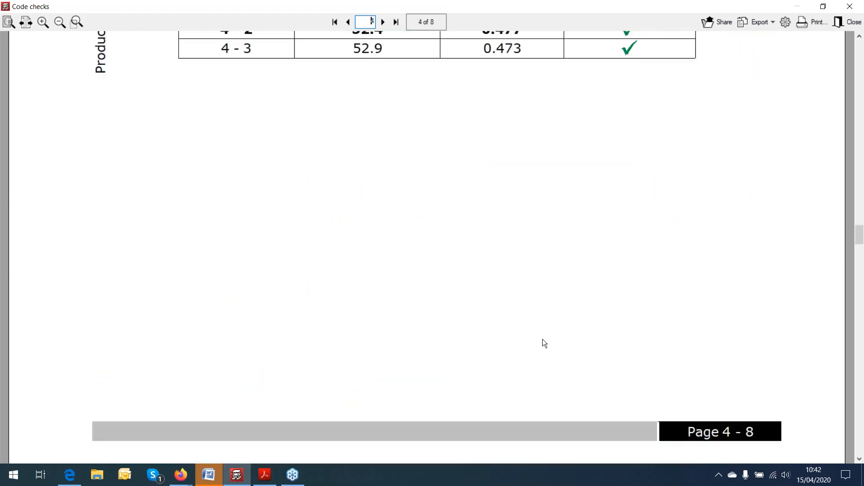
# Review the strength of ties check, including its tie design values, and close the code checks report.
pyautogui.scroll(-9, 540, 344)
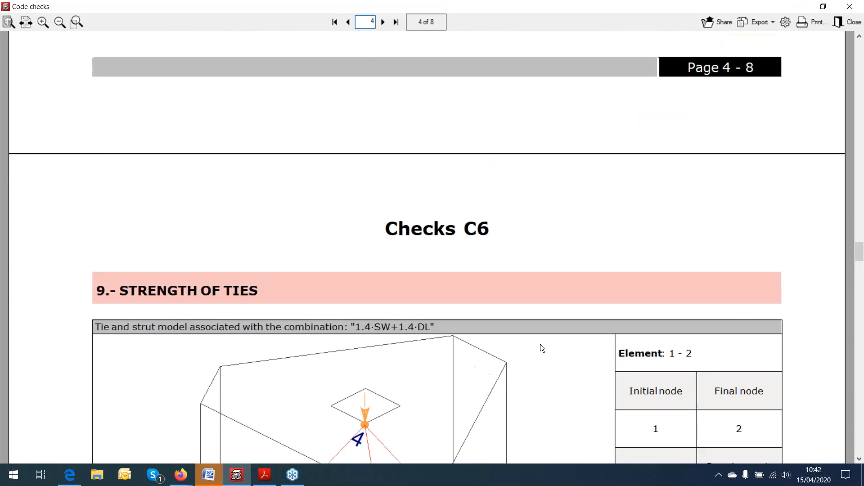
pyautogui.scroll(-7, 541, 344)
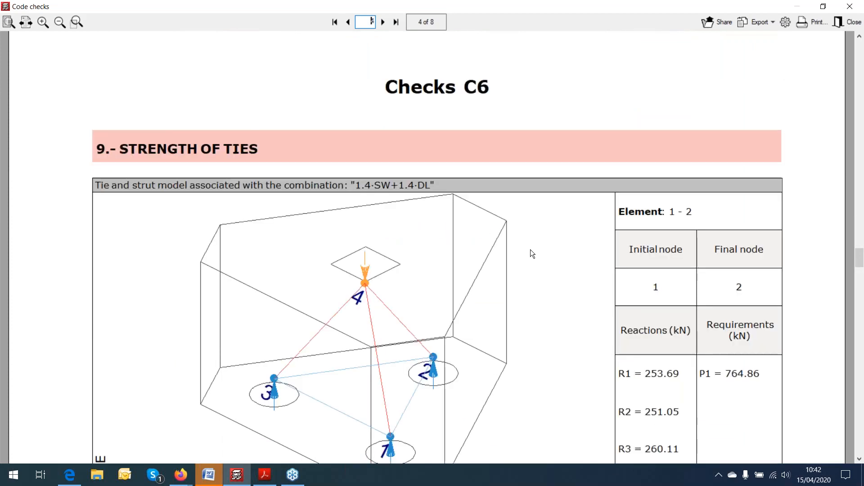
pyautogui.scroll(-1, 530, 251)
pyautogui.scroll(-3, 531, 249)
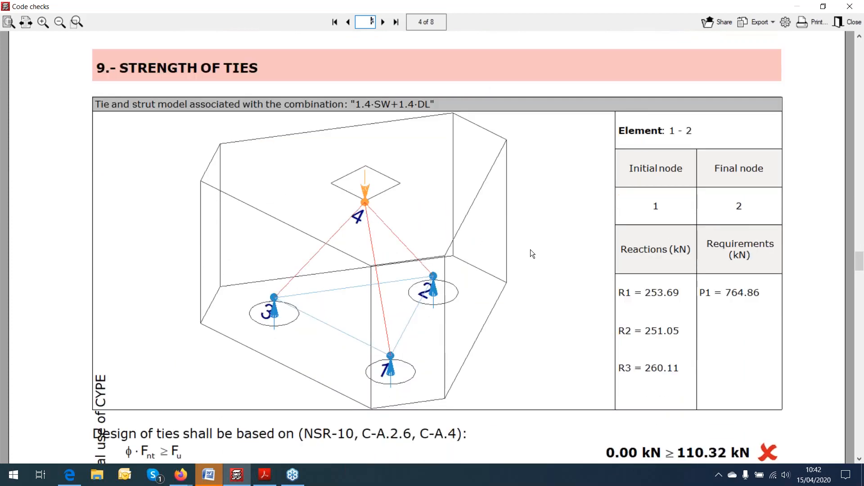
pyautogui.scroll(-3, 530, 249)
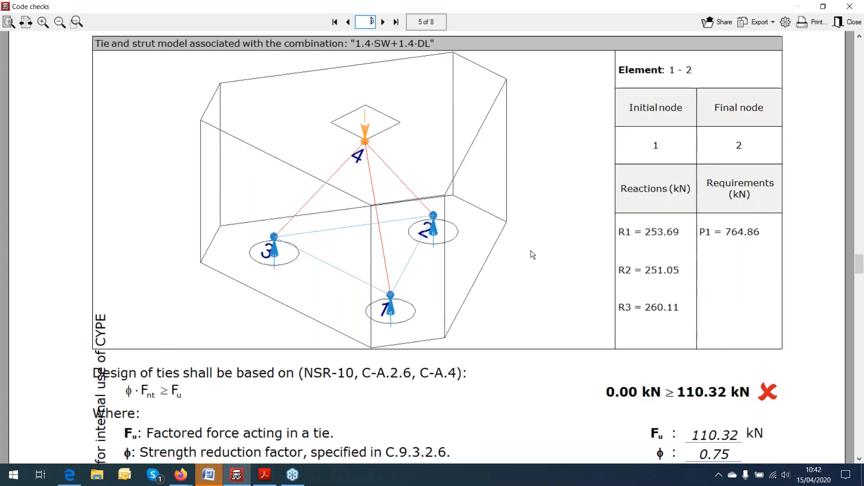
pyautogui.scroll(-8, 531, 251)
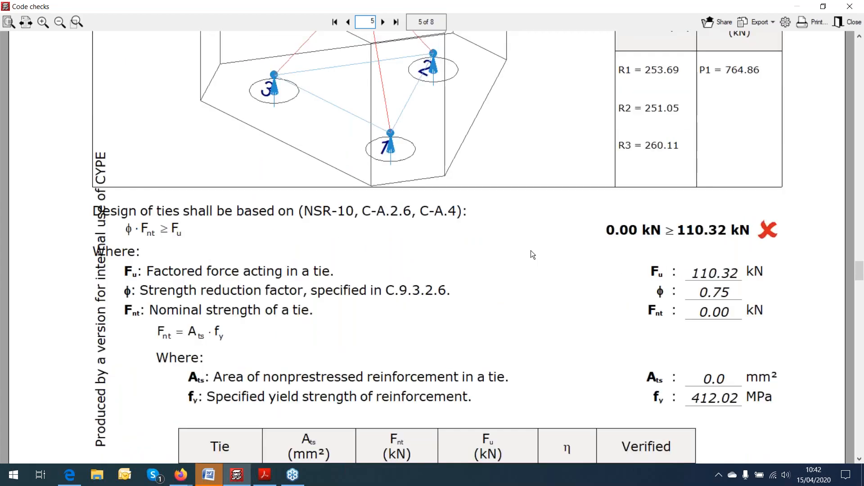
pyautogui.scroll(-20, 531, 250)
pyautogui.click(848, 9)
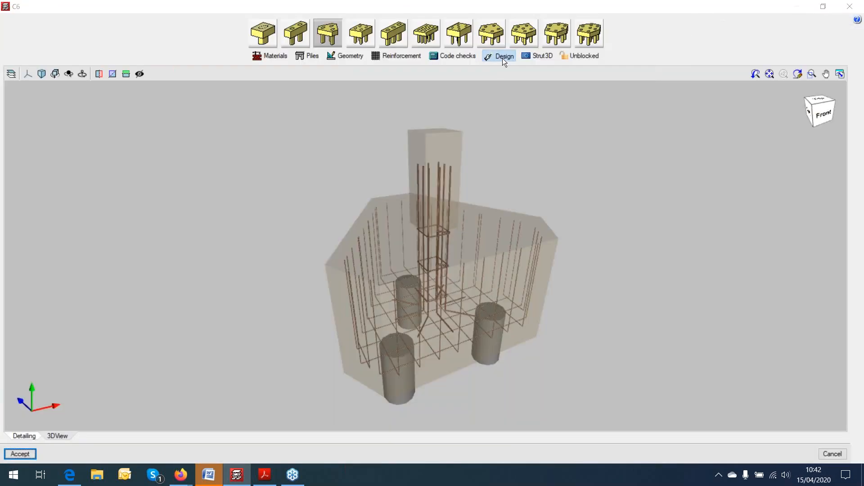
# Run the automatic design of the C6 pile cap and open the complete report of its checks.
pyautogui.click(502, 57)
pyautogui.click(410, 260)
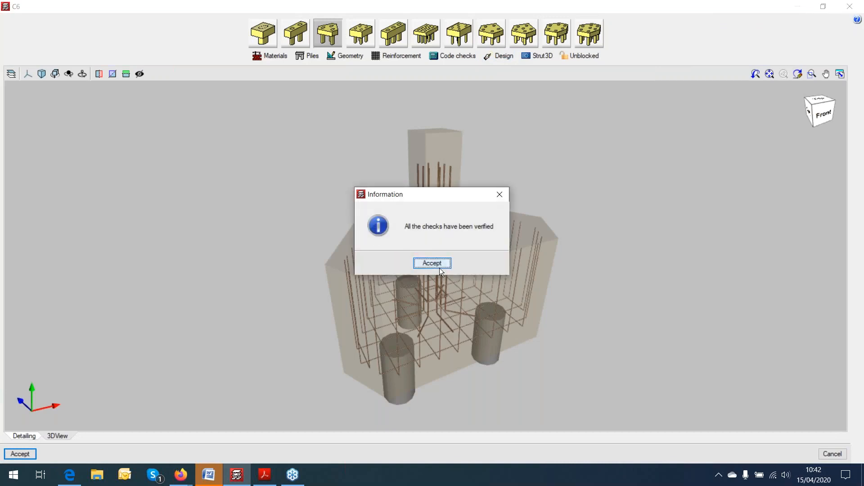
pyautogui.click(441, 270)
pyautogui.click(347, 263)
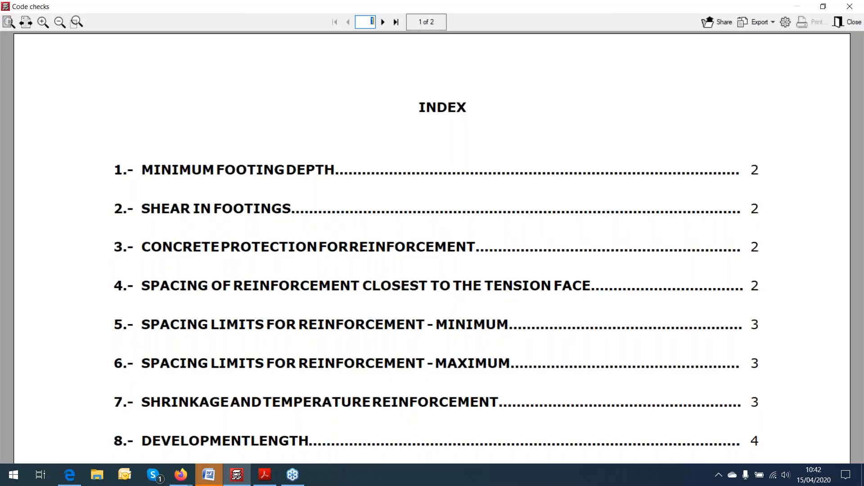
# Examine the development length check and its strut-and-tie model in the redesigned cap's report, skim the rest, and close the report.
pyautogui.moveTo(857, 51); pyautogui.dragTo(830, 223)
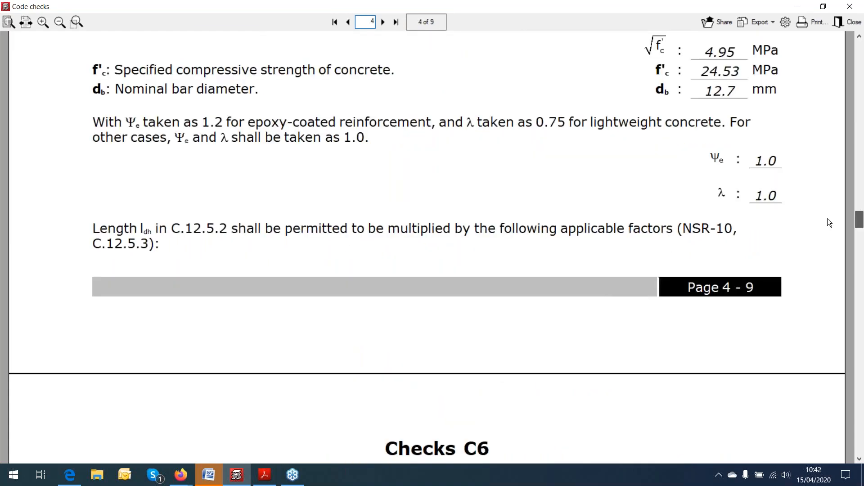
pyautogui.scroll(5, 636, 177)
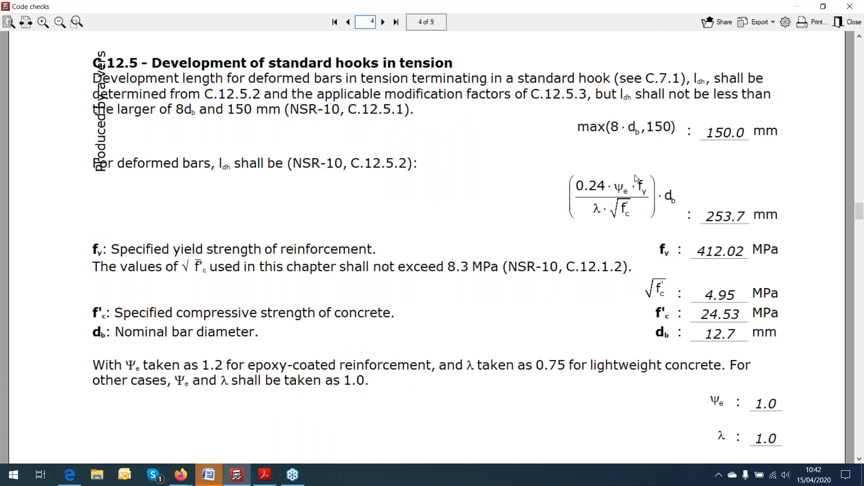
pyautogui.scroll(8, 635, 175)
pyautogui.scroll(1, 635, 175)
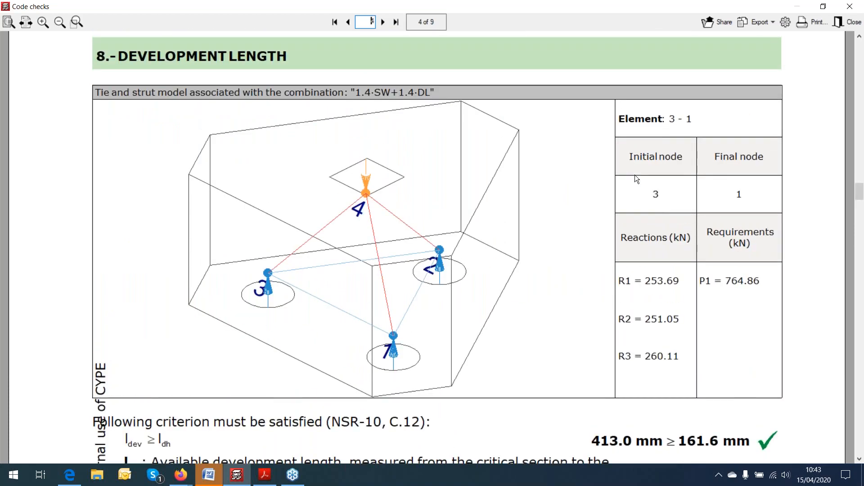
pyautogui.scroll(-1, 635, 178)
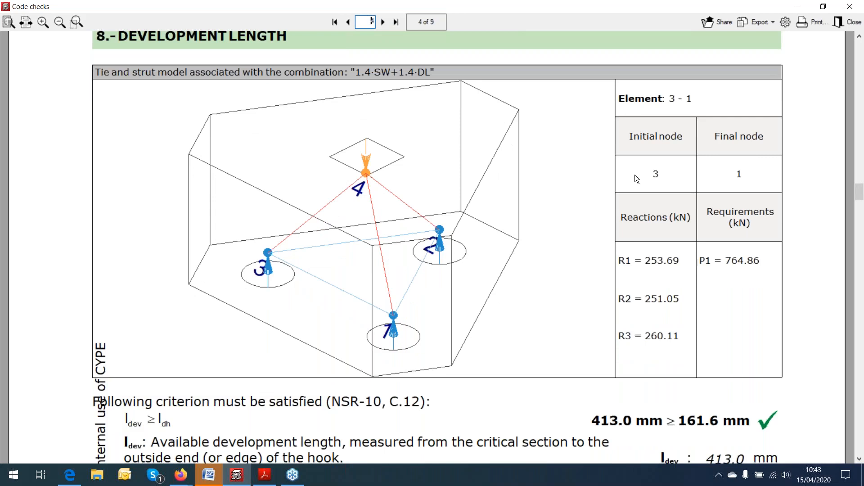
pyautogui.scroll(-2, 636, 178)
pyautogui.scroll(4, 634, 180)
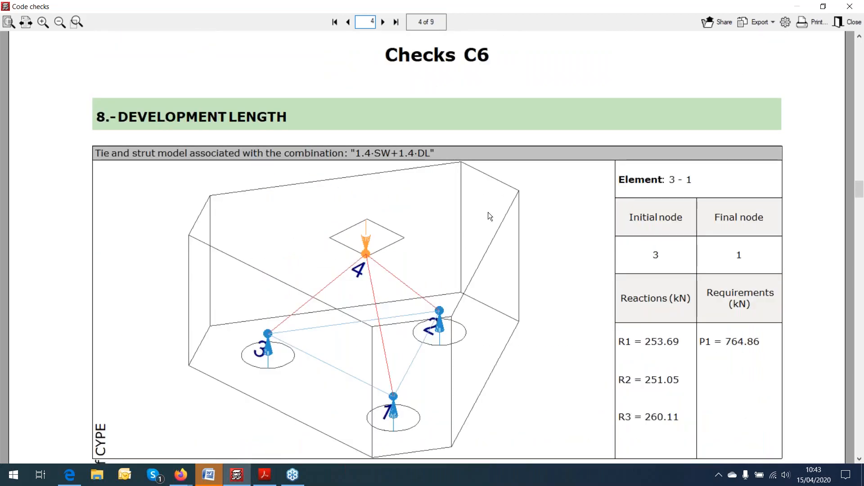
pyautogui.scroll(-1, 488, 216)
pyautogui.scroll(-3, 488, 212)
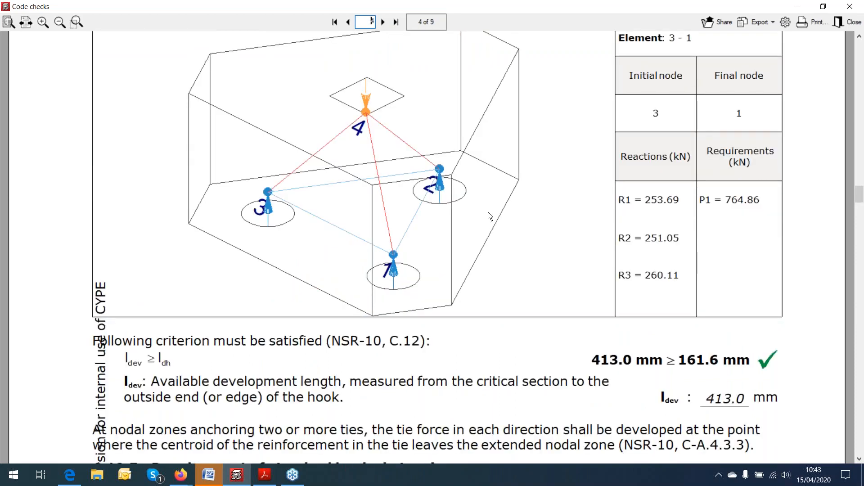
pyautogui.scroll(-10, 715, 220)
pyautogui.moveTo(859, 210); pyautogui.dragTo(858, 447)
pyautogui.click(849, 7)
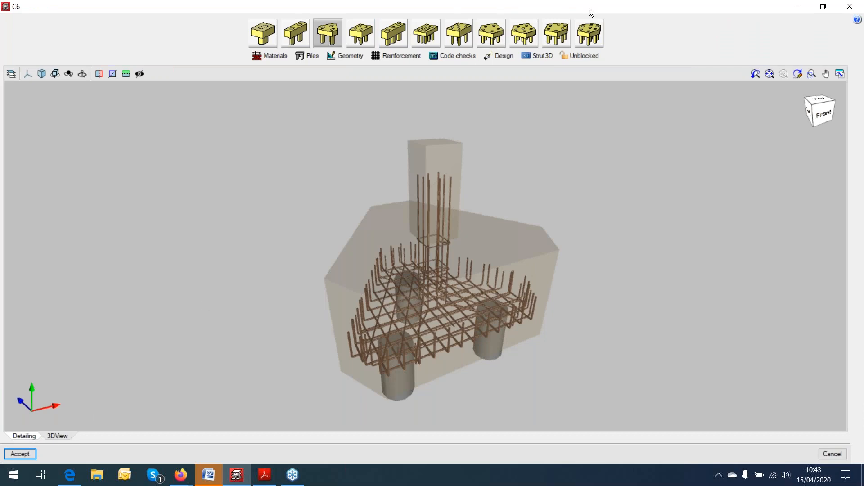
# Inspect the cap's Strut3D models for each load combination, ending on 0.9·SW+0.9·DL with the check model of the node displayed.
pyautogui.click(543, 56)
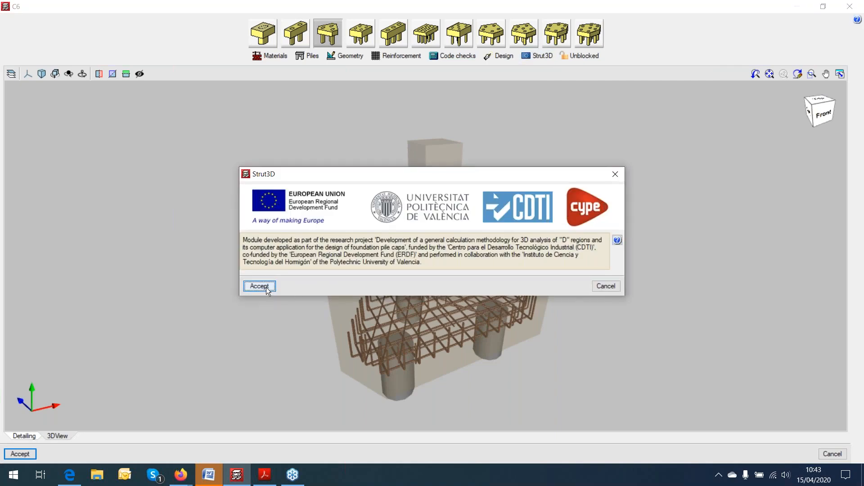
pyautogui.click(268, 287)
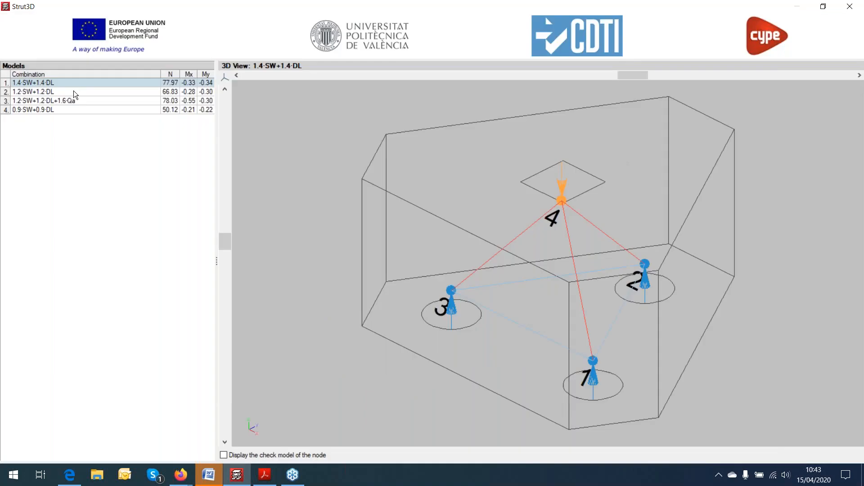
pyautogui.click(74, 92)
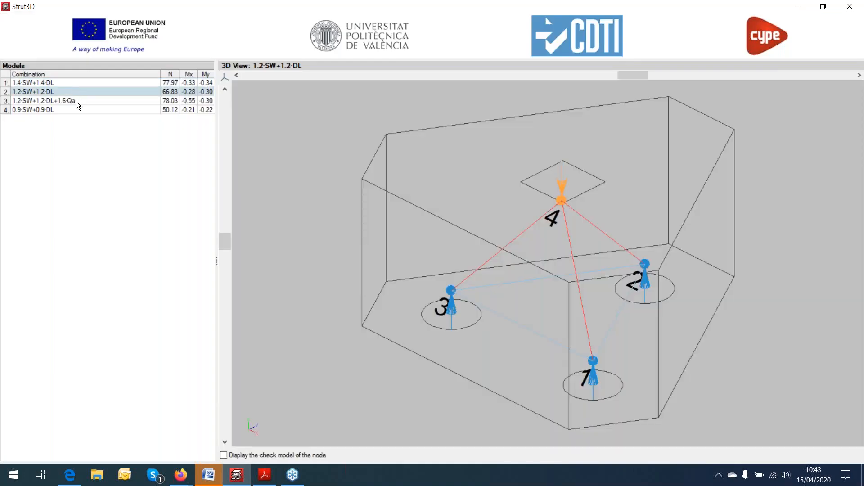
pyautogui.click(76, 100)
pyautogui.click(74, 109)
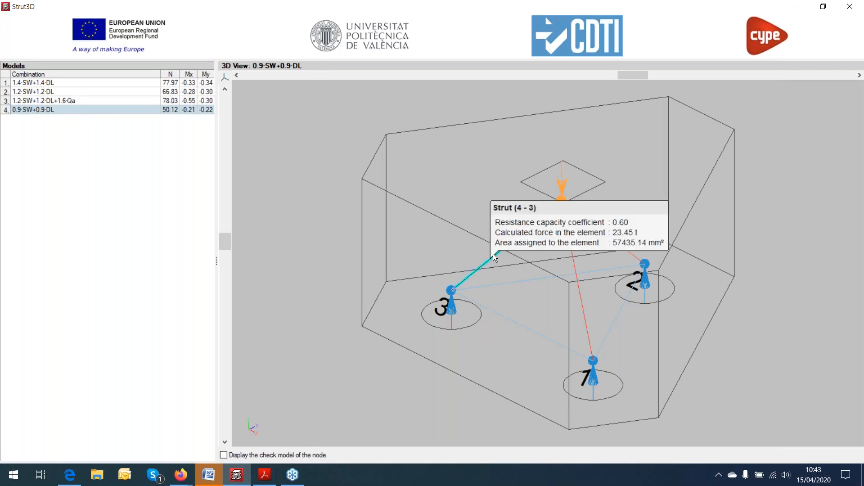
pyautogui.click(223, 455)
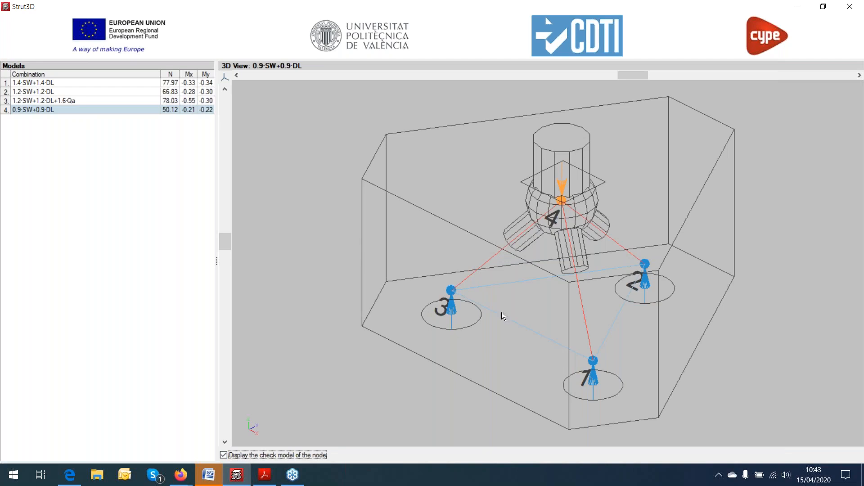
# Close the Strut3D models and accept the C6 pile cap edits to return to the foundation plan.
pyautogui.moveTo(584, 224)
pyautogui.click(849, 7)
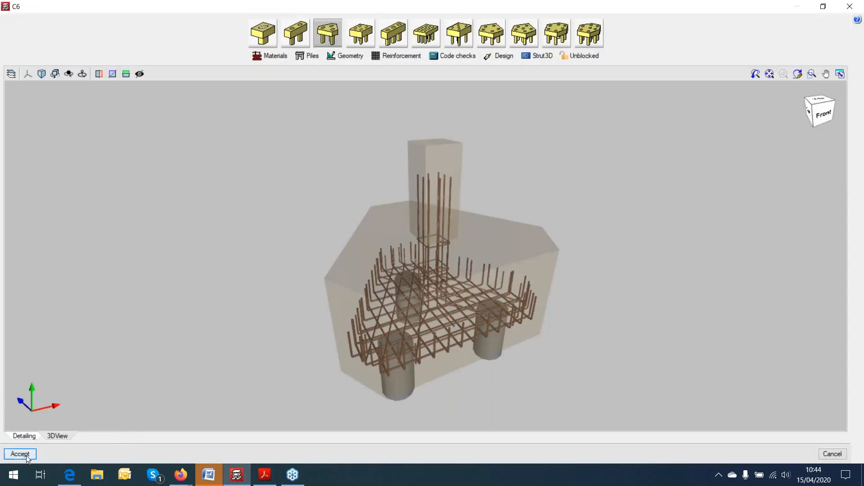
pyautogui.click(26, 455)
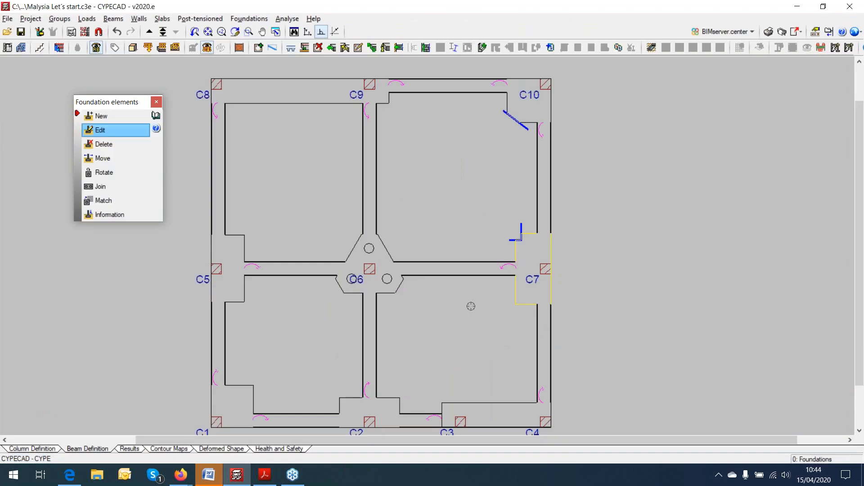
# Try to undo the last cap edits, inspect the Undo/Redo settings, and redo the undone action.
pyautogui.click(118, 33)
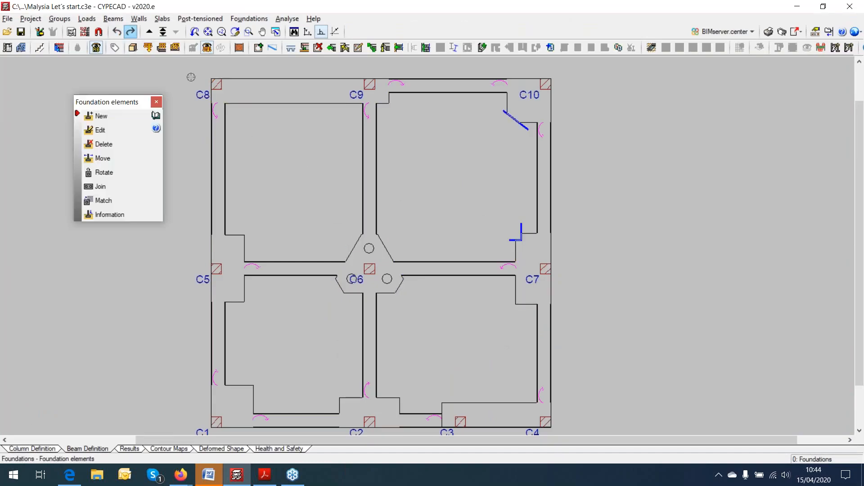
pyautogui.click(855, 32)
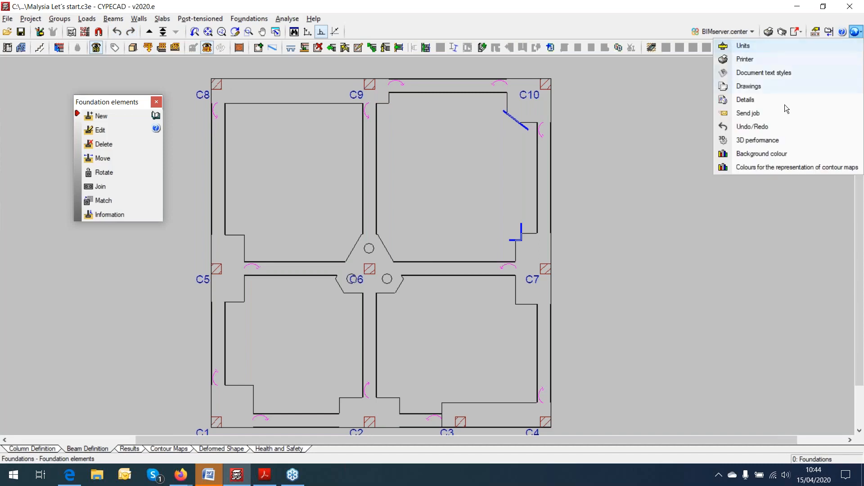
pyautogui.click(746, 131)
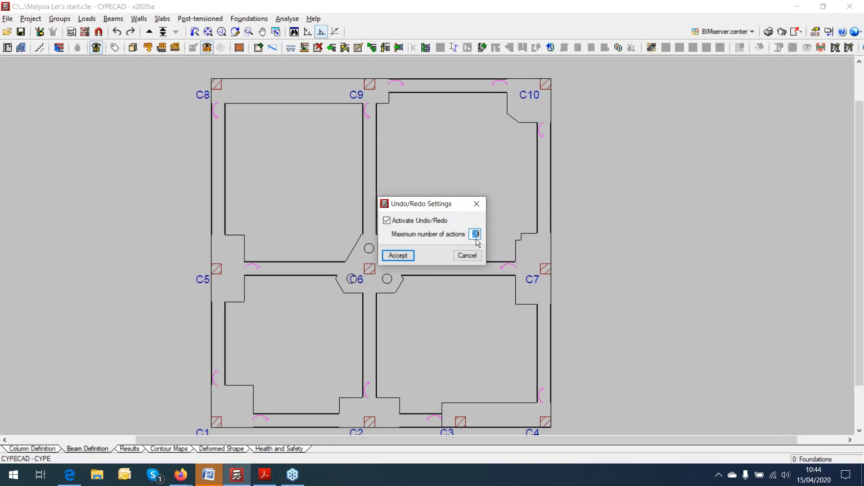
pyautogui.click(477, 203)
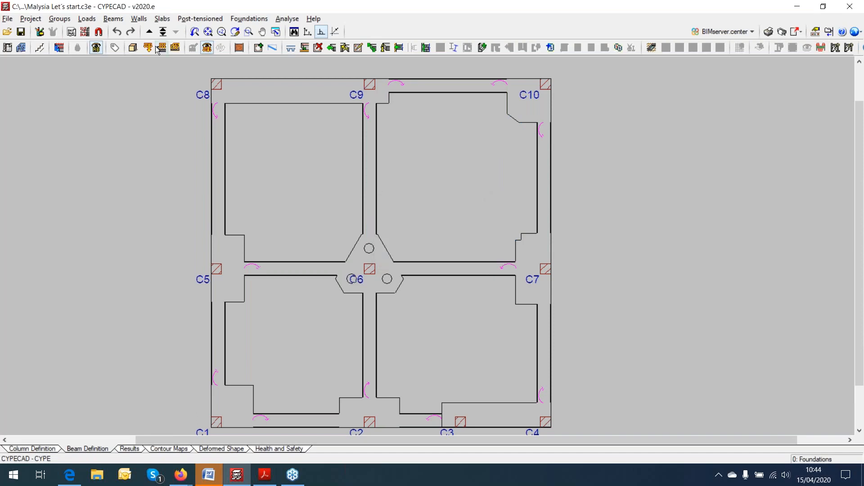
pyautogui.click(117, 34)
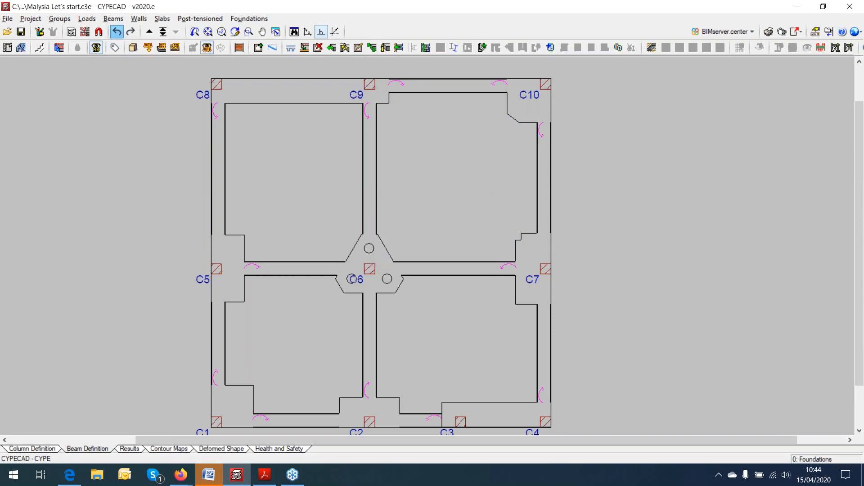
pyautogui.click(130, 32)
# Reopen the C6 pile cap for editing and view the available types of design without running one.
pyautogui.scroll(-1, 304, 255)
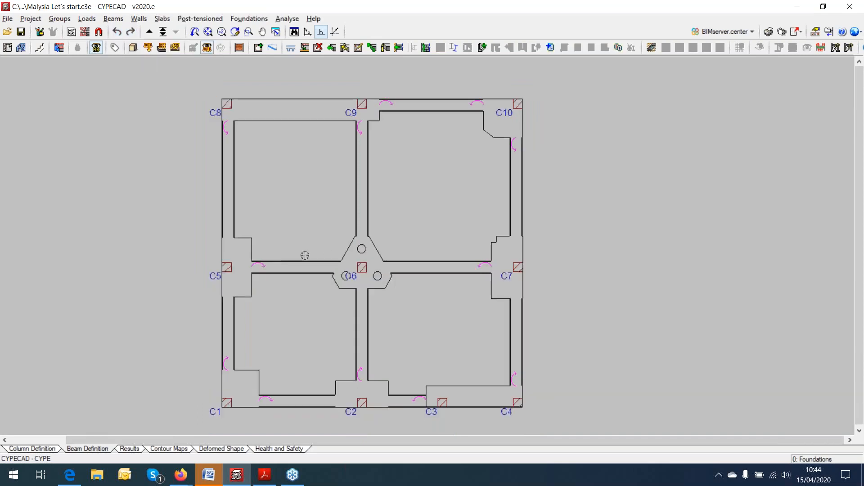
pyautogui.scroll(-1, 305, 255)
pyautogui.scroll(-1, 304, 255)
pyautogui.click(252, 19)
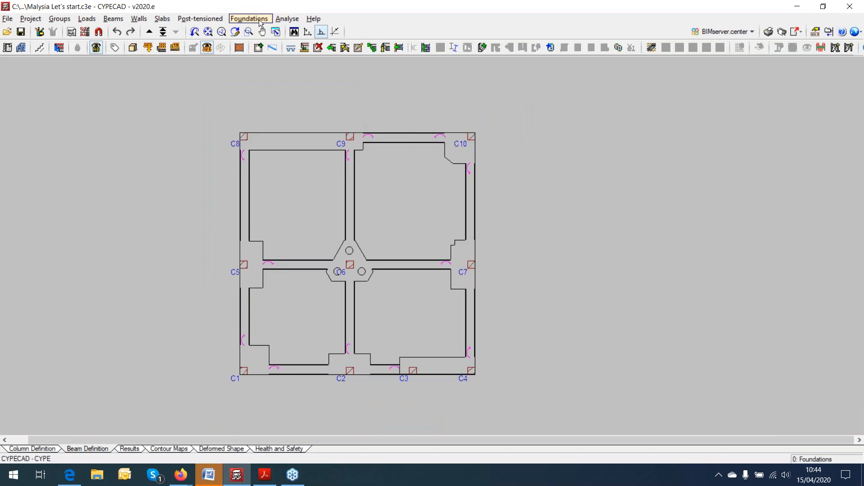
pyautogui.click(258, 48)
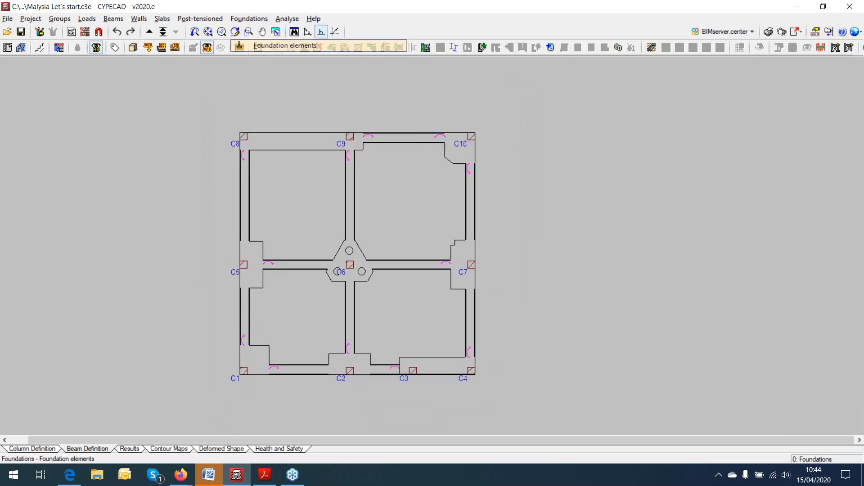
pyautogui.click(104, 132)
pyautogui.click(350, 266)
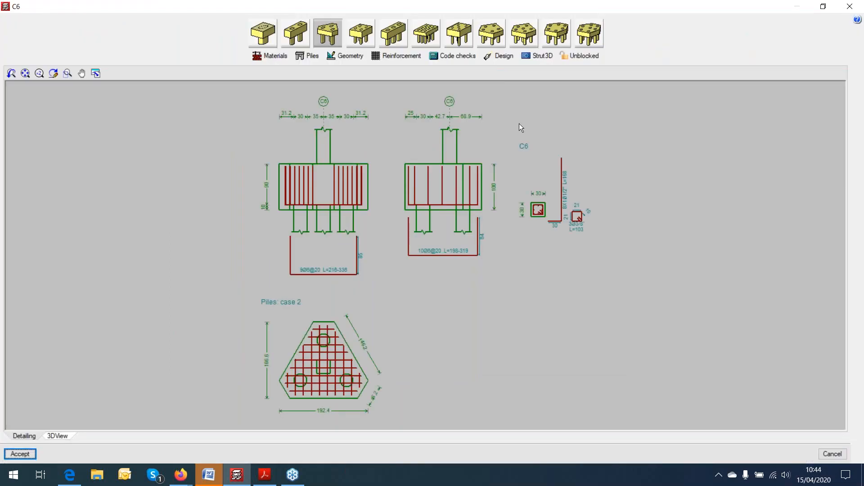
pyautogui.click(502, 56)
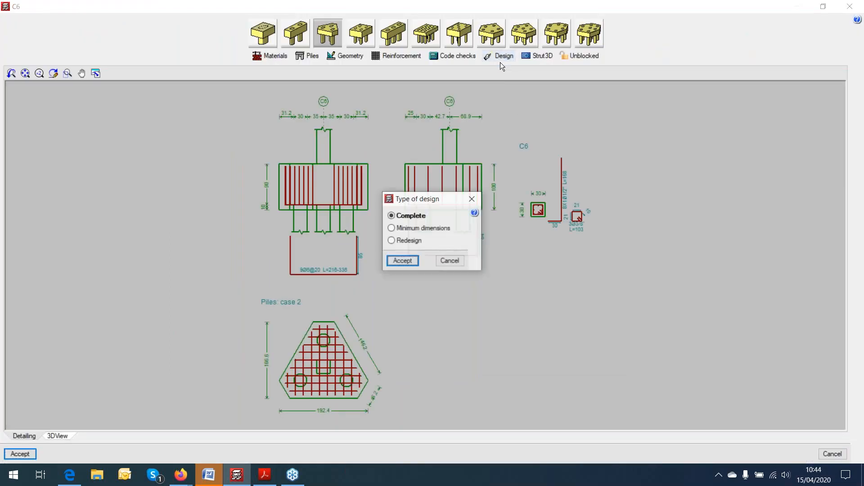
pyautogui.click(470, 200)
# Run the code checks on the C6 cap, skip the complete report, and close the cap editor.
pyautogui.click(456, 56)
pyautogui.click(433, 260)
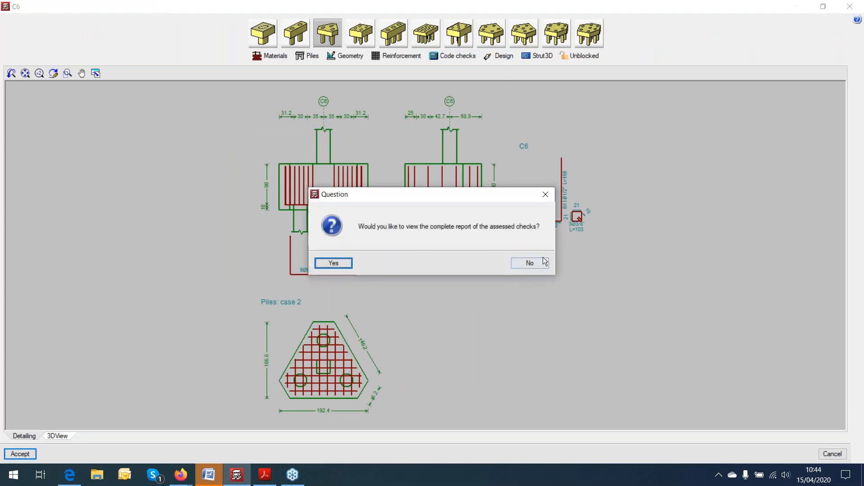
pyautogui.click(529, 263)
pyautogui.click(852, 11)
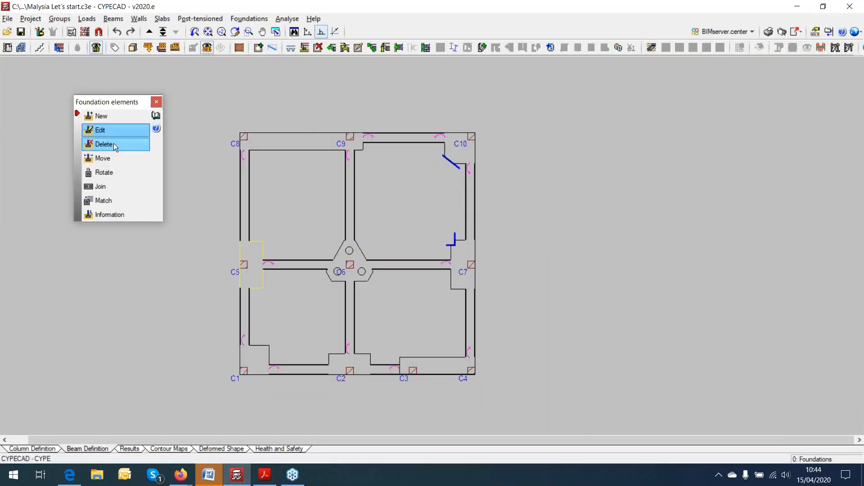
# Delete the pile cap at C6 and place a new single-column three-pile cap there using pile case 2.
pyautogui.click(115, 144)
pyautogui.click(346, 275)
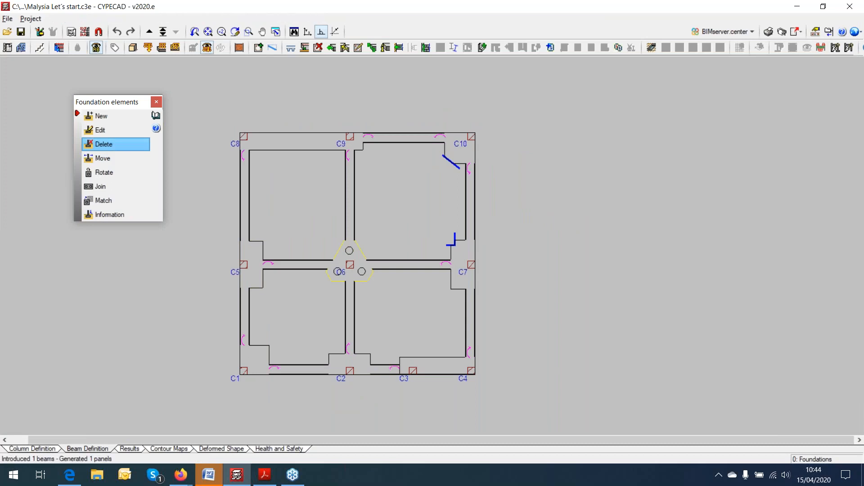
pyautogui.click(115, 118)
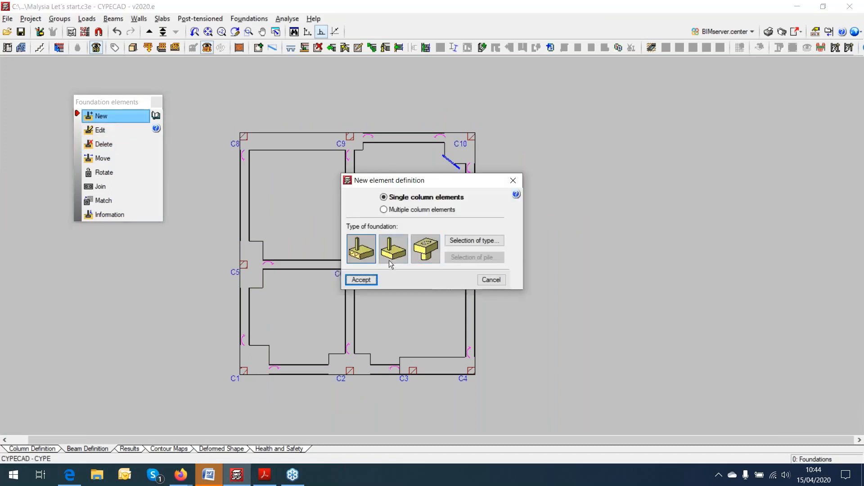
pyautogui.click(435, 249)
pyautogui.click(456, 242)
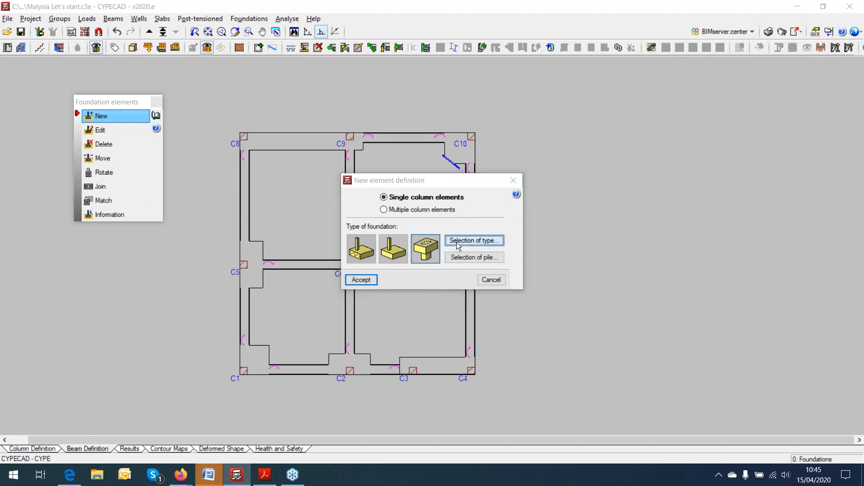
pyautogui.click(330, 239)
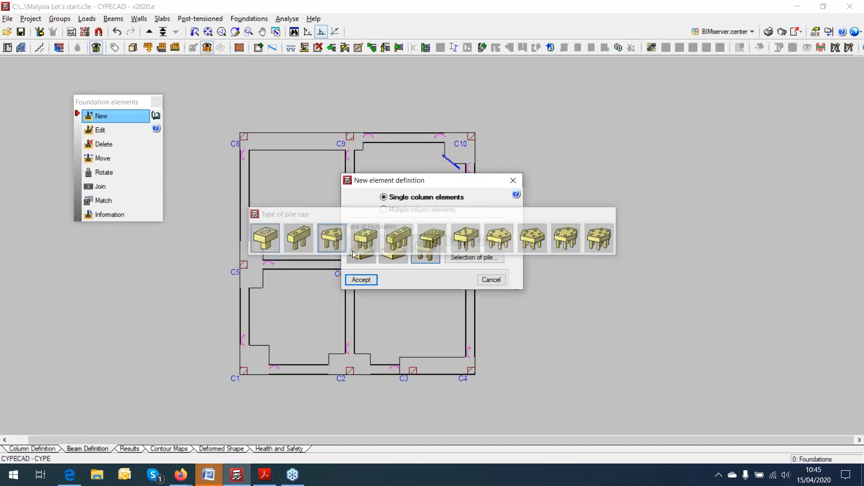
pyautogui.click(475, 257)
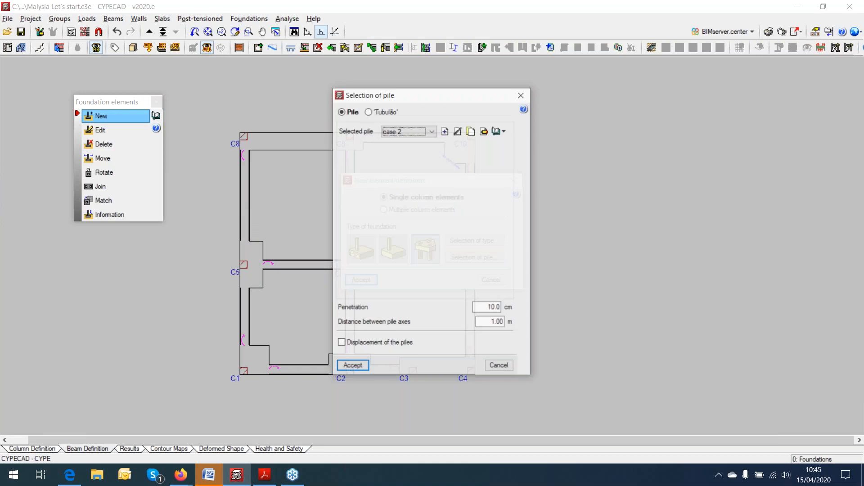
pyautogui.click(352, 366)
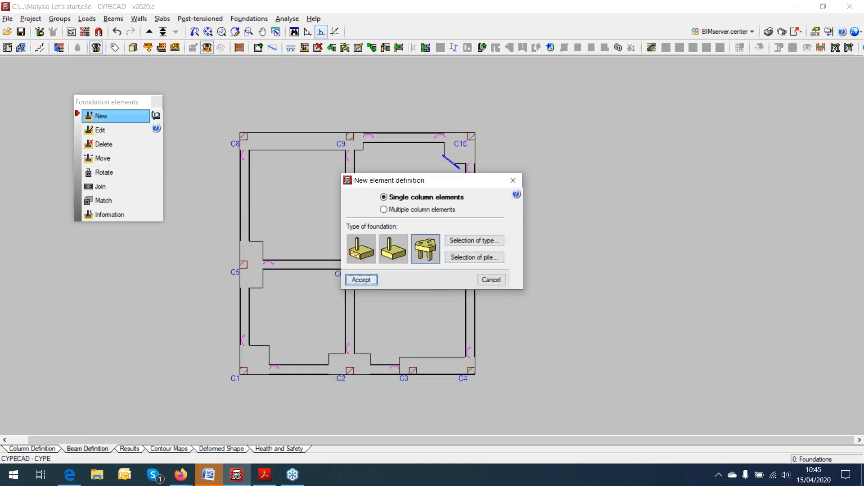
pyautogui.click(361, 278)
pyautogui.click(366, 294)
# Open the new C6 cap for editing to view its detailing, and accept it back to the plan.
pyautogui.scroll(1, 366, 297)
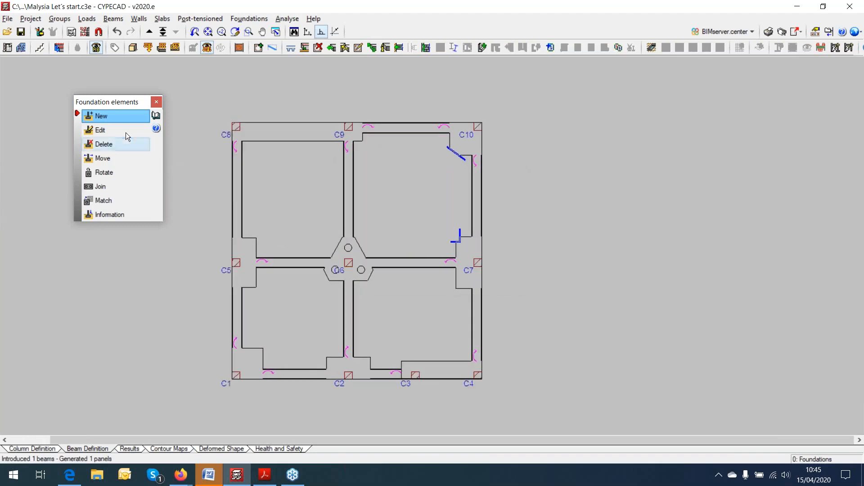
pyautogui.click(355, 270)
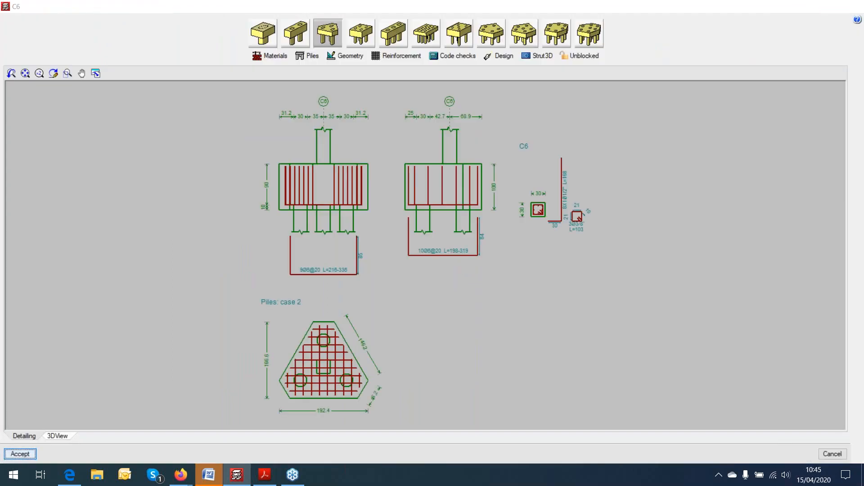
pyautogui.click(20, 454)
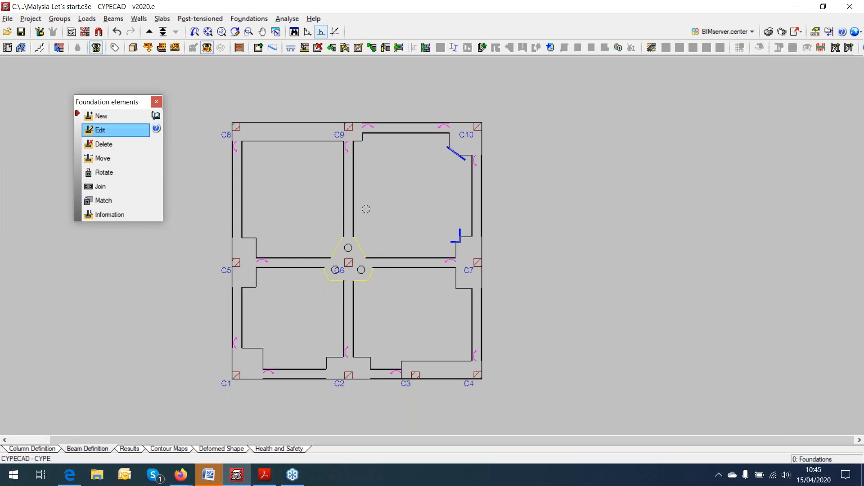
pyautogui.click(342, 294)
# Balance the C6 ends of the four strap beams that meet at the pile cap.
pyautogui.click(243, 19)
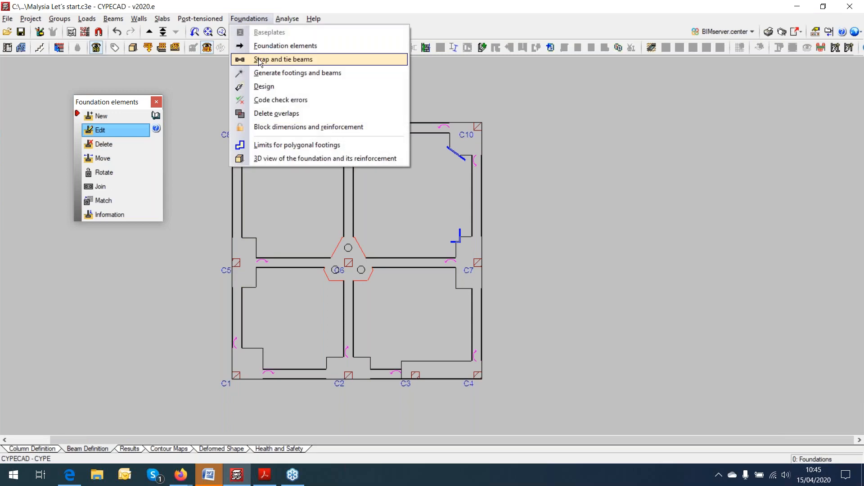
pyautogui.click(258, 58)
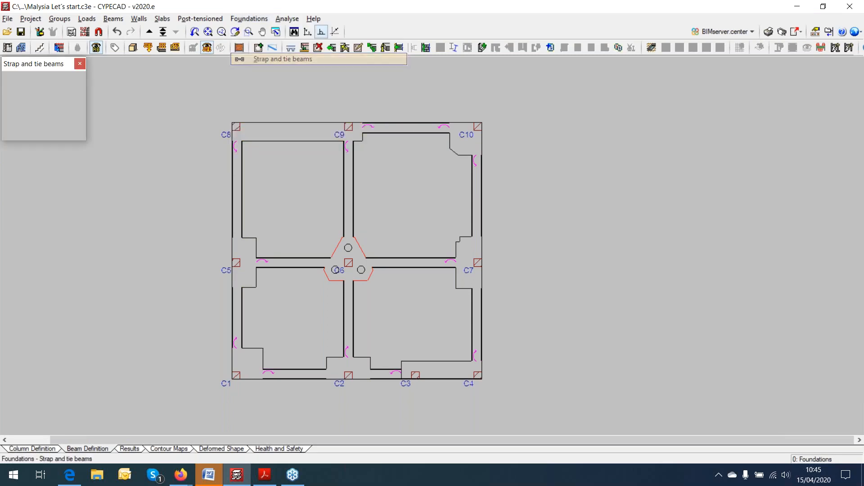
pyautogui.moveTo(54, 68); pyautogui.dragTo(138, 99)
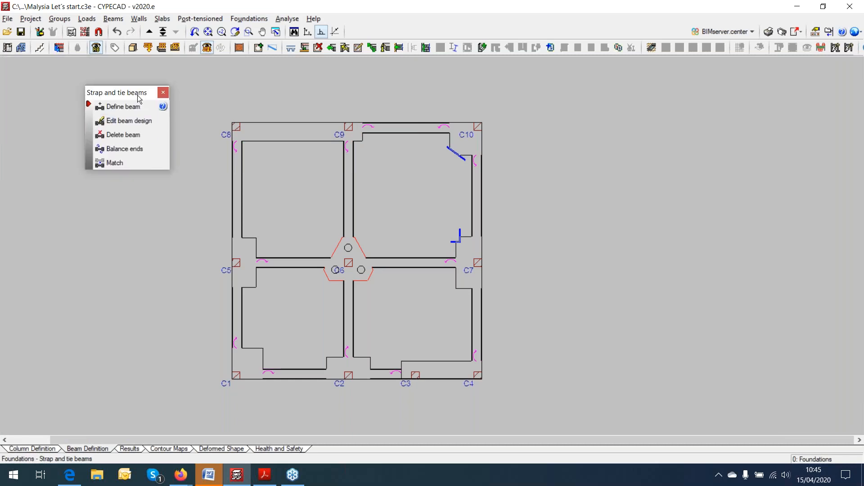
pyautogui.click(134, 150)
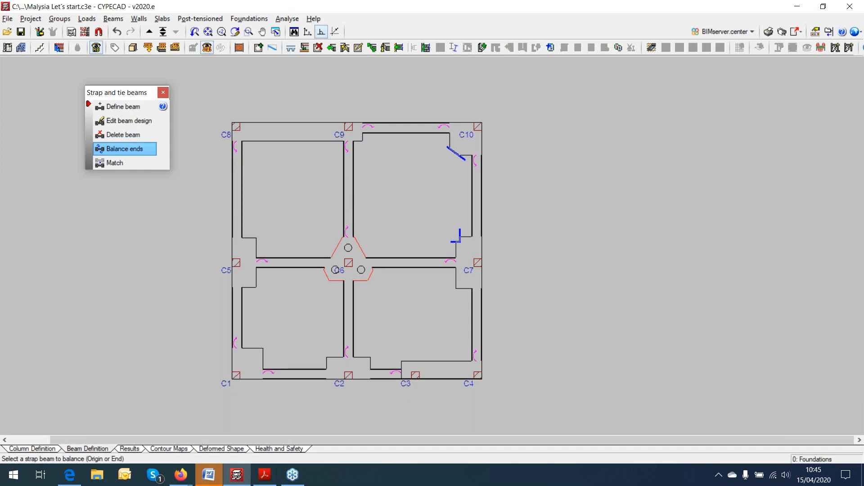
pyautogui.scroll(1, 380, 239)
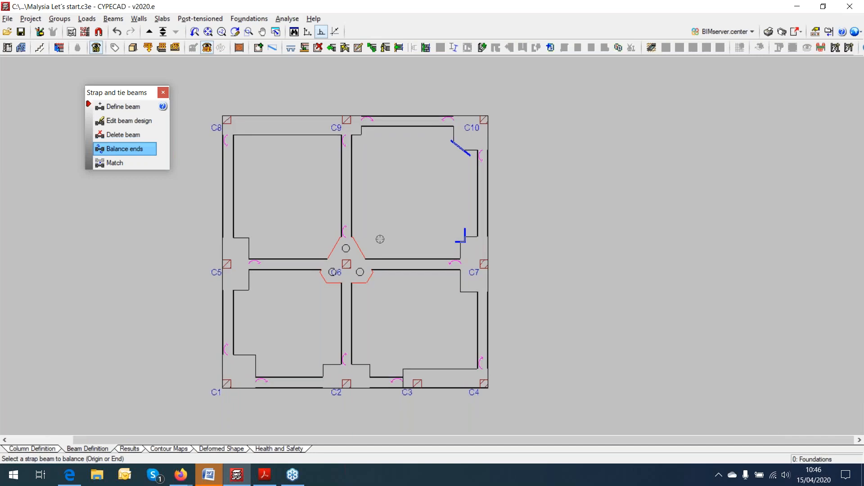
pyautogui.scroll(1, 380, 239)
pyautogui.click(339, 300)
pyautogui.click(379, 271)
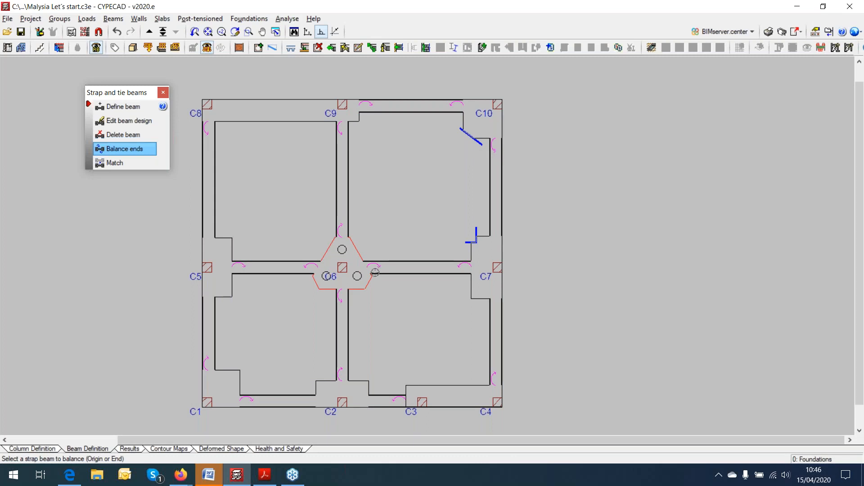
# Reopen the C6 pile cap, run its code checks, and view the complete report through the angle between struts and ties check.
pyautogui.click(249, 19)
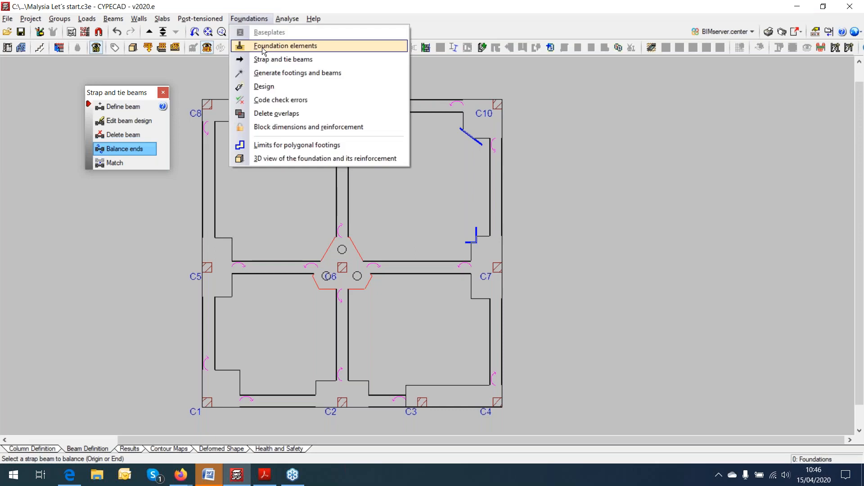
pyautogui.click(262, 46)
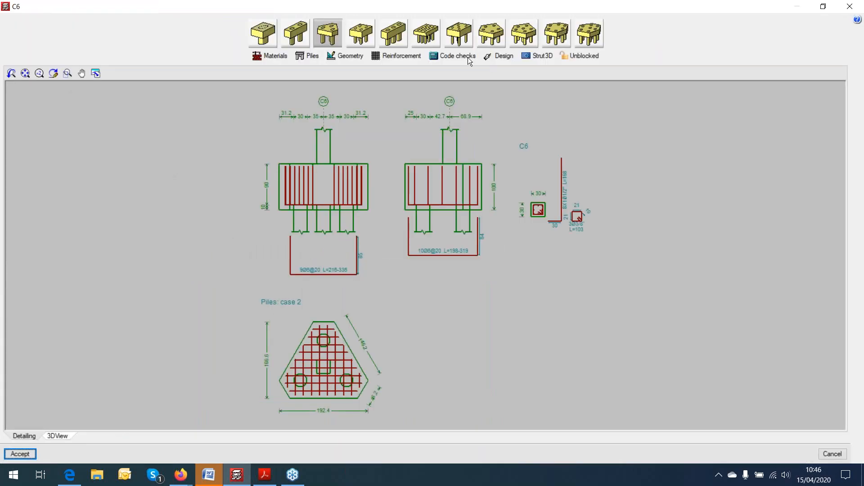
pyautogui.click(463, 57)
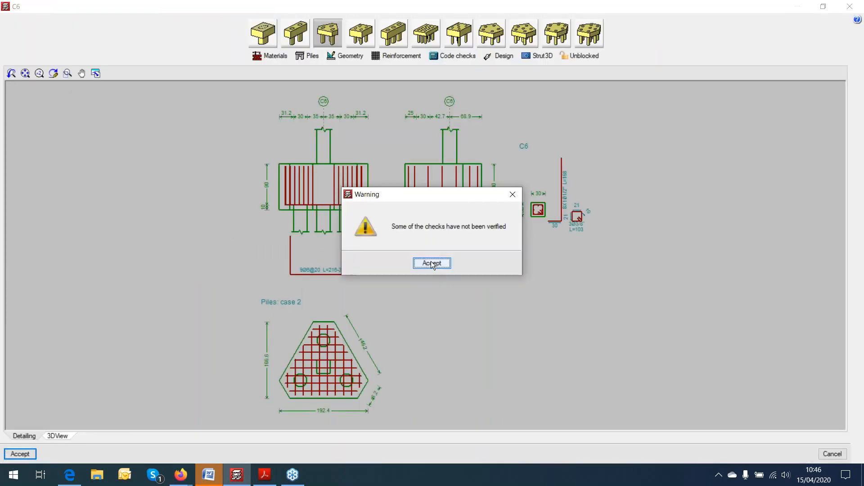
pyautogui.click(428, 260)
pyautogui.click(343, 265)
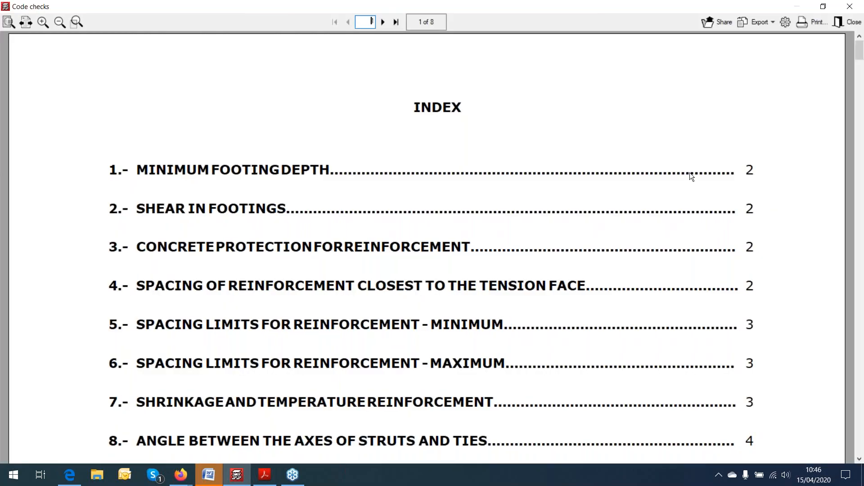
pyautogui.moveTo(859, 53); pyautogui.dragTo(853, 209)
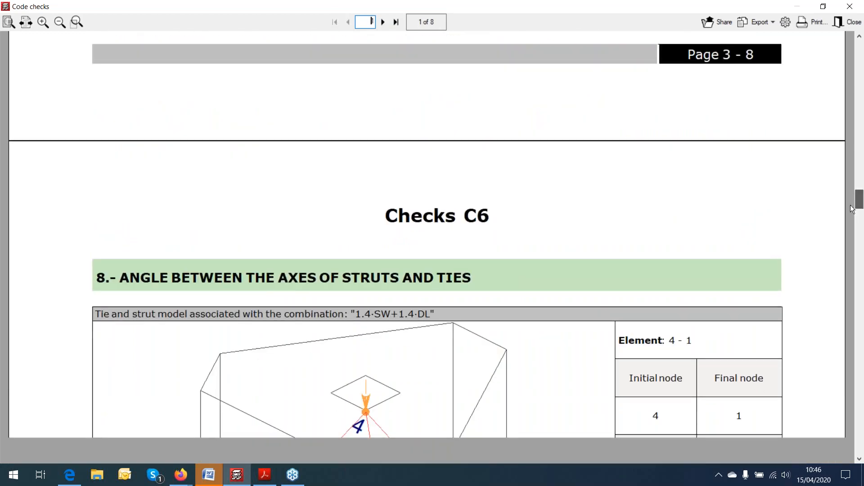
pyautogui.scroll(-1, 650, 126)
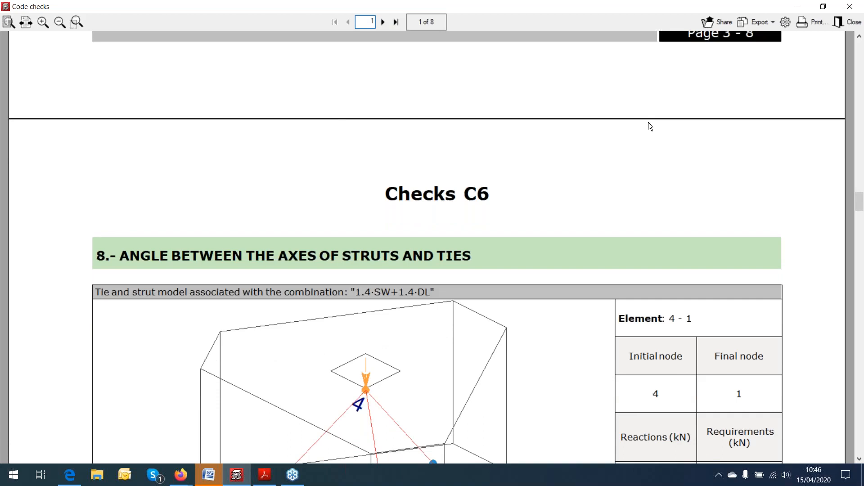
# Review the C6 code check report from the shrinkage reinforcement check to the strength of struts check, and close it.
pyautogui.scroll(10, 651, 126)
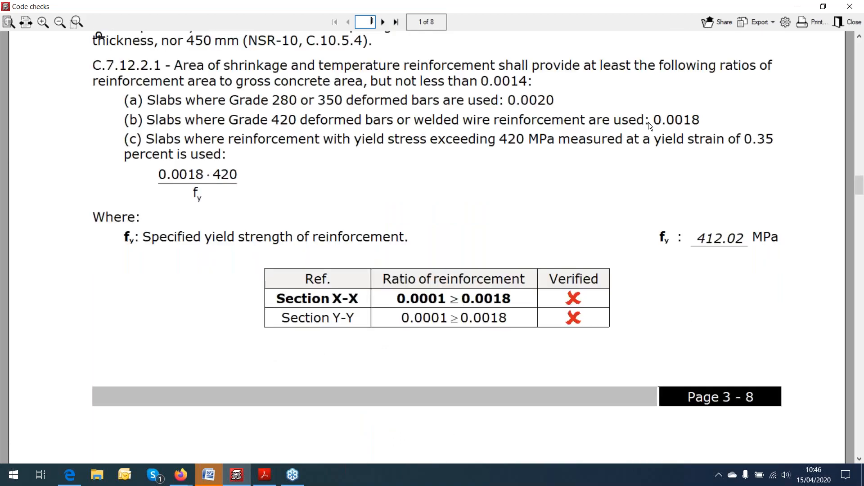
pyautogui.scroll(-10, 650, 126)
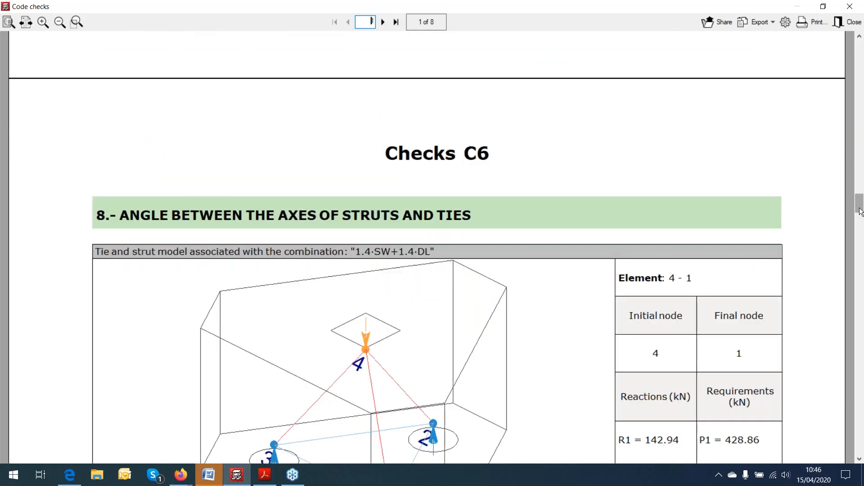
pyautogui.moveTo(860, 212); pyautogui.dragTo(852, 310)
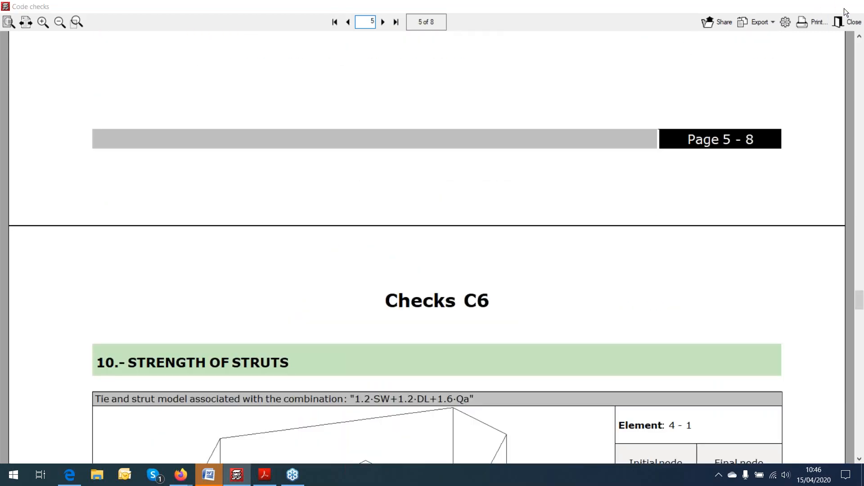
pyautogui.click(842, 19)
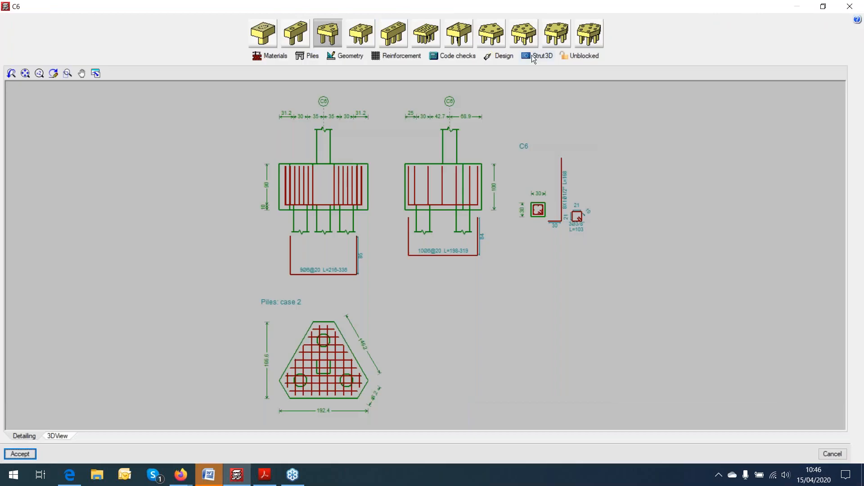
# Run a complete design of the C6 pile cap, view its full check report up to the strut and tie angle check, and close it.
pyautogui.click(501, 56)
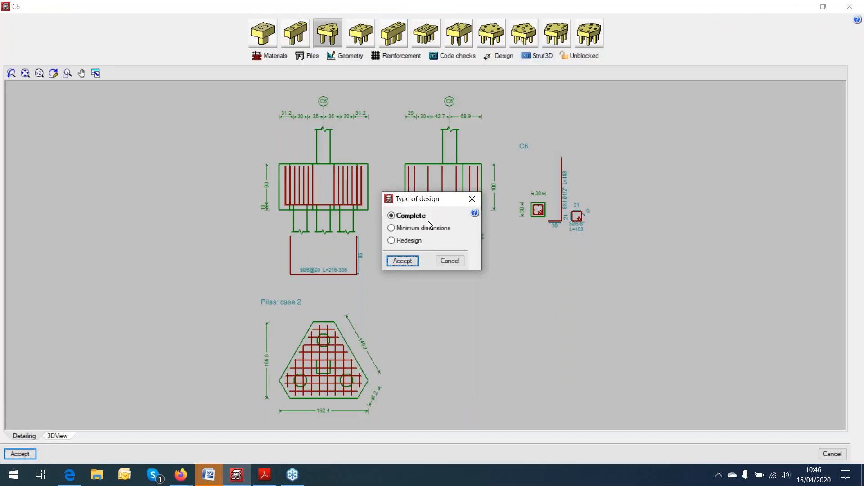
pyautogui.click(410, 262)
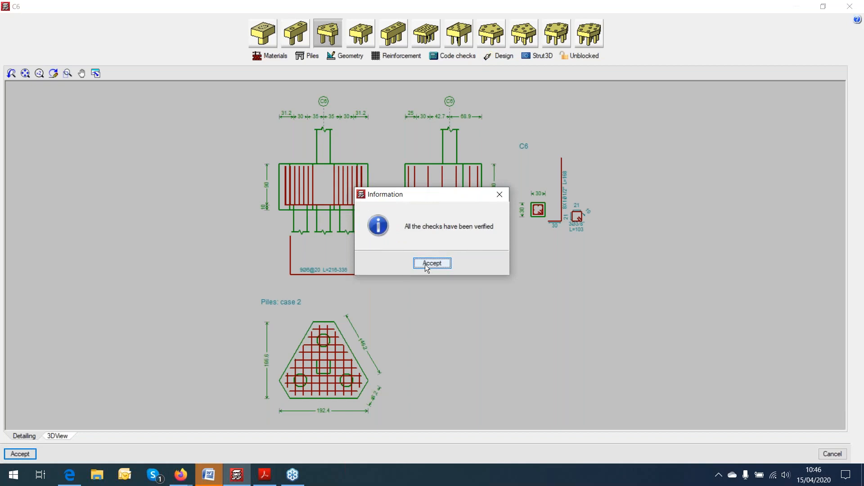
pyautogui.click(430, 263)
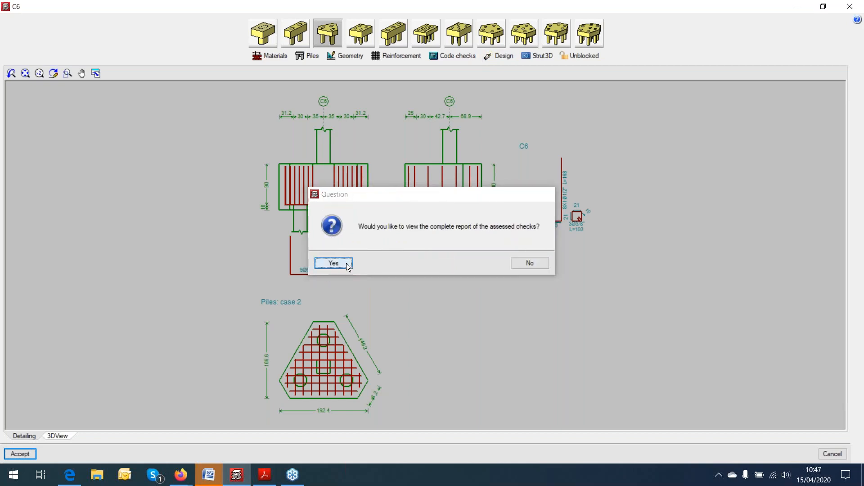
pyautogui.click(347, 265)
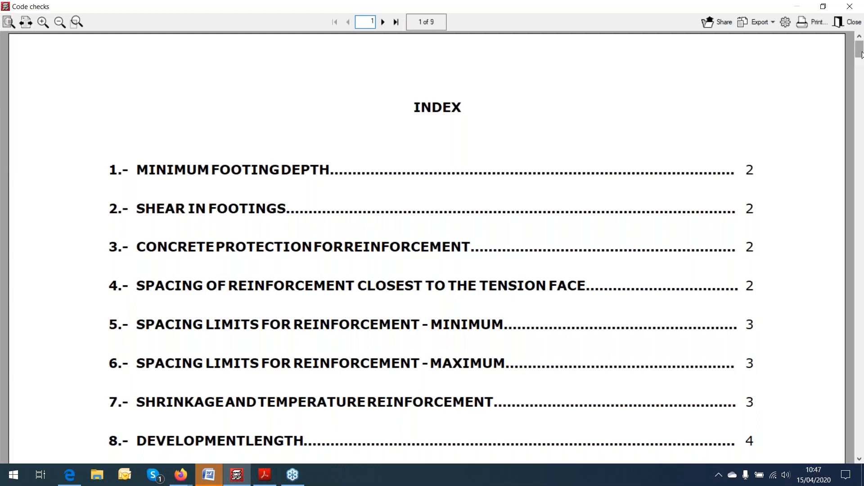
pyautogui.moveTo(861, 53); pyautogui.dragTo(852, 258)
pyautogui.click(850, 7)
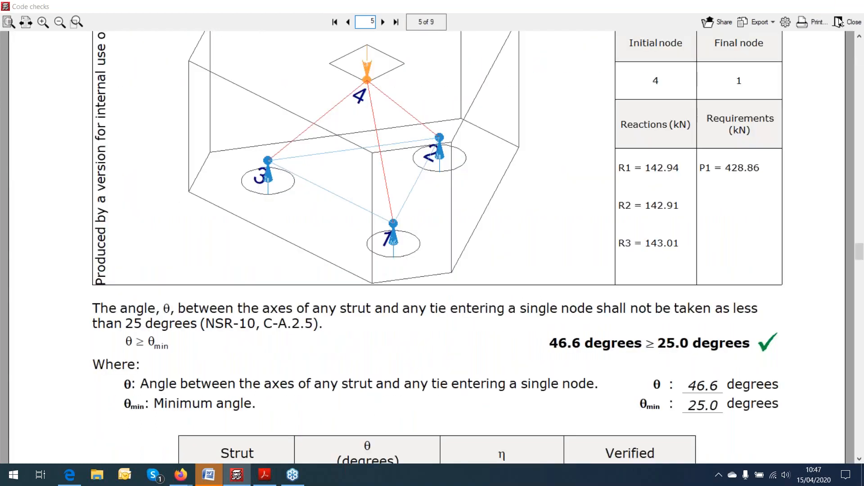
pyautogui.click(839, 22)
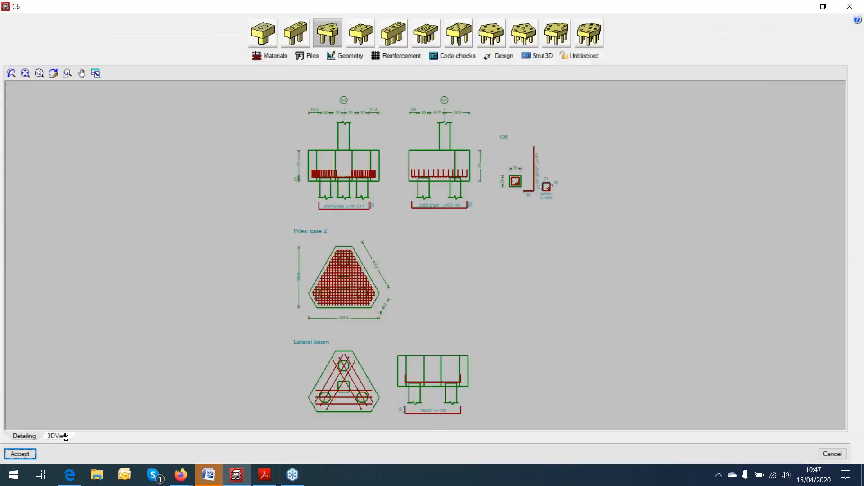
# Inspect the C6 pile cap's reinforcement in 3D from several angles, and leave the cap editor without accepting.
pyautogui.click(57, 436)
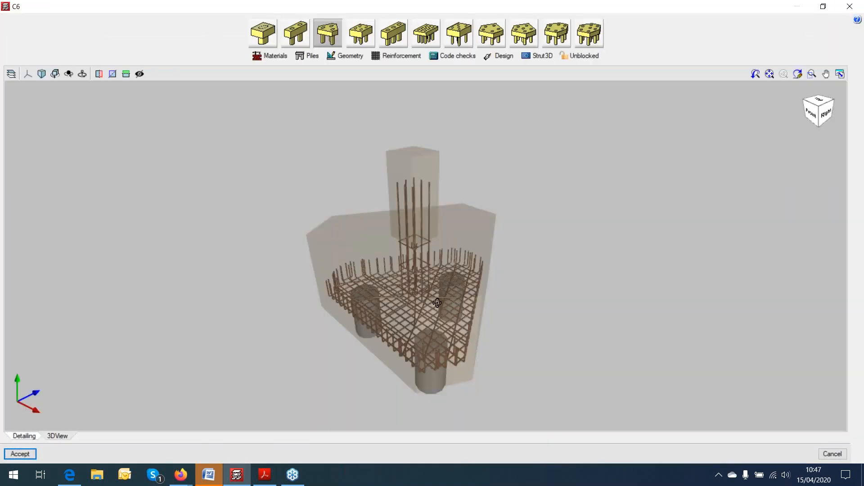
pyautogui.moveTo(438, 301)
pyautogui.mouseDown(button='middle')
pyautogui.moveTo(469, 298)
pyautogui.moveTo(445, 322)
pyautogui.moveTo(496, 333)
pyautogui.moveTo(304, 300)
pyautogui.mouseUp(button='middle')
pyautogui.scroll(3, 443, 325)
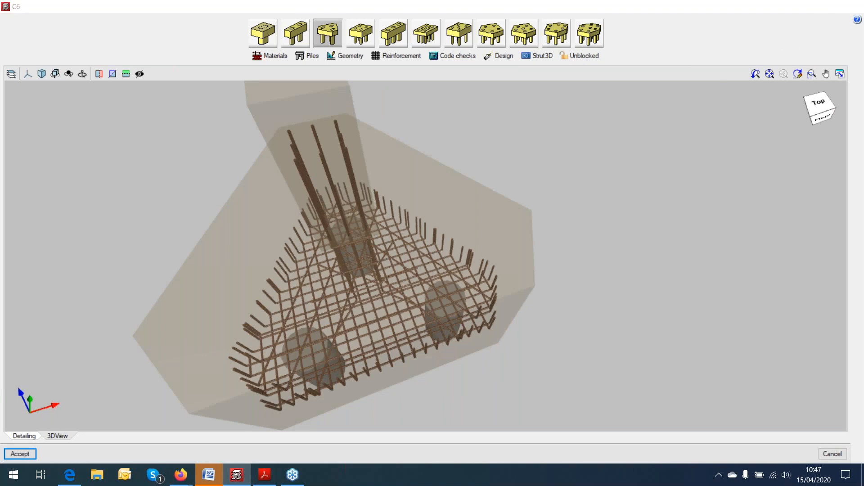
pyautogui.press('Escape')
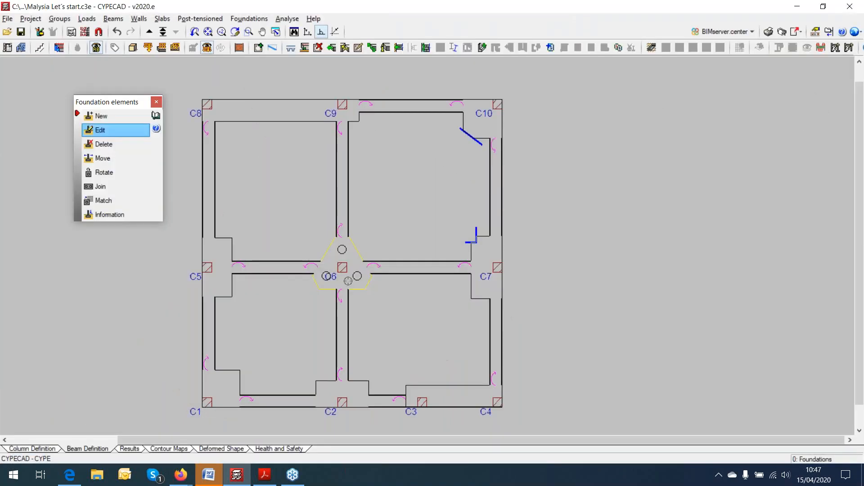
# Reopen the C6 pile cap, run a complete design, view its check report, and accept the redesigned cap.
pyautogui.click(348, 282)
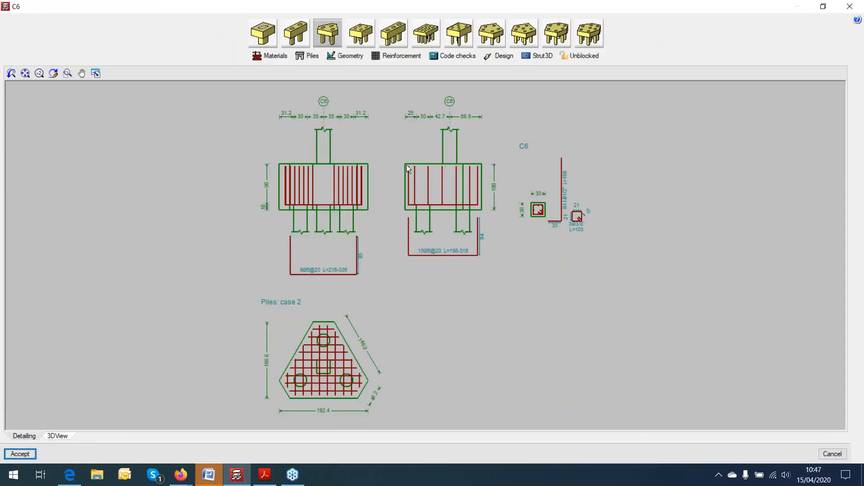
pyautogui.click(507, 58)
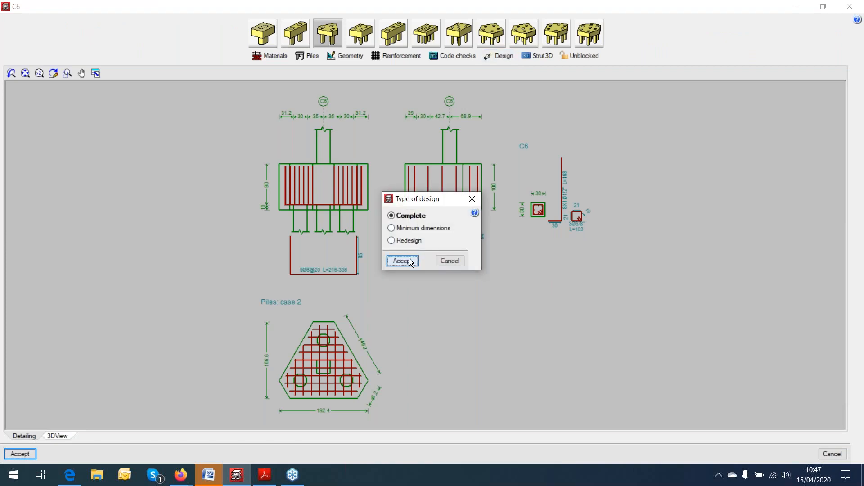
pyautogui.click(410, 259)
pyautogui.click(435, 262)
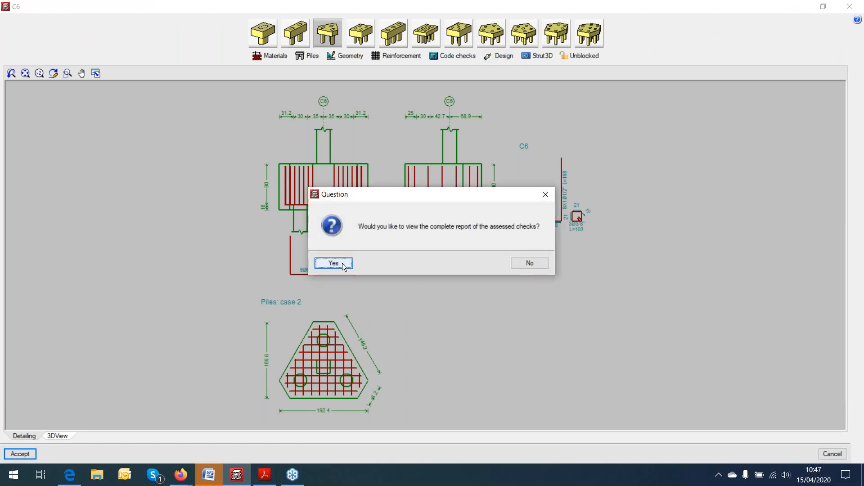
pyautogui.click(343, 264)
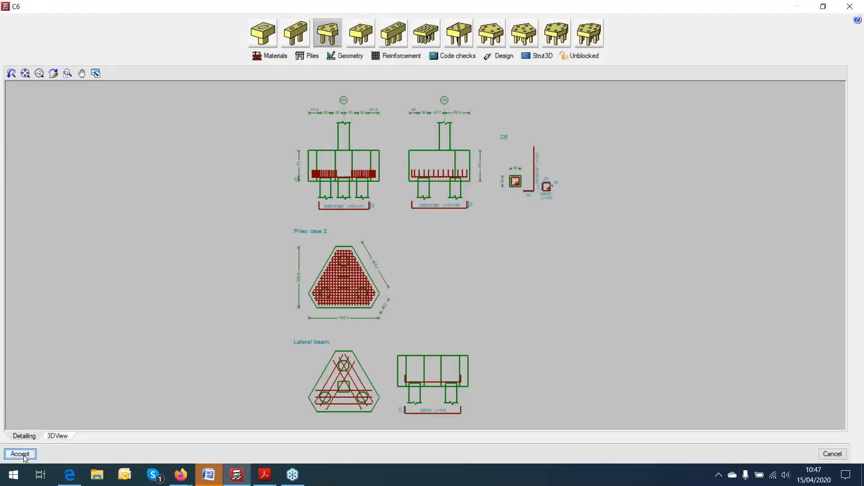
pyautogui.click(24, 456)
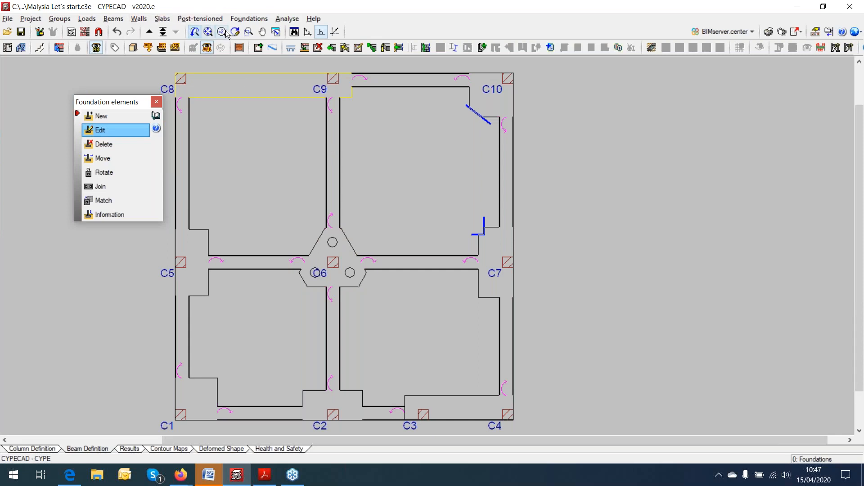
# Open the strap beam between C6 and the C8-C9 footing for editing and view its detailing.
pyautogui.click(264, 19)
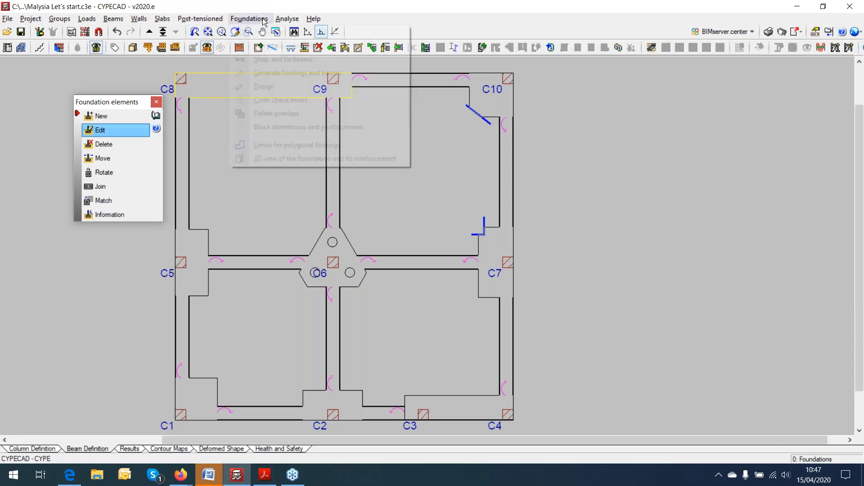
pyautogui.click(268, 59)
pyautogui.click(50, 92)
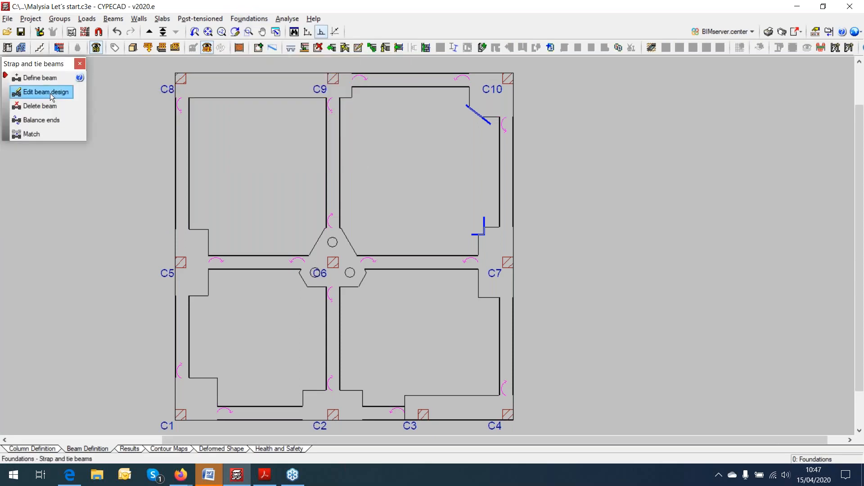
pyautogui.click(330, 153)
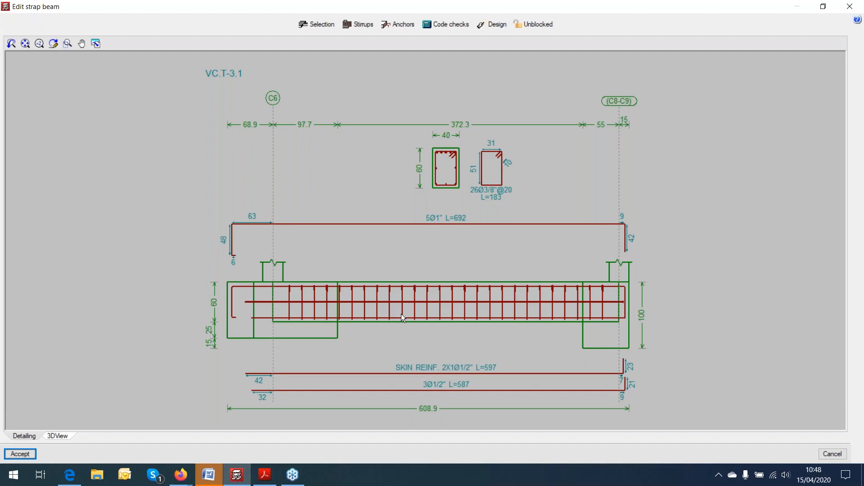
pyautogui.scroll(2, 401, 314)
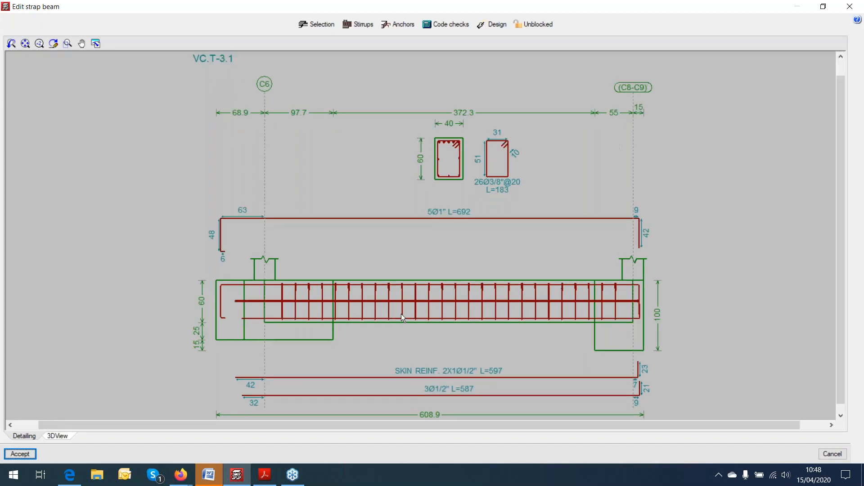
# Look through the strap beam's type selection, stirrup placement and anchorage length options without changing them.
pyautogui.click(317, 24)
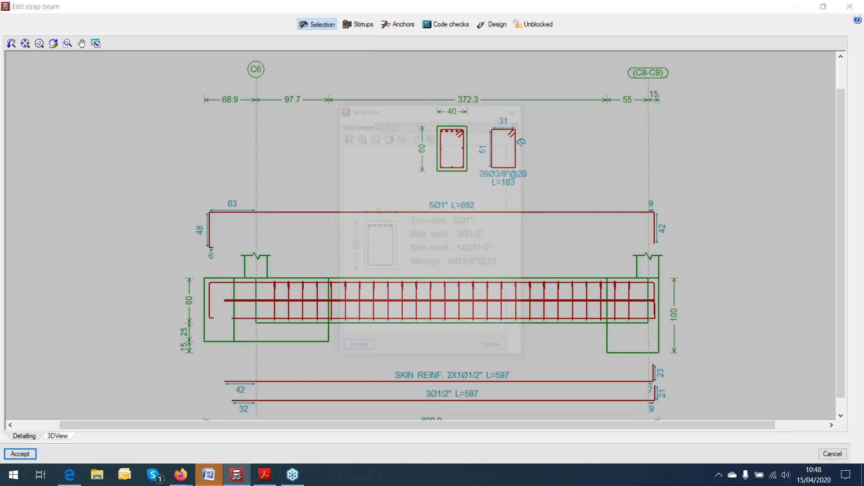
pyautogui.click(505, 125)
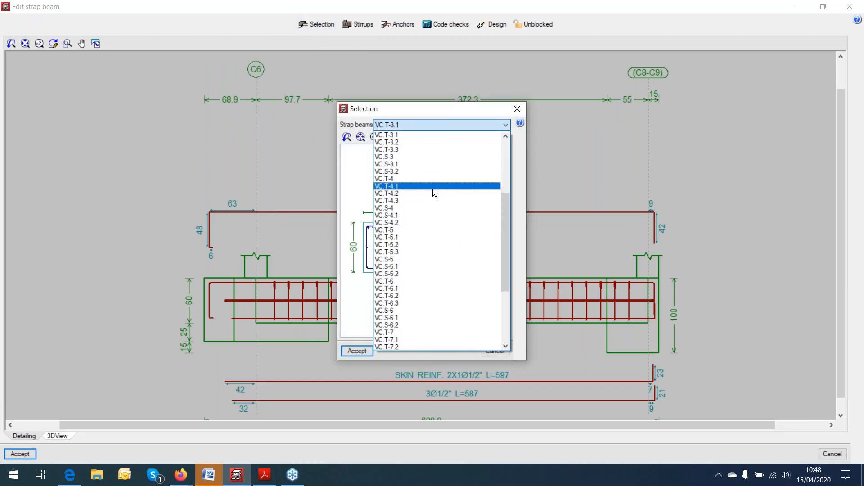
pyautogui.click(517, 107)
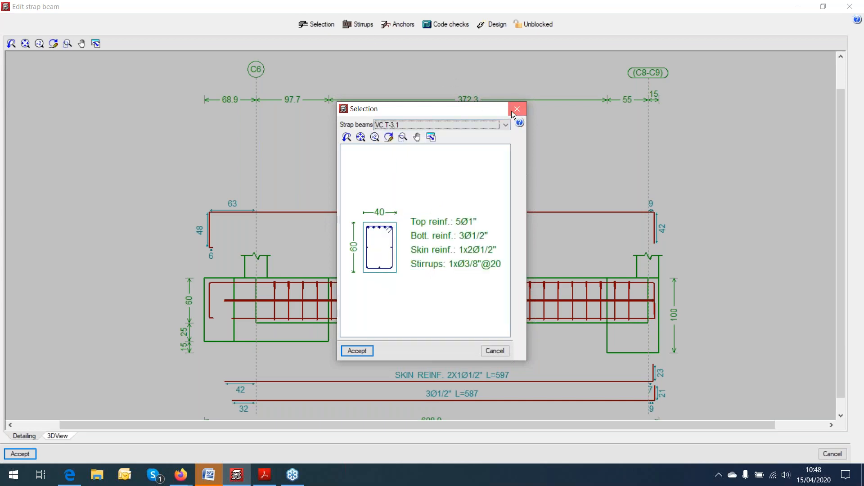
pyautogui.click(514, 111)
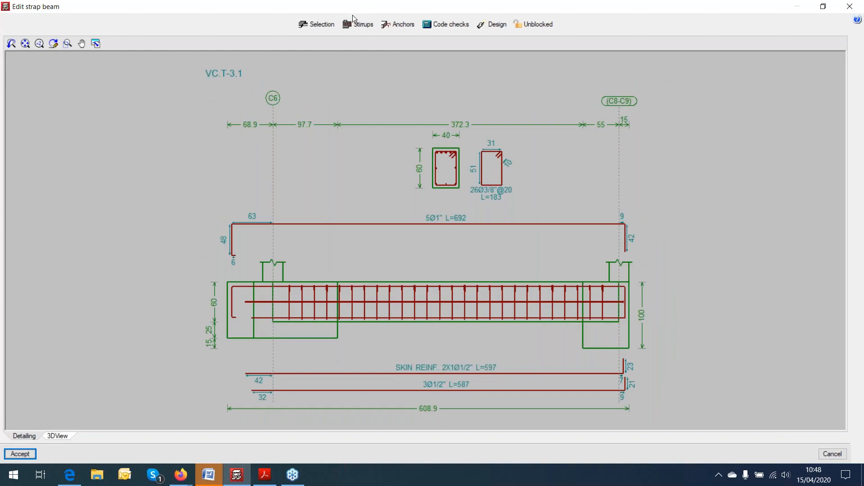
pyautogui.click(358, 24)
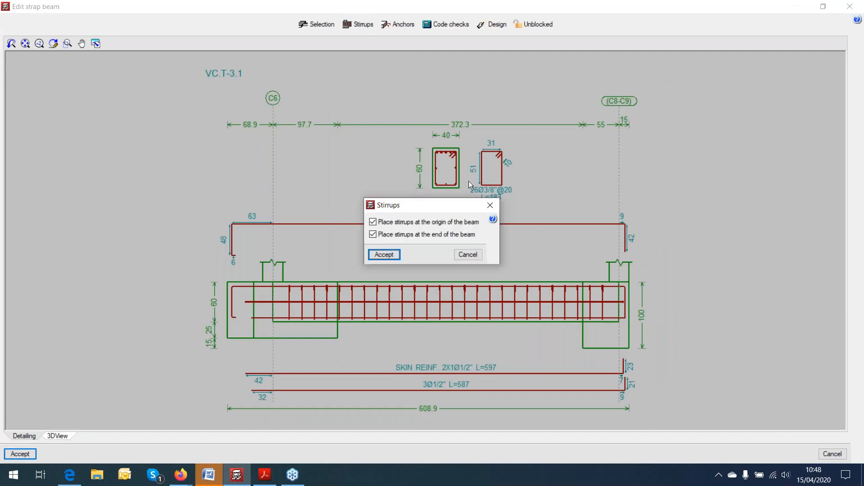
pyautogui.click(490, 206)
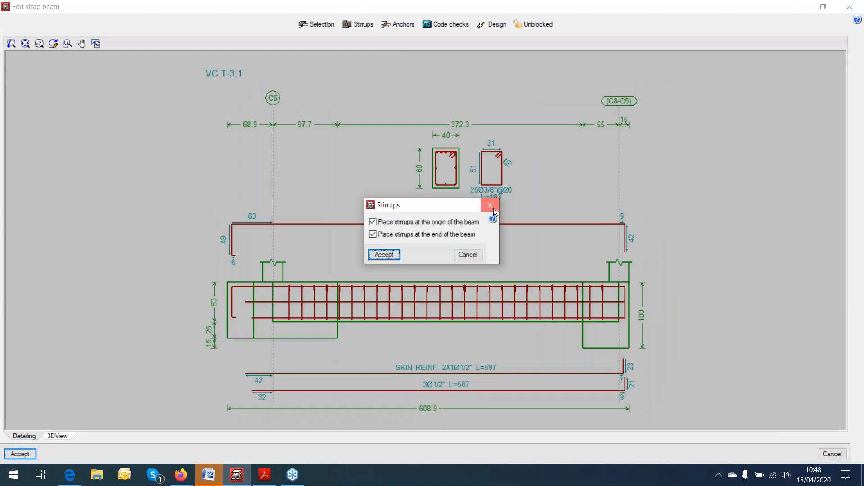
pyautogui.click(399, 24)
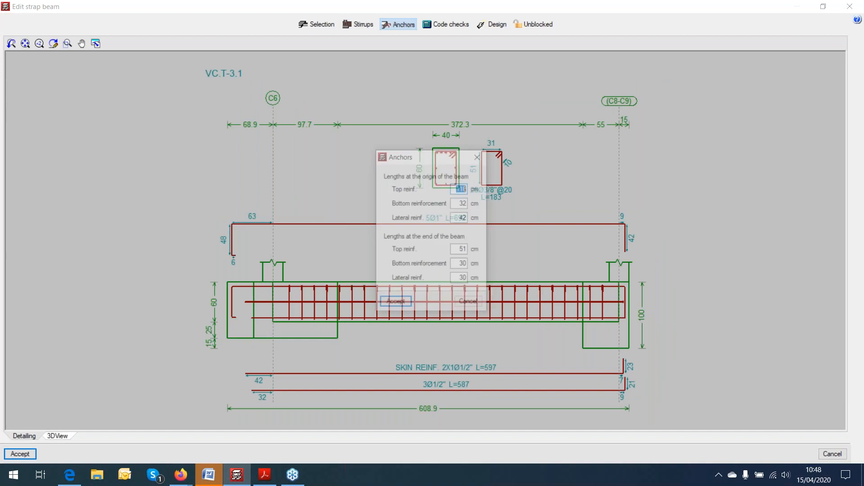
pyautogui.click(480, 160)
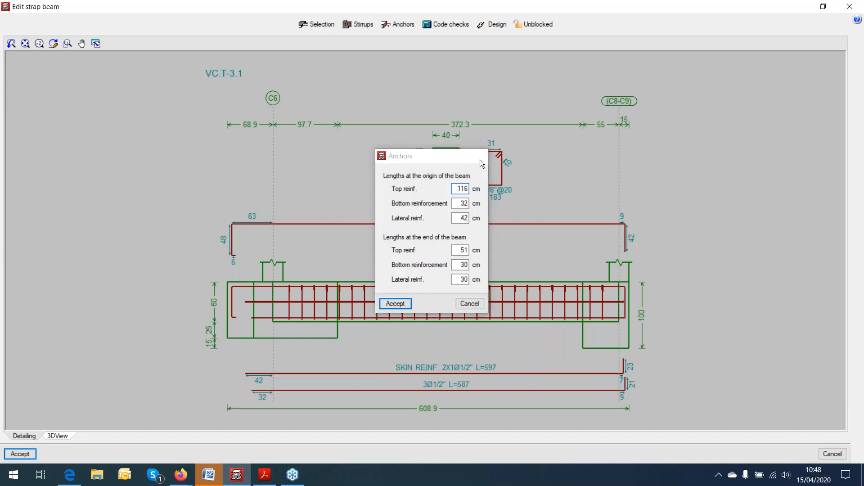
# Run the code checks of the C6 to C8-C9 strap beam and read the report through the flexure reinforcement check.
pyautogui.click(459, 29)
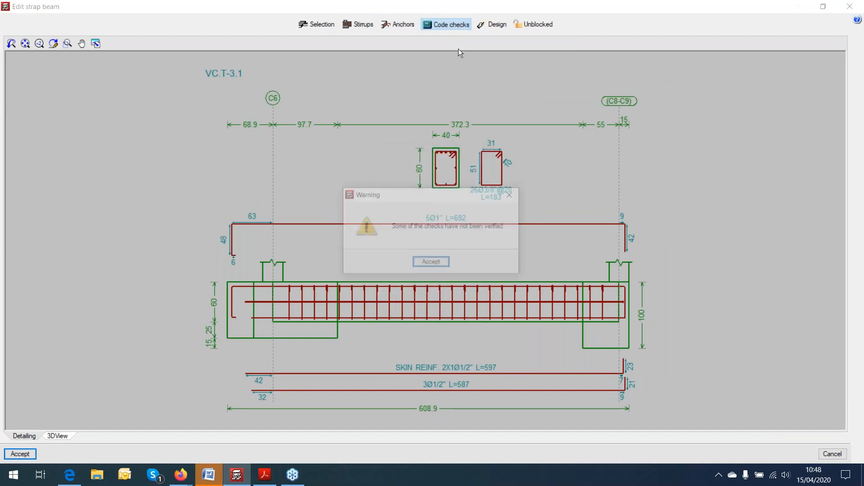
pyautogui.click(440, 266)
pyautogui.click(334, 264)
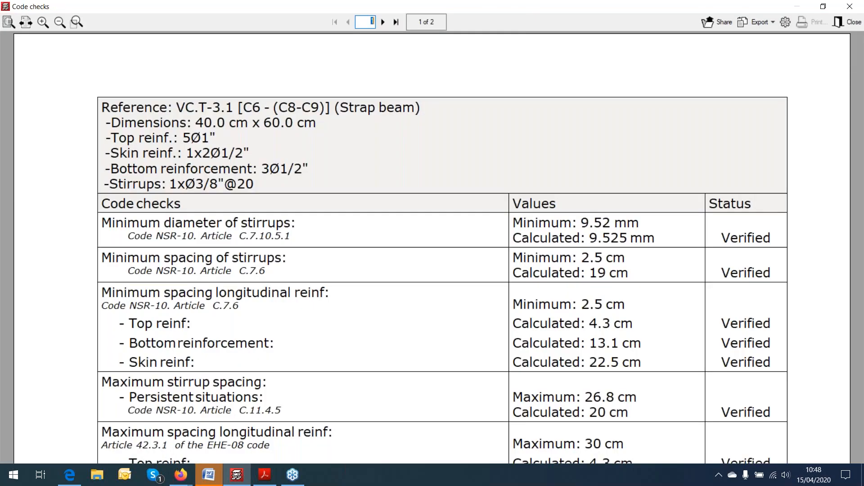
pyautogui.scroll(-5, 343, 268)
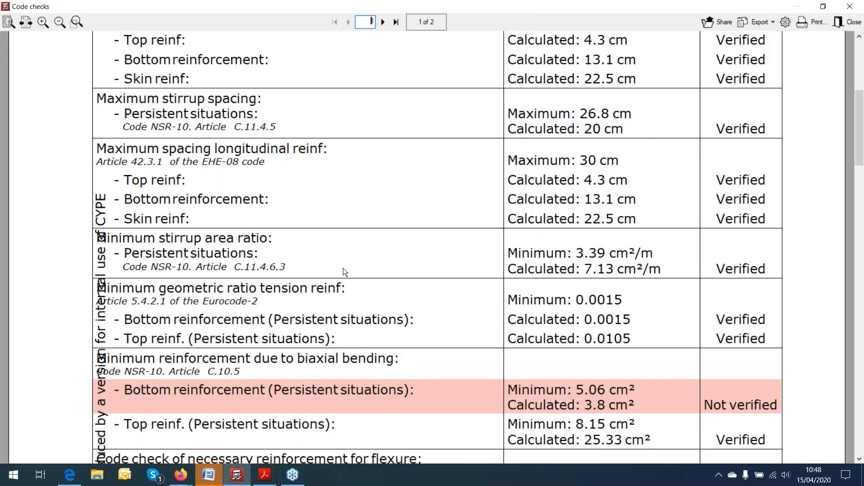
pyautogui.scroll(-2, 304, 282)
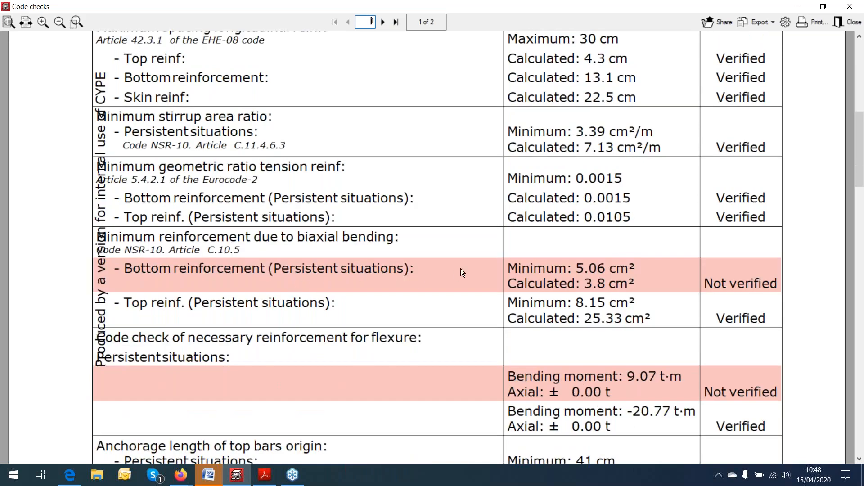
pyautogui.scroll(-1, 461, 268)
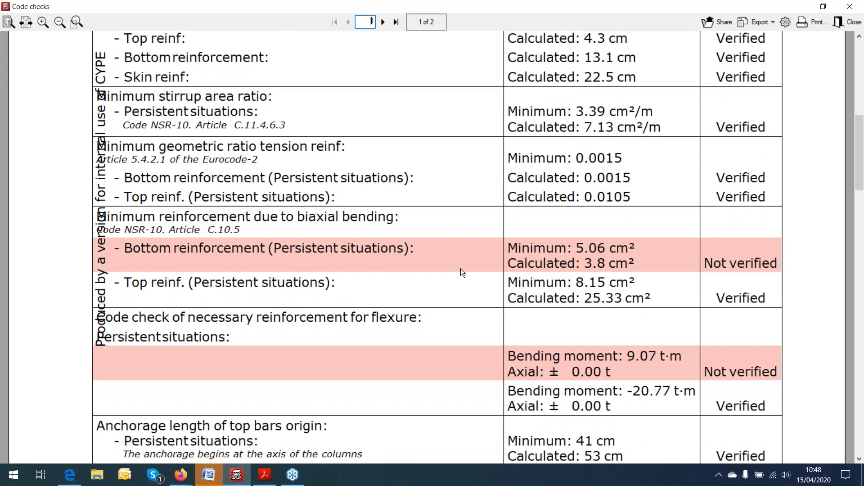
# Read the minimum reinforcement, flexure and bottom bar anchorage checks in the strap beam report and close it.
pyautogui.scroll(-2, 461, 272)
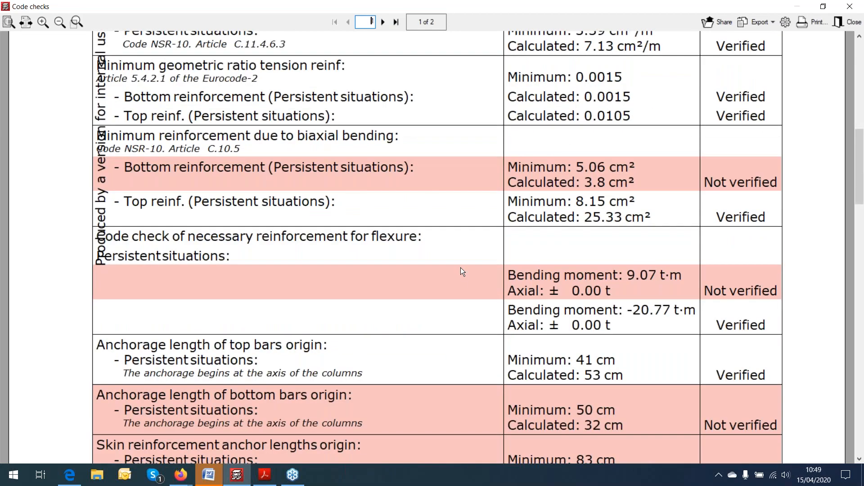
pyautogui.scroll(3, 461, 267)
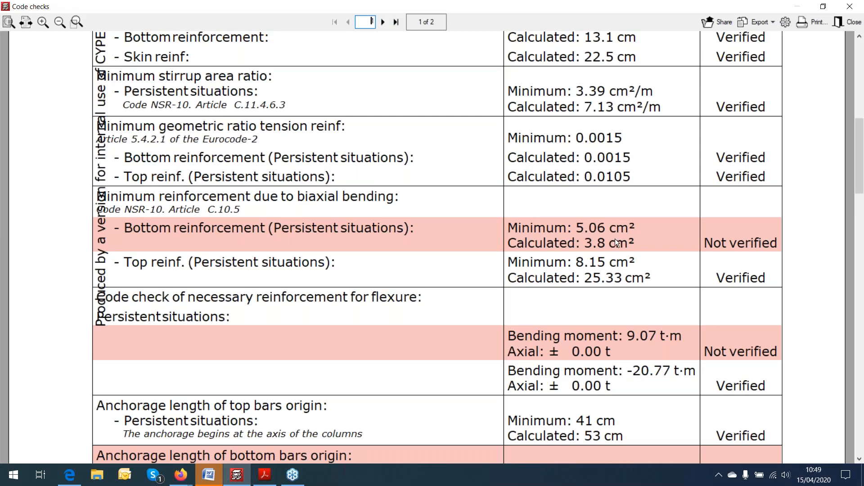
pyautogui.click(846, 7)
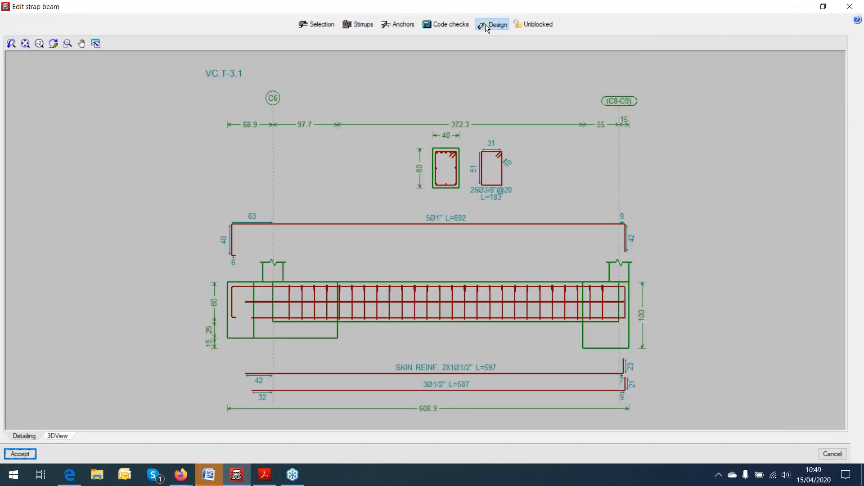
# Run a complete design of the C6 to C8-C9 strap beam, view its full check report and close it.
pyautogui.click(486, 24)
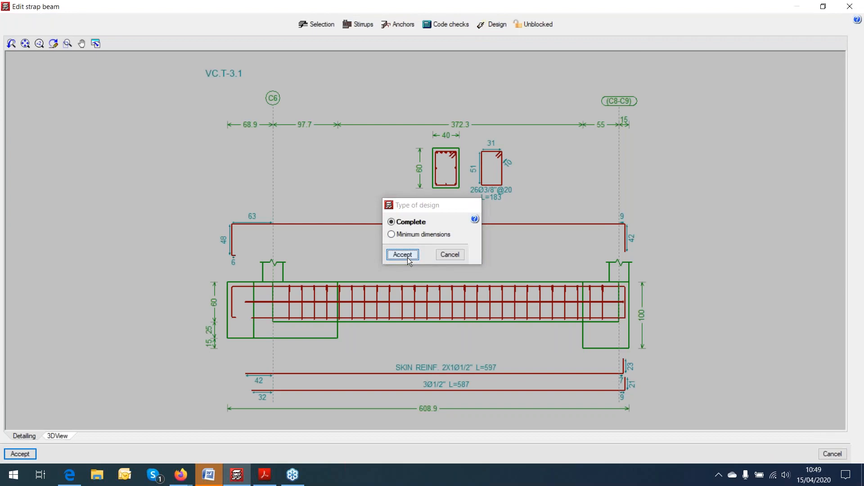
pyautogui.click(404, 254)
pyautogui.click(430, 261)
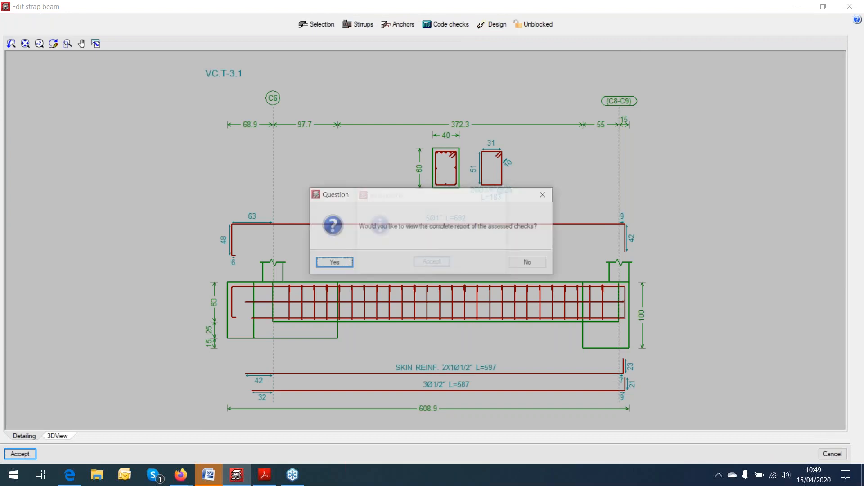
pyautogui.click(343, 263)
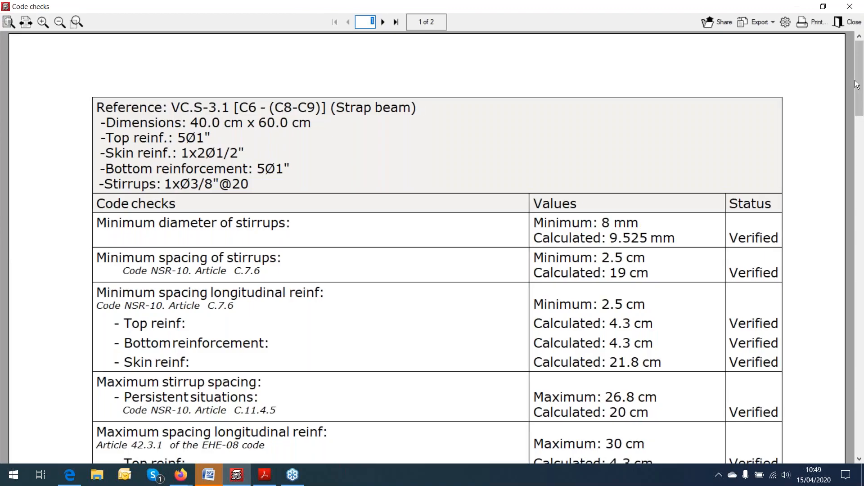
pyautogui.moveTo(857, 85); pyautogui.dragTo(857, 313)
pyautogui.click(848, 21)
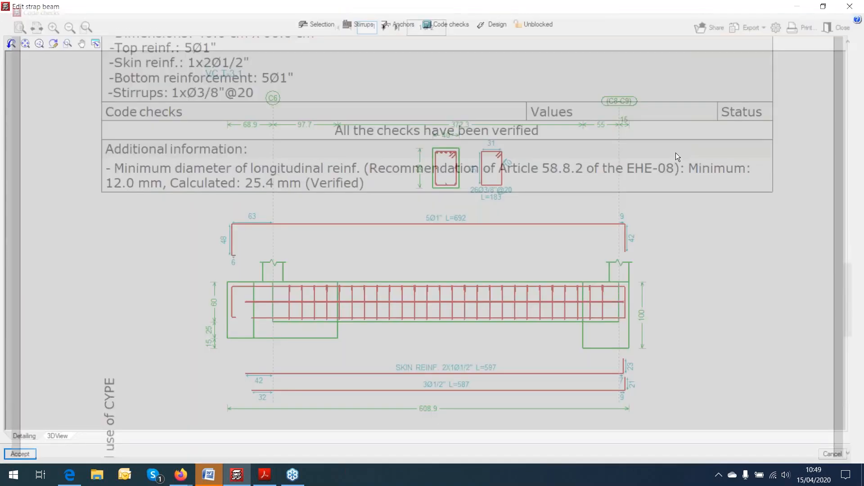
# Examine the redesigned strap beam's cross-section and reinforcement detailing, and inspect its bars in the 3D view.
pyautogui.scroll(2, 456, 164)
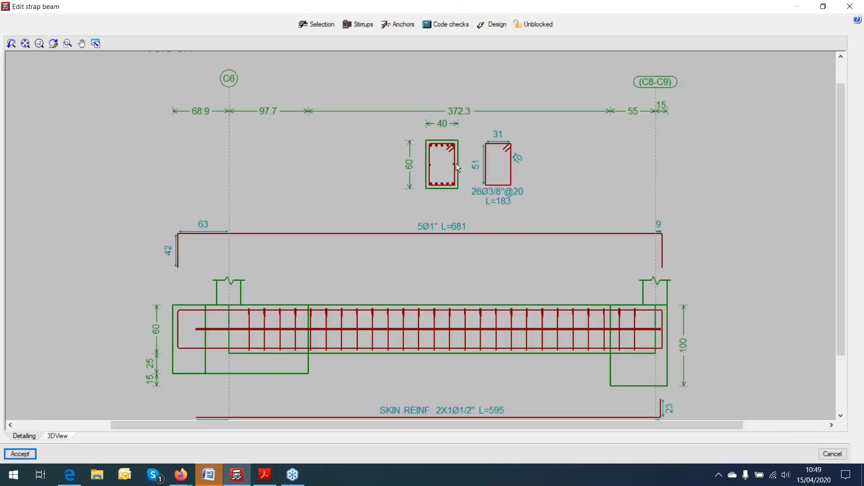
pyautogui.scroll(1, 456, 163)
pyautogui.scroll(-2, 448, 152)
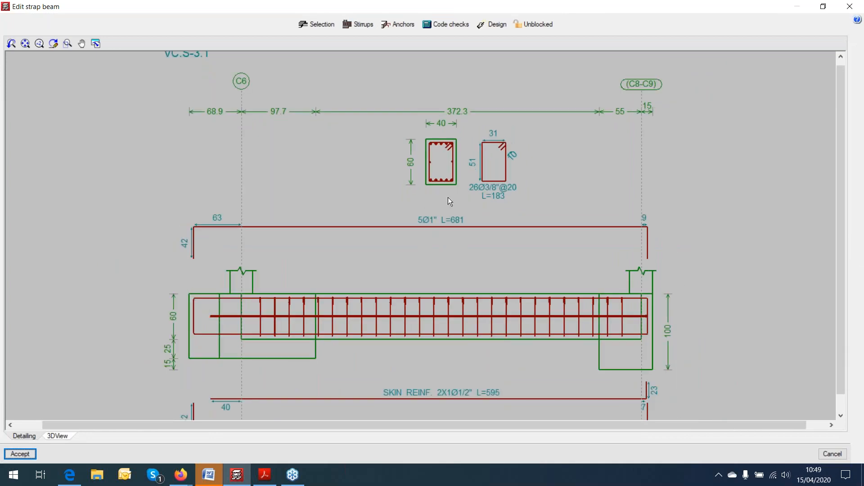
pyautogui.scroll(-2, 447, 197)
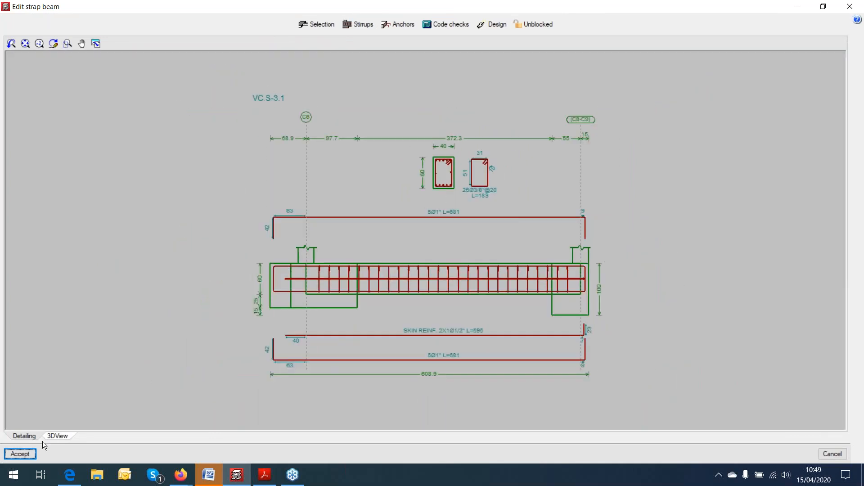
pyautogui.click(56, 438)
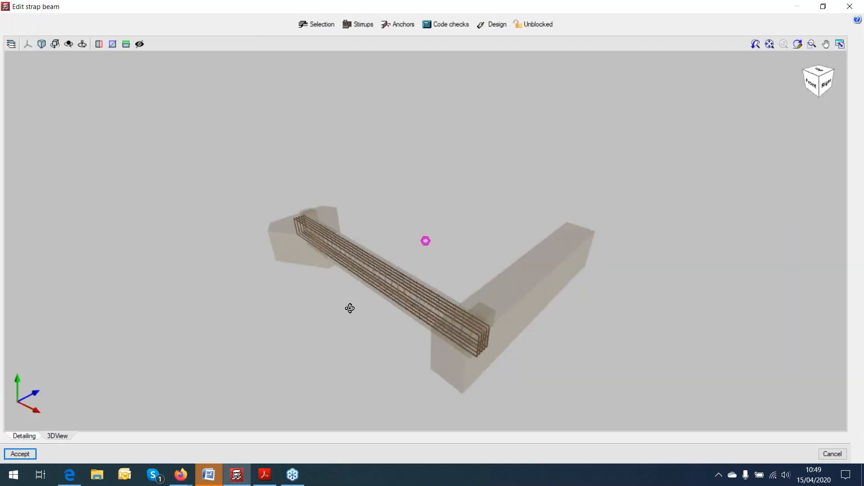
pyautogui.moveTo(350, 306)
pyautogui.mouseDown(button='middle')
pyautogui.moveTo(375, 306)
pyautogui.moveTo(373, 281)
pyautogui.moveTo(330, 256)
pyautogui.moveTo(426, 349)
pyautogui.moveTo(266, 333)
pyautogui.moveTo(303, 345)
pyautogui.moveTo(312, 362)
pyautogui.moveTo(320, 349)
pyautogui.moveTo(506, 324)
pyautogui.mouseUp(button='middle')
pyautogui.scroll(3, 372, 281)
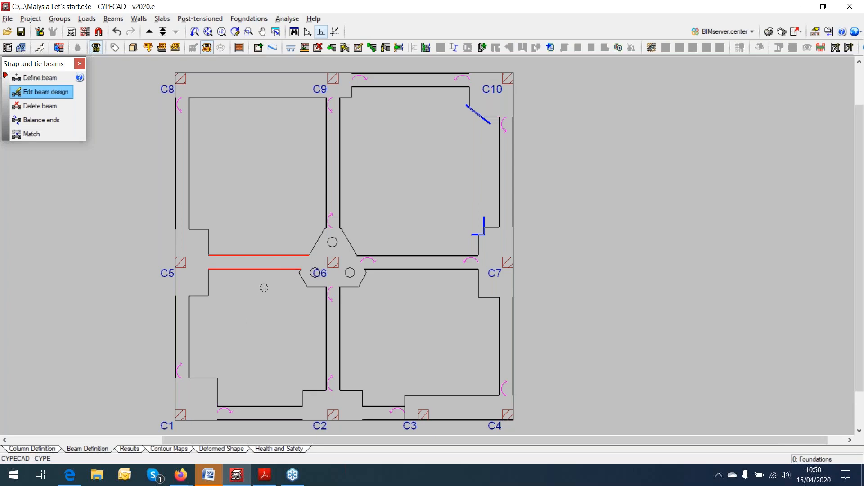
# Open the recent job 'Malysia case 2' and dismiss its analysis error report.
pyautogui.moveTo(307, 284); pyautogui.dragTo(344, 285, button='middle')
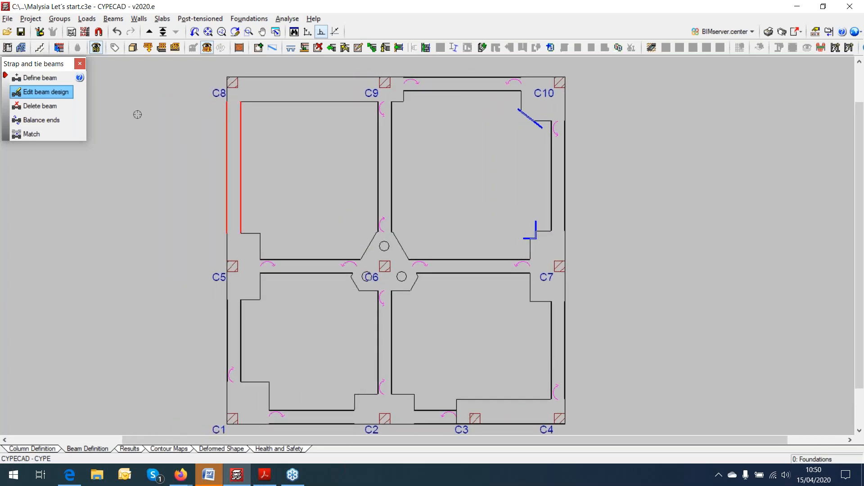
pyautogui.click(8, 19)
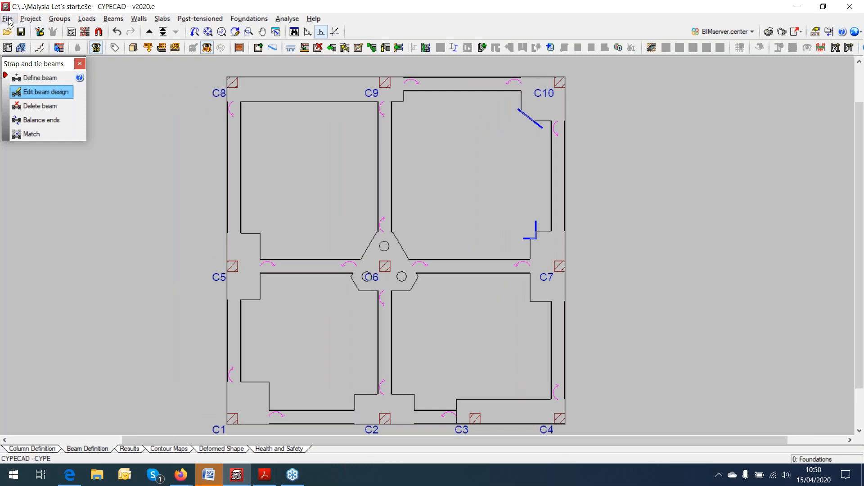
pyautogui.moveTo(38, 182)
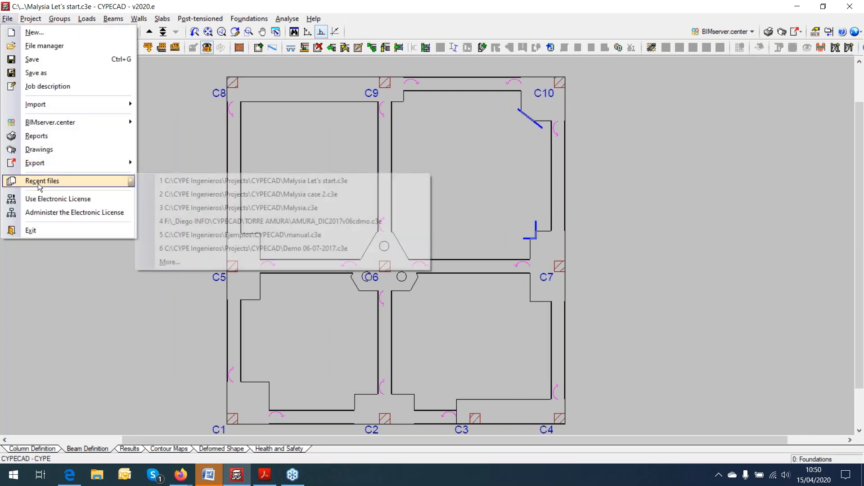
pyautogui.click(292, 195)
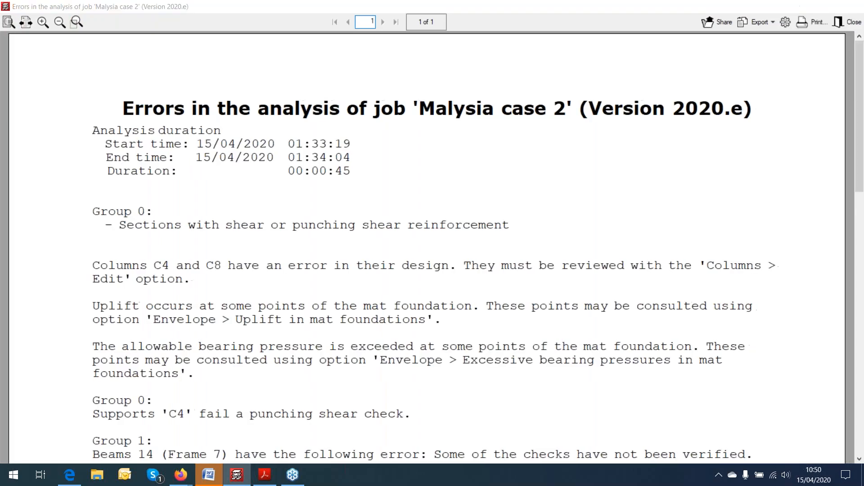
pyautogui.press('Escape')
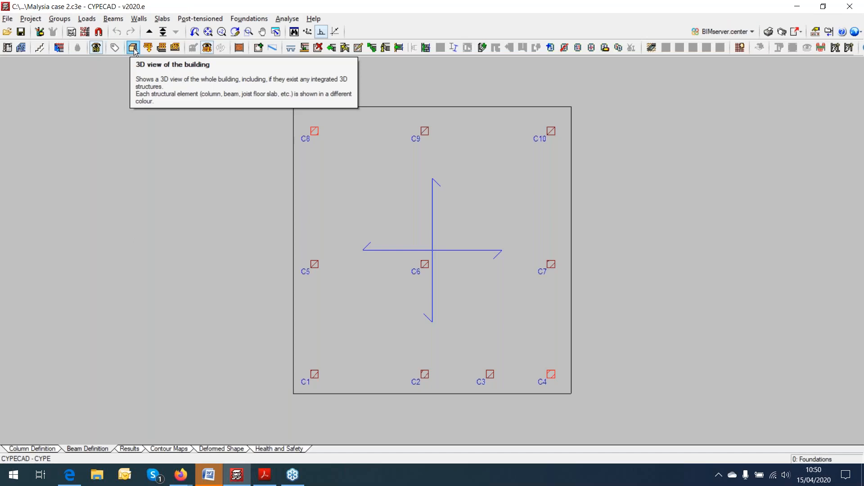
# View the whole building in 3D and look at the mat foundation beneath its columns.
pyautogui.click(134, 48)
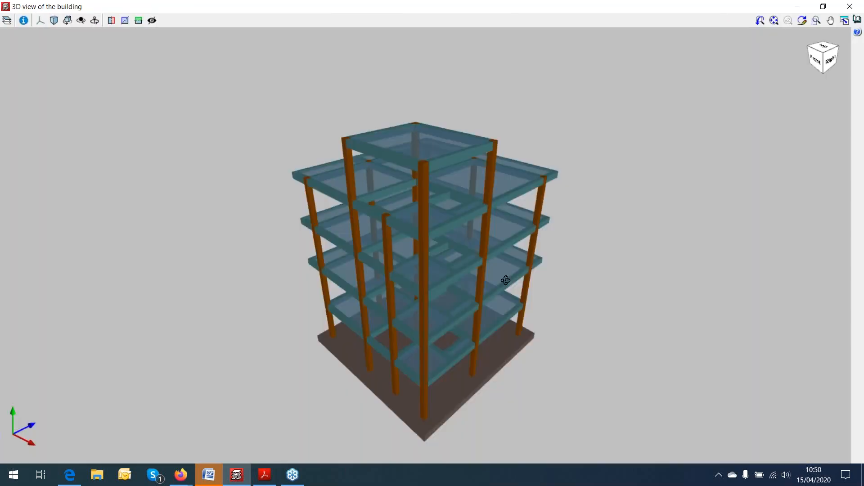
pyautogui.moveTo(505, 281); pyautogui.dragTo(493, 417)
pyautogui.scroll(5, 493, 418)
pyautogui.moveTo(455, 361)
pyautogui.mouseDown()
pyautogui.moveTo(524, 353)
pyautogui.moveTo(451, 344)
pyautogui.mouseUp()
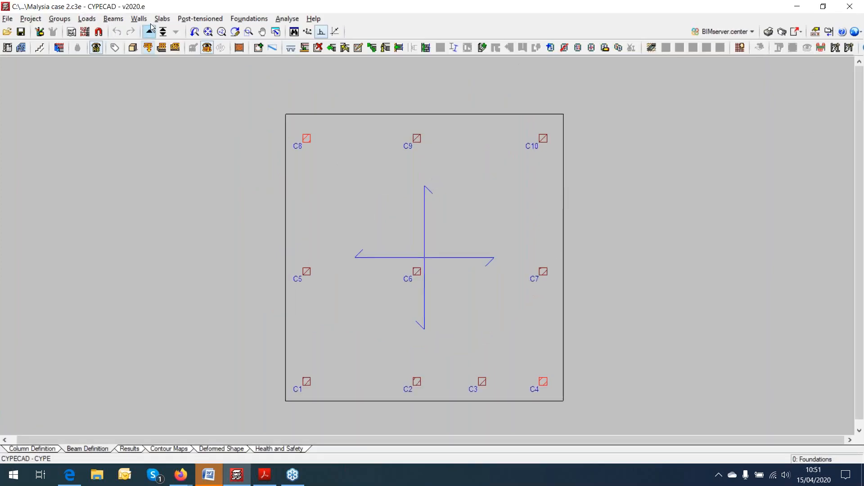
# Open the mat's edge beam beyond C8, C9 and C10 for editing, view the foundation beam family's properties, and cancel.
pyautogui.click(109, 18)
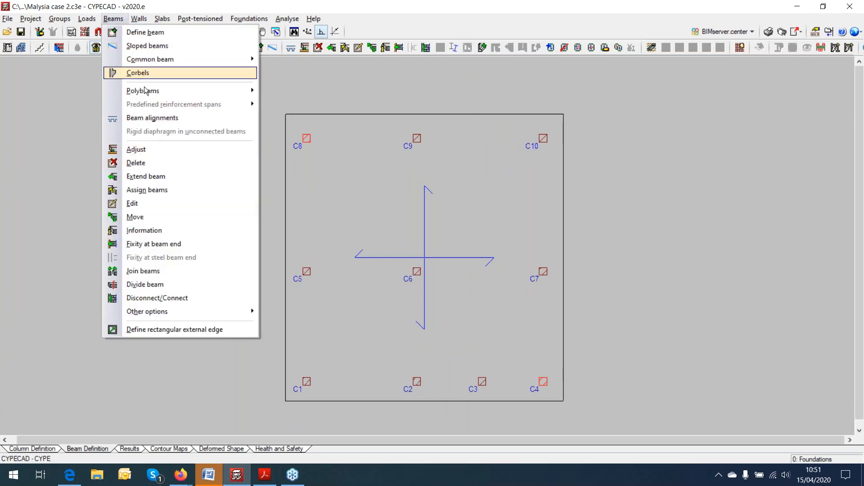
pyautogui.click(143, 203)
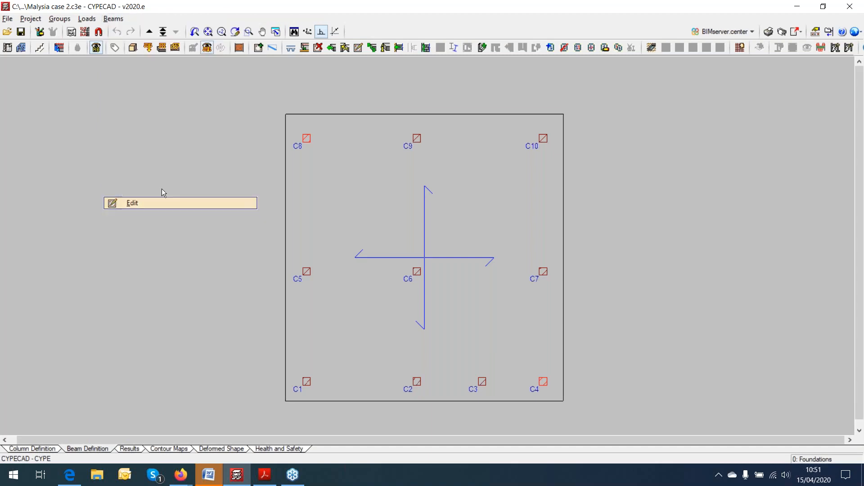
pyautogui.click(425, 114)
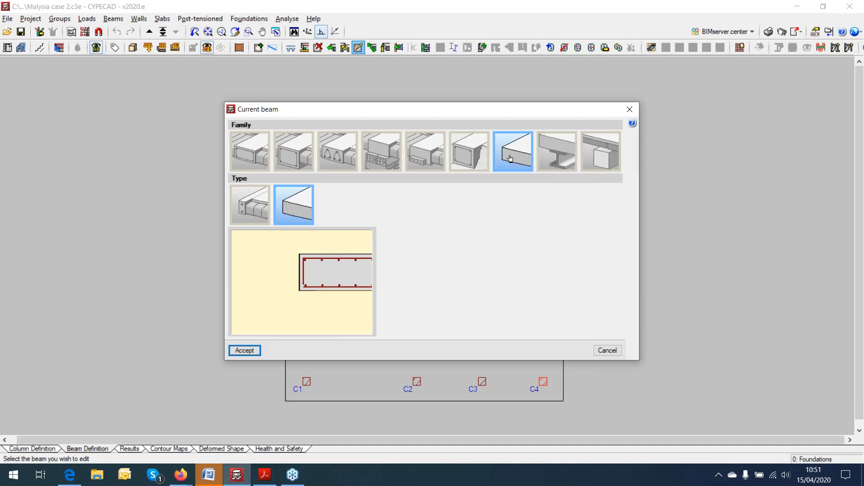
pyautogui.click(472, 163)
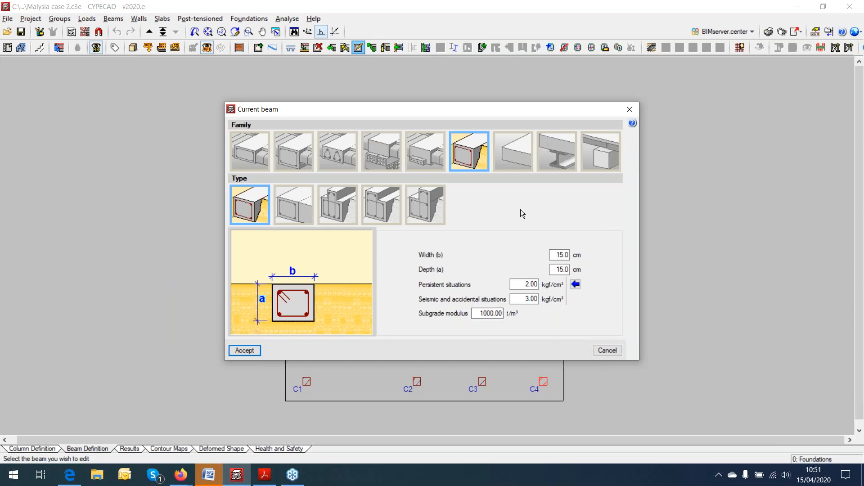
pyautogui.click(629, 114)
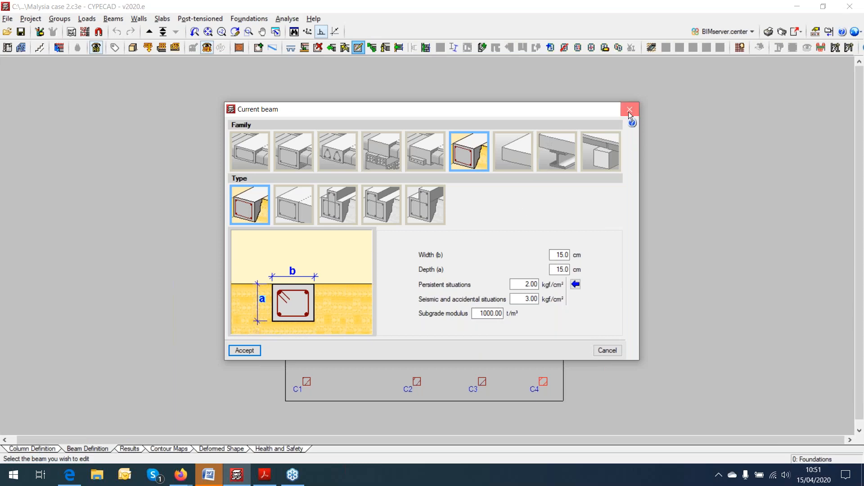
pyautogui.click(629, 110)
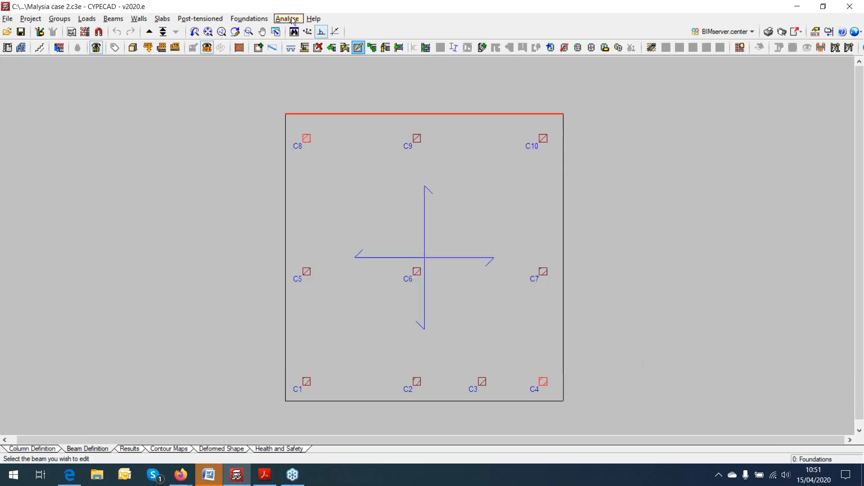
# Switch to the CYPECAD Calculations manual in Adobe Acrobat Reader and hide its bookmarks and tools side panes.
pyautogui.click(315, 20)
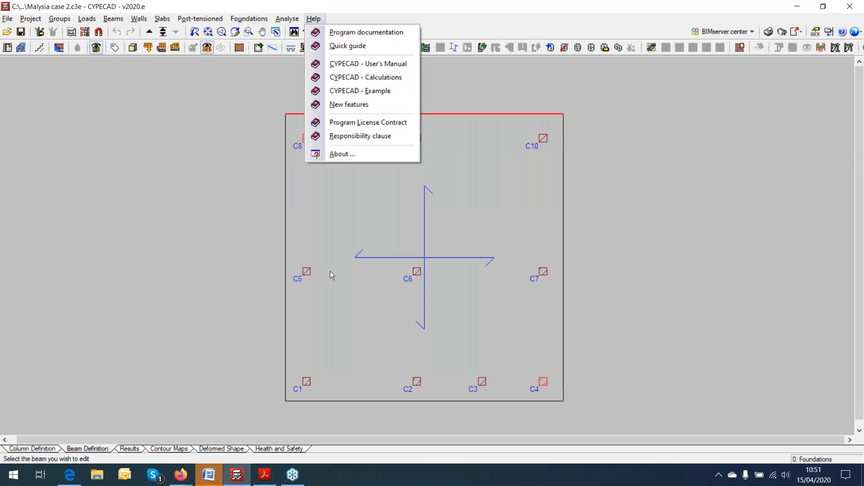
pyautogui.click(269, 481)
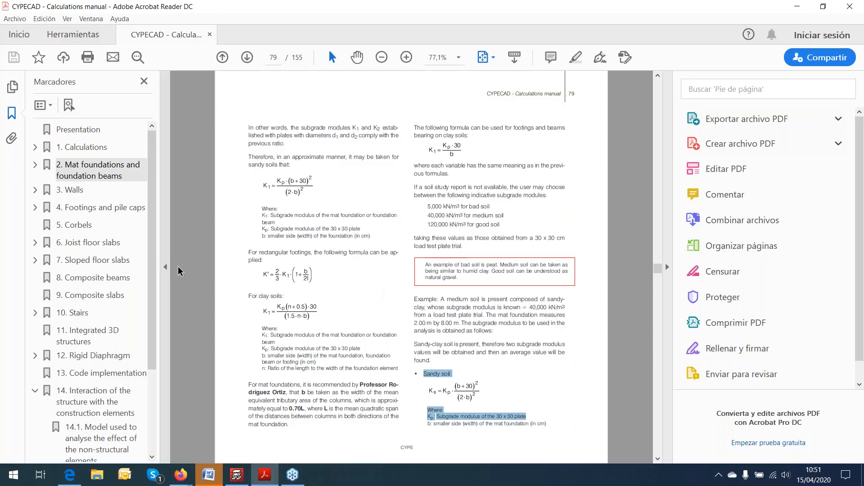
pyautogui.click(165, 267)
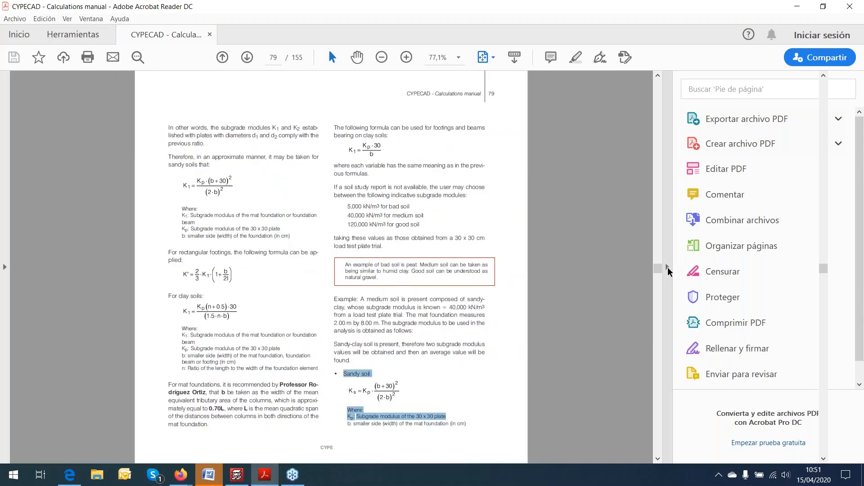
pyautogui.click(667, 268)
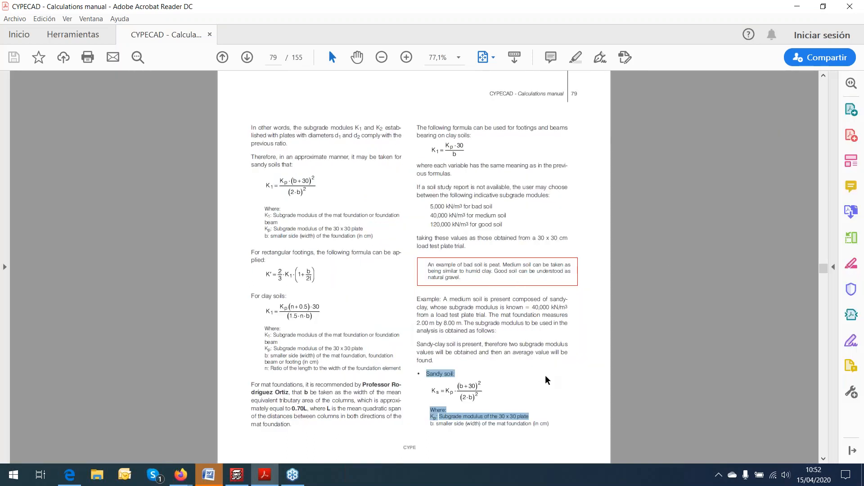
# Read the manual's subgrade modulus formulas and worked example on page 79, continuing to the soil type table on page 80.
pyautogui.keyDown('ctrl'); pyautogui.scroll(1, 547, 381); pyautogui.keyUp('ctrl')
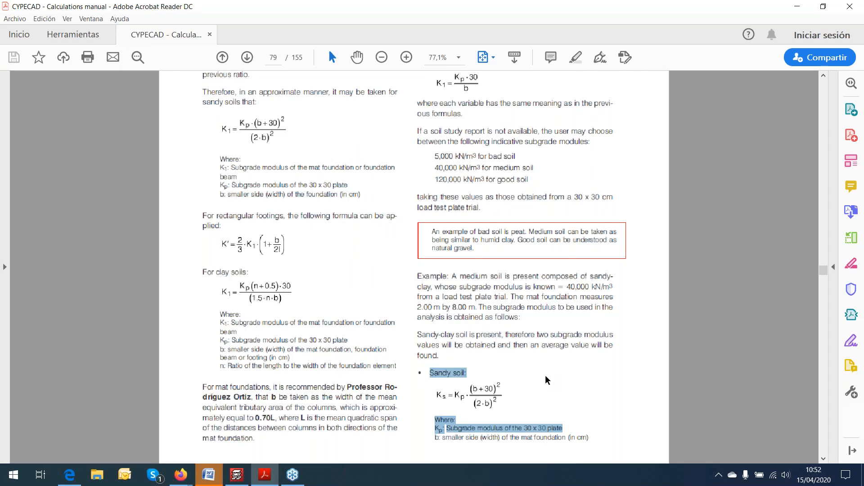
pyautogui.keyDown('ctrl'); pyautogui.scroll(1, 547, 380); pyautogui.keyUp('ctrl')
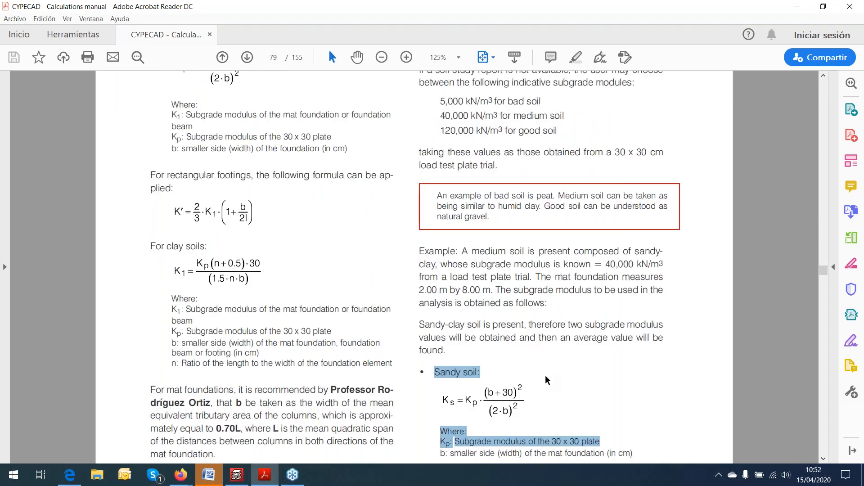
pyautogui.scroll(-1, 509, 412)
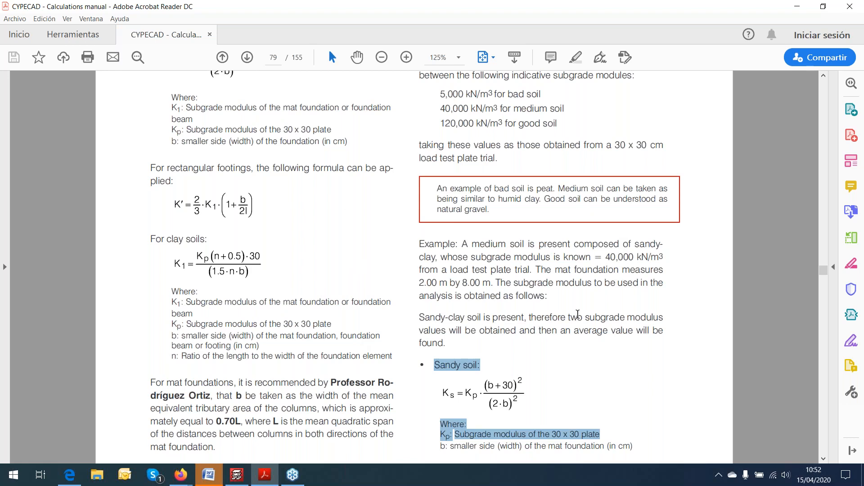
pyautogui.scroll(-1, 578, 314)
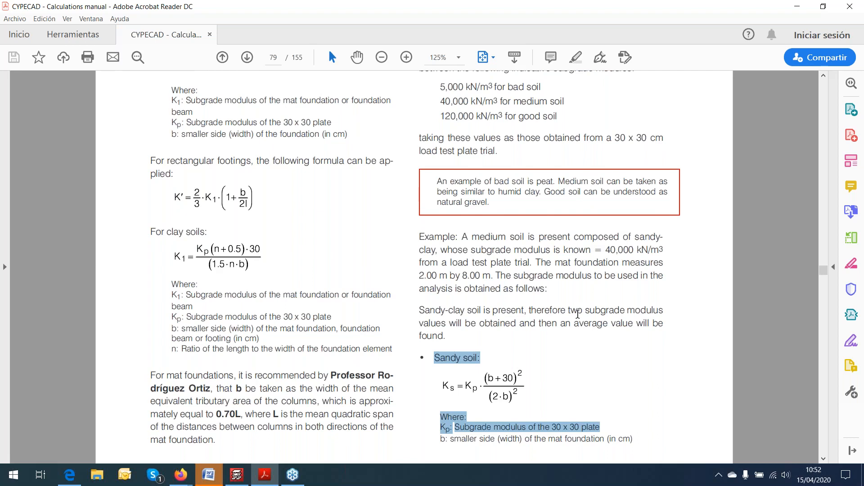
pyautogui.scroll(-1, 578, 314)
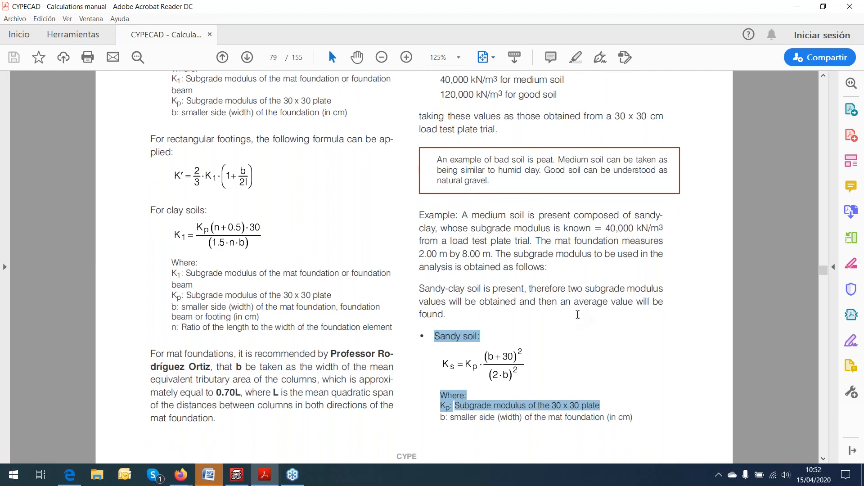
pyautogui.scroll(-1, 578, 314)
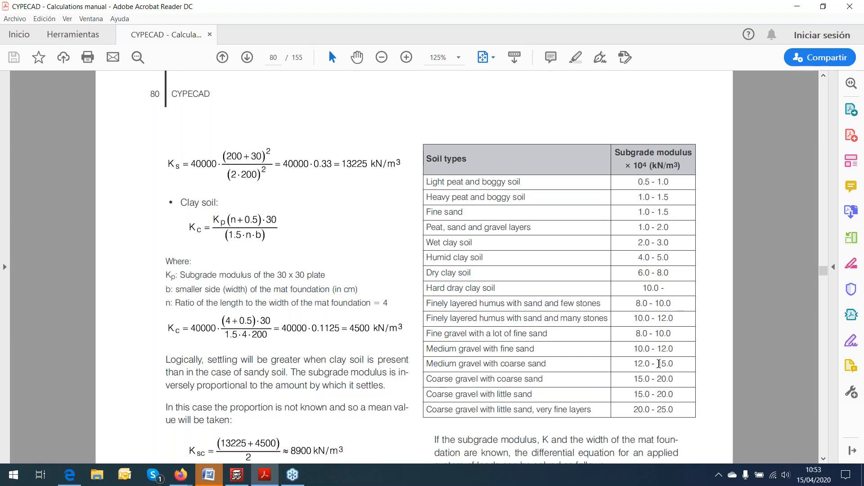
# Switch back to CYPECAD, view the flat foundation beam's width, bearing pressures and subgrade modulus settings, and cancel the beam definition.
pyautogui.click(796, 6)
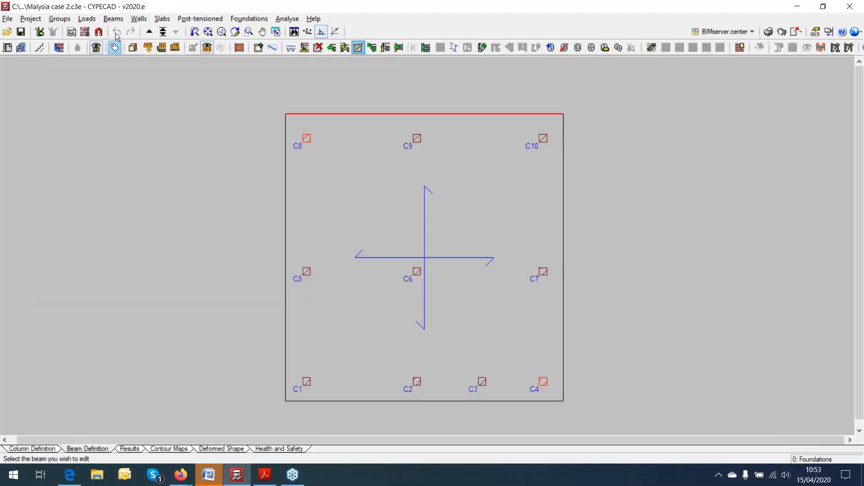
pyautogui.click(114, 19)
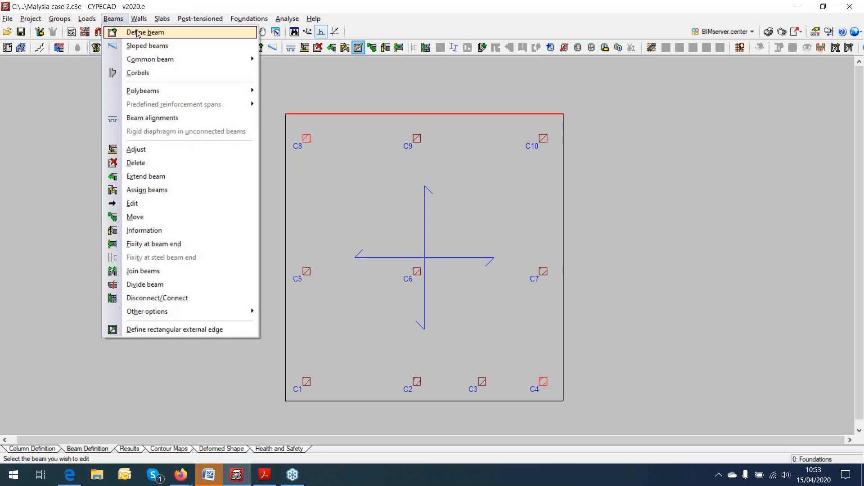
pyautogui.click(136, 32)
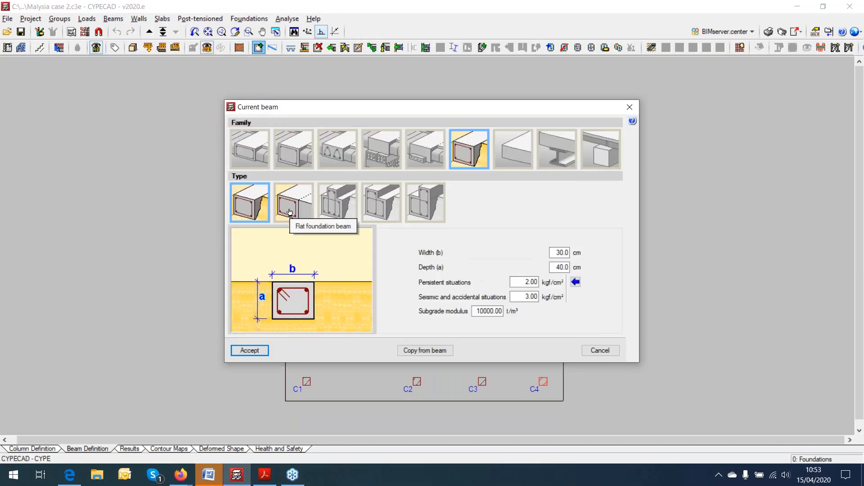
pyautogui.click(289, 212)
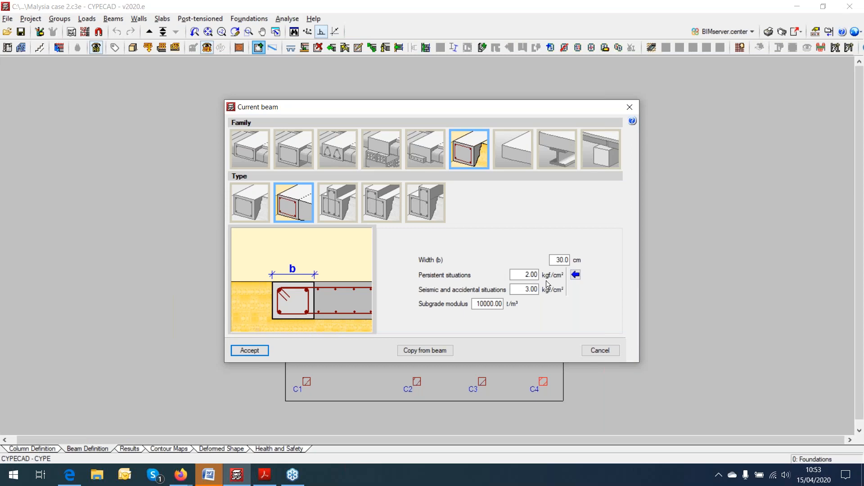
pyautogui.click(601, 350)
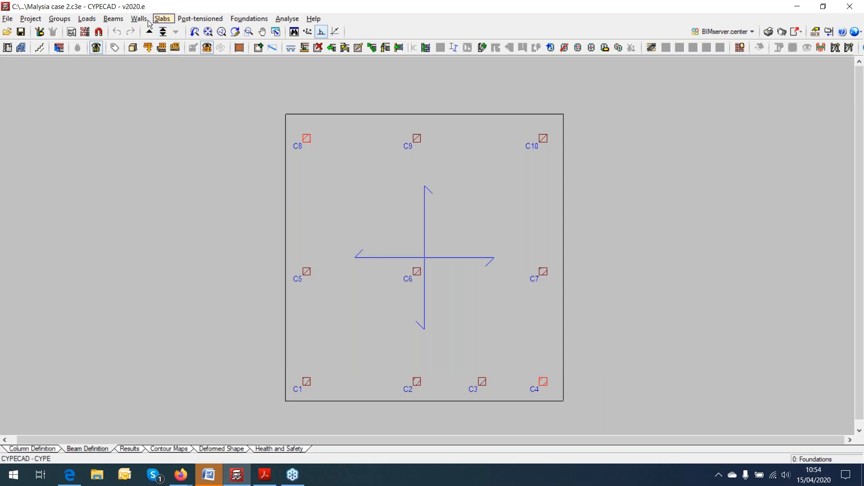
# Draw four flat foundation beams, 30 cm wide, as a closed rectangle beside the existing mat, accepting the loss of the analysis results.
pyautogui.click(113, 19)
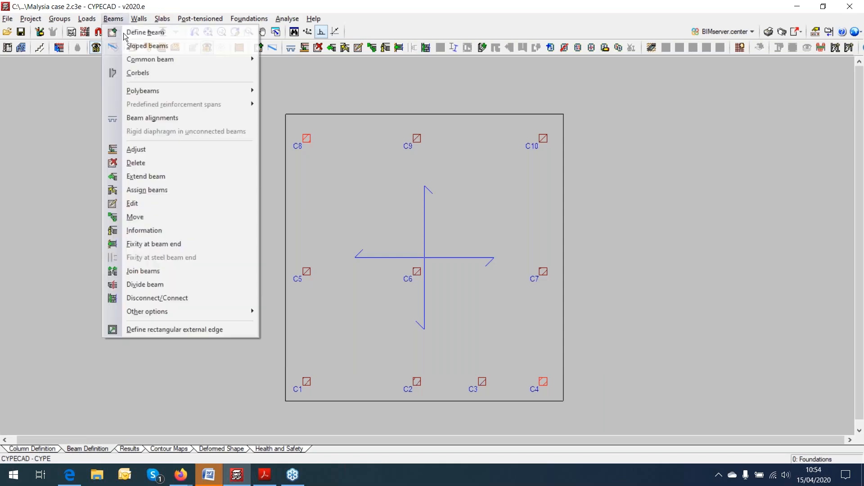
pyautogui.click(154, 55)
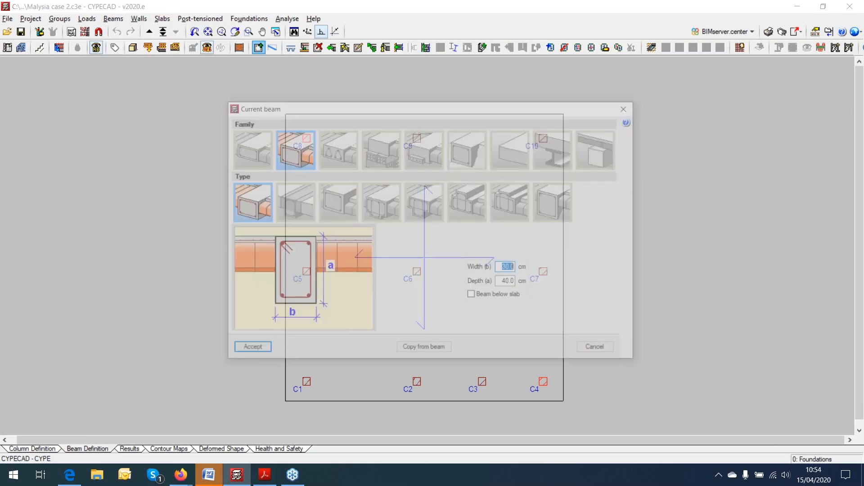
pyautogui.click(472, 155)
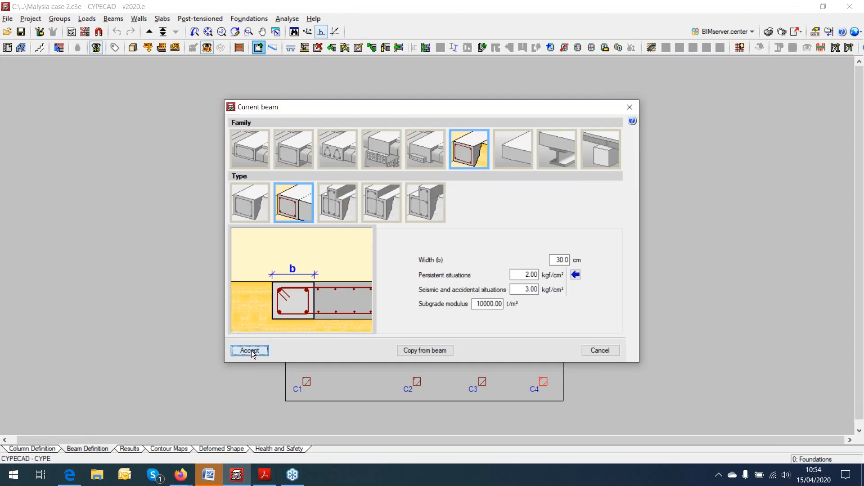
pyautogui.click(251, 351)
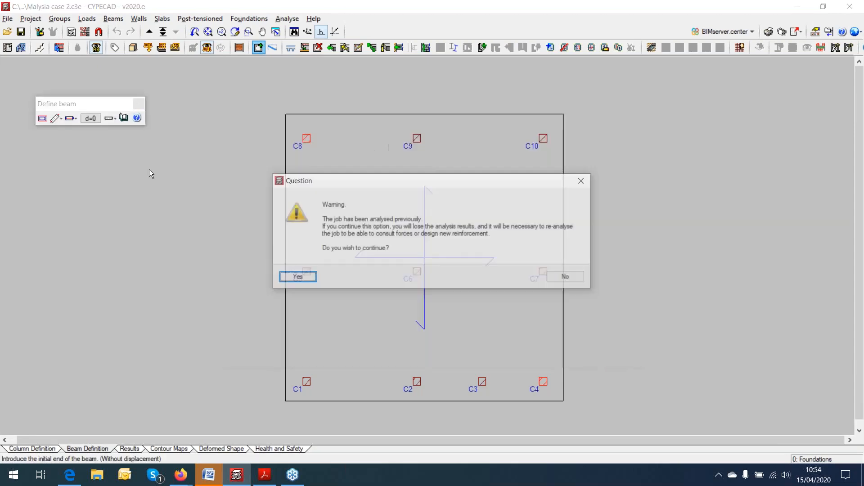
pyautogui.click(296, 278)
pyautogui.click(74, 158)
pyautogui.click(172, 158)
pyautogui.click(172, 273)
pyautogui.click(172, 277)
pyautogui.click(40, 272)
pyautogui.click(77, 171)
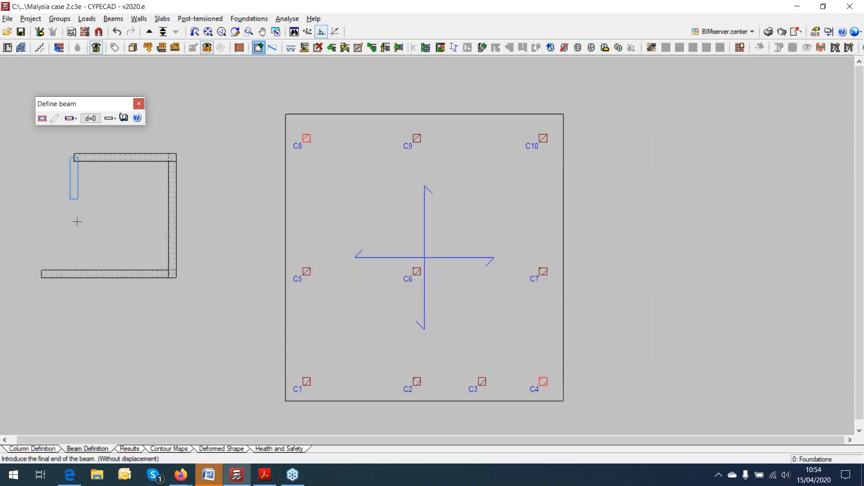
pyautogui.click(86, 322)
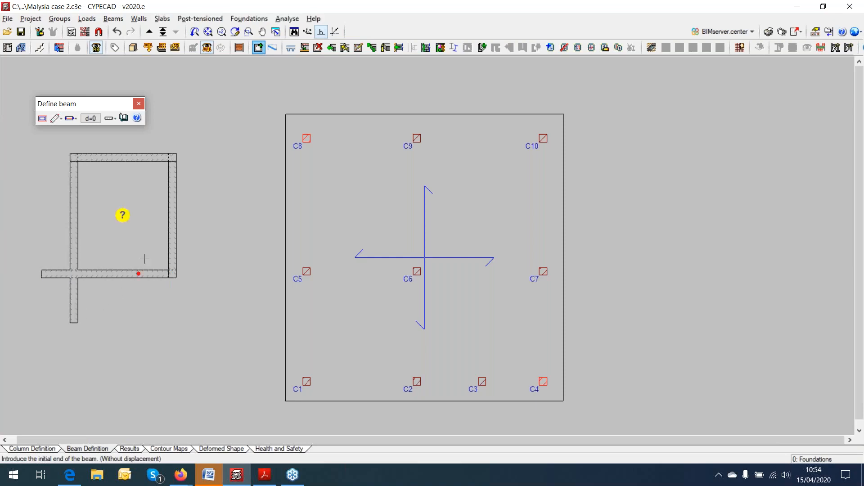
pyautogui.click(139, 103)
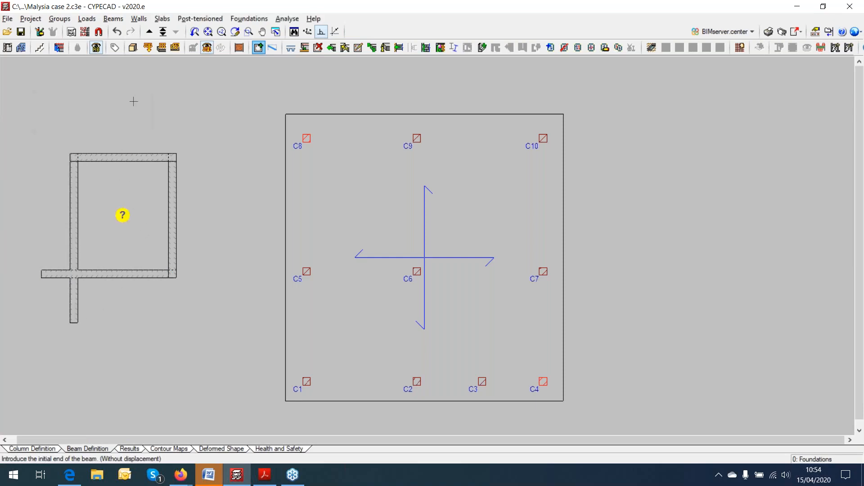
# Delete the two beam stubs that overhang the corner of the new beam rectangle.
pyautogui.click(96, 20)
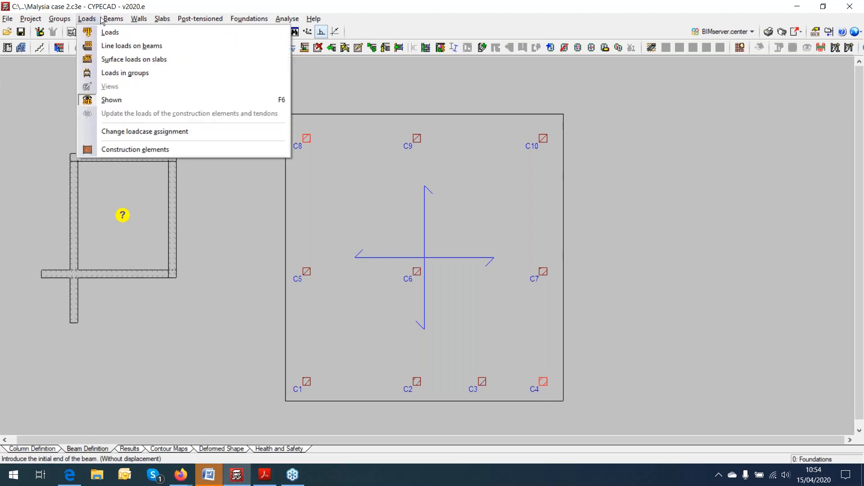
pyautogui.moveTo(113, 18)
pyautogui.click(136, 162)
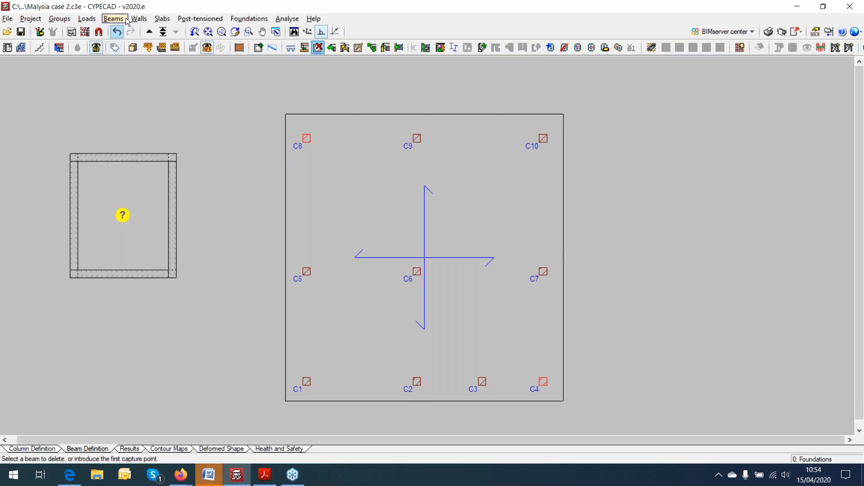
# Define a mat foundation panel 15 cm deep inside the beam rectangle, with its reinforcement parallel to the upper beam.
pyautogui.moveTo(162, 21)
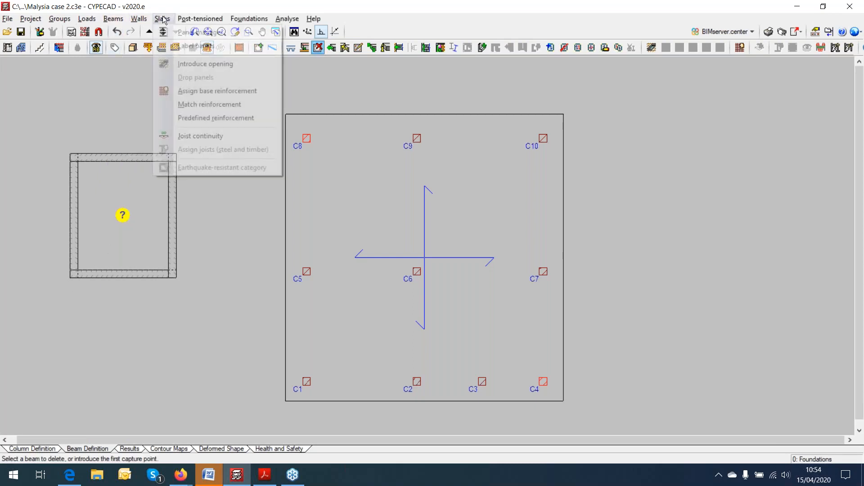
pyautogui.click(193, 32)
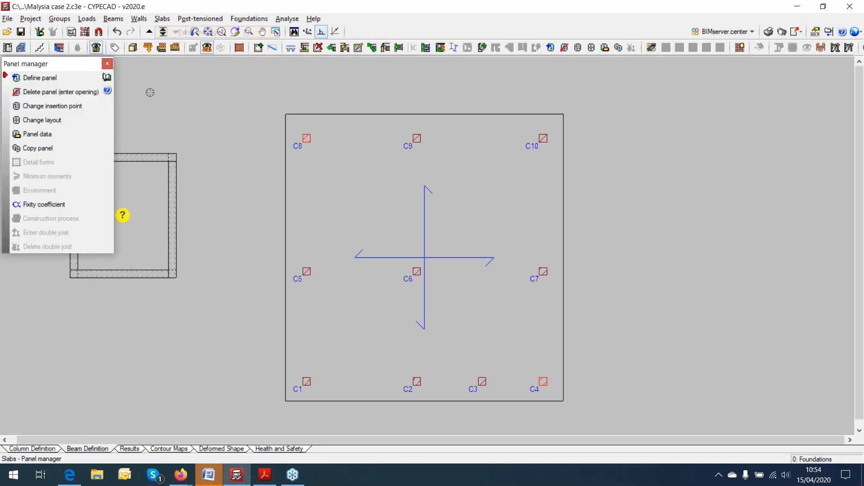
pyautogui.moveTo(66, 63); pyautogui.dragTo(265, 86)
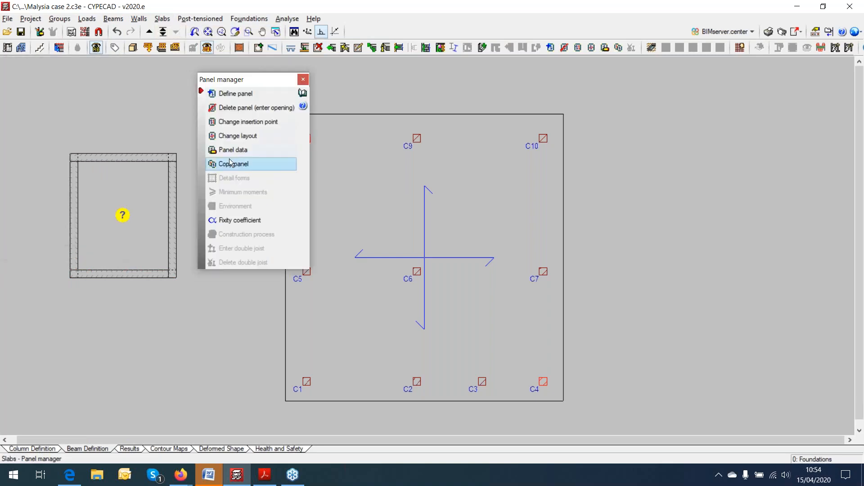
pyautogui.click(249, 94)
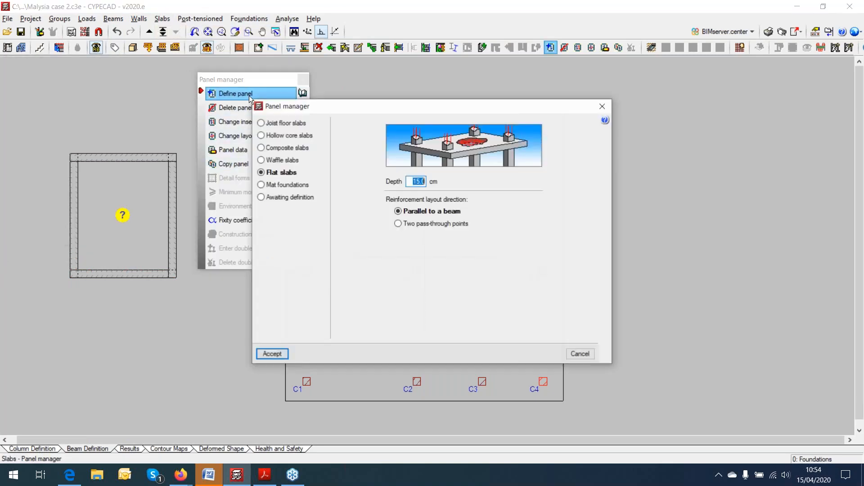
pyautogui.click(290, 187)
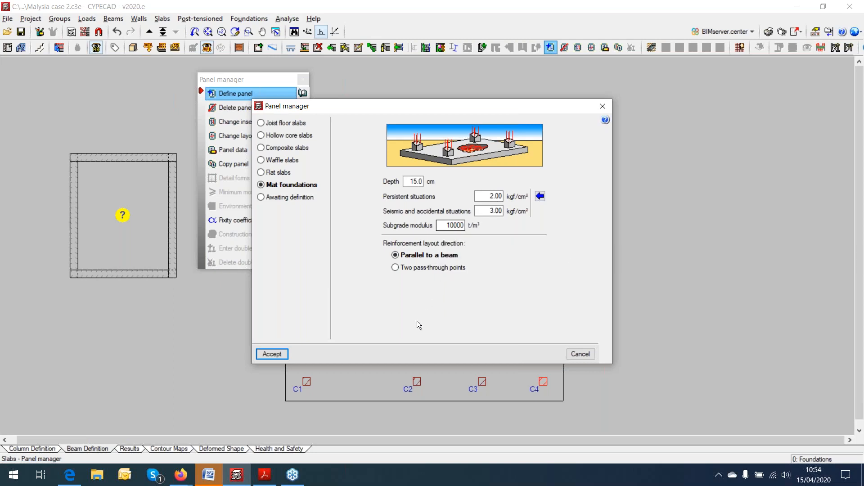
pyautogui.click(278, 356)
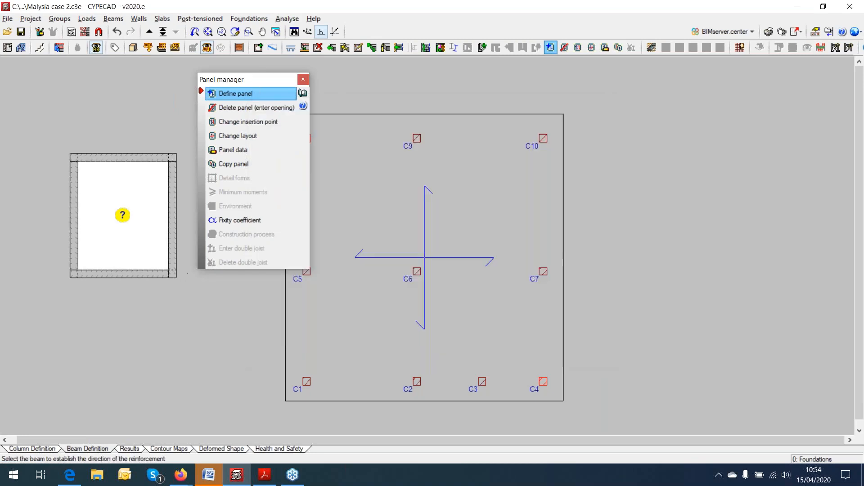
pyautogui.click(139, 163)
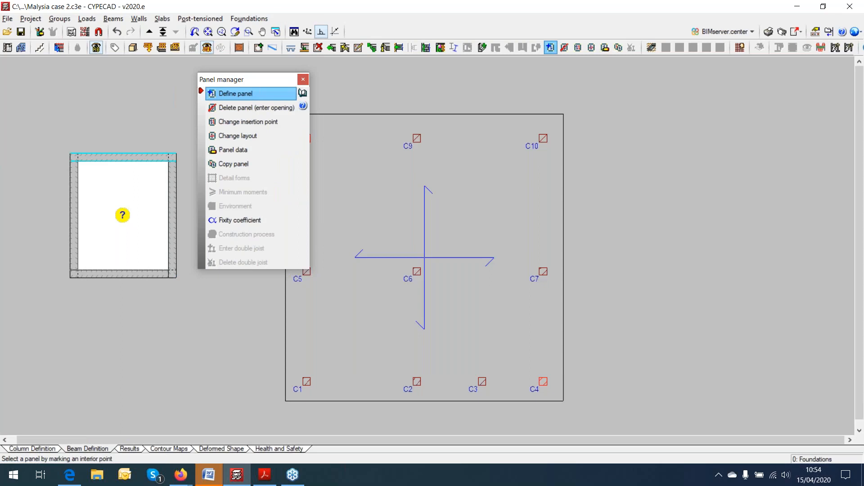
pyautogui.click(163, 247)
pyautogui.click(303, 80)
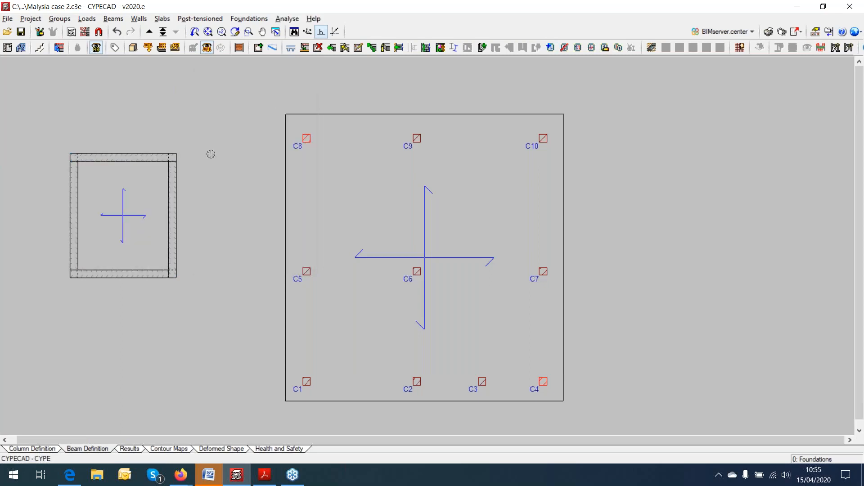
# Undo the trial mat panel and all the beams drawn beside the existing mat.
pyautogui.click(119, 34)
pyautogui.click(119, 34)
pyautogui.click(119, 34)
pyautogui.click(119, 34)
pyautogui.click(116, 32)
pyautogui.click(117, 31)
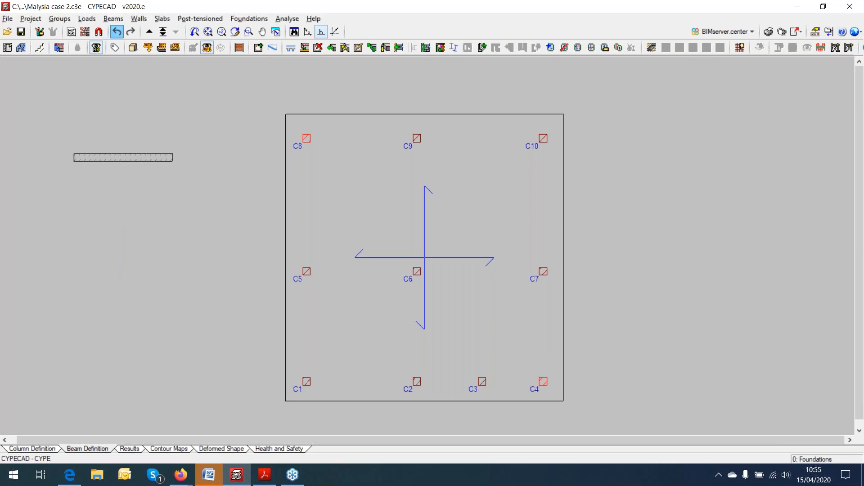
pyautogui.click(117, 32)
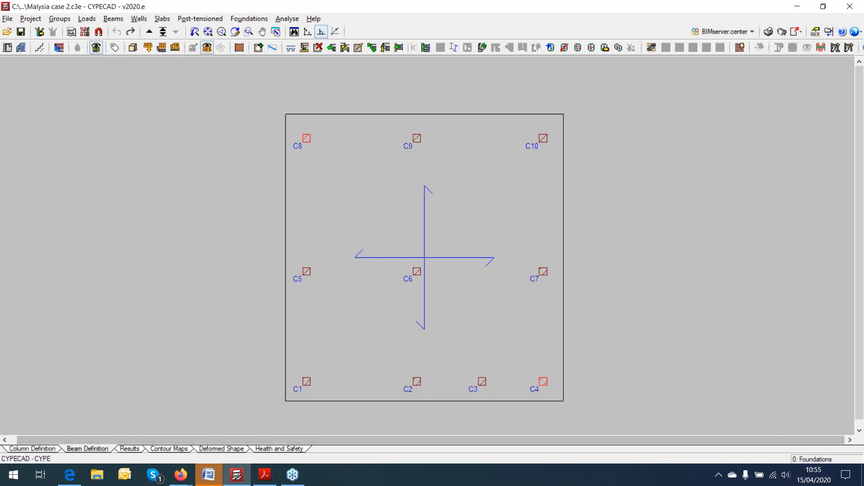
# View the envelope options available in the results for the mat foundation, and return to the beam definition.
pyautogui.click(131, 449)
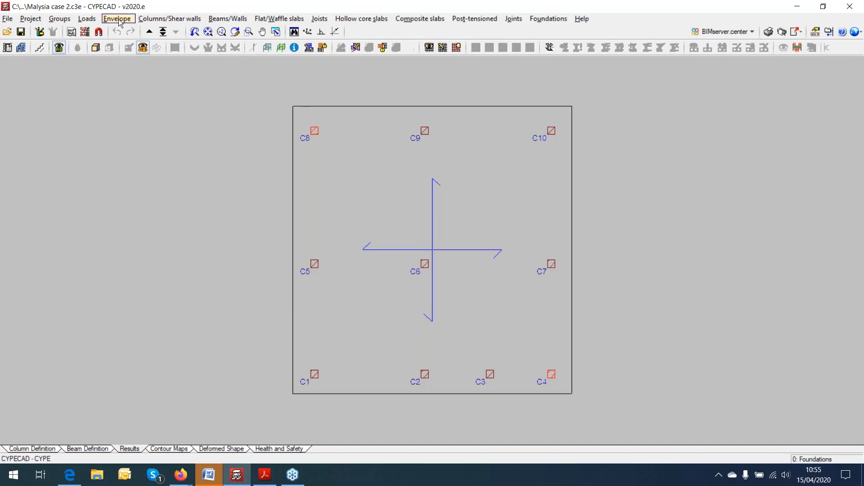
pyautogui.click(118, 19)
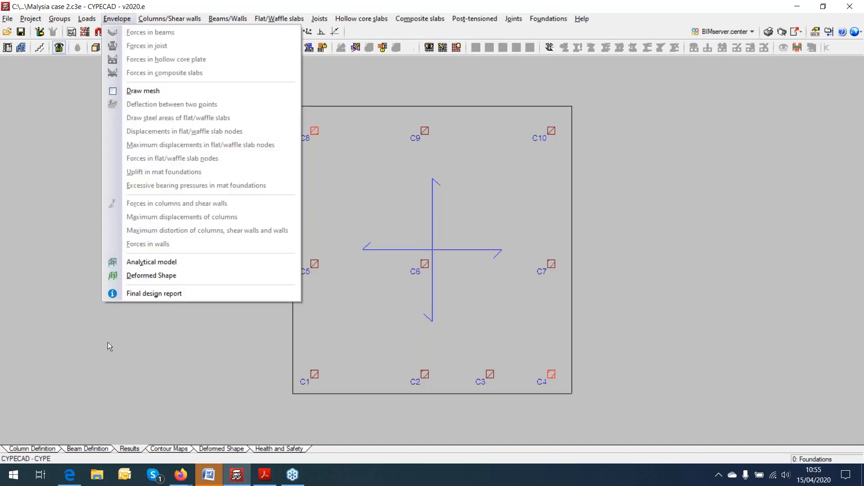
pyautogui.click(100, 449)
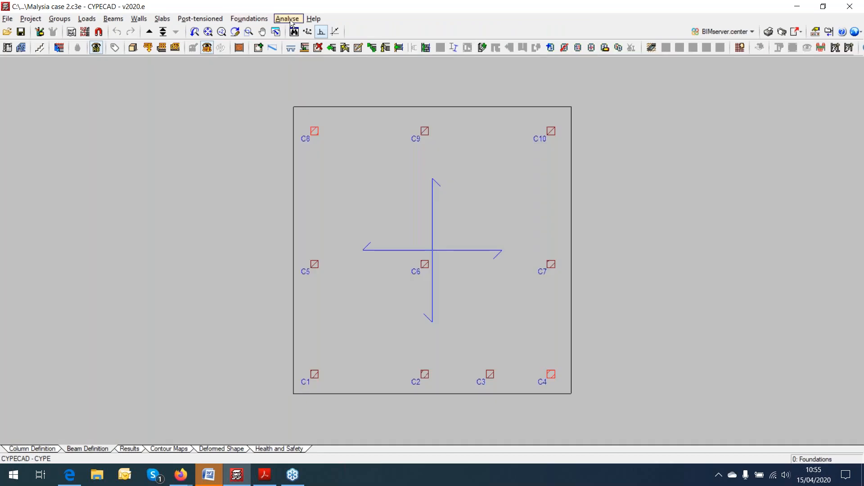
# Analyse the whole project including the foundation, view the resulting error report, and close it.
pyautogui.click(287, 19)
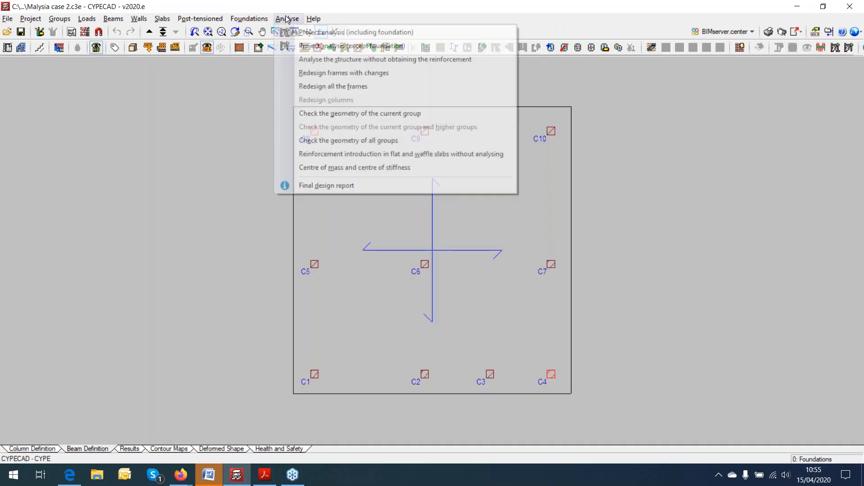
pyautogui.click(347, 36)
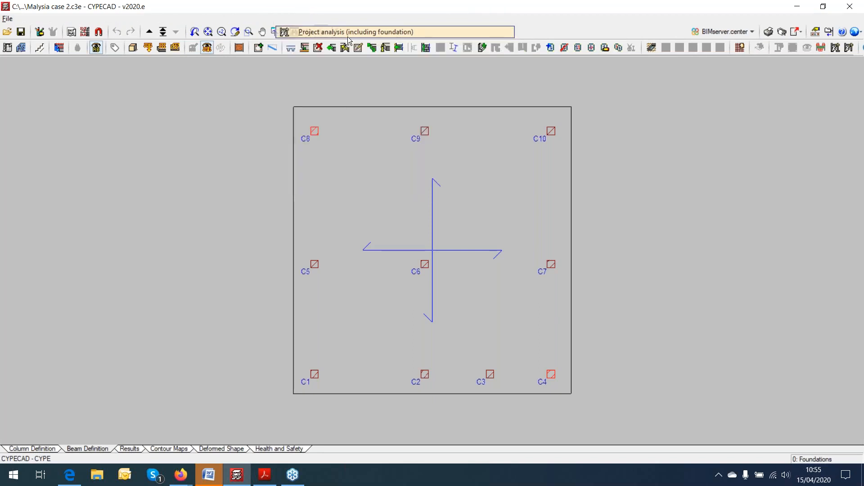
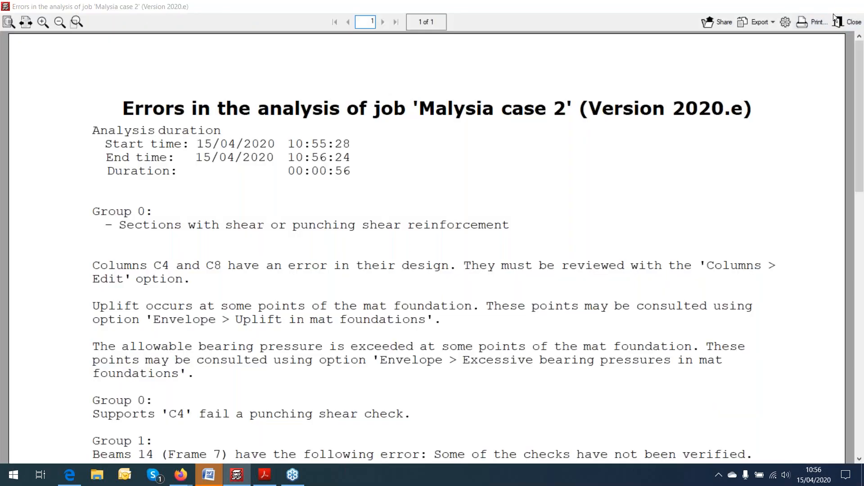
pyautogui.click(834, 17)
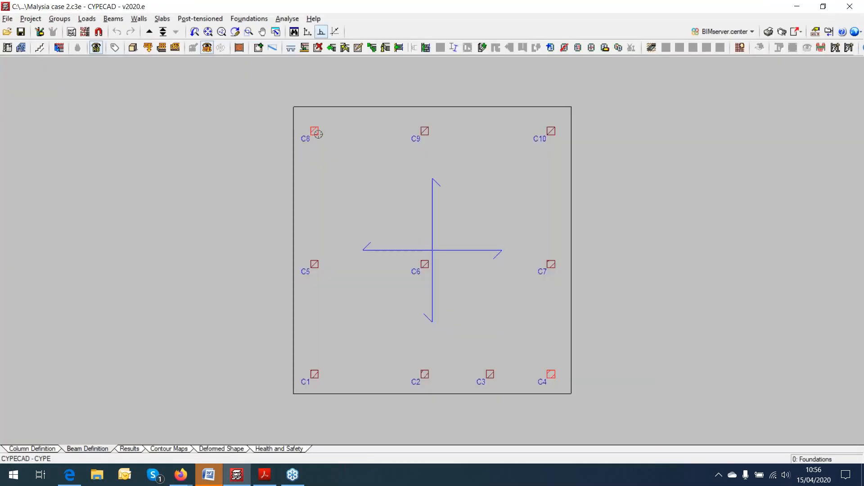
# Look over the mat around column C8 and go up from the foundations to the Floor 1 plan.
pyautogui.scroll(3, 326, 137)
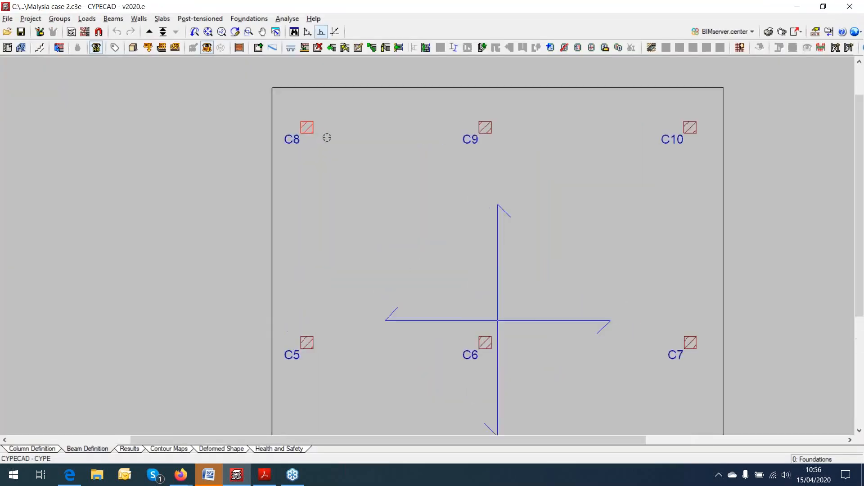
pyautogui.scroll(-2, 320, 133)
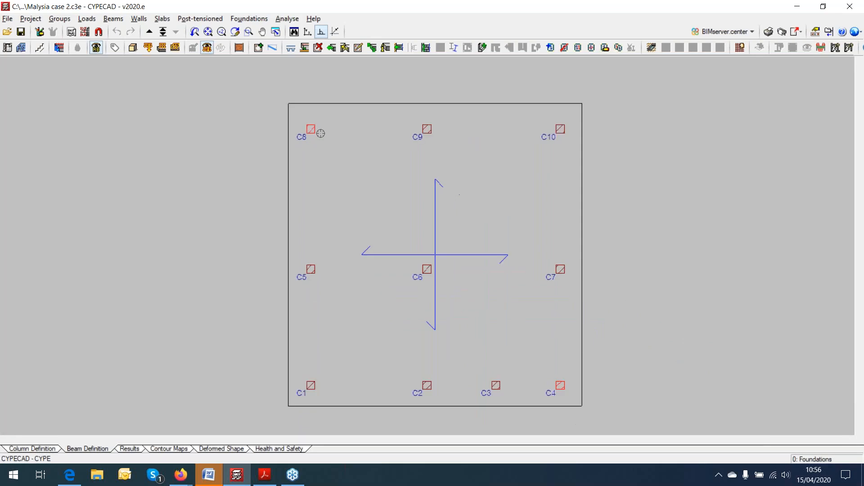
pyautogui.scroll(-1, 320, 133)
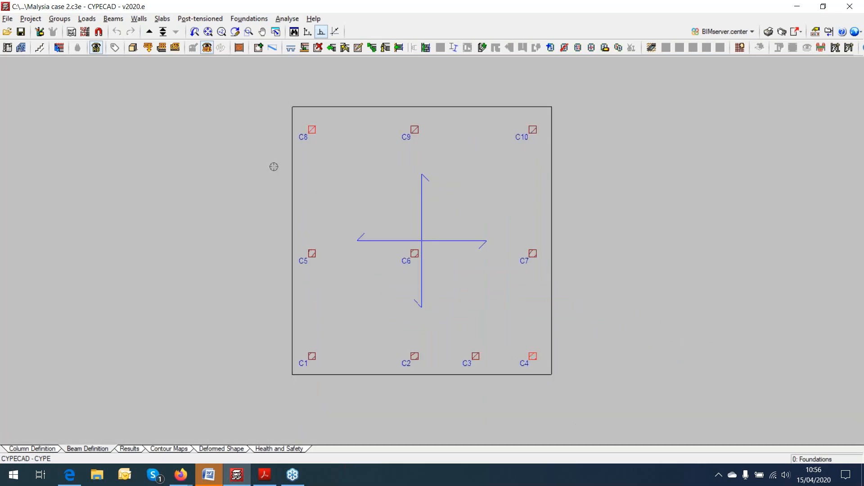
pyautogui.click(150, 34)
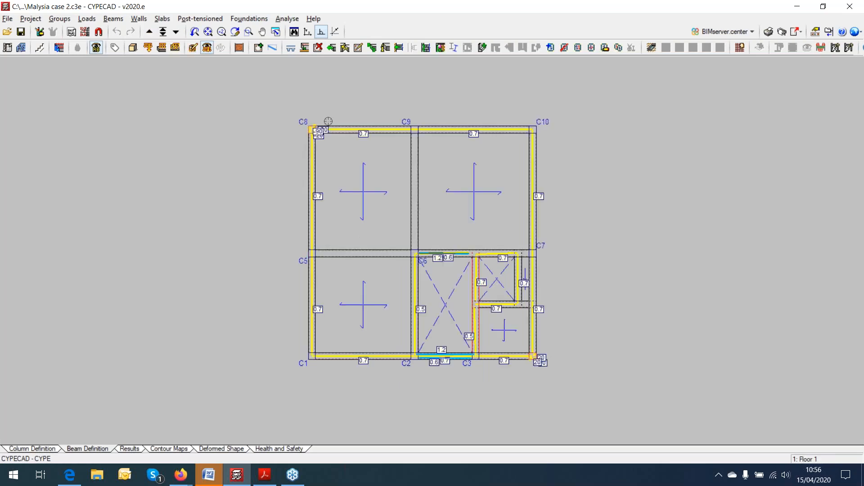
# Examine the loads applied at columns C8 and C4 on the Floor 1 plan.
pyautogui.scroll(2, 328, 121)
pyautogui.scroll(4, 336, 112)
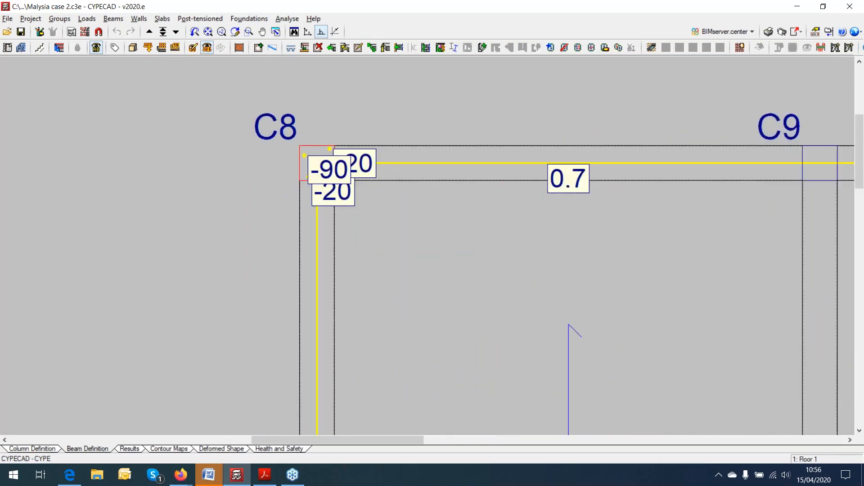
pyautogui.scroll(1, 396, 116)
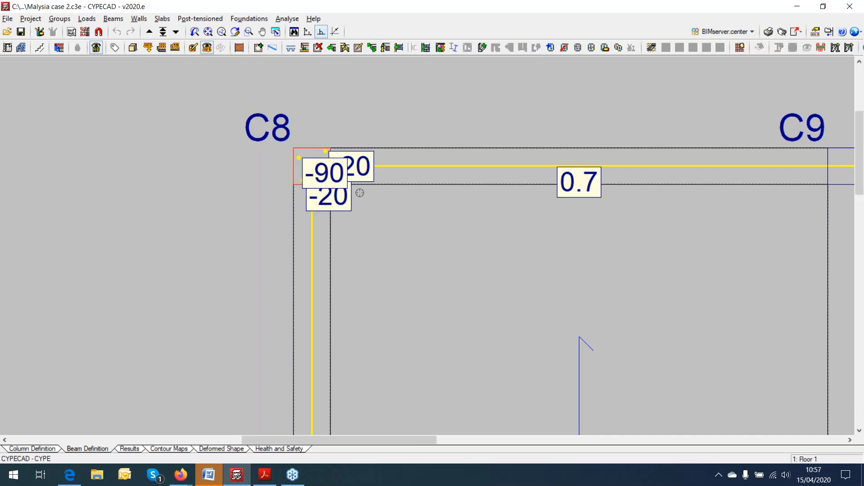
pyautogui.scroll(-5, 360, 193)
pyautogui.moveTo(412, 250); pyautogui.dragTo(289, 176, button='middle')
pyautogui.moveTo(427, 341); pyautogui.dragTo(353, 216, button='middle')
pyautogui.scroll(2, 443, 306)
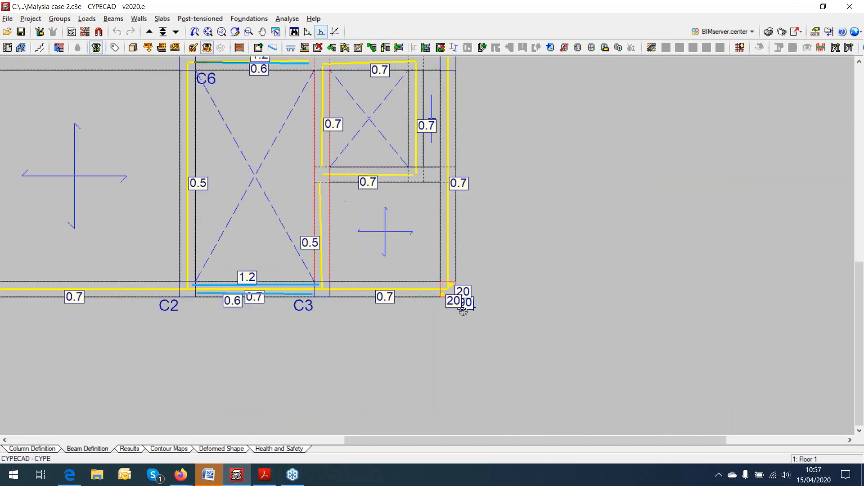
pyautogui.scroll(3, 463, 311)
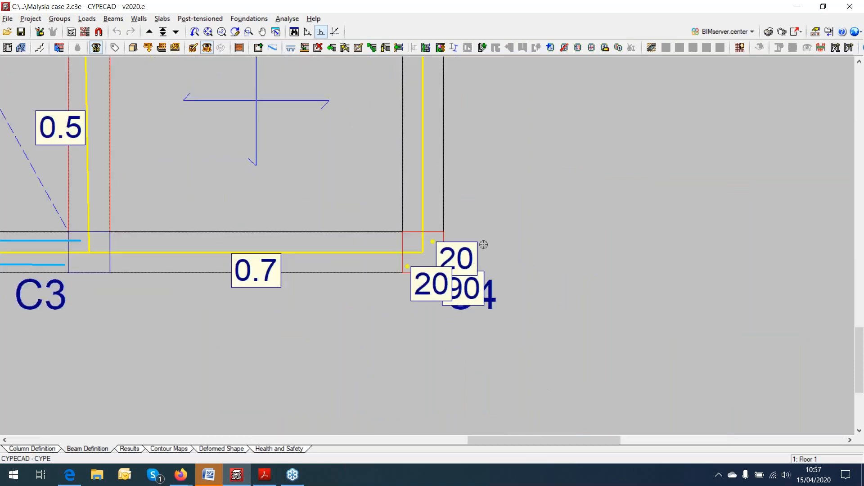
pyautogui.scroll(-1, 475, 299)
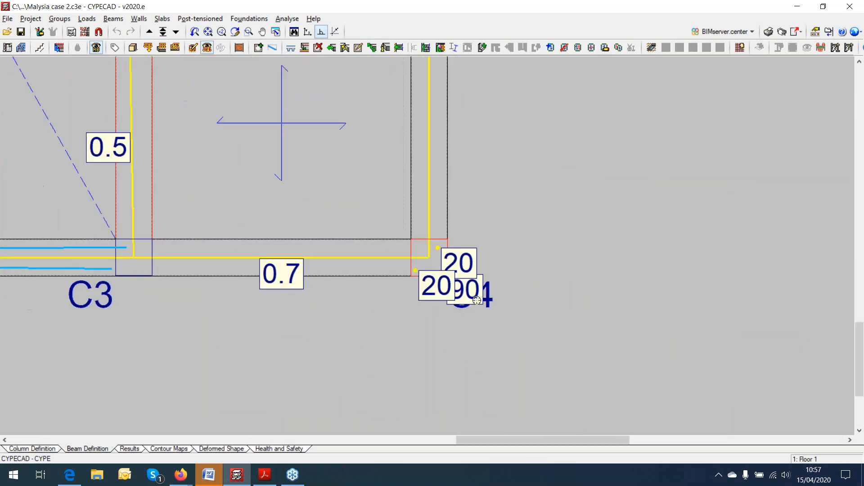
pyautogui.scroll(-1, 477, 300)
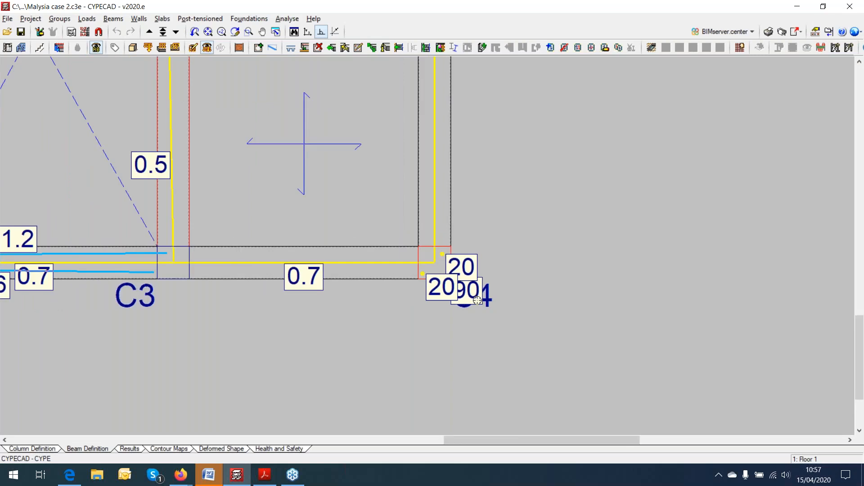
pyautogui.scroll(-1, 477, 301)
pyautogui.scroll(-2, 478, 300)
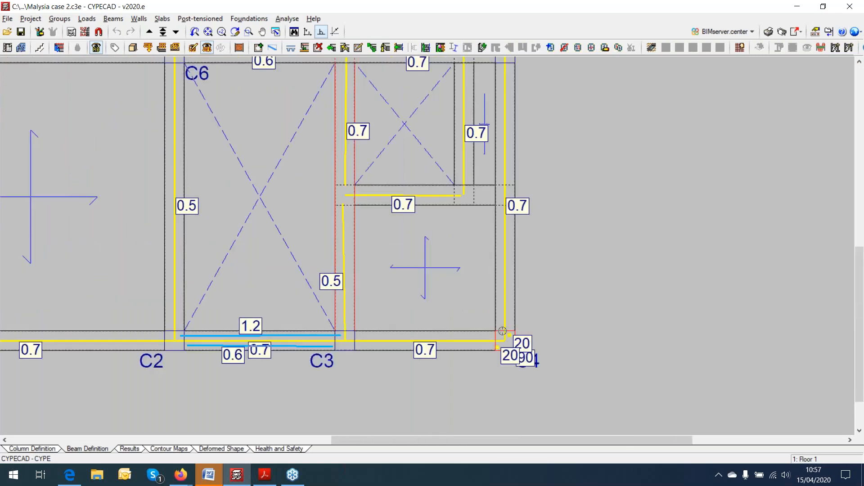
pyautogui.scroll(-2, 502, 331)
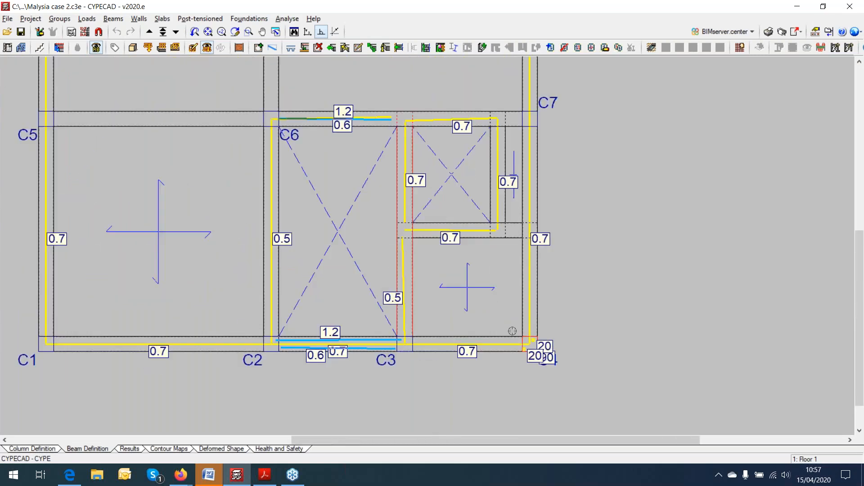
pyautogui.scroll(-1, 512, 331)
pyautogui.scroll(-1, 525, 335)
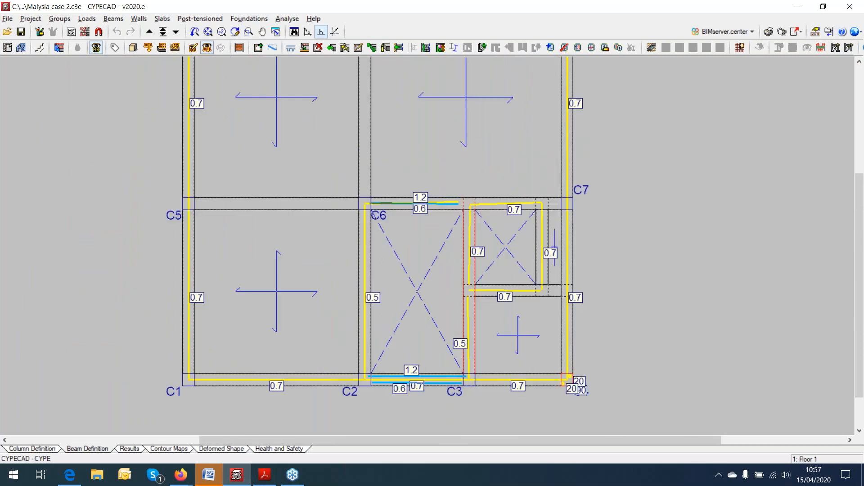
pyautogui.scroll(-1, 514, 340)
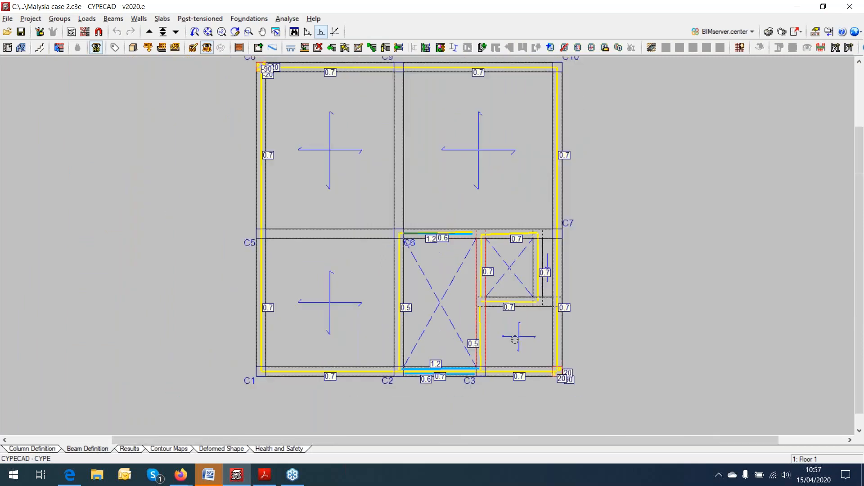
# Go down to the Foundations plan and open the results for the mat.
pyautogui.click(176, 31)
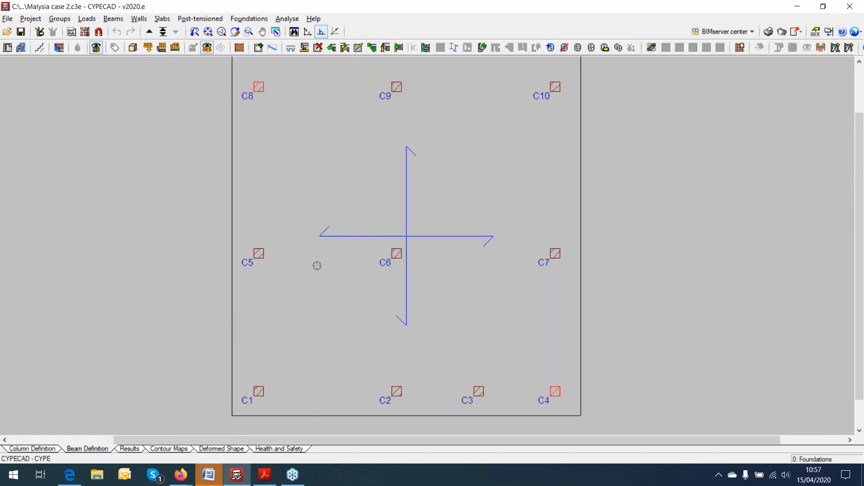
pyautogui.scroll(-2, 317, 265)
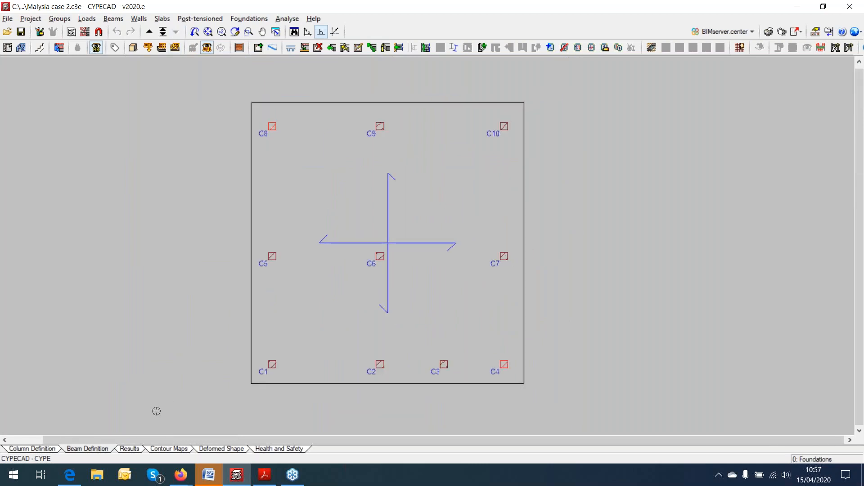
pyautogui.click(129, 449)
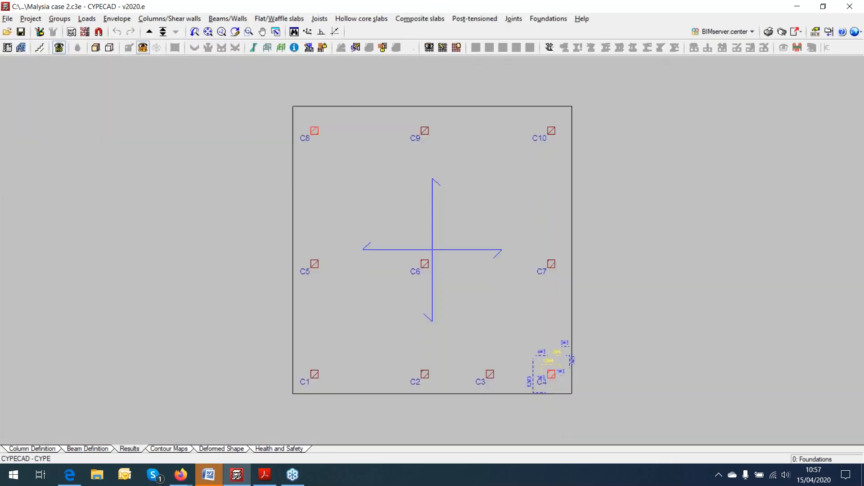
# Set the slab reinforcement views to show base and predefined reinforcement, longitudinal direction only, with top shown and bottom hidden.
pyautogui.click(282, 19)
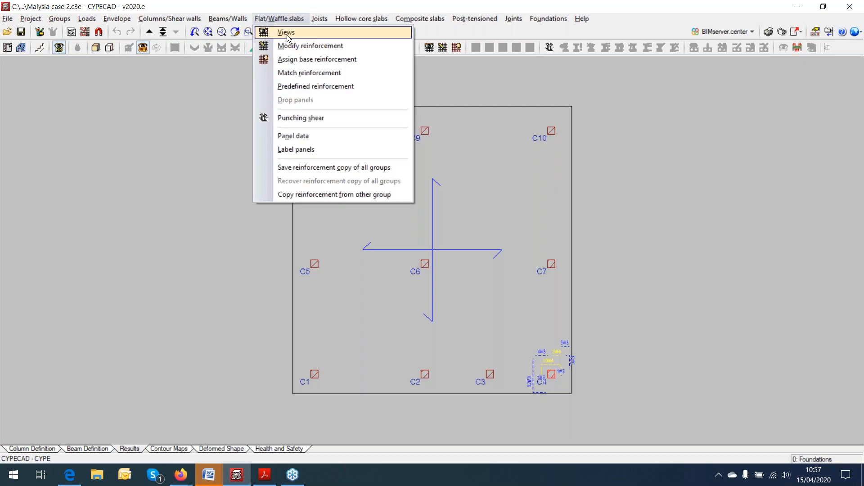
pyautogui.click(287, 33)
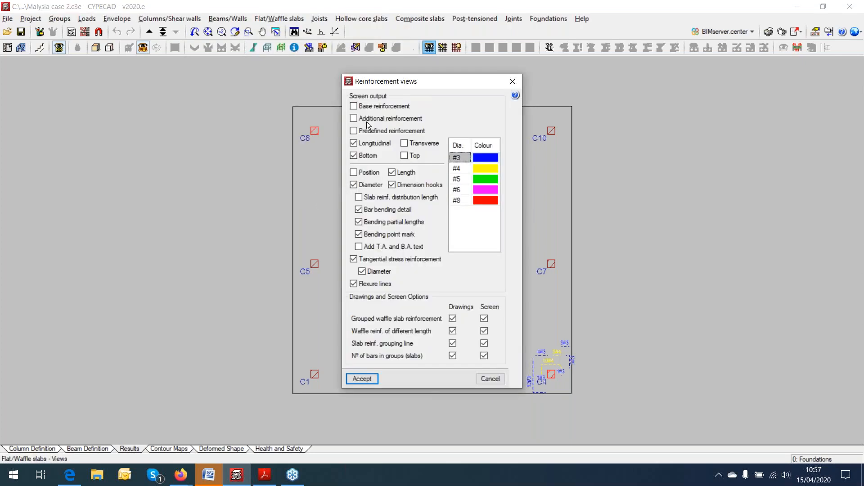
pyautogui.click(355, 106)
pyautogui.click(353, 130)
pyautogui.click(405, 144)
pyautogui.click(405, 156)
pyautogui.click(405, 143)
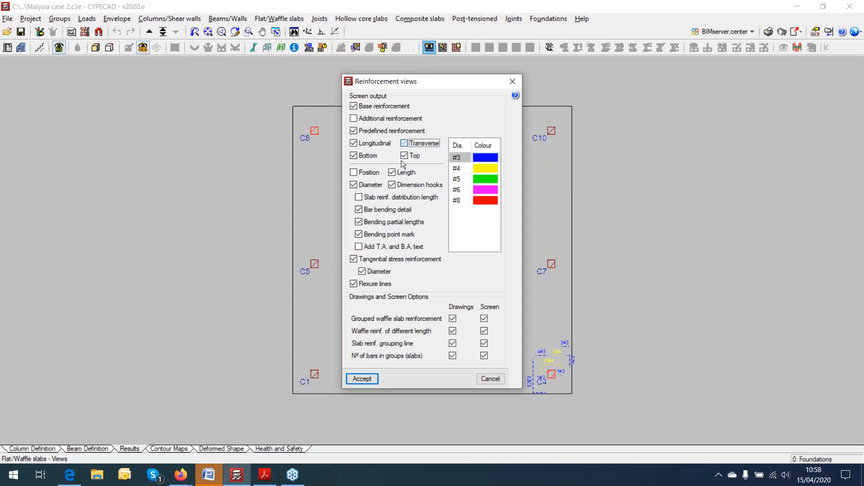
pyautogui.click(404, 156)
pyautogui.click(404, 156)
pyautogui.click(355, 157)
pyautogui.click(405, 156)
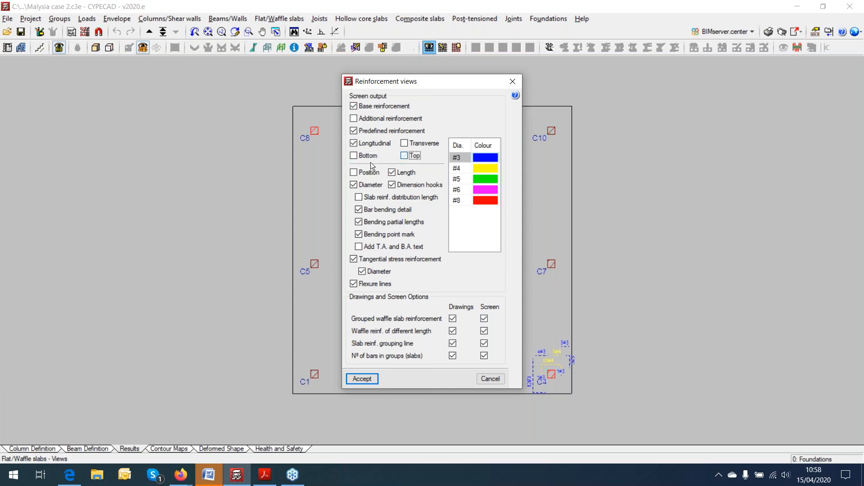
pyautogui.click(403, 156)
pyautogui.click(362, 379)
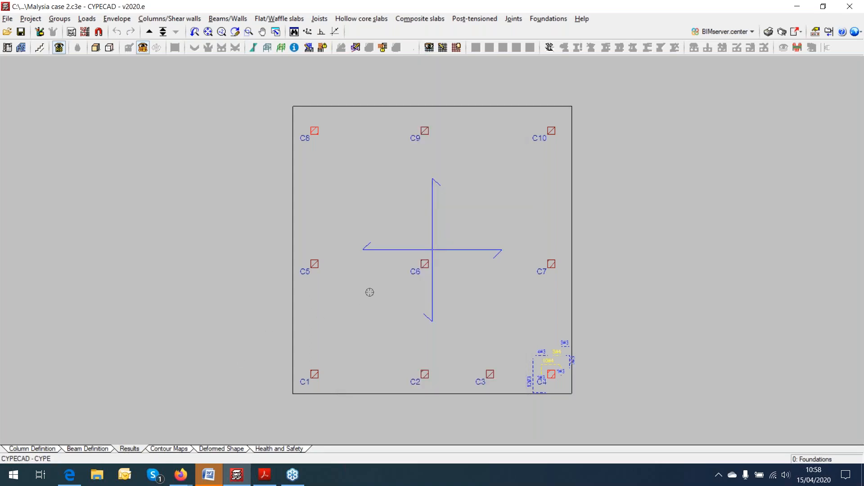
# Review the current reinforcement view settings for the mat and accept them.
pyautogui.scroll(1, 370, 292)
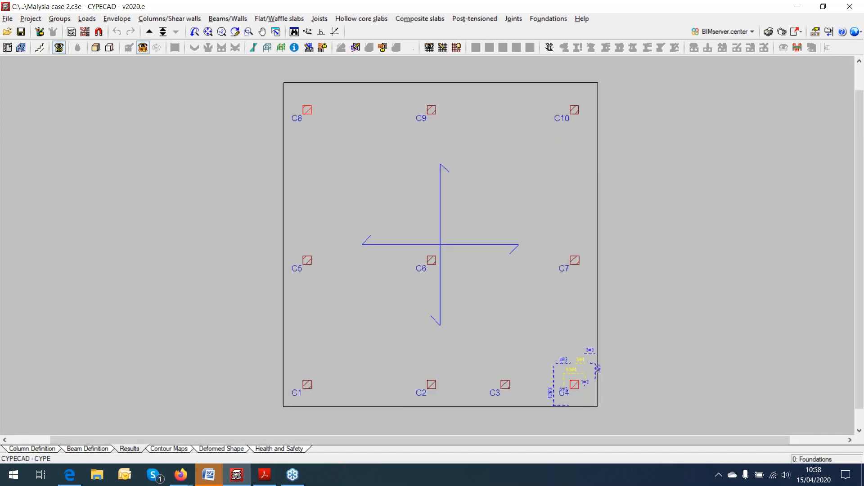
pyautogui.scroll(-1, 369, 292)
pyautogui.click(279, 18)
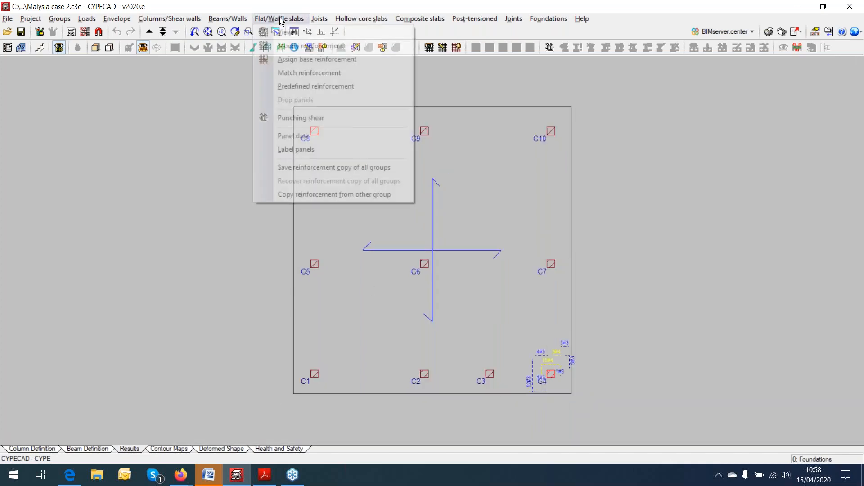
pyautogui.click(290, 35)
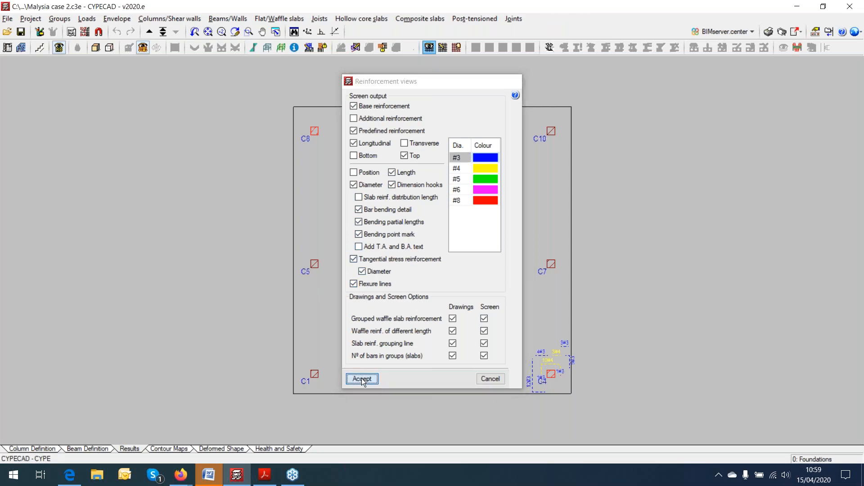
pyautogui.click(362, 379)
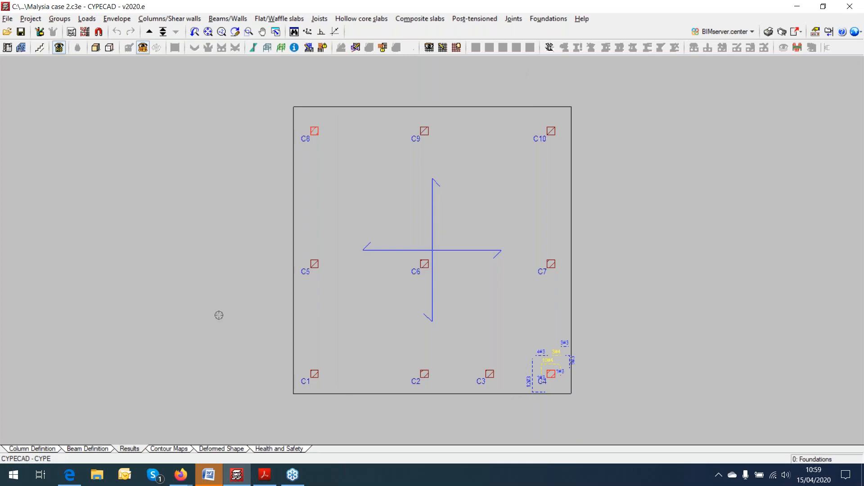
# Turn on the display of additional reinforcement in the slab reinforcement views.
pyautogui.click(295, 20)
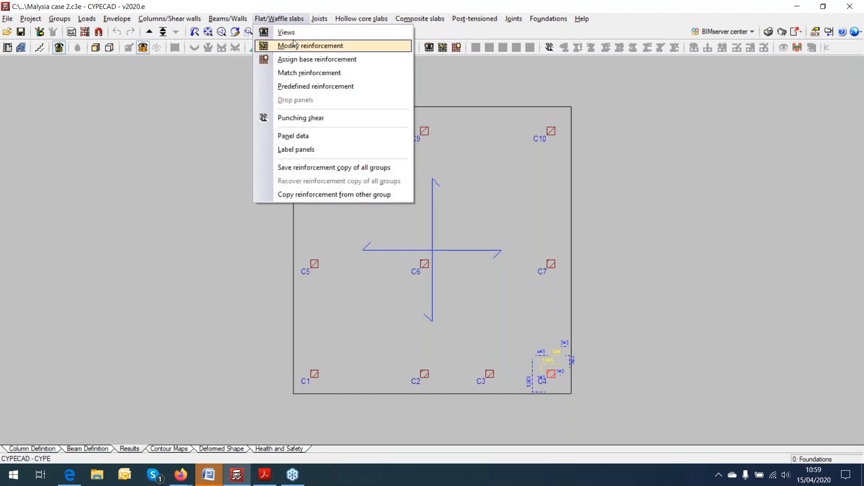
pyautogui.click(288, 32)
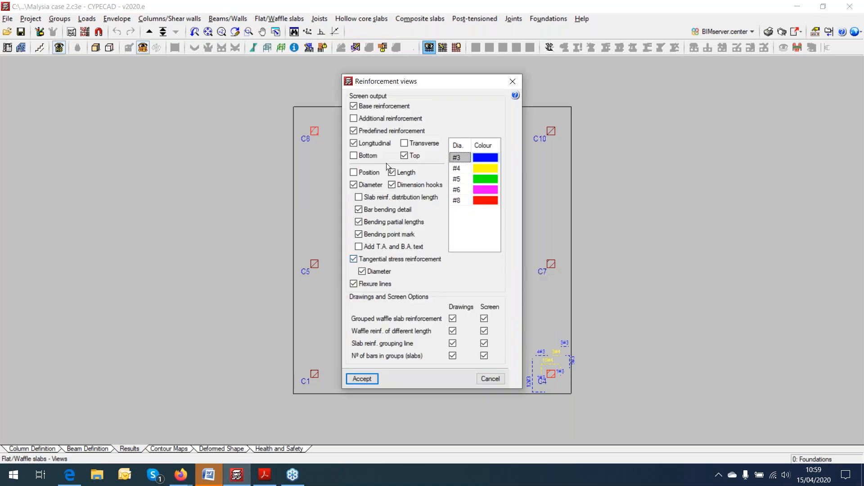
pyautogui.click(374, 120)
pyautogui.click(368, 381)
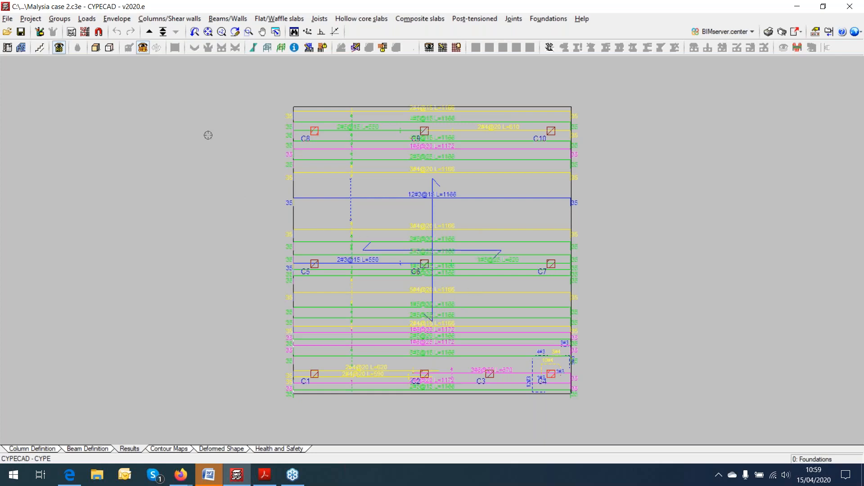
# Display the excessive bearing pressures in the mat foundation and check the maximum bearing pressure at several points around column C4.
pyautogui.click(118, 19)
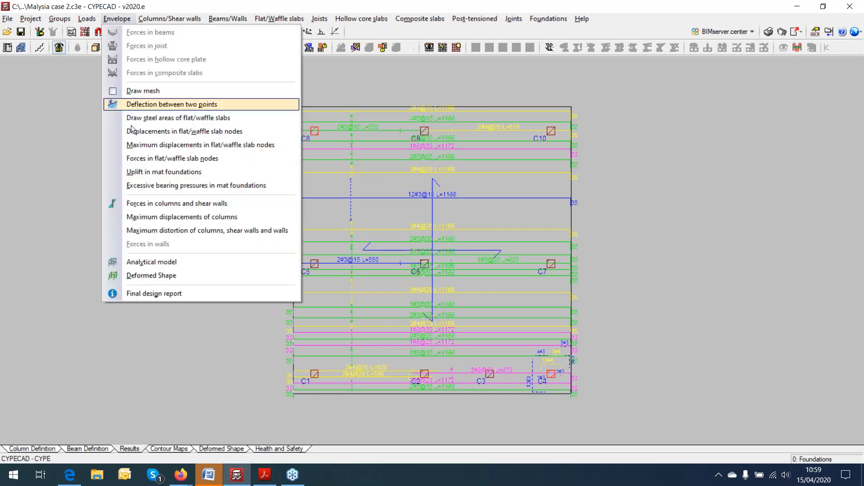
pyautogui.click(167, 186)
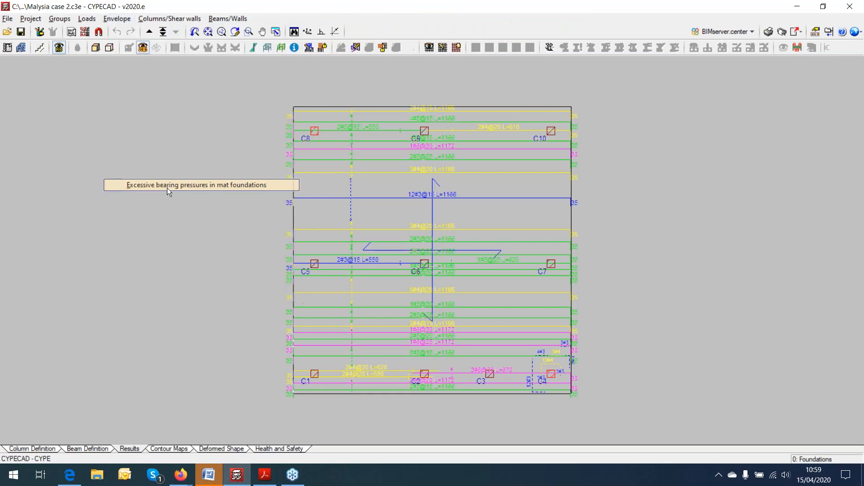
pyautogui.click(512, 344)
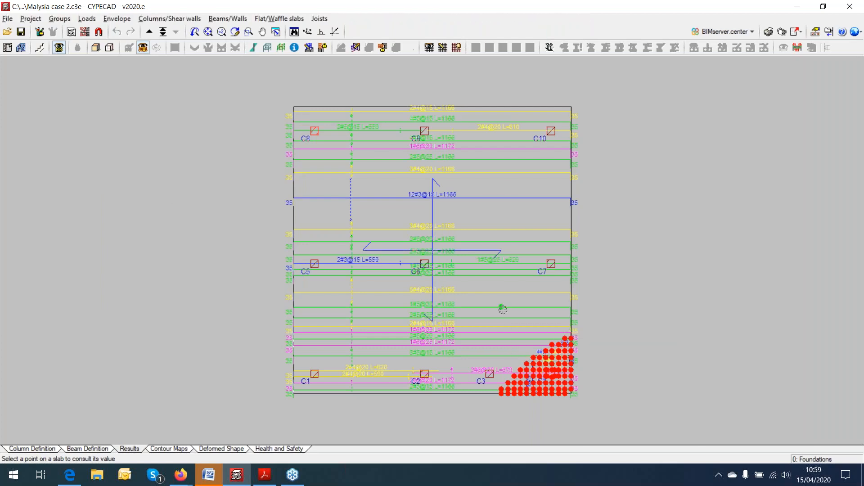
pyautogui.click(501, 312)
pyautogui.click(526, 332)
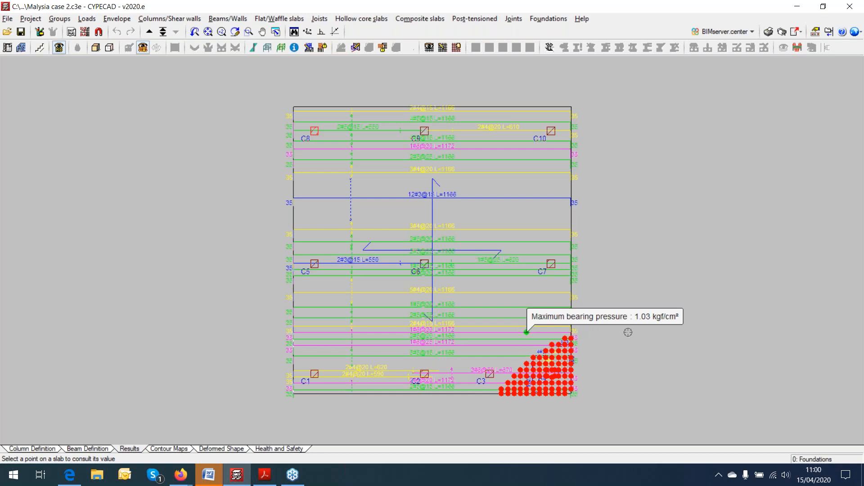
pyautogui.click(540, 364)
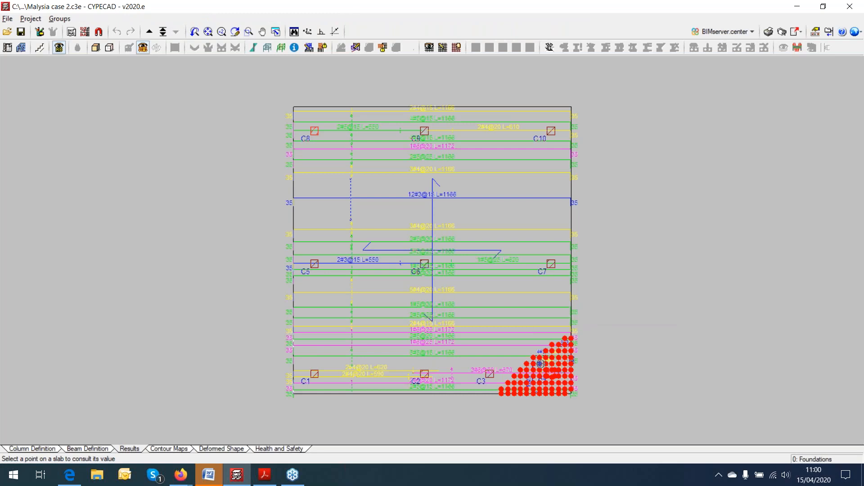
pyautogui.click(559, 377)
pyautogui.click(565, 389)
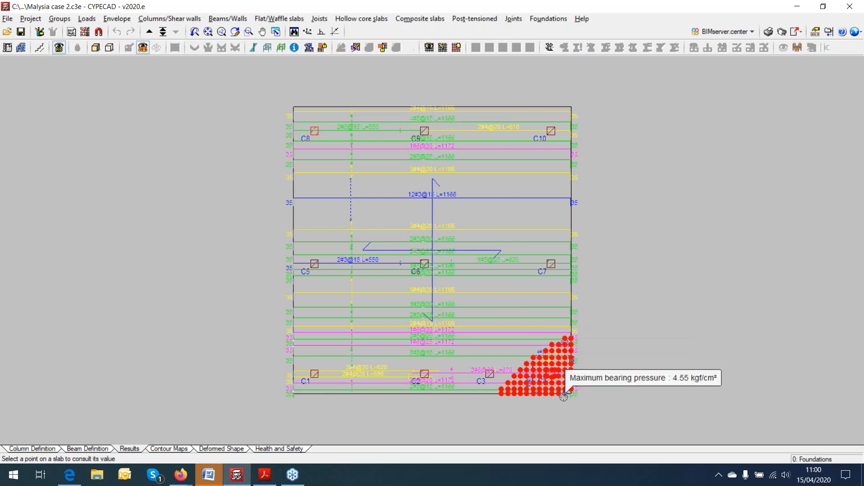
pyautogui.scroll(2, 565, 391)
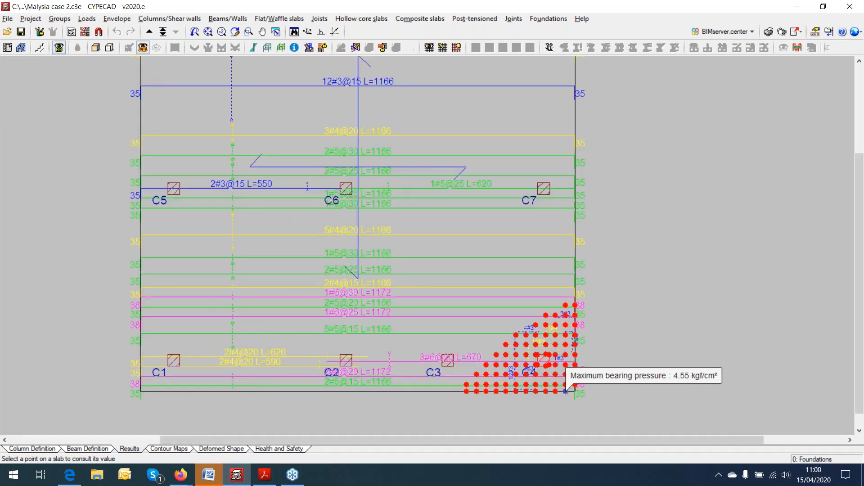
pyautogui.scroll(-1, 568, 396)
pyautogui.scroll(-1, 560, 360)
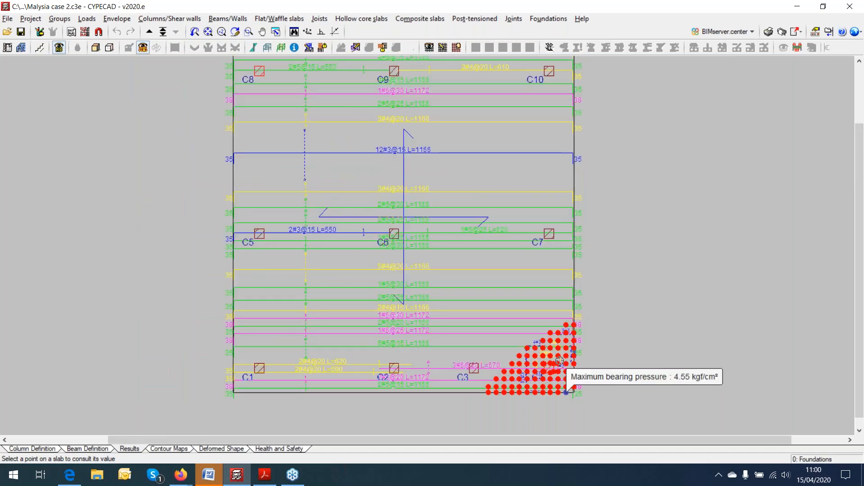
pyautogui.scroll(-1, 559, 361)
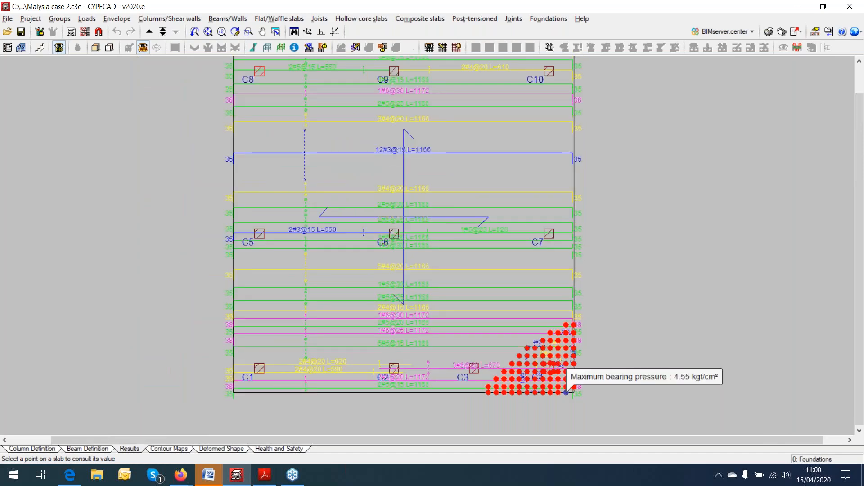
# Display the uplift in the mat foundation and check the maximum upward vertical displacement at the slab corner beside column C8.
pyautogui.click(120, 19)
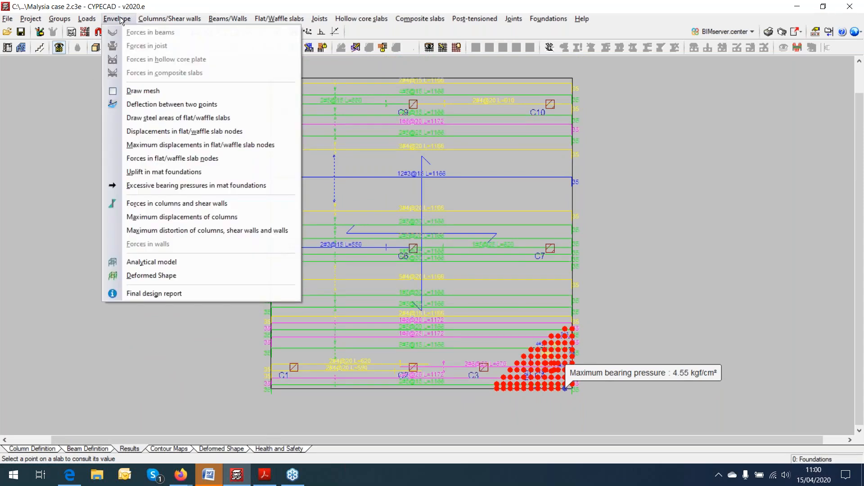
pyautogui.click(149, 172)
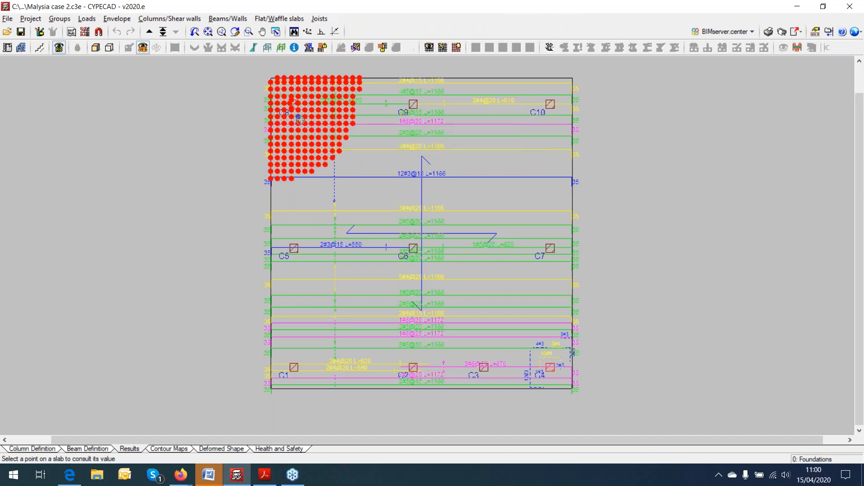
pyautogui.moveTo(272, 82)
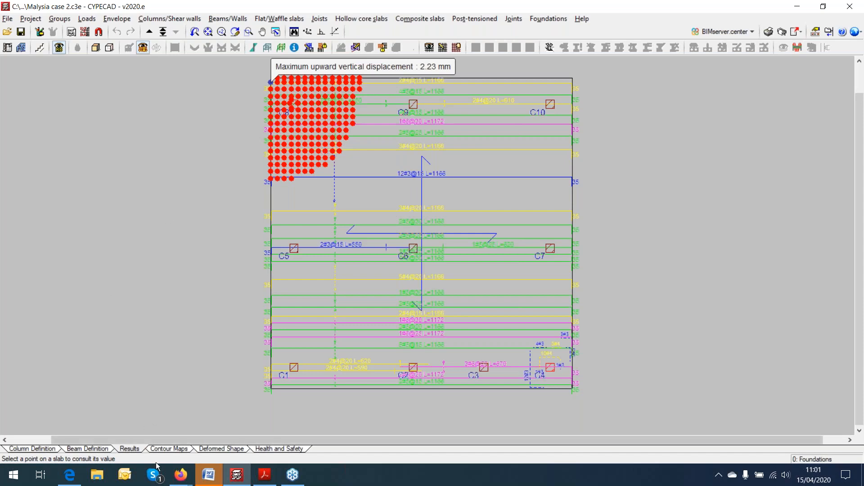
# Show the contour map of the mat's maximum ground bearing pressure and dismiss the loadcase and floor options.
pyautogui.click(168, 449)
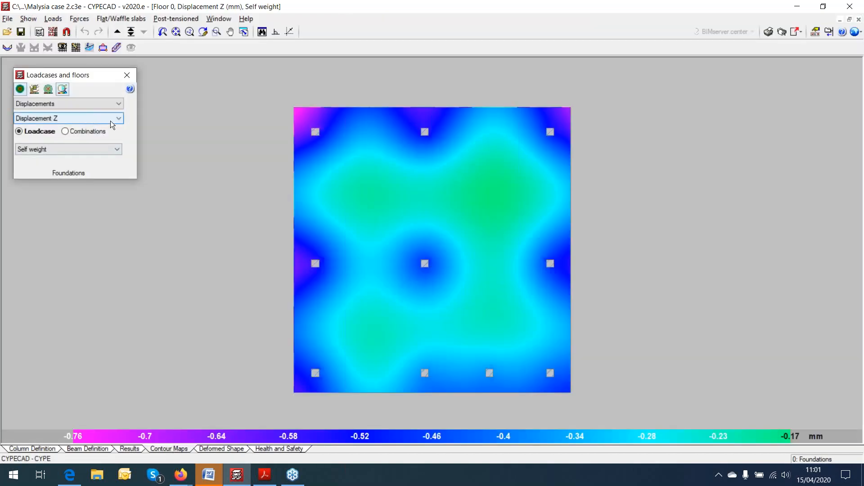
pyautogui.click(115, 105)
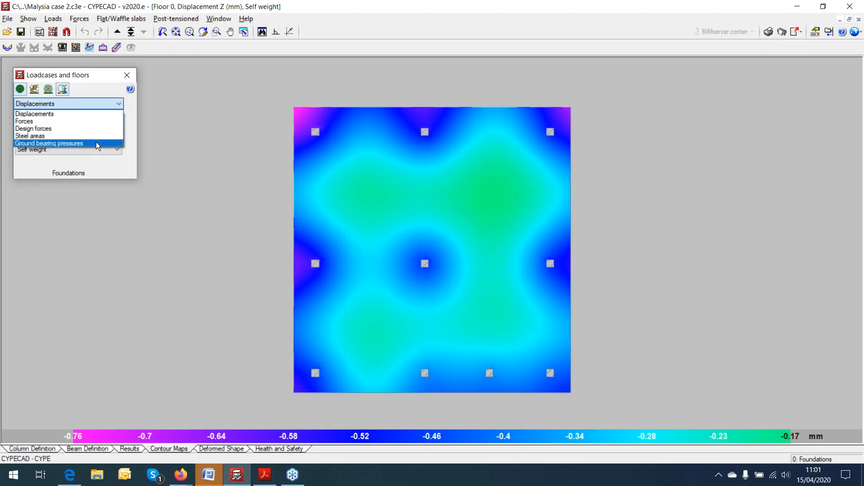
pyautogui.click(96, 143)
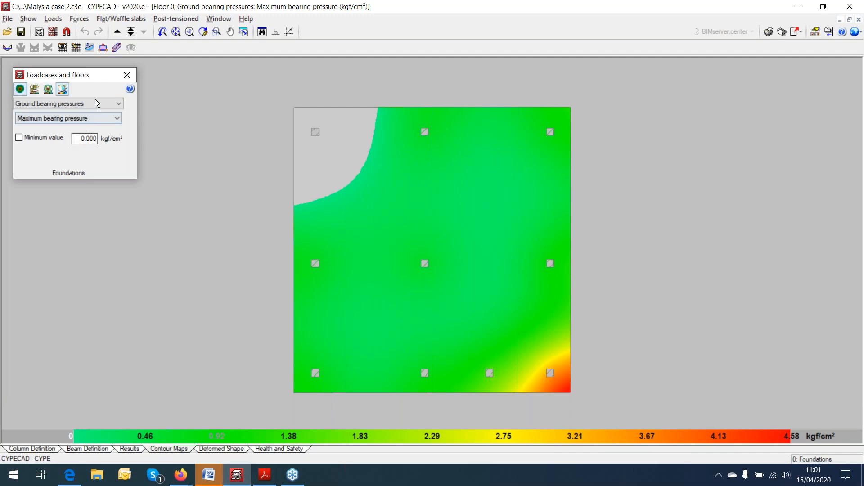
pyautogui.click(126, 75)
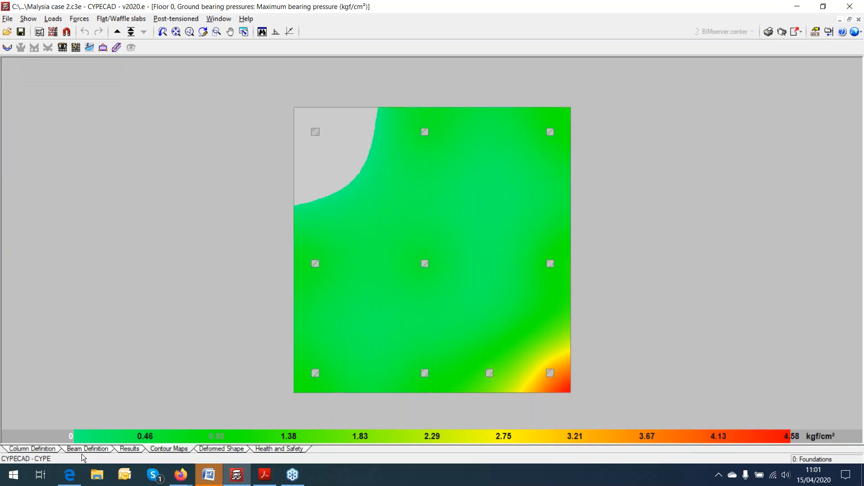
# Return to the beam definition, open the recent job AMURA_DIC2017v06cdmo.c3e and close its analysis error report.
pyautogui.click(92, 450)
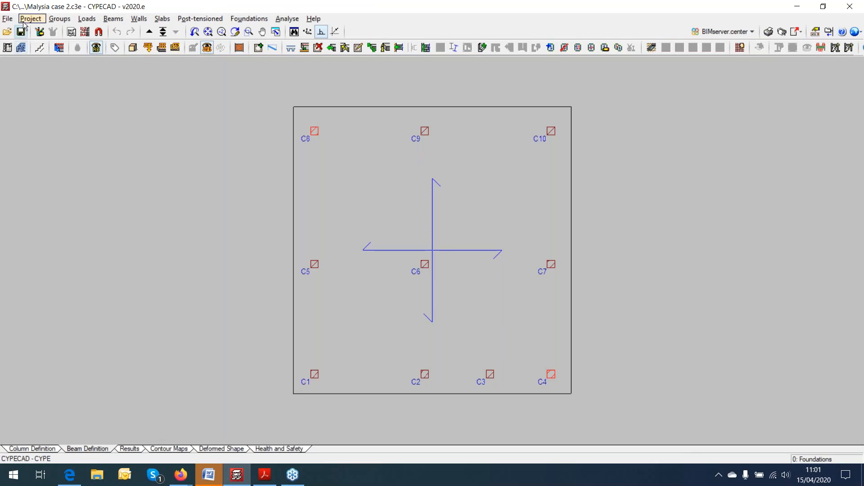
pyautogui.click(9, 20)
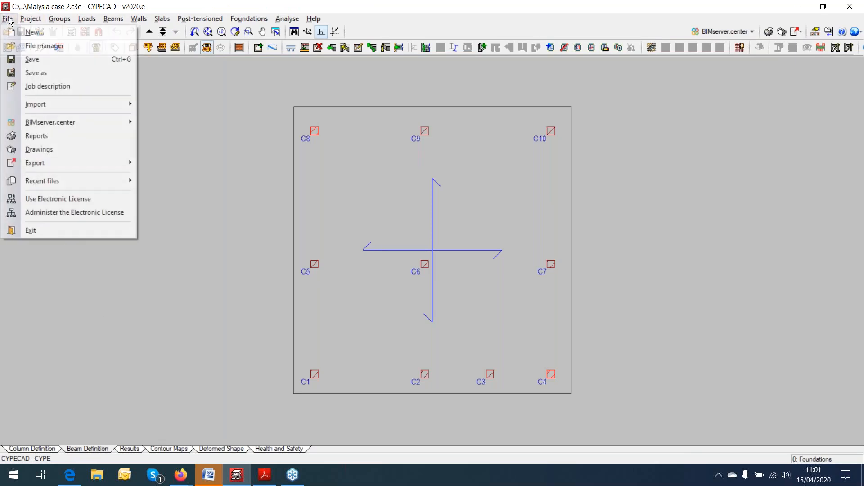
pyautogui.moveTo(52, 183)
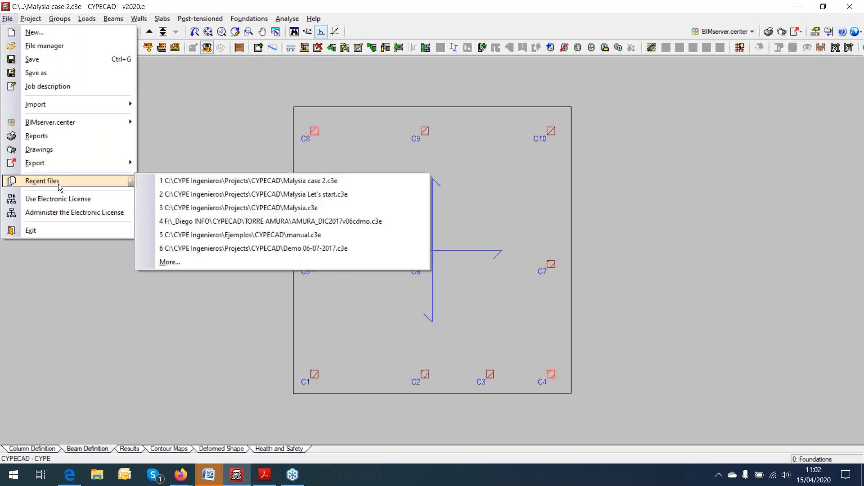
pyautogui.click(313, 222)
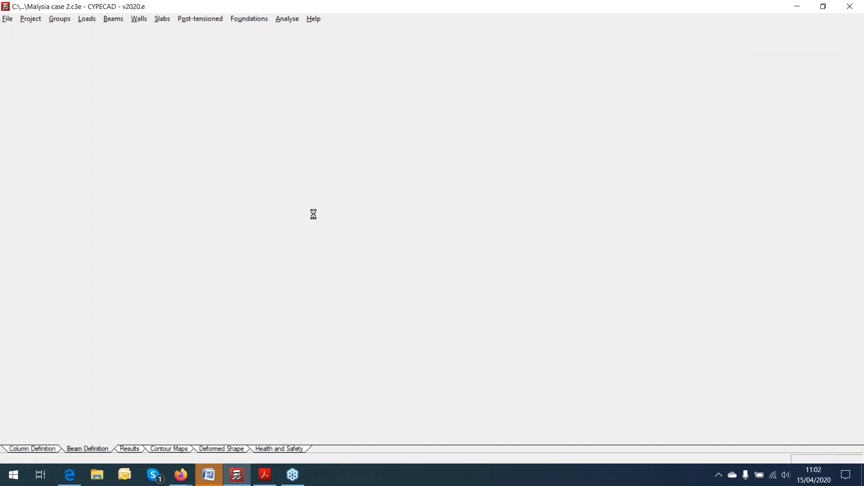
pyautogui.click(291, 242)
pyautogui.click(277, 262)
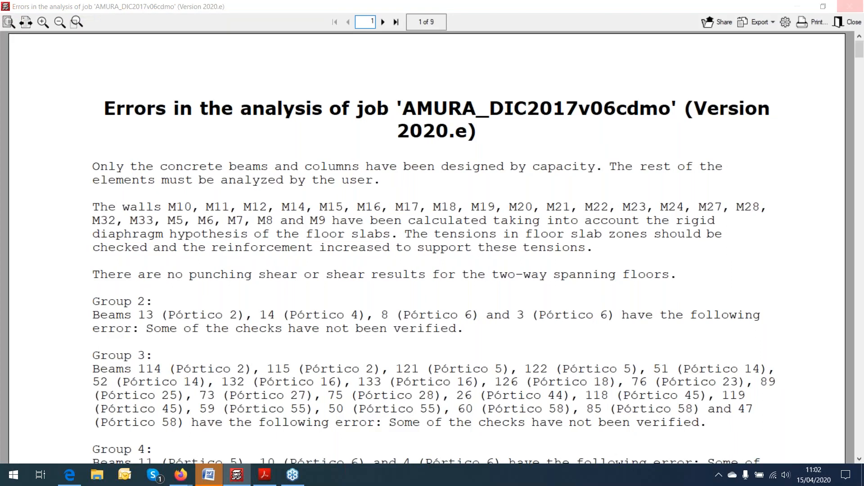
pyautogui.click(850, 6)
# Open the 3D view of the building and examine the tower's floors, columns and walls from several sides.
pyautogui.click(132, 48)
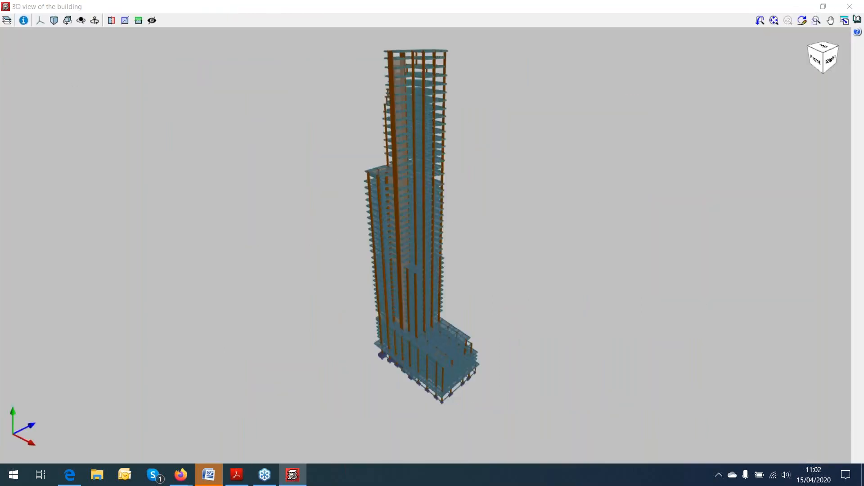
pyautogui.scroll(2, 436, 128)
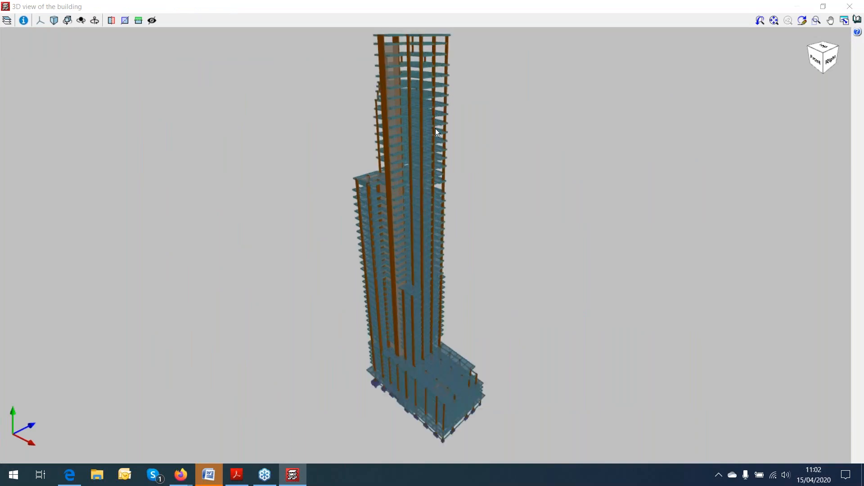
pyautogui.scroll(2, 420, 245)
pyautogui.moveTo(496, 253); pyautogui.dragTo(694, 247)
pyautogui.scroll(1, 414, 198)
pyautogui.scroll(1, 414, 202)
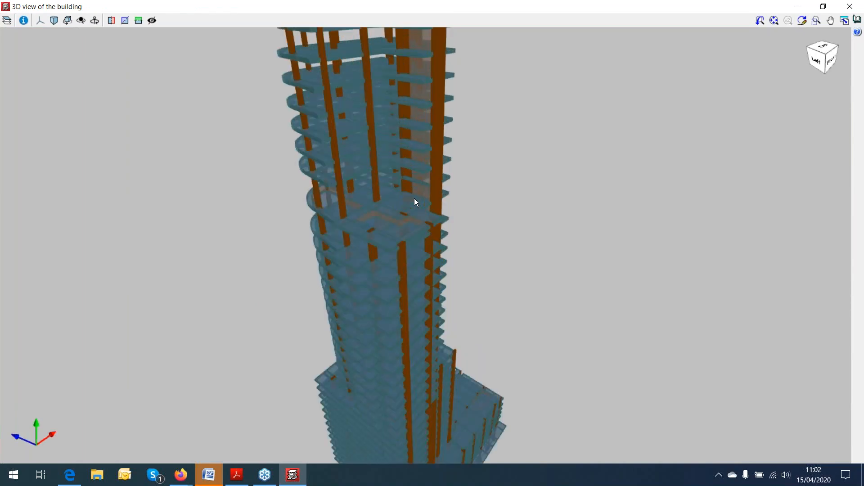
pyautogui.scroll(2, 415, 201)
pyautogui.moveTo(417, 270); pyautogui.dragTo(358, 256)
# Examine the podium floors and the pile cap foundations at the tower's base in 3D, and close the 3D view.
pyautogui.scroll(-3, 358, 255)
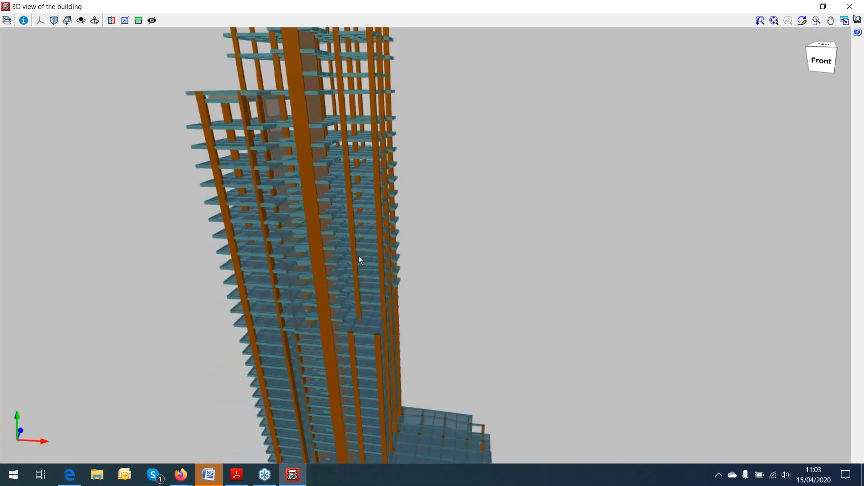
pyautogui.scroll(-2, 422, 284)
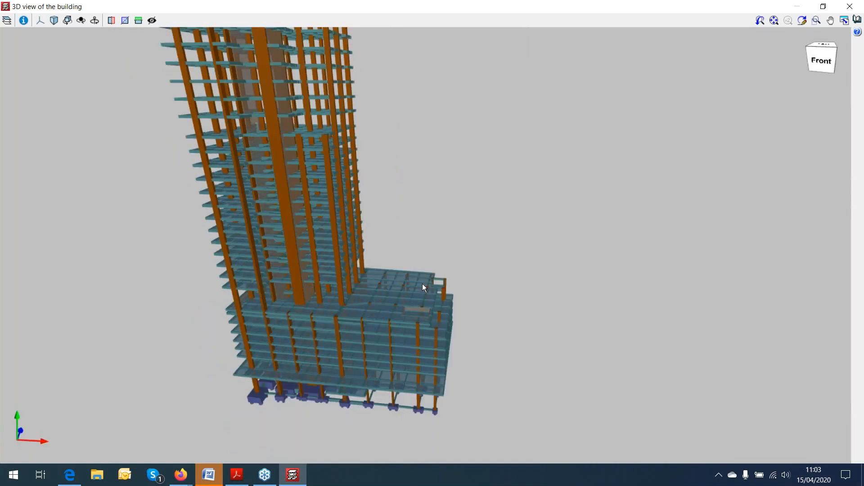
pyautogui.scroll(3, 422, 283)
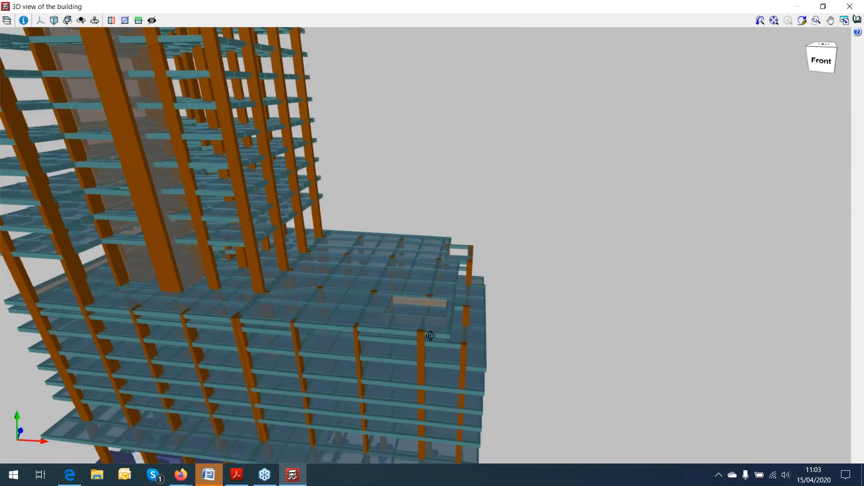
pyautogui.moveTo(431, 336); pyautogui.dragTo(322, 334)
pyautogui.scroll(-1, 321, 333)
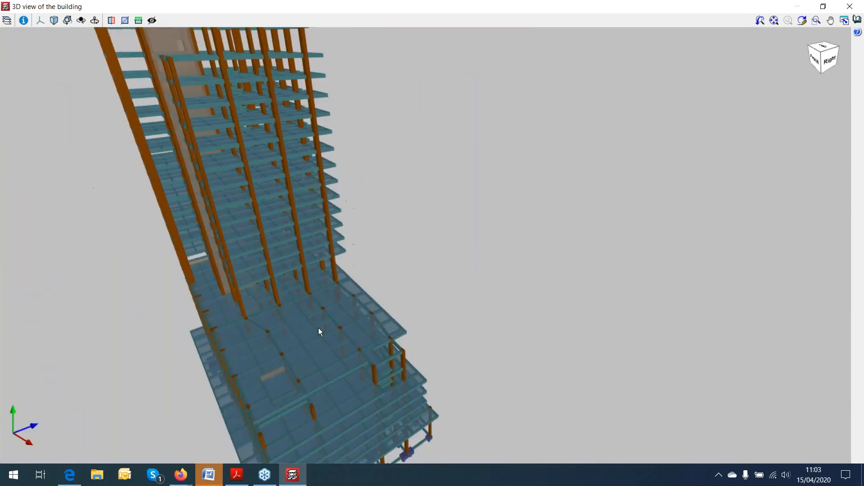
pyautogui.moveTo(318, 332); pyautogui.dragTo(415, 233, button='middle')
pyautogui.moveTo(415, 230); pyautogui.dragTo(470, 210)
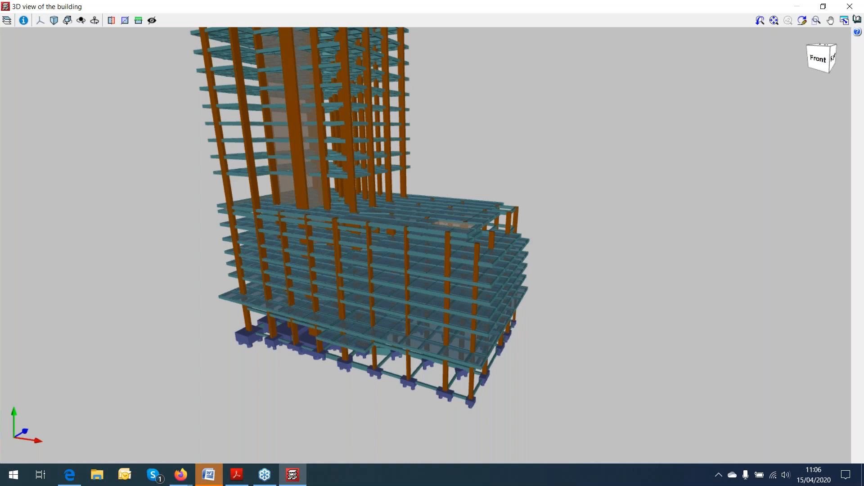
pyautogui.click(852, 7)
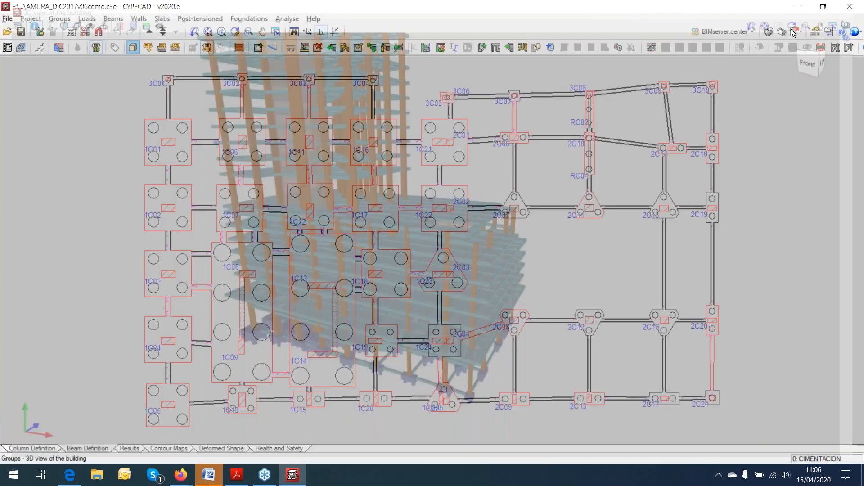
# Open the recent job Malysia Let´s start.c3e and close its analysis error report.
pyautogui.click(8, 18)
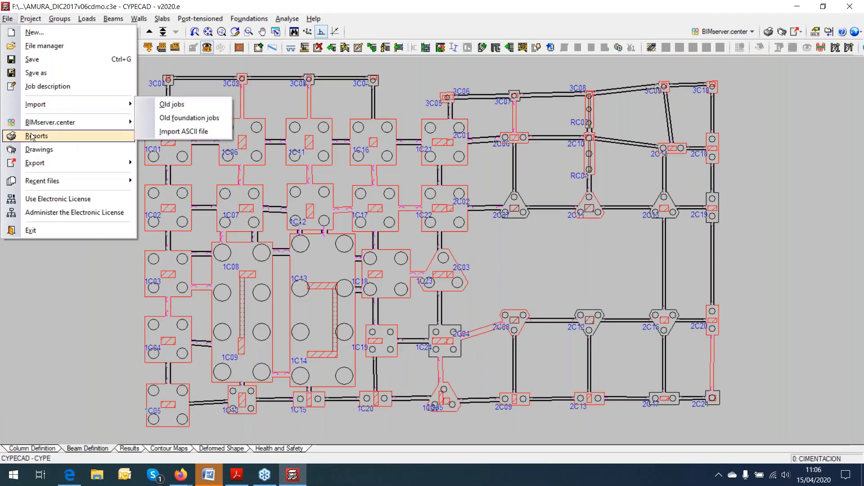
pyautogui.moveTo(58, 186)
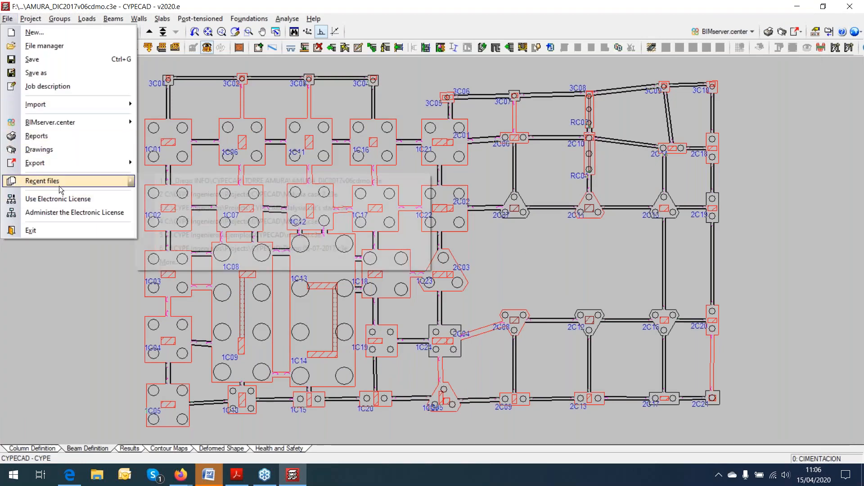
pyautogui.click(315, 209)
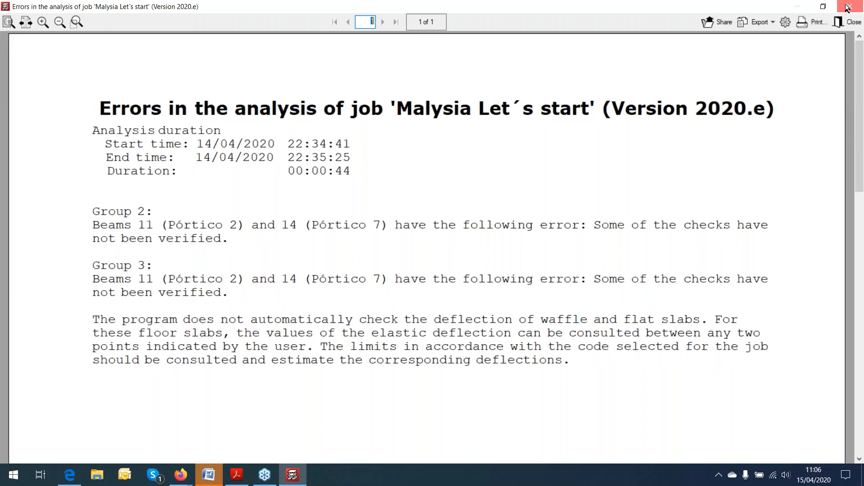
pyautogui.click(848, 7)
# Start a new single-column foundation element as a pile cap and choose the three-pile cap type.
pyautogui.click(248, 18)
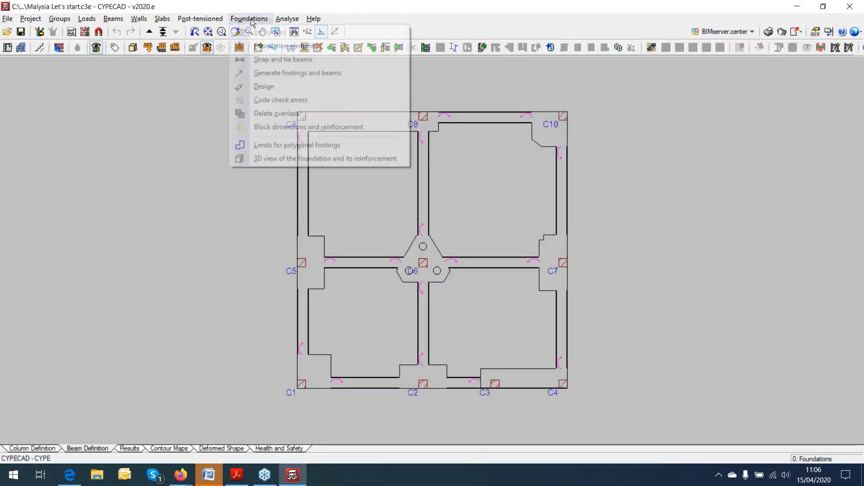
pyautogui.click(272, 48)
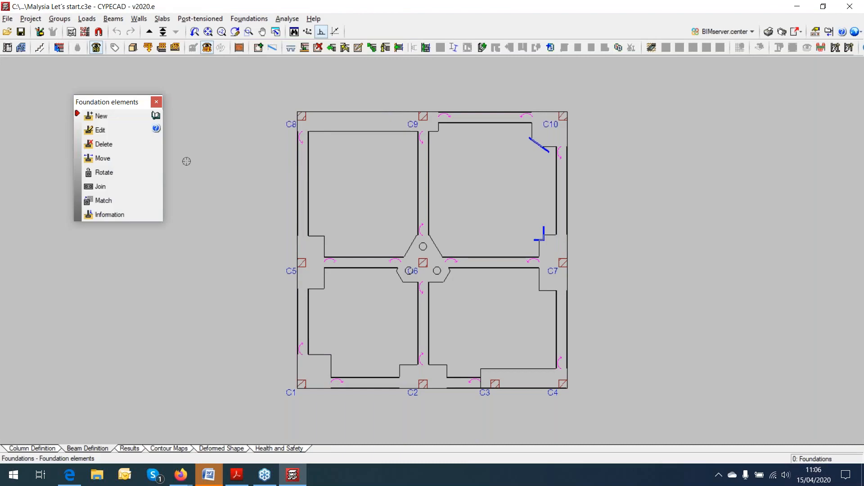
pyautogui.click(129, 117)
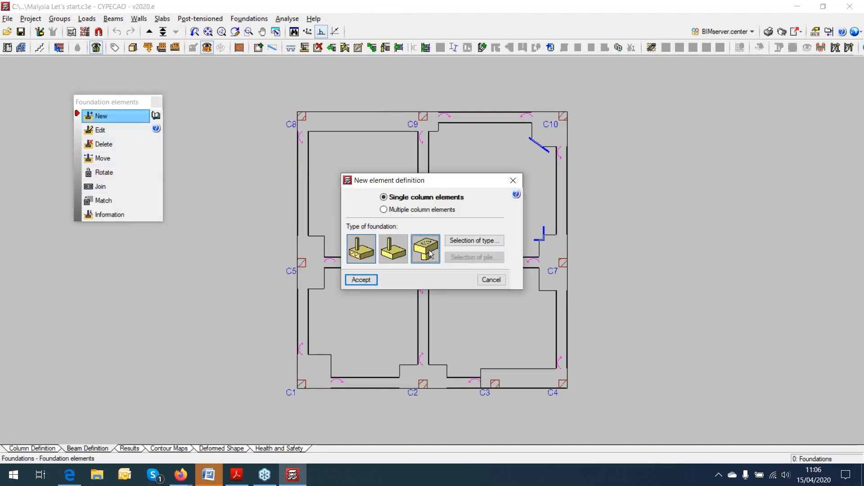
pyautogui.click(429, 255)
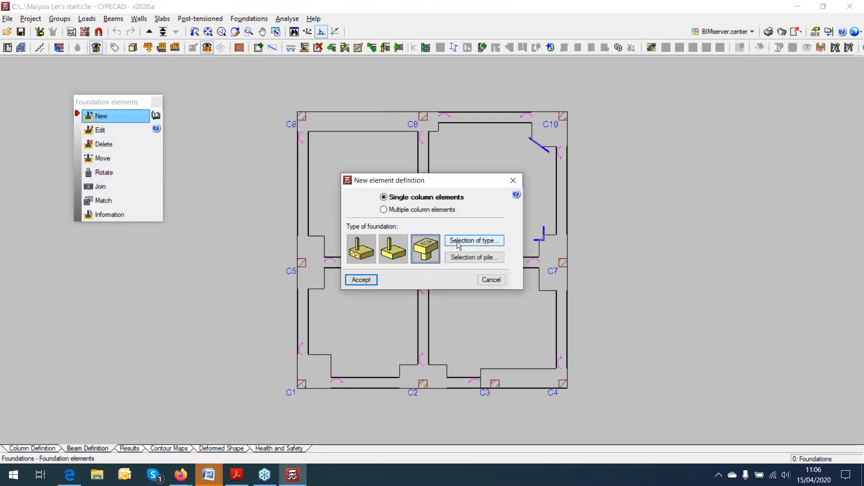
pyautogui.click(464, 242)
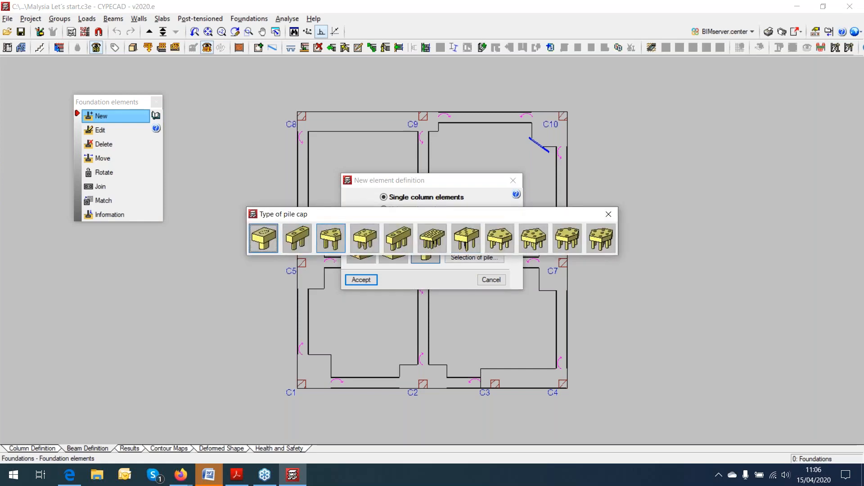
pyautogui.click(331, 239)
# Set the cap's pile to 'Tubulão' and enable its own allowable soil bearing pressures.
pyautogui.click(479, 259)
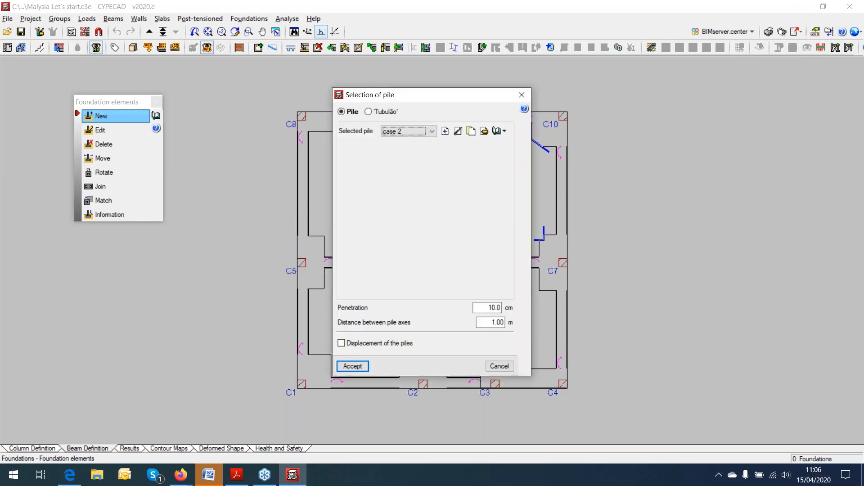
pyautogui.click(370, 112)
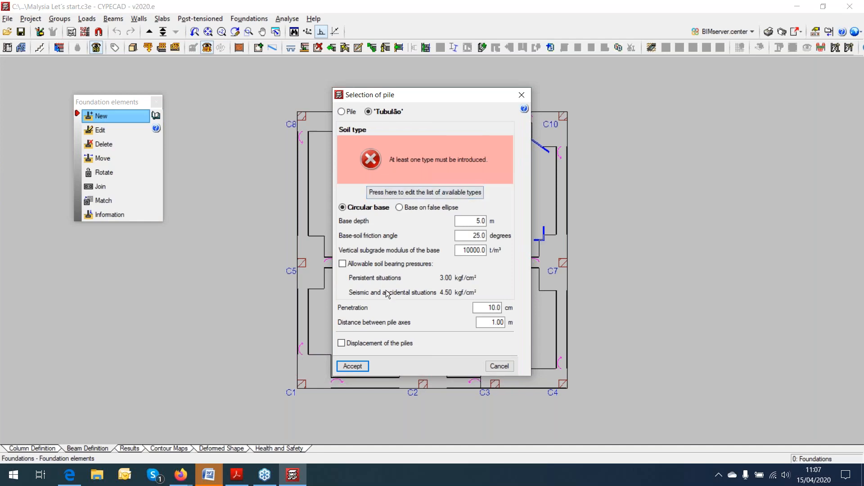
pyautogui.click(343, 264)
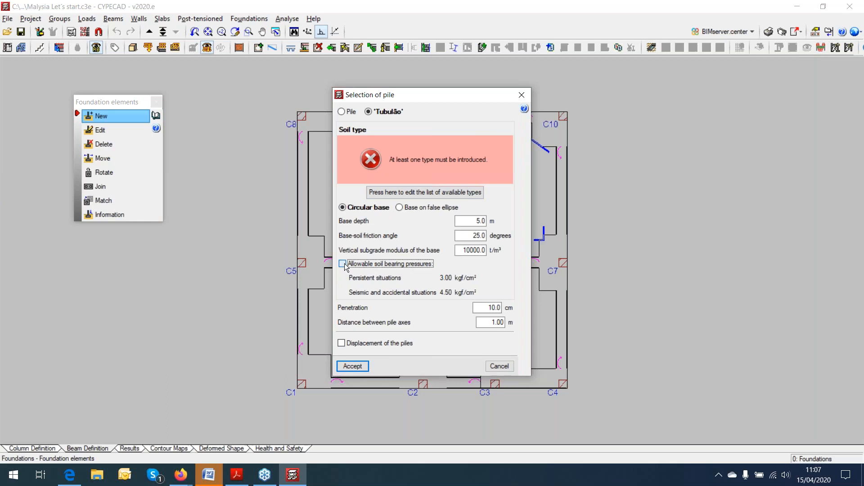
# Check the displacement table for the cap's three piles and close it without making changes.
pyautogui.click(342, 347)
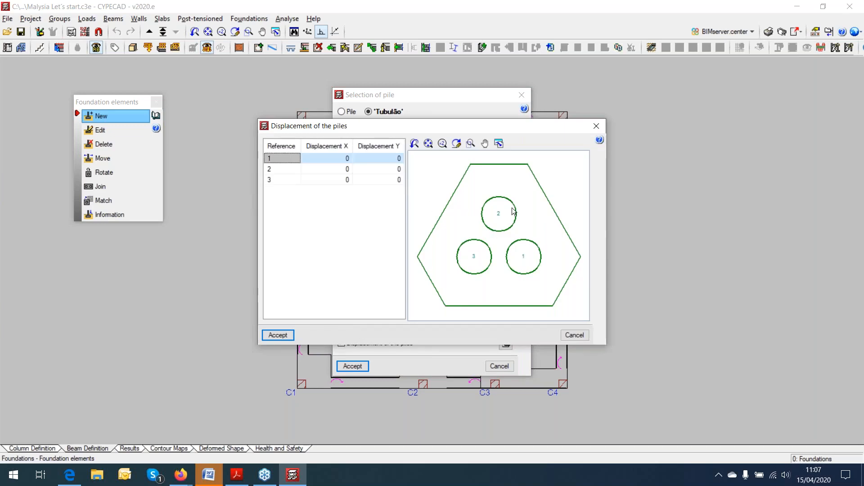
pyautogui.click(591, 127)
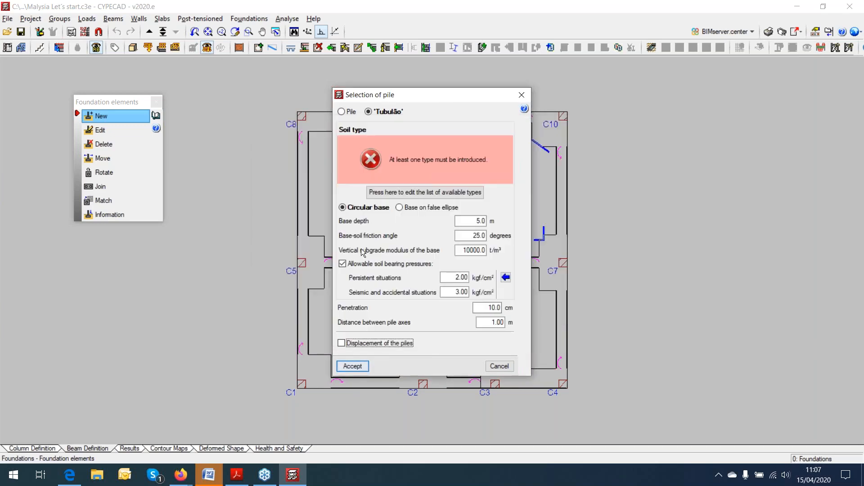
# Create a soil type with reference 'p 1' for the 'Tubulão' pile, keeping loose sand as its top layer.
pyautogui.click(406, 191)
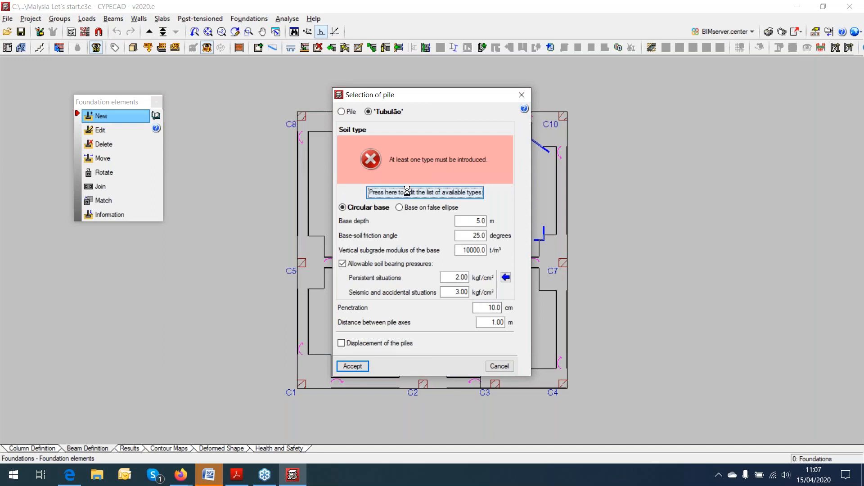
pyautogui.click(346, 136)
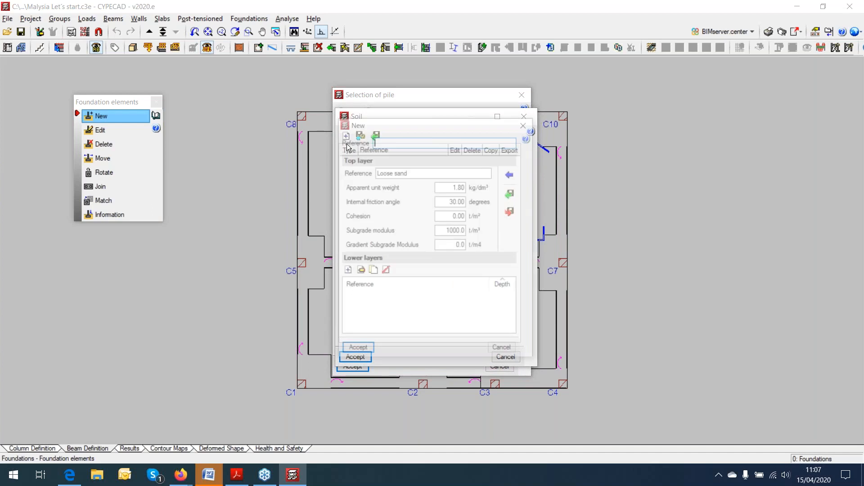
pyautogui.write('p 1')
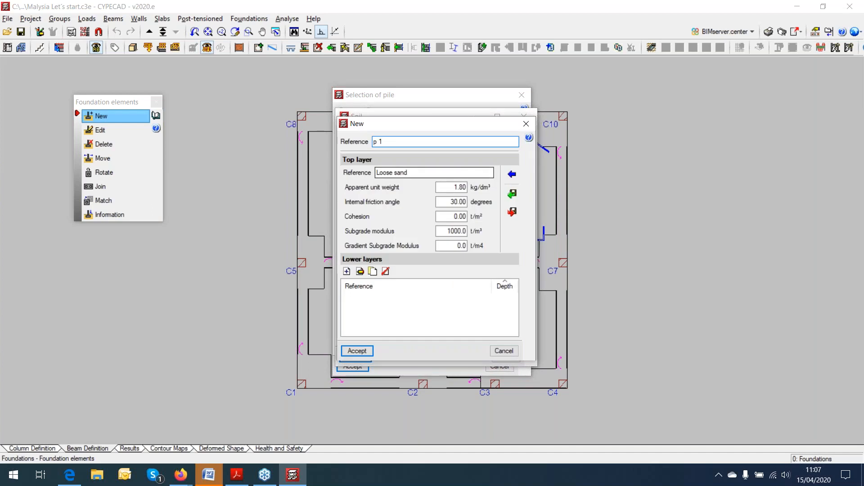
pyautogui.click(360, 352)
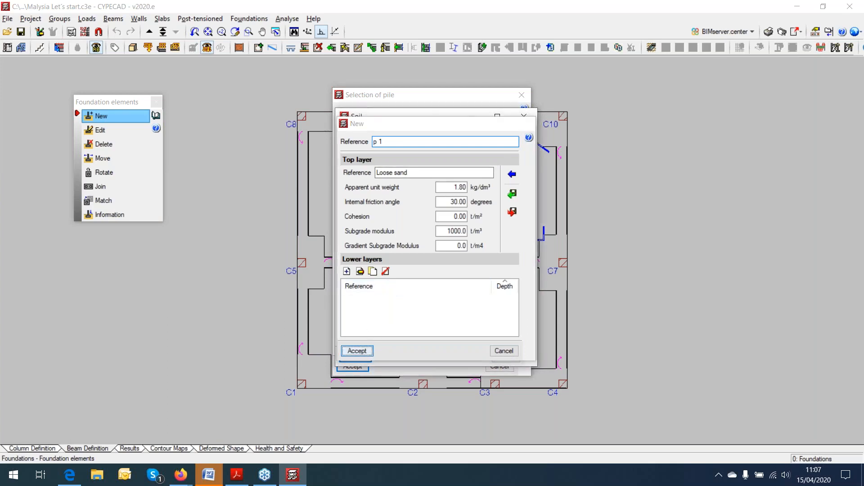
pyautogui.click(364, 357)
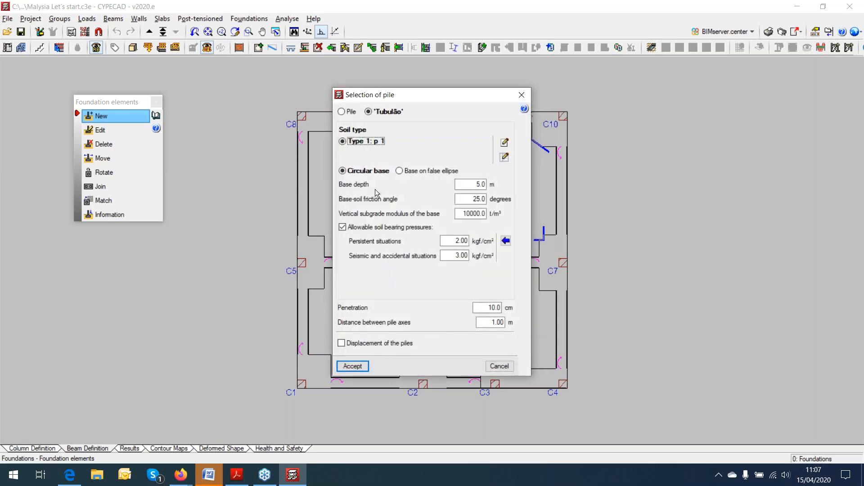
# Set the 'Tubulão' base to false ellipse and place the three-pile cap at column C6.
pyautogui.moveTo(366, 186)
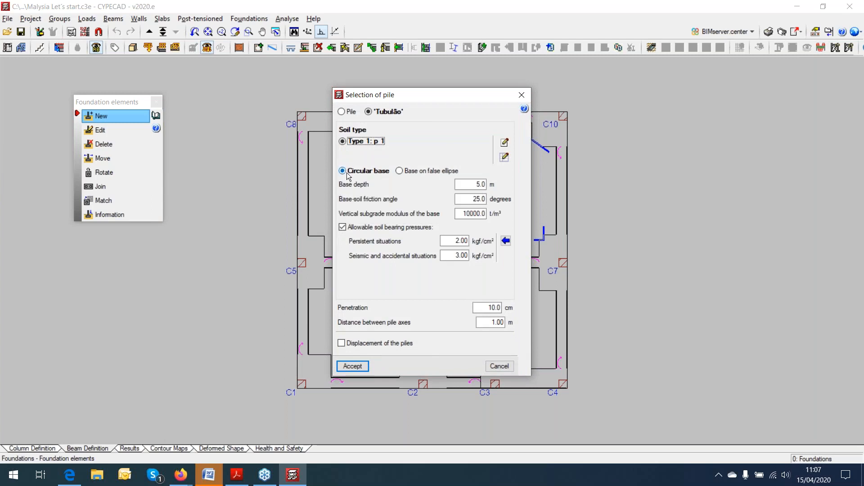
pyautogui.click(402, 172)
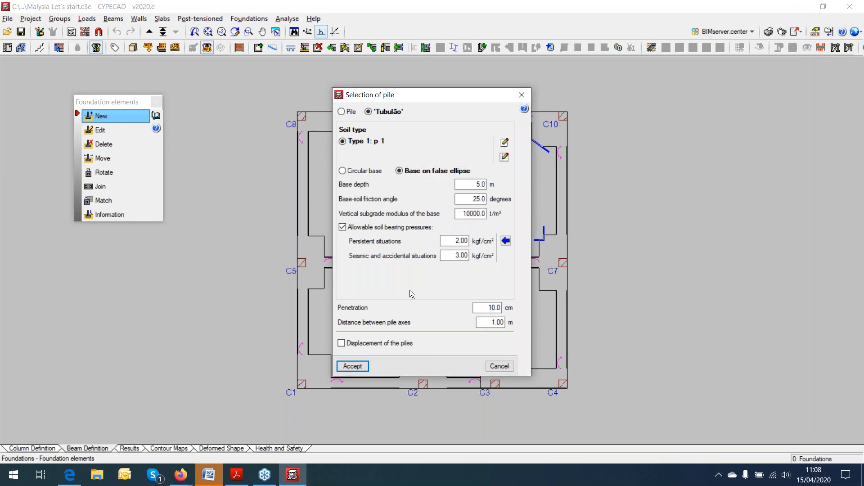
pyautogui.click(362, 367)
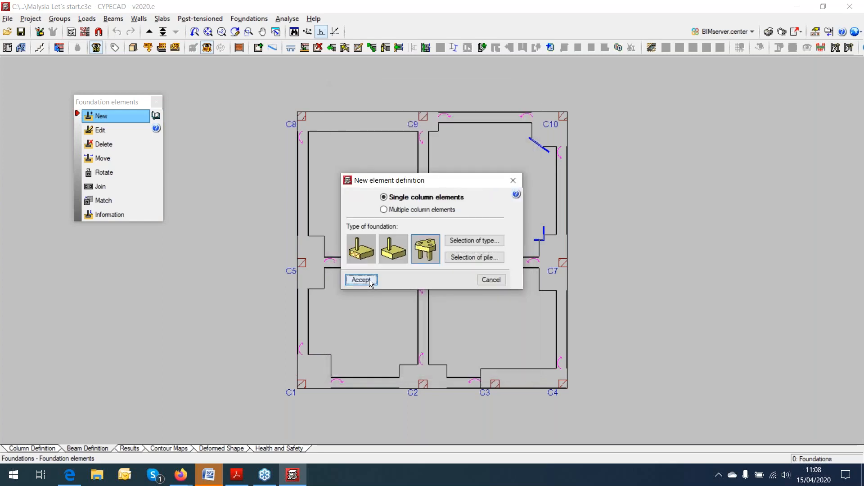
pyautogui.click(362, 280)
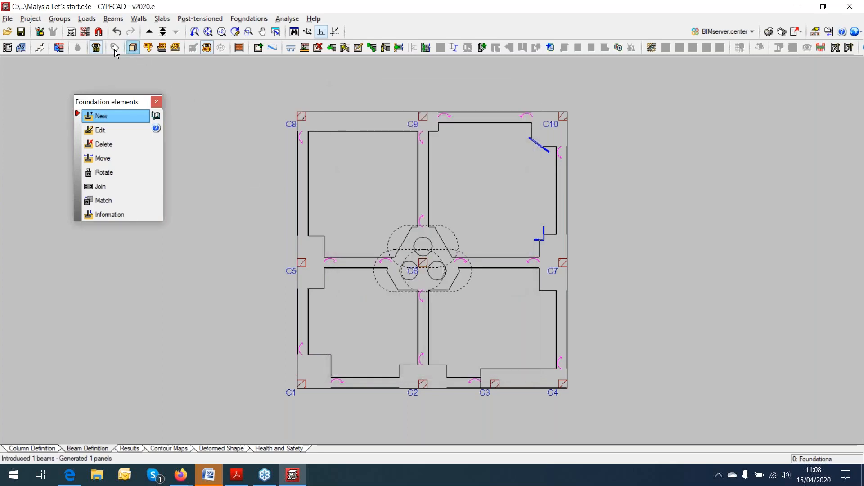
# Examine the C6 pile cap and its belled piles in the foundation floor's 3D view, and close the view.
pyautogui.click(61, 21)
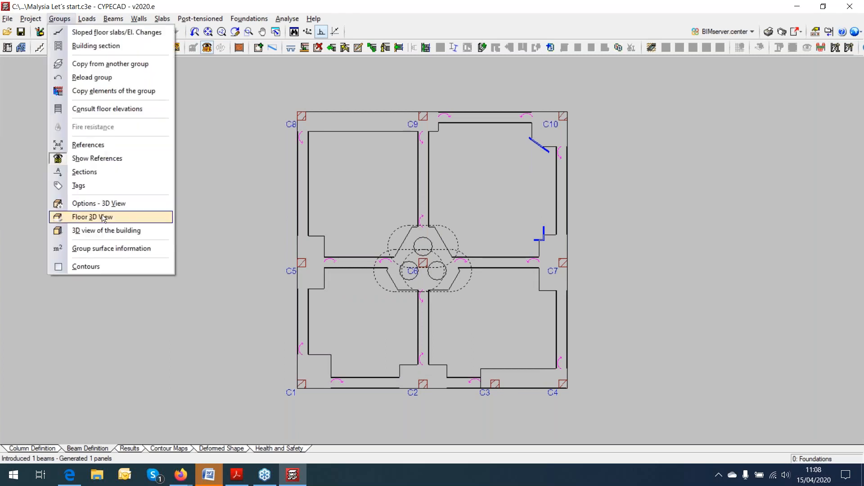
pyautogui.click(104, 217)
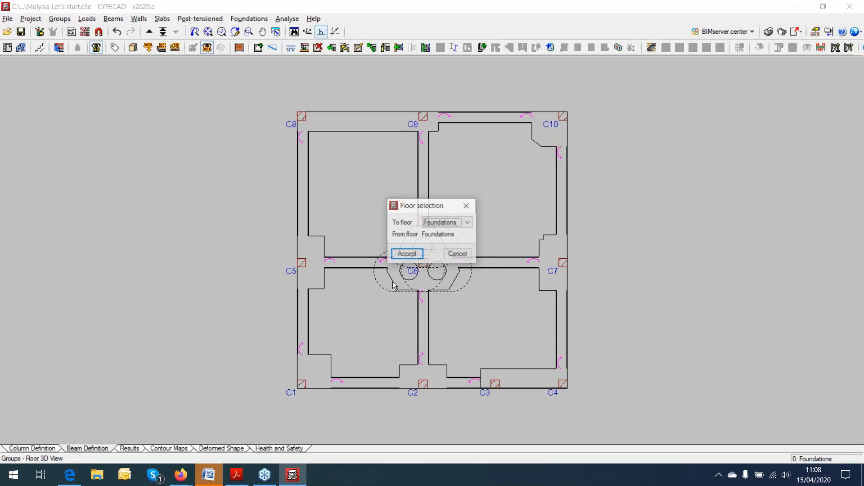
pyautogui.press('Return')
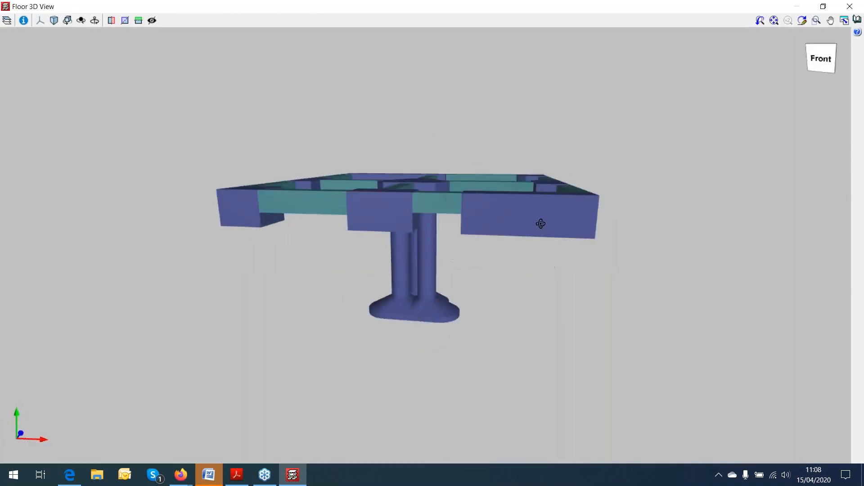
pyautogui.moveTo(458, 259); pyautogui.dragTo(492, 275, button='middle')
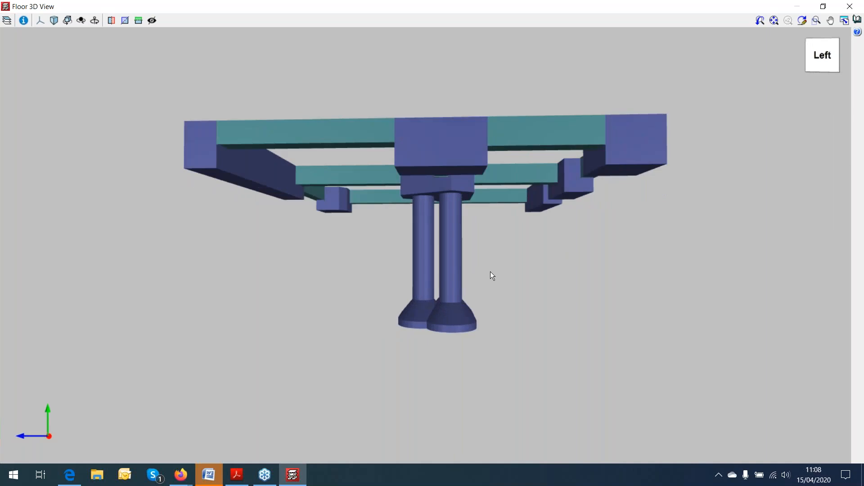
pyautogui.moveTo(477, 269); pyautogui.dragTo(547, 319, button='middle')
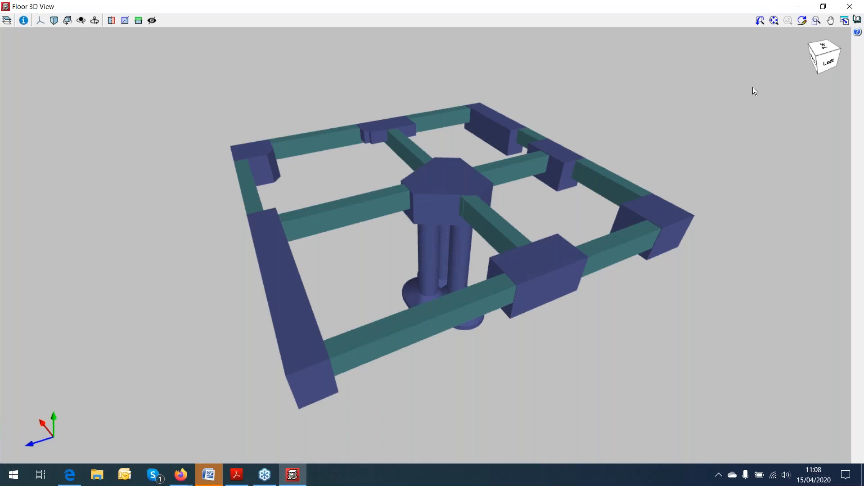
pyautogui.click(845, 9)
# Open the recent job Malysia case 2.c3e and close its analysis error report.
pyautogui.click(7, 19)
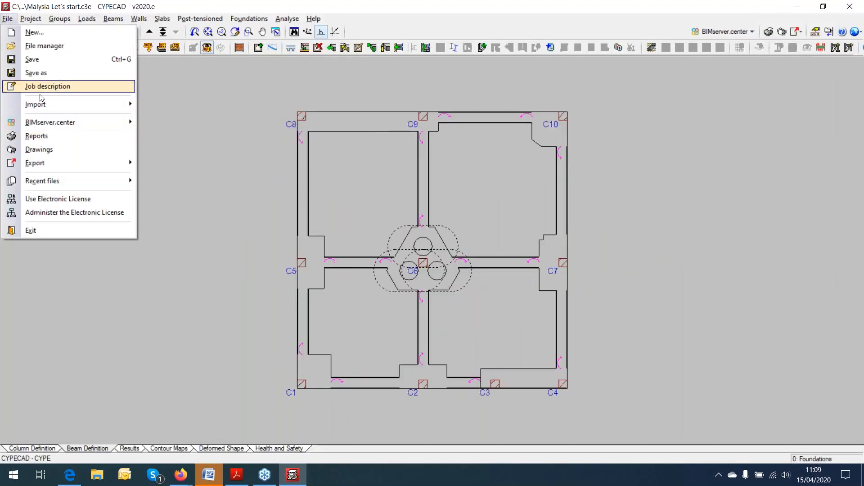
pyautogui.moveTo(46, 183)
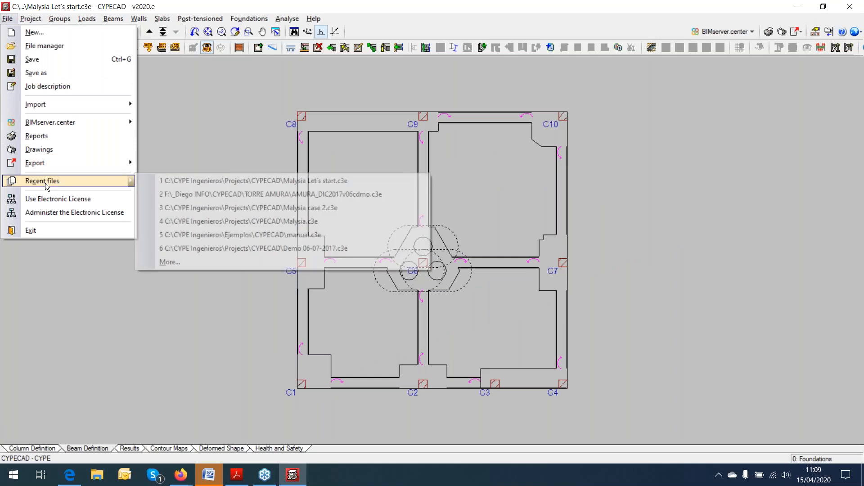
pyautogui.click(318, 209)
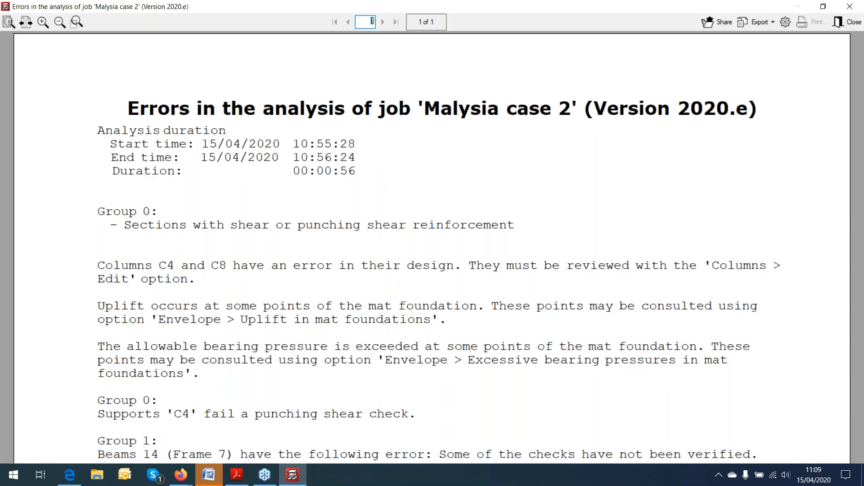
pyautogui.click(848, 6)
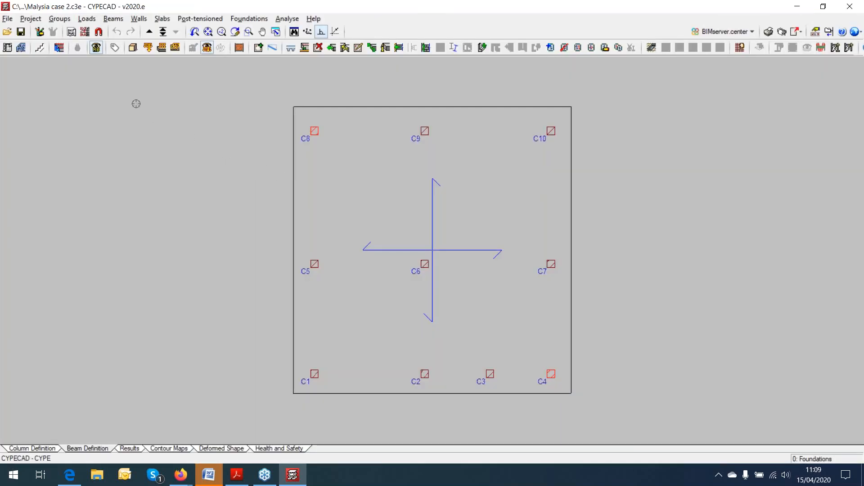
# Review column C5's edit options in the column definition, and close them without changing anything.
pyautogui.click(42, 449)
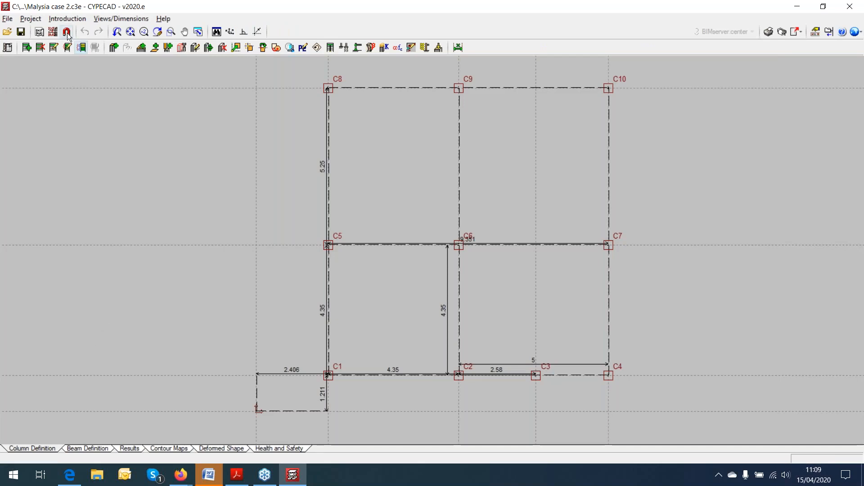
pyautogui.click(68, 19)
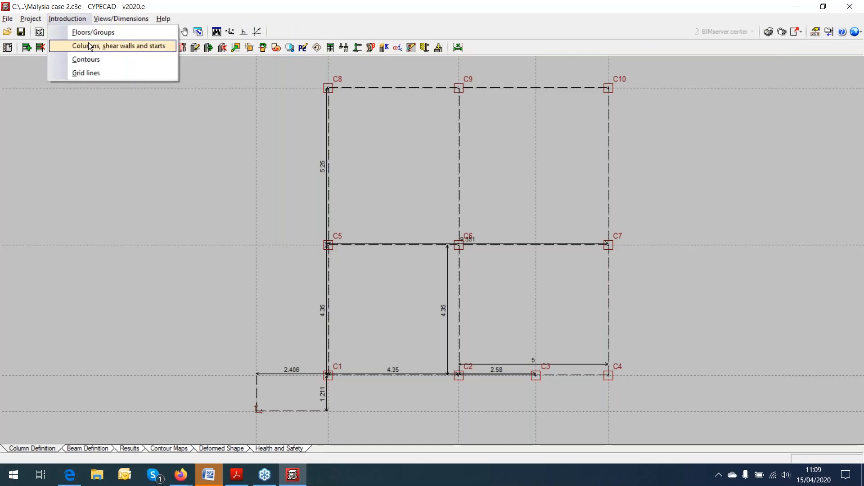
pyautogui.click(88, 42)
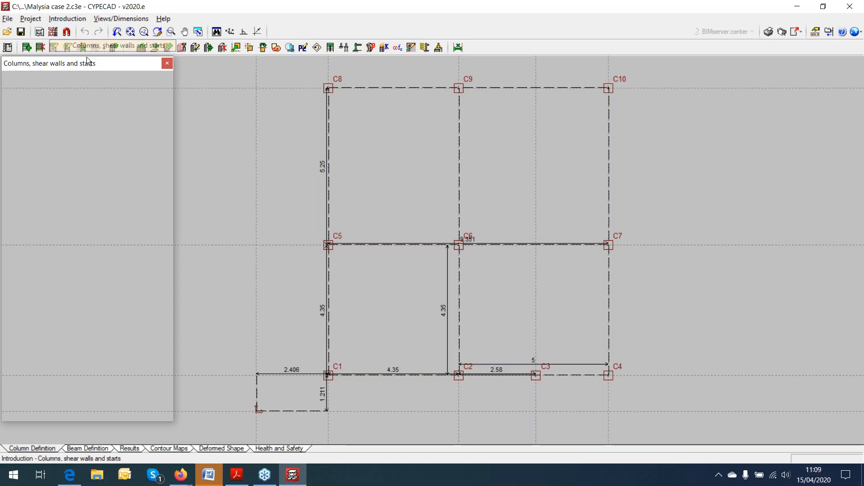
pyautogui.click(50, 161)
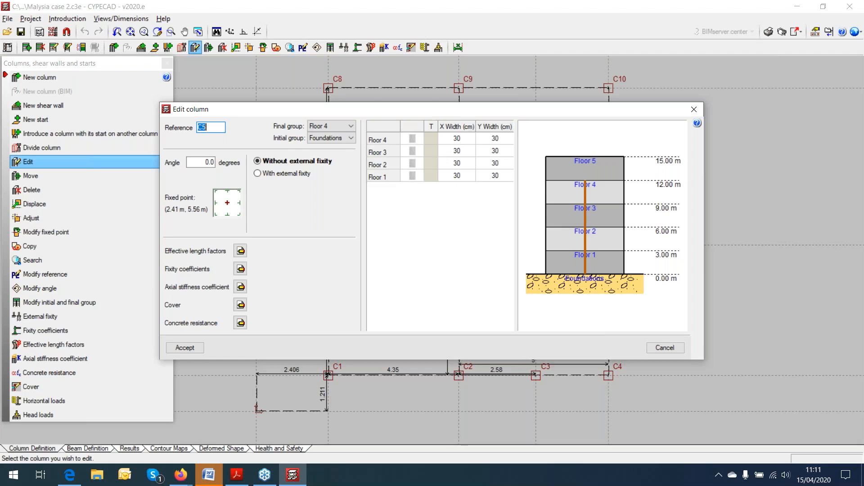
pyautogui.click(693, 110)
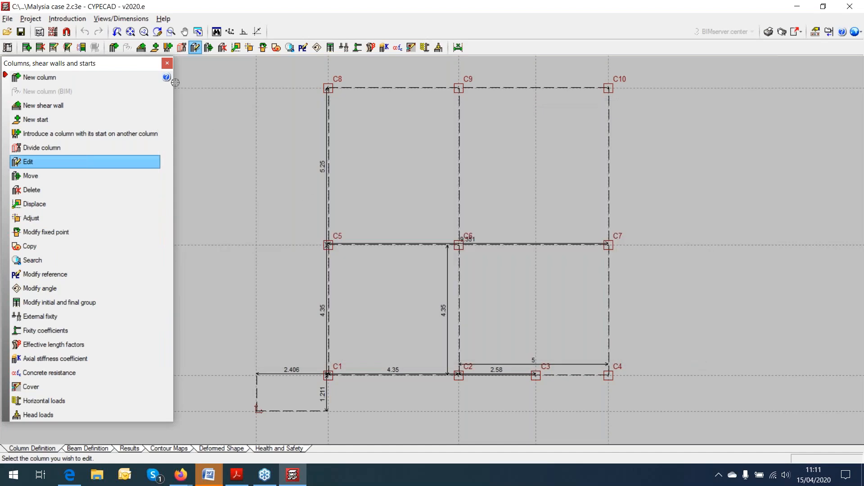
pyautogui.click(167, 64)
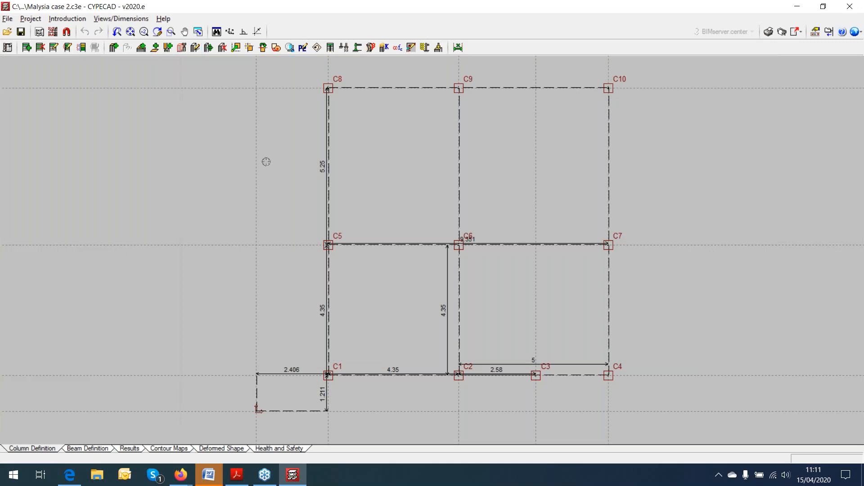